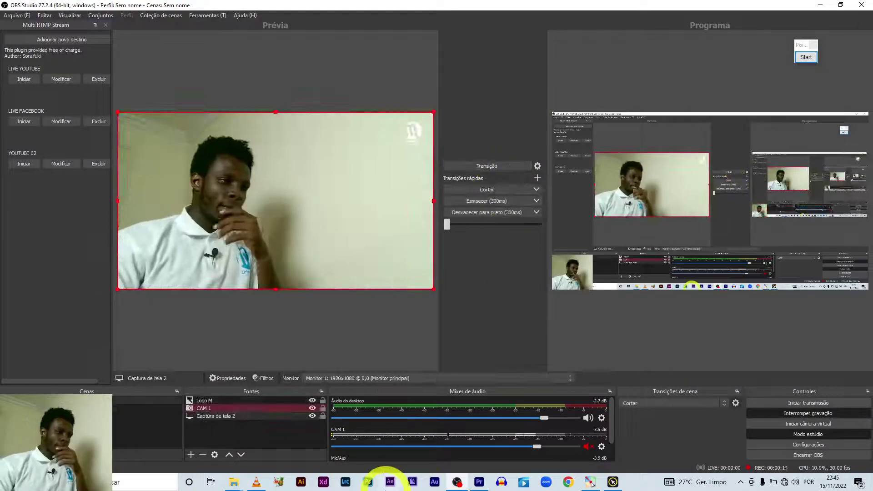
Switch from OBS Studio to Premiere Pro 2020's home screen.
click(478, 484)
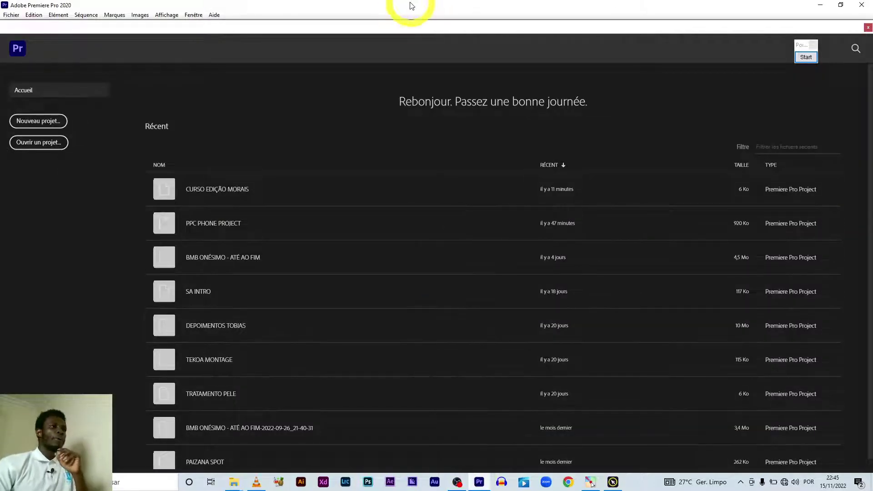
drag(411, 4, 406, 20)
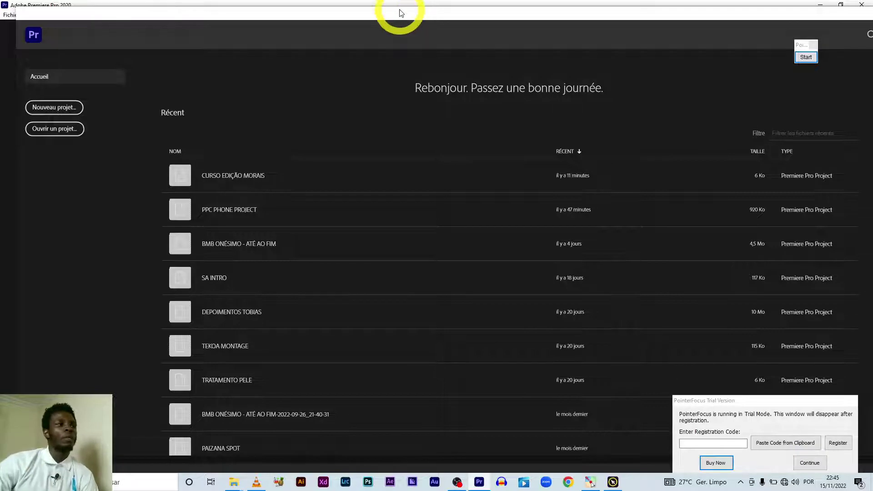
click(809, 464)
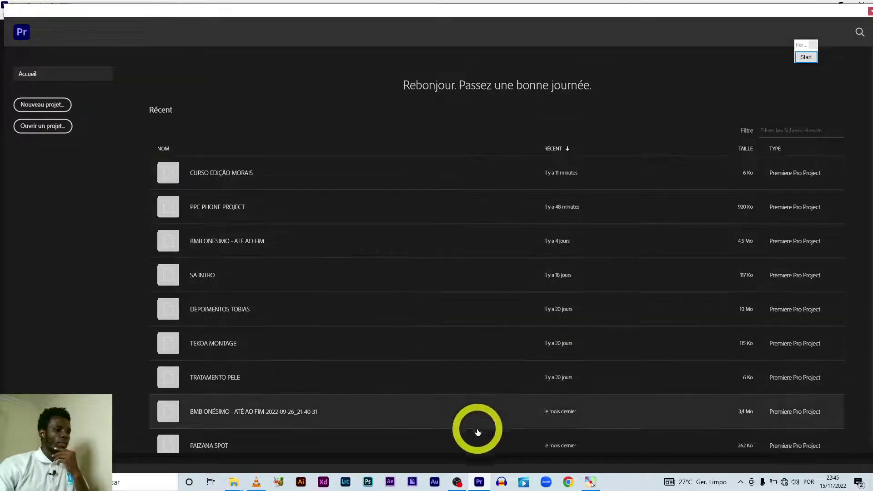
mouse_move(459, 485)
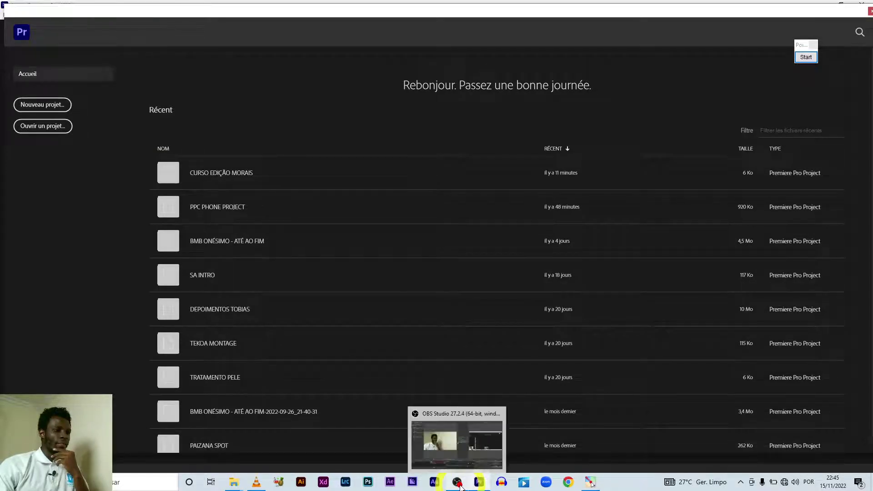
click(476, 460)
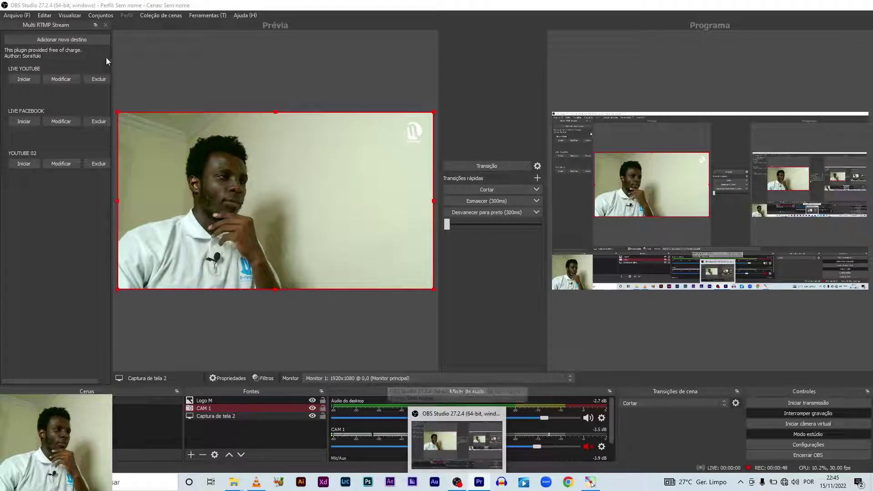
click(109, 62)
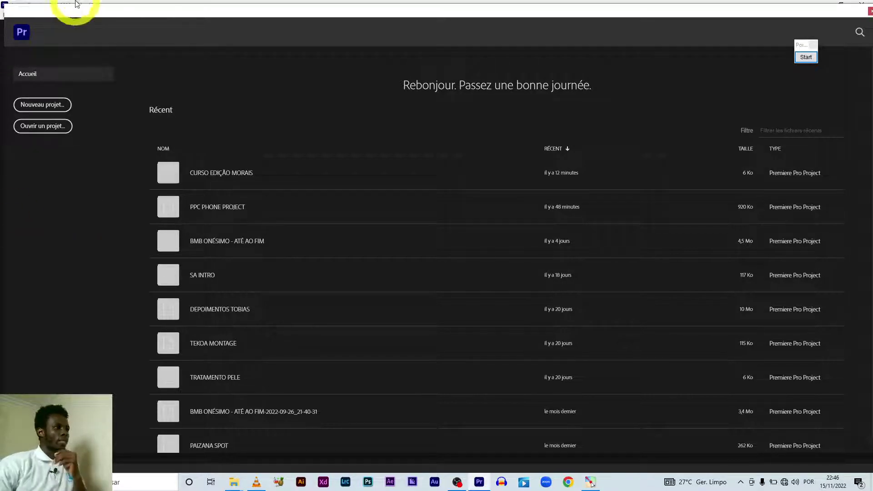
double_click(110, 16)
drag(110, 17, 103, 19)
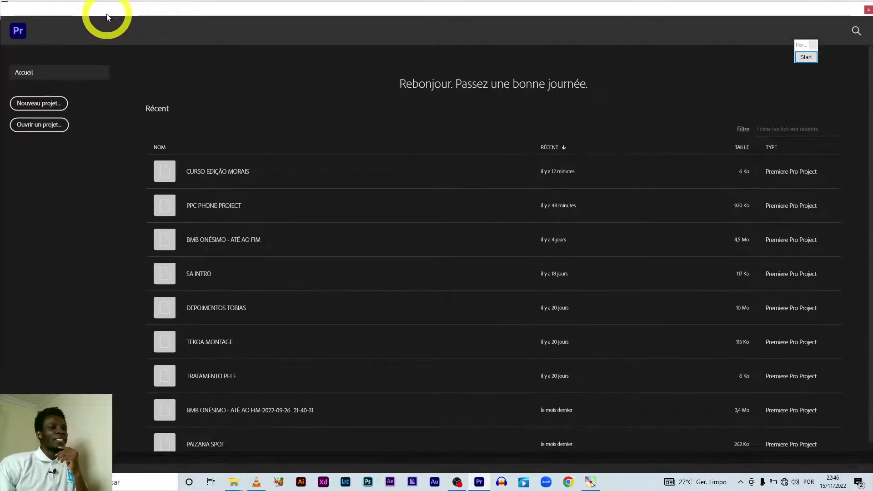
drag(103, 19, 105, 17)
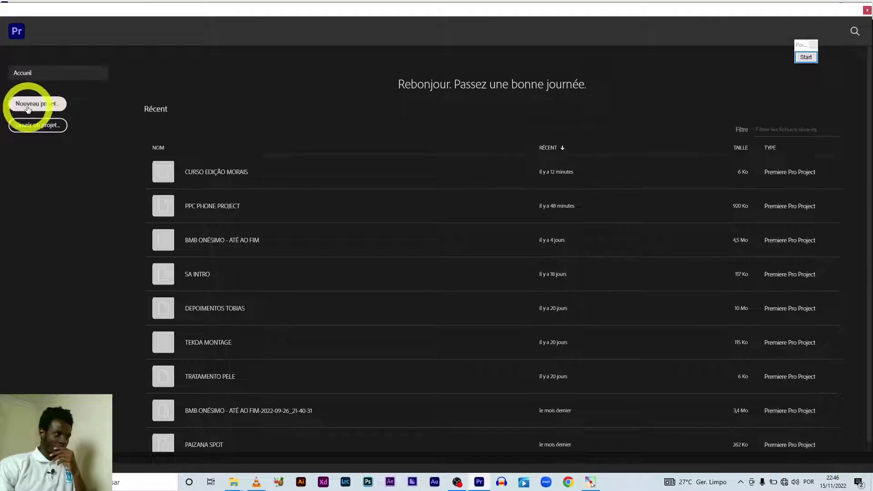
click(806, 57)
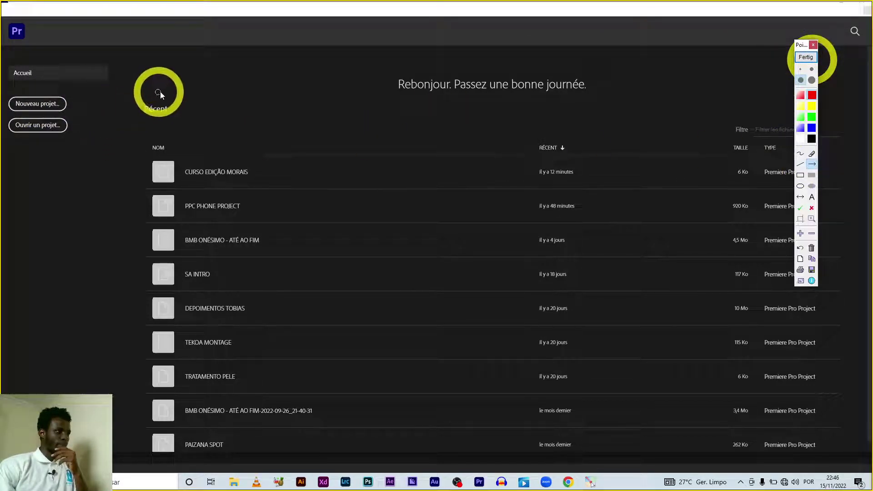
drag(200, 71, 68, 100)
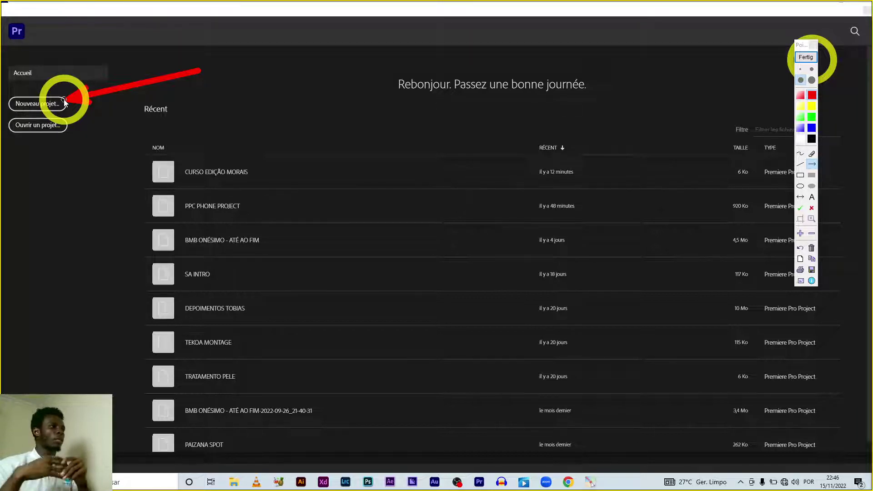
click(806, 57)
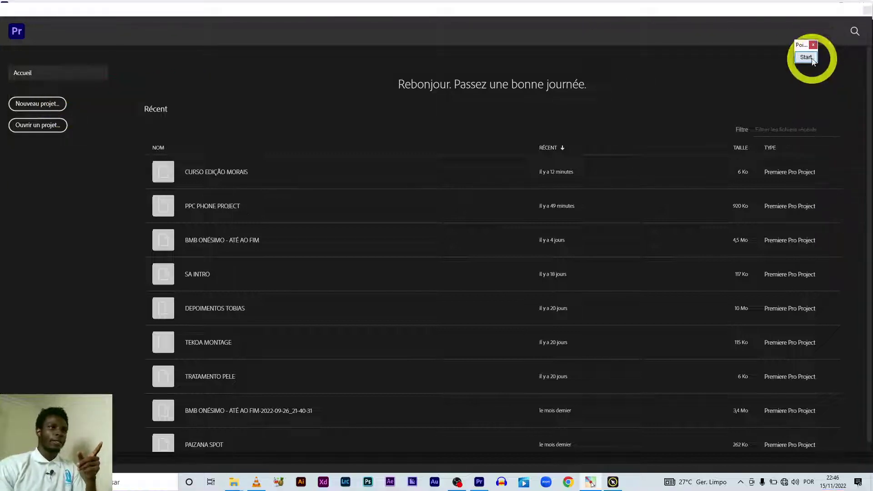
Start a new project named 'curso EDIÇÃO MORAIS', annotate the location field, and browse for its folder.
click(26, 105)
text(curso)
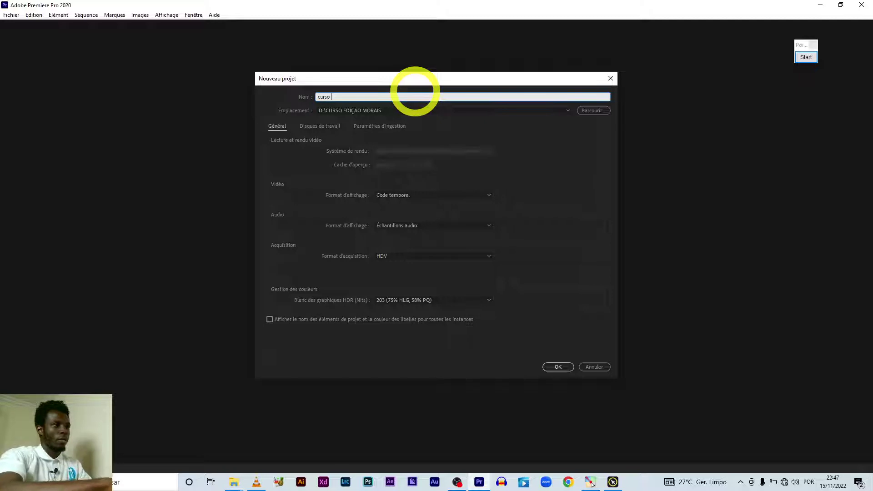
text(EDIÇÃO MORAIS)
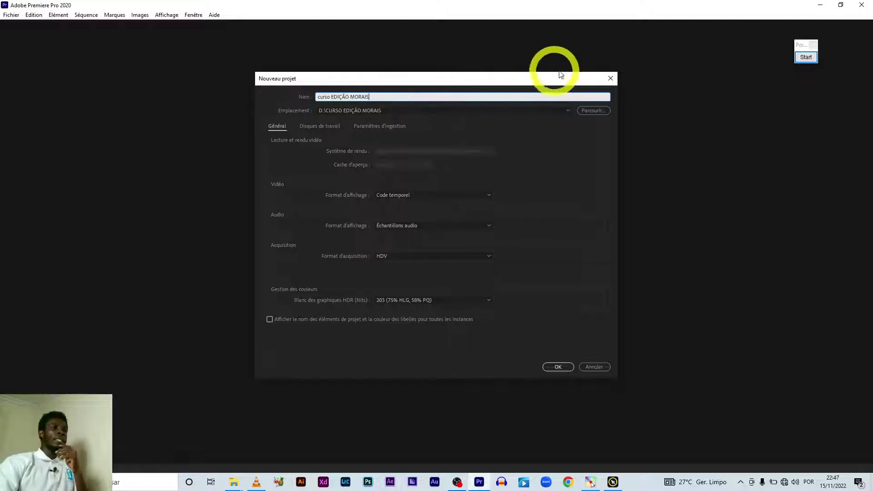
click(814, 58)
drag(594, 254, 588, 124)
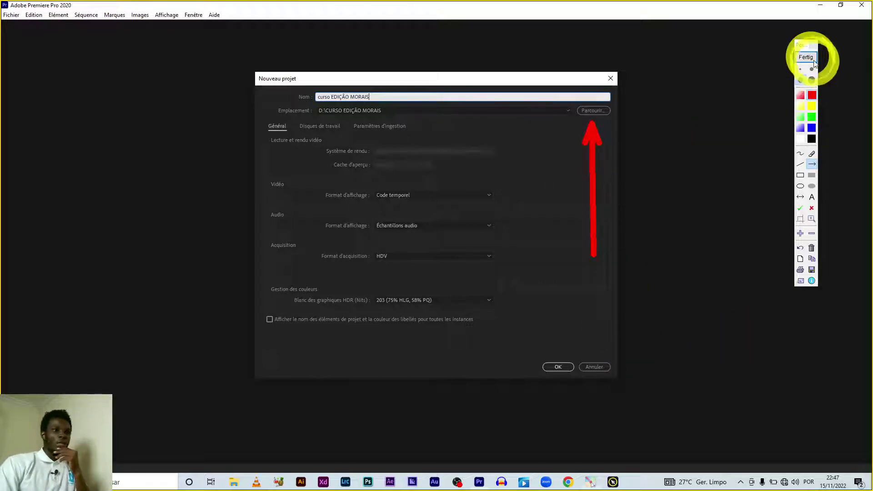
click(814, 60)
click(595, 110)
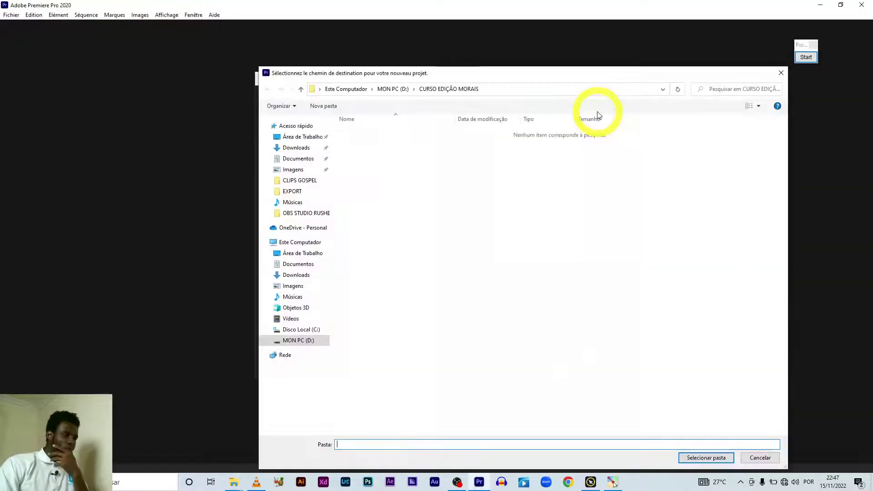
Choose D:\CURSO EDIÇÃO MORAIS on the MON PC (D:) drive as the project location.
drag(556, 78, 484, 38)
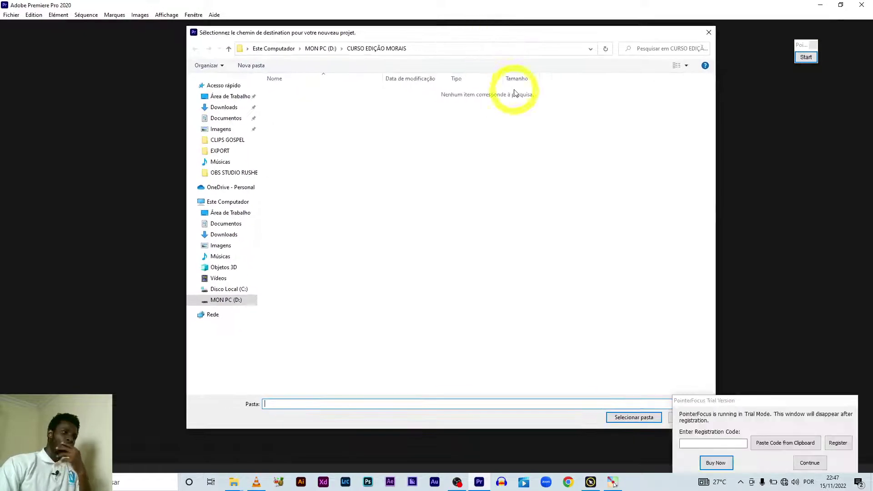
click(810, 463)
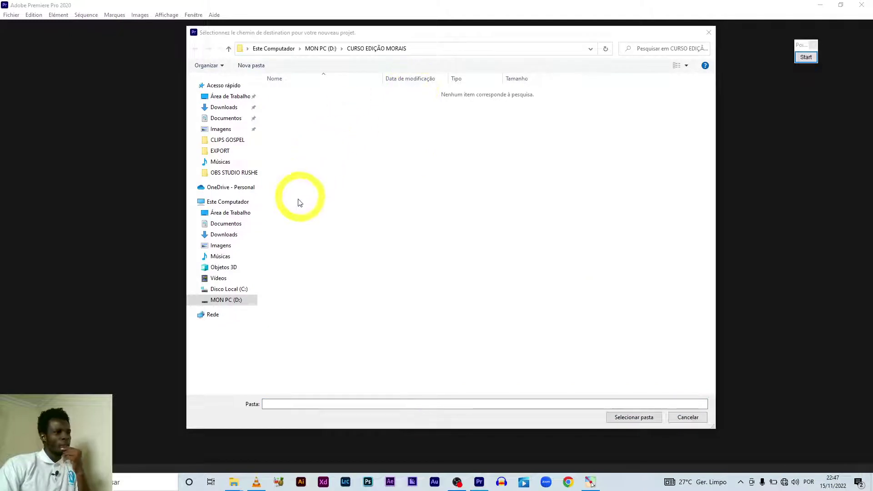
click(223, 203)
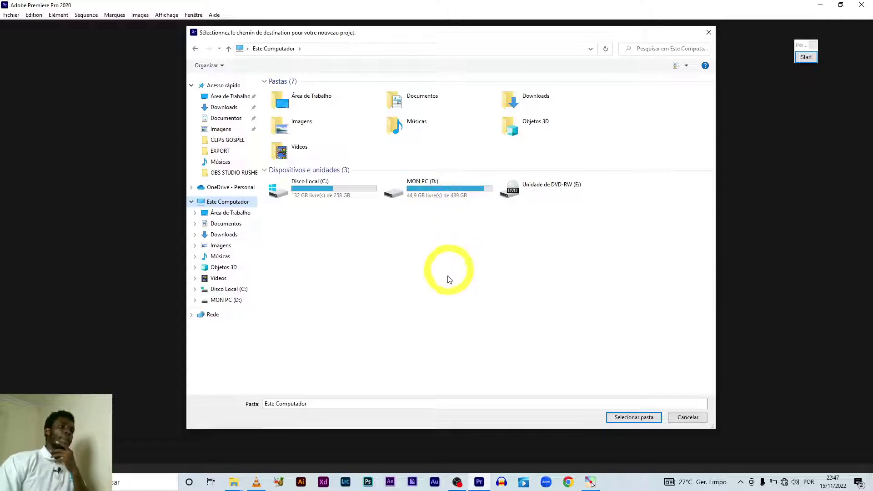
double_click(444, 194)
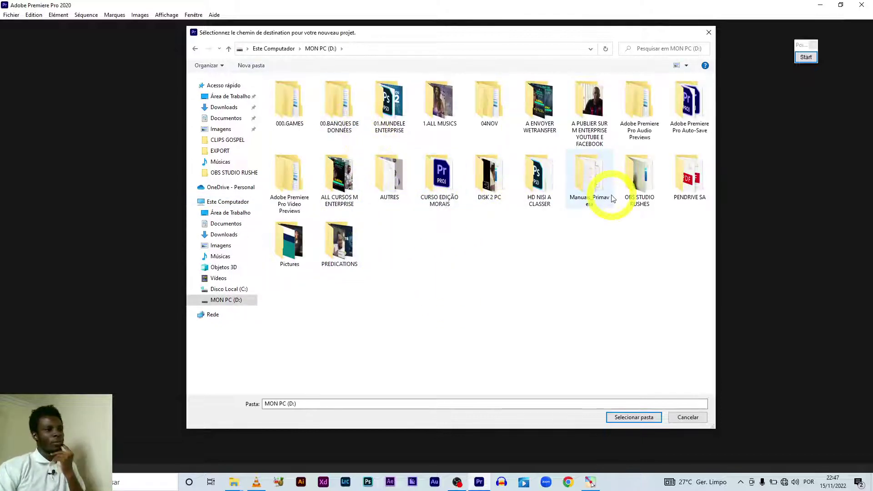
click(441, 200)
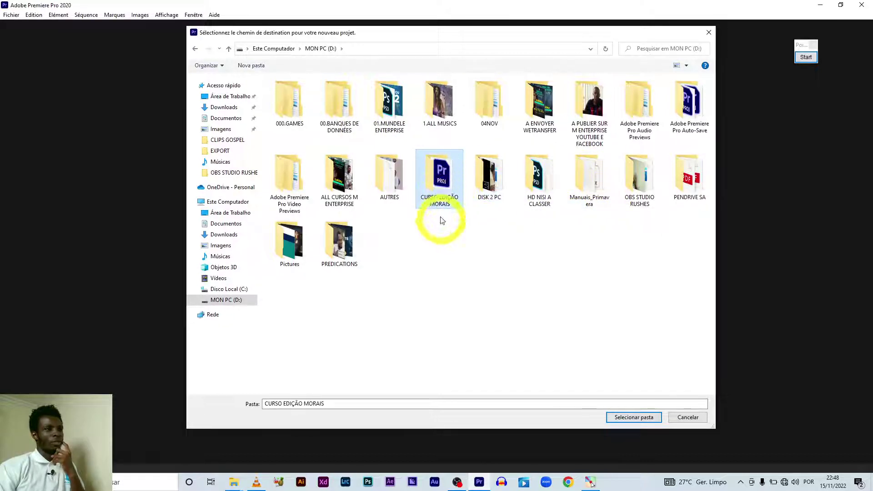
double_click(444, 193)
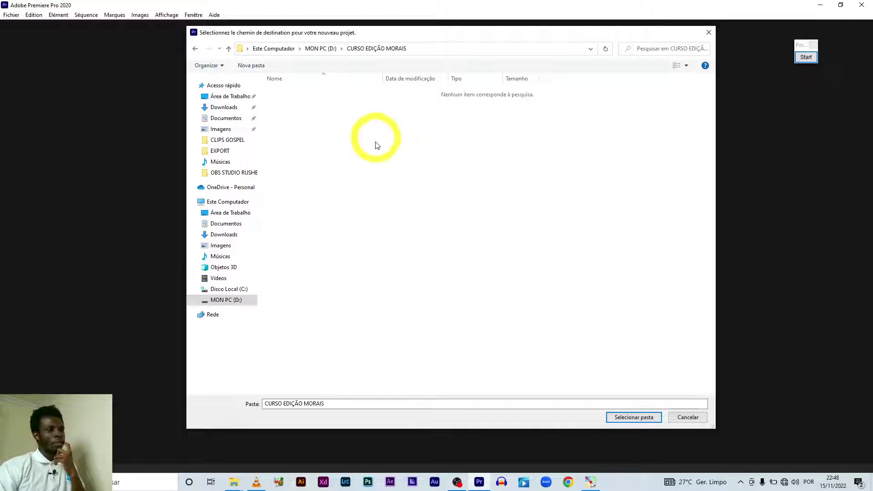
click(632, 419)
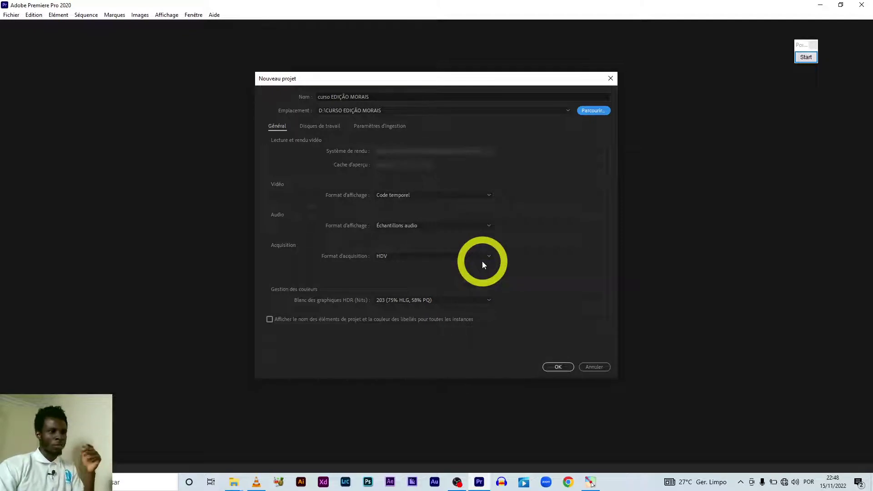
Keep HDV as the acquisition format and close the New Project dialog.
click(468, 257)
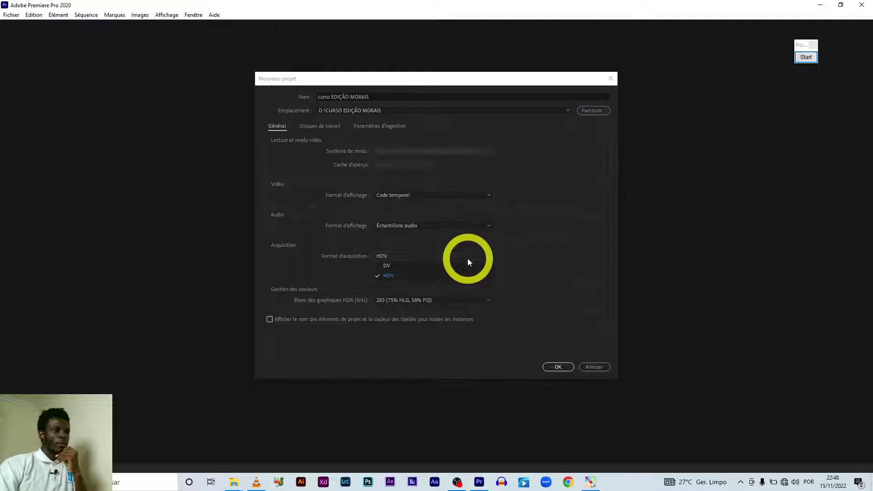
click(400, 275)
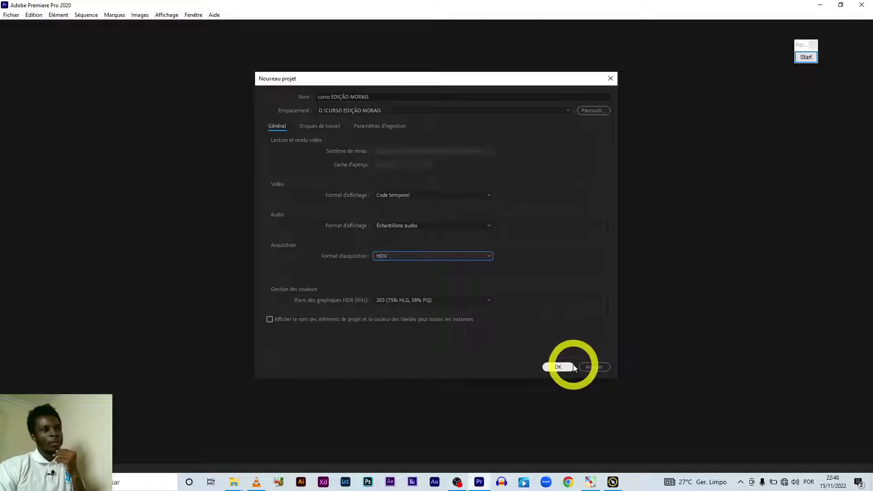
click(589, 368)
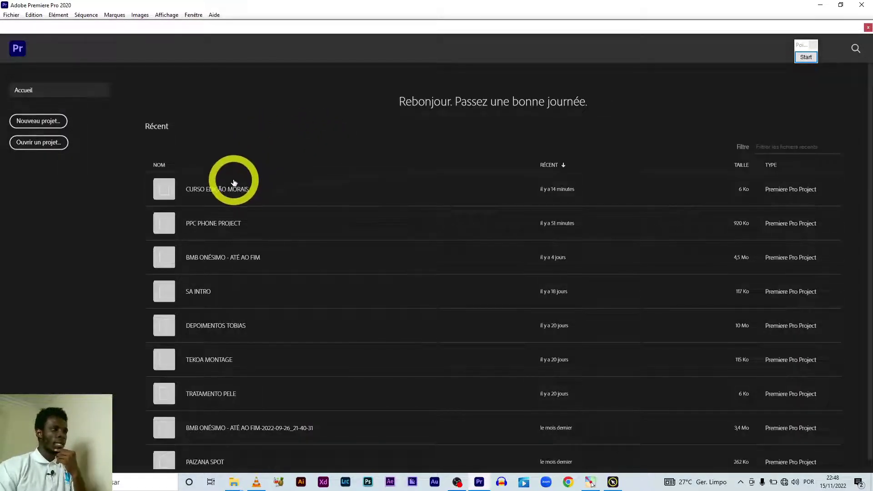
Open the recent CURSO EDIÇÃO MORAIS project from the home screen.
click(232, 184)
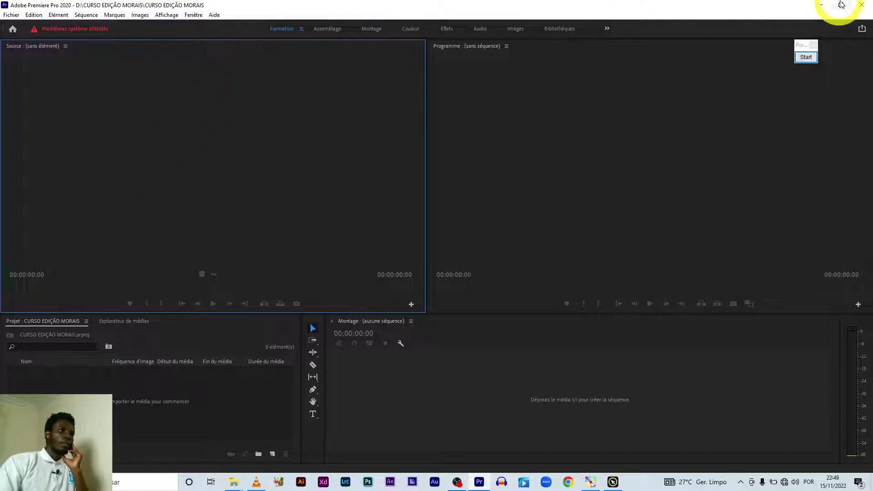
click(871, 82)
click(805, 57)
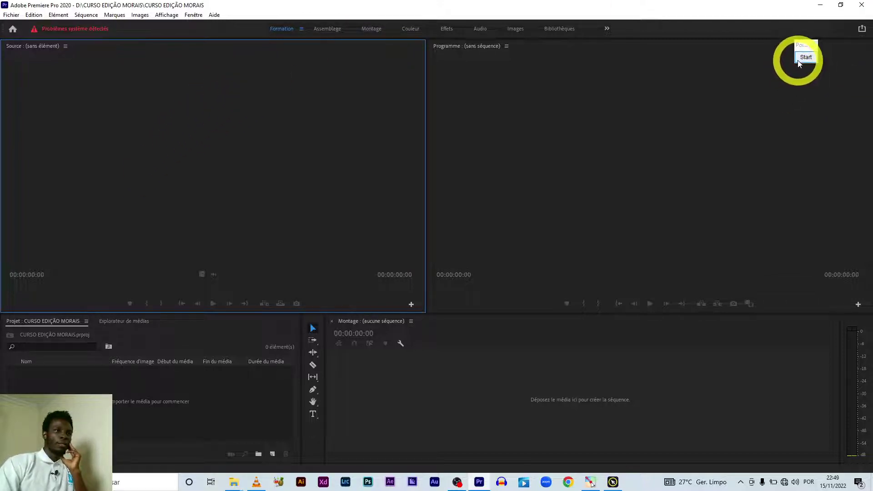
click(812, 164)
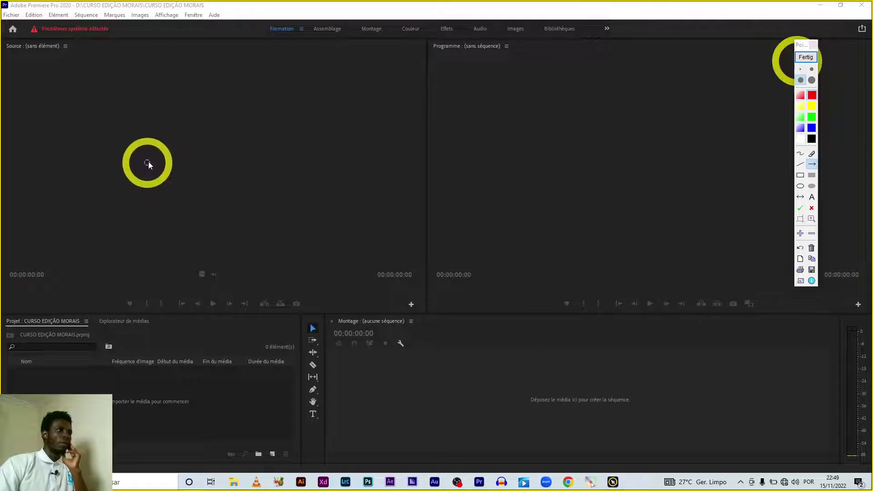
drag(146, 161, 281, 41)
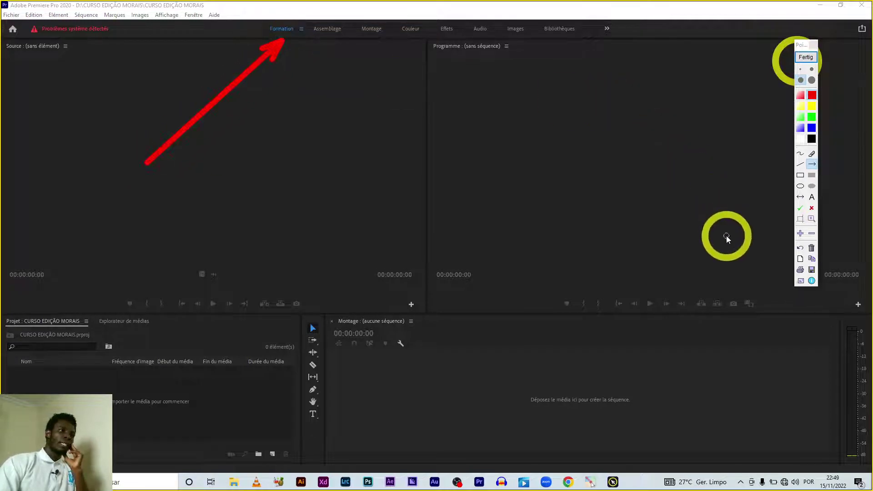
drag(691, 206, 567, 45)
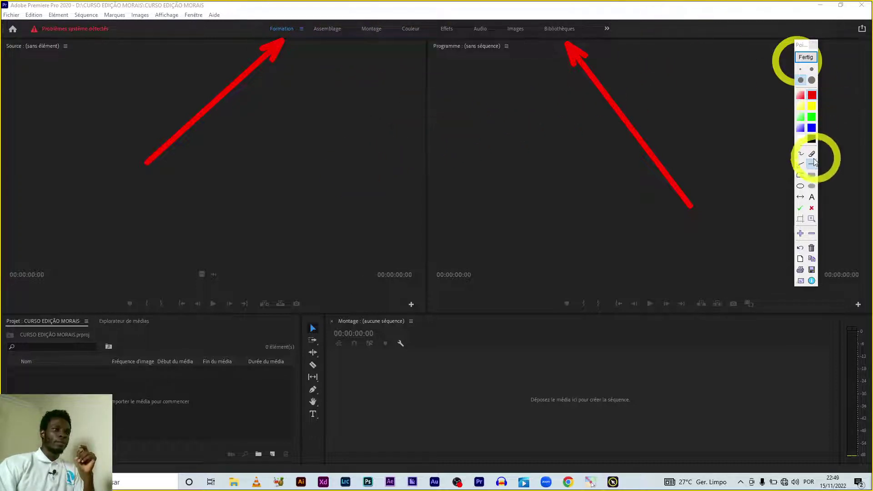
drag(358, 134, 372, 43)
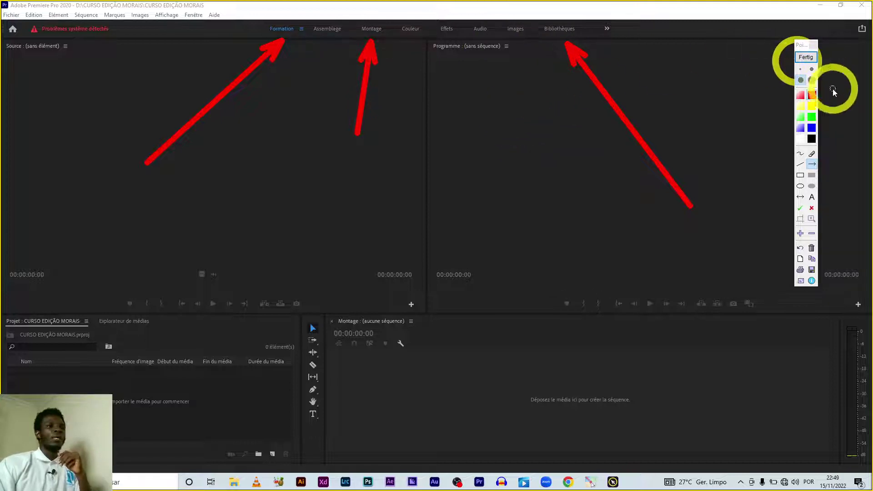
click(812, 156)
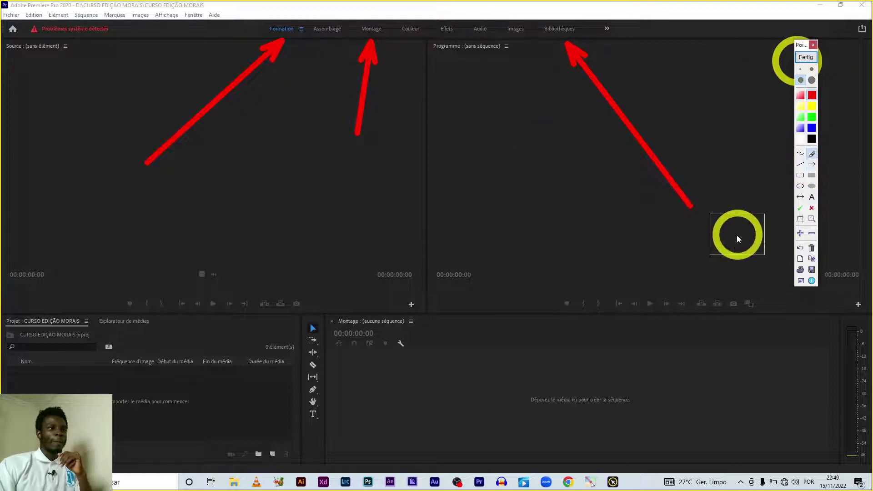
drag(691, 206, 571, 41)
drag(371, 44, 346, 125)
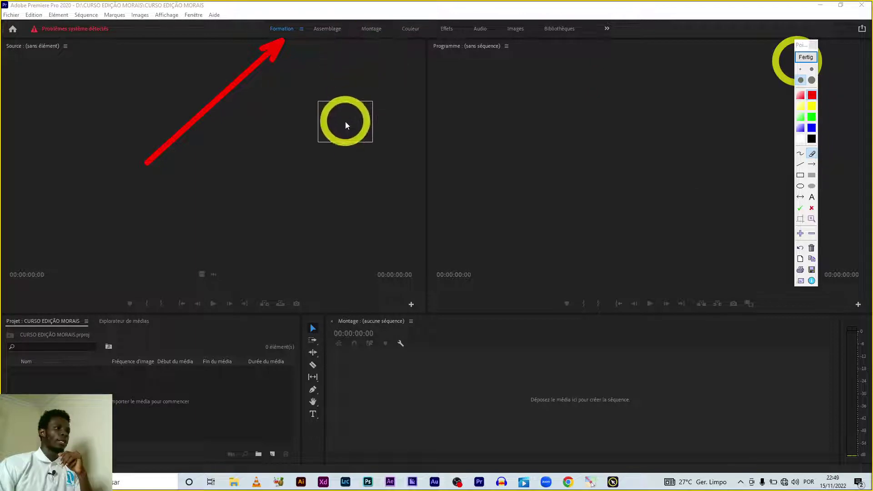
drag(262, 63, 341, 52)
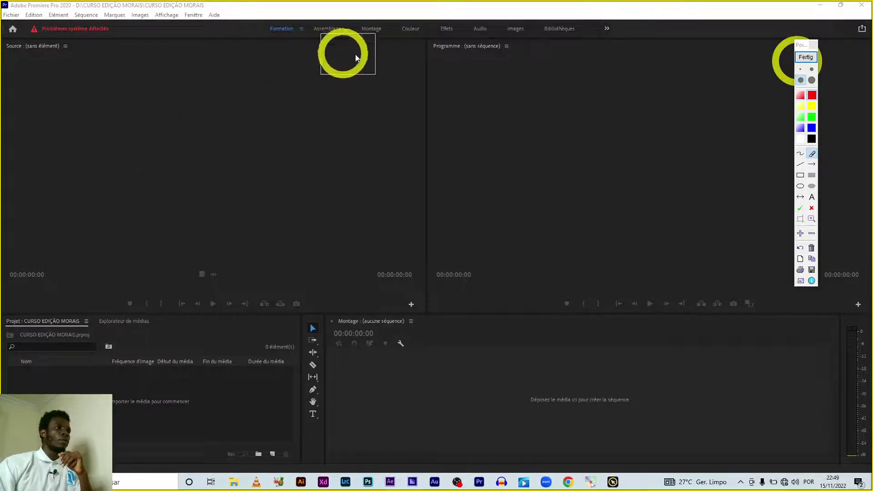
click(812, 164)
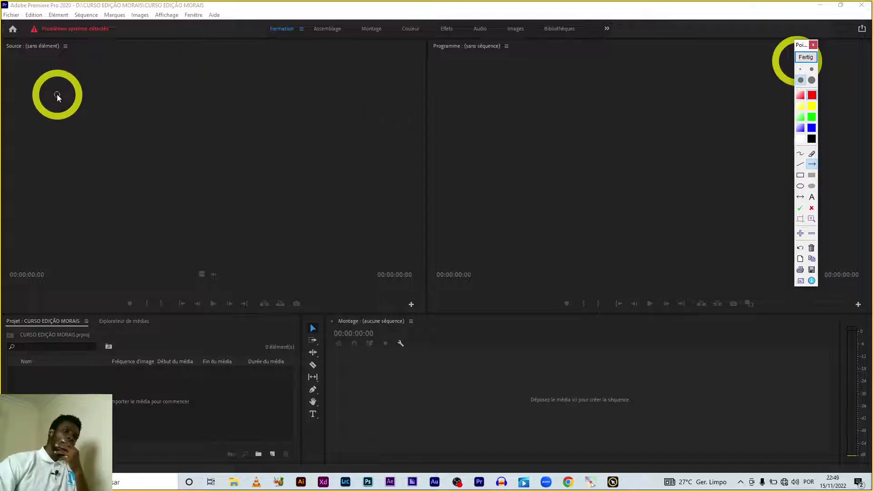
click(801, 176)
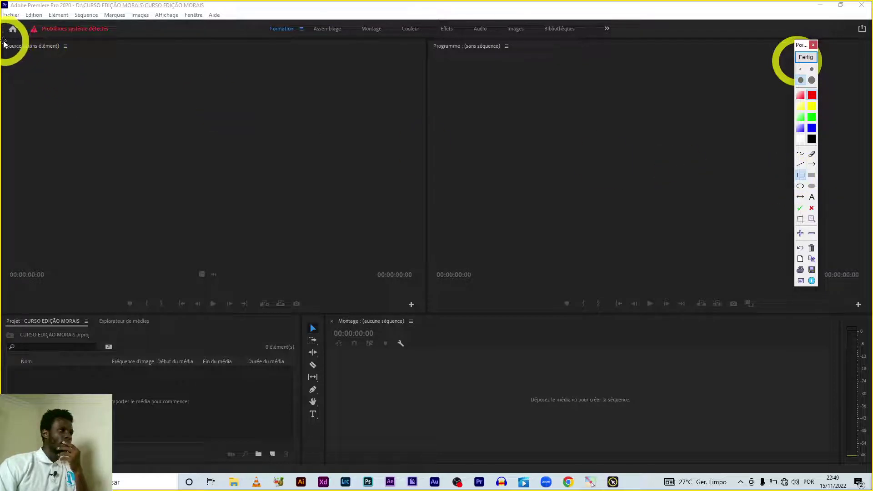
drag(3, 43, 426, 313)
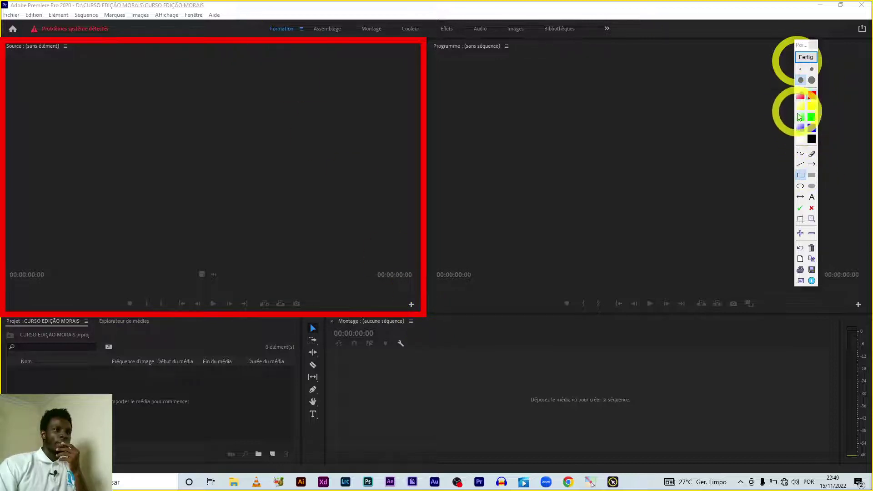
click(801, 153)
drag(99, 147, 157, 220)
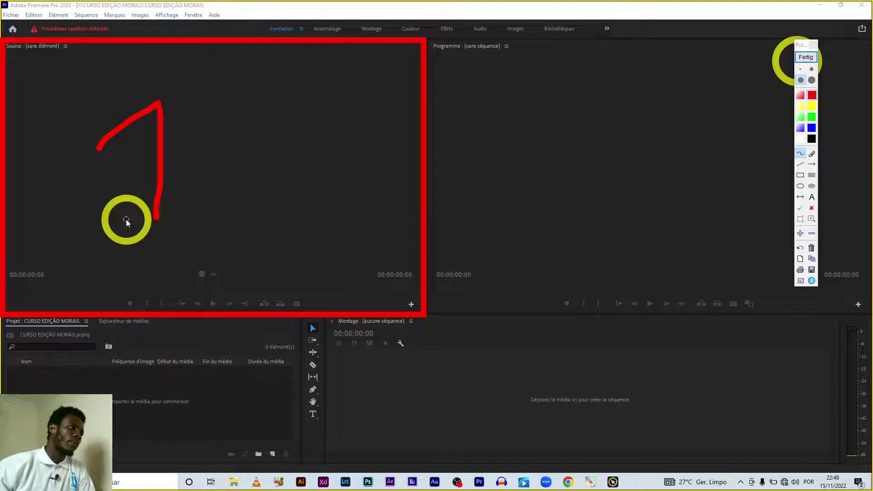
drag(126, 221, 184, 223)
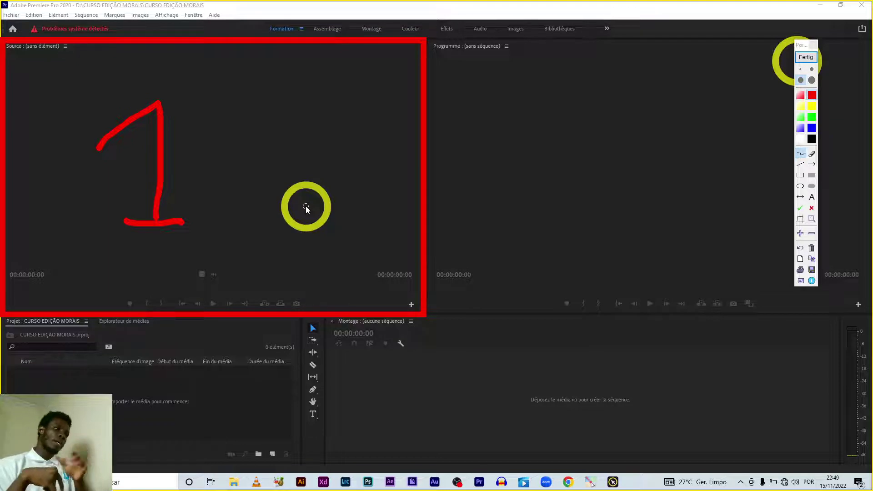
click(812, 154)
drag(182, 222, 106, 122)
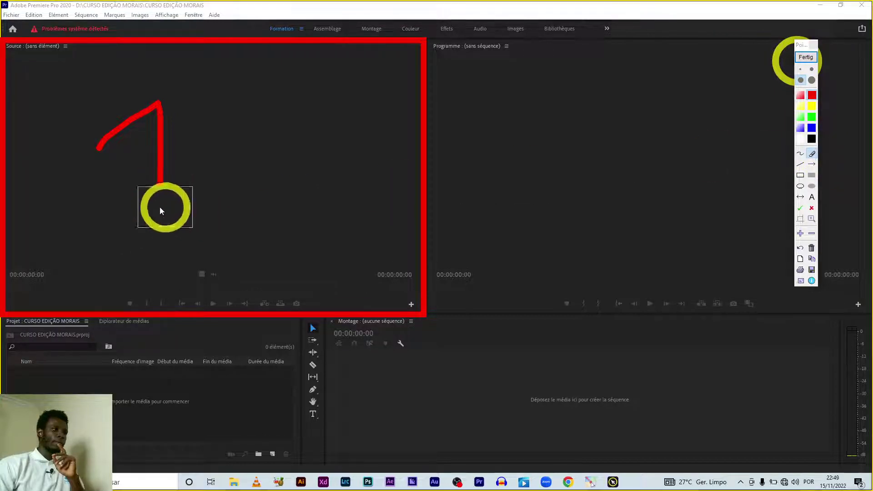
drag(45, 185, 12, 67)
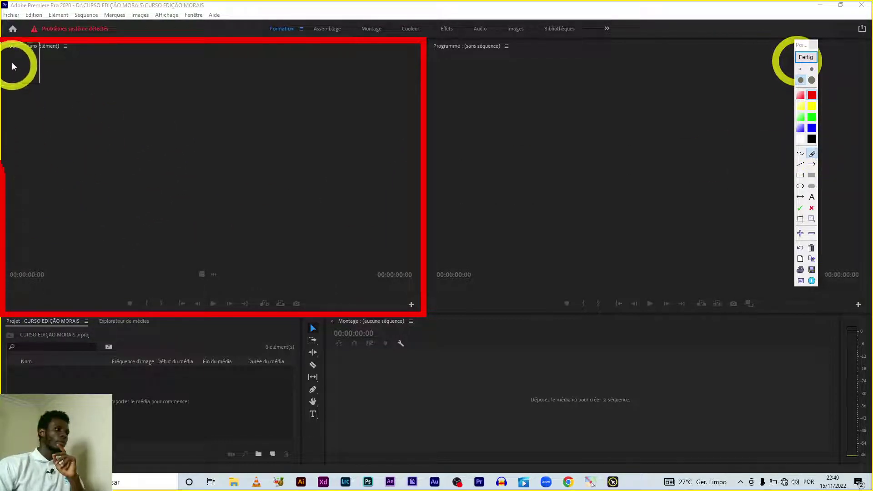
mouse_move(88, 35)
mouse_down()
mouse_move(416, 240)
mouse_move(114, 307)
mouse_move(5, 176)
mouse_up()
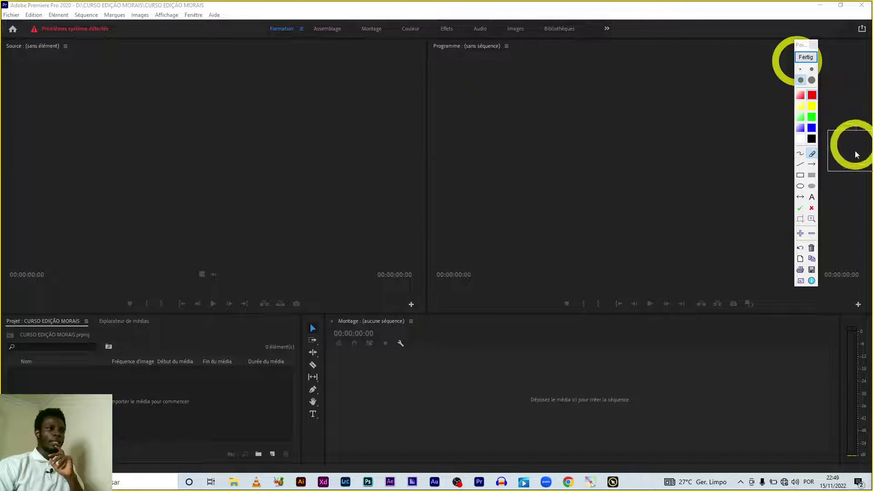
click(812, 165)
drag(338, 225, 573, 127)
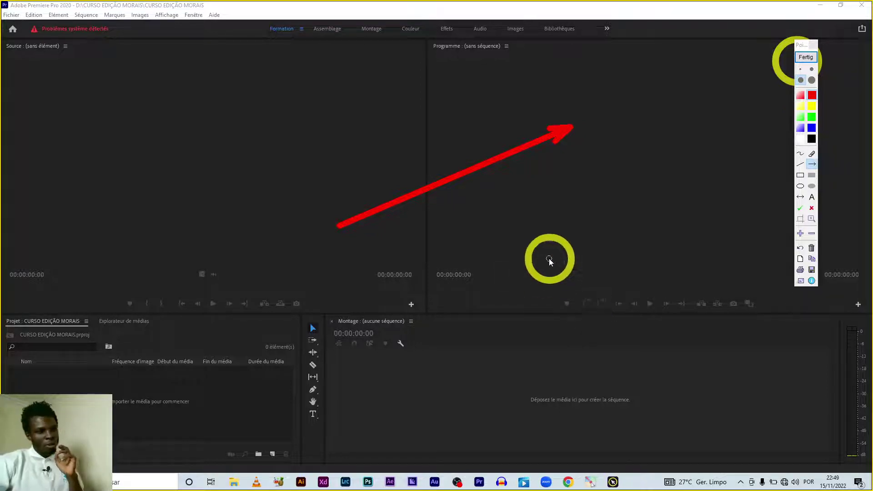
drag(497, 364, 500, 415)
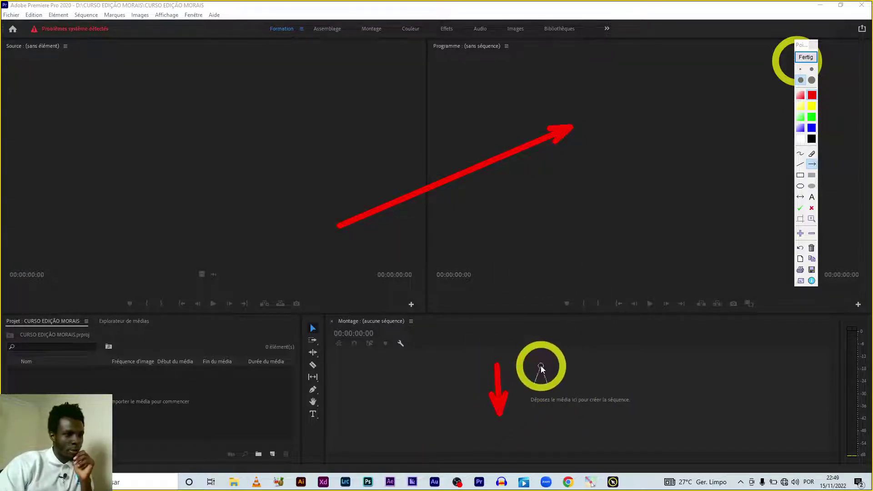
drag(540, 364, 552, 402)
drag(619, 370, 627, 398)
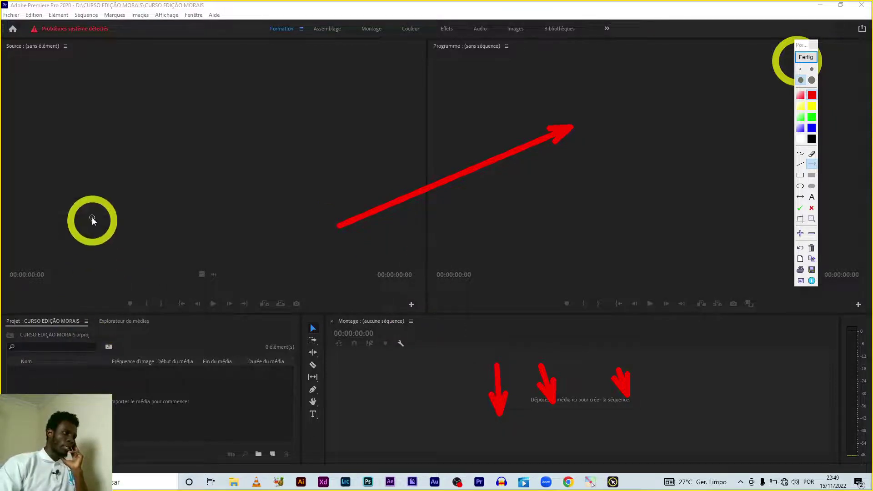
mouse_move(94, 208)
mouse_down()
mouse_move(80, 327)
mouse_move(16, 313)
mouse_up()
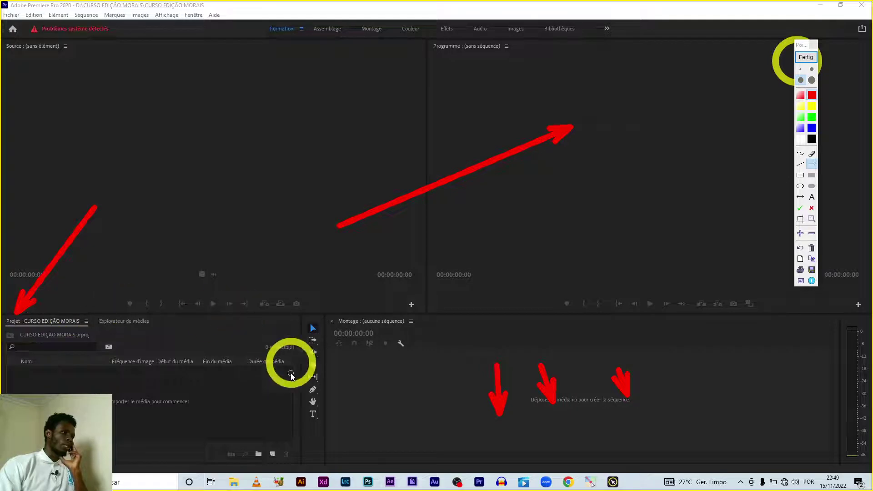
mouse_move(227, 198)
mouse_down()
mouse_move(178, 341)
mouse_move(181, 324)
mouse_up()
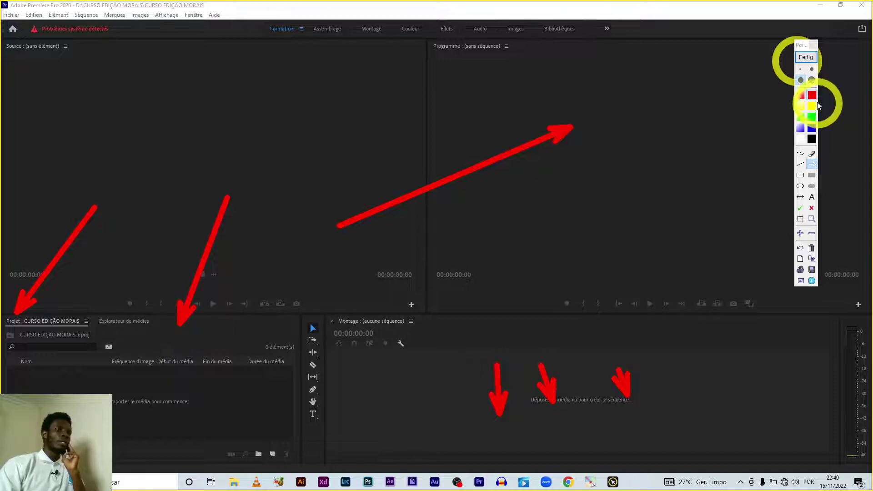
click(801, 176)
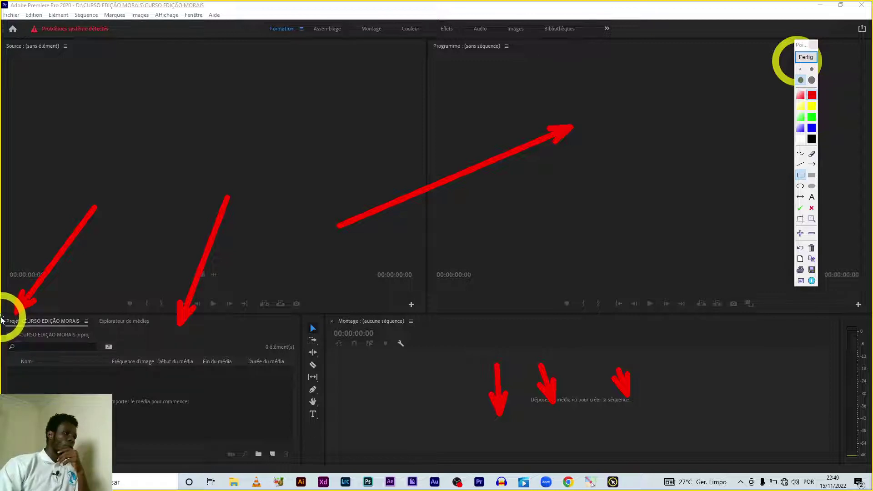
mouse_move(2, 320)
mouse_down()
mouse_move(301, 460)
mouse_move(292, 463)
mouse_up()
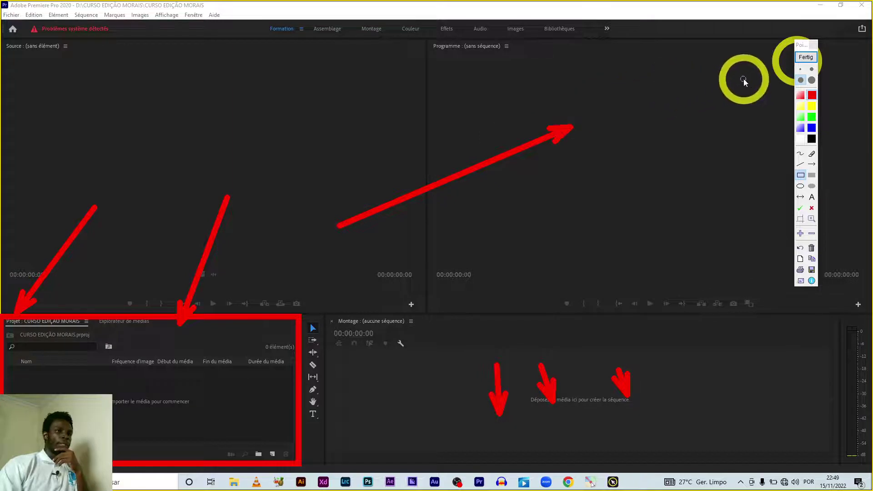
click(807, 58)
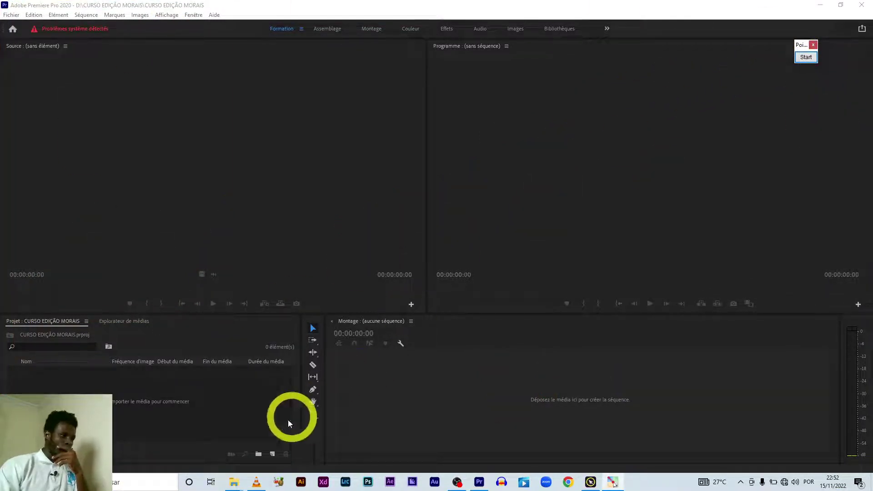
Bring the NISI folder window forward in File Explorer and refresh its contents.
mouse_move(236, 484)
click(260, 436)
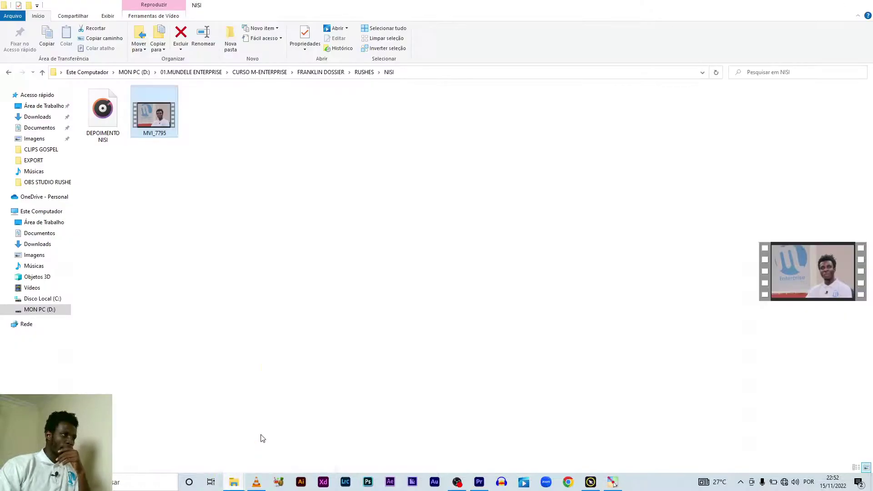
click(234, 482)
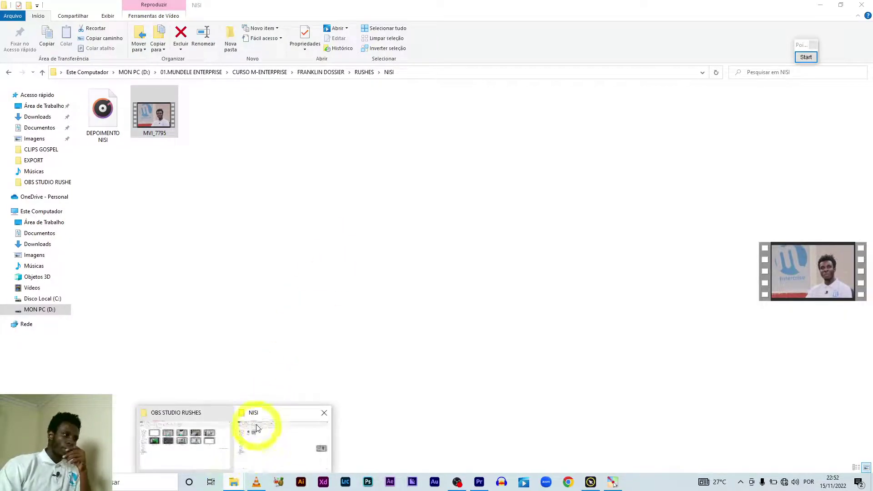
click(277, 431)
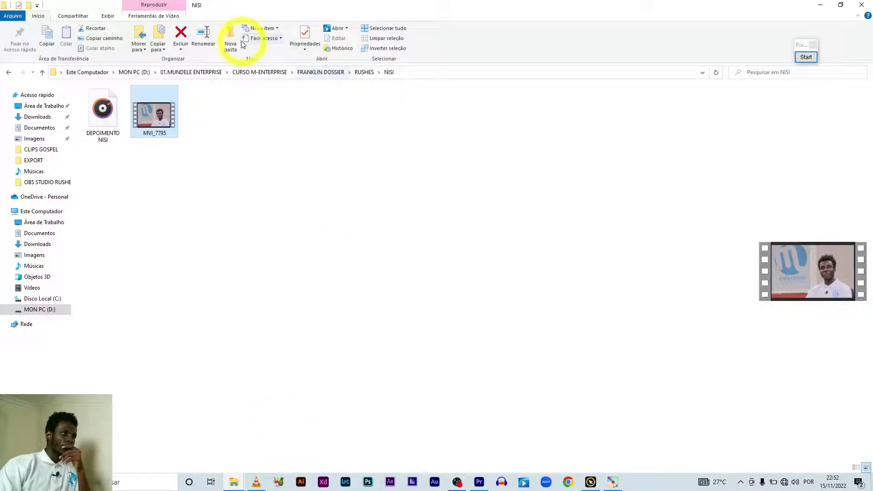
right_click(231, 144)
click(259, 180)
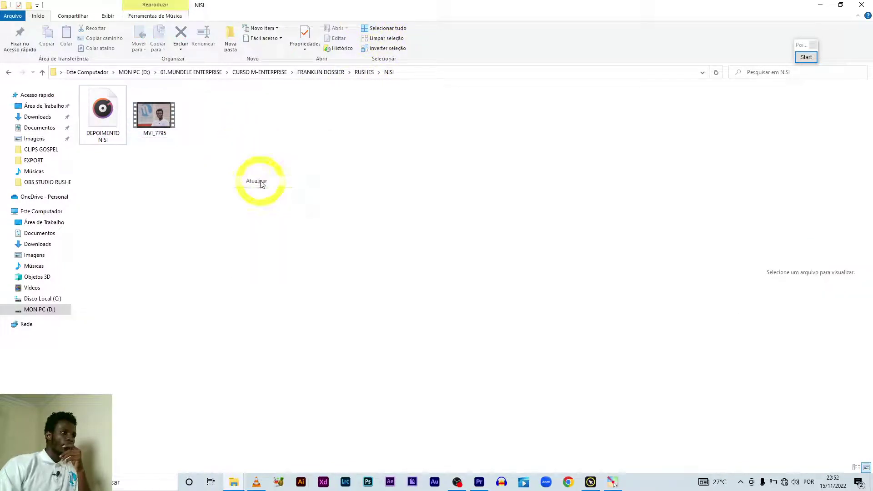
Reopen NISI from RUSHES and drag MVI_7795 toward Premiere Pro.
click(364, 72)
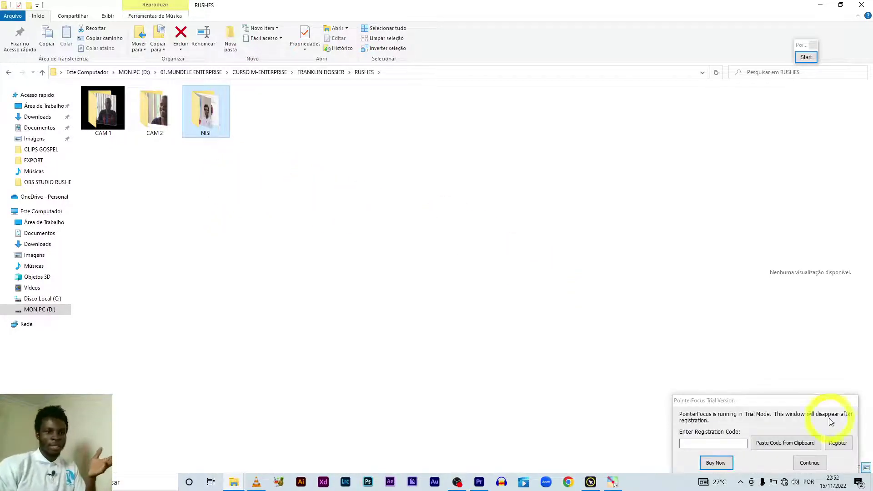
click(810, 462)
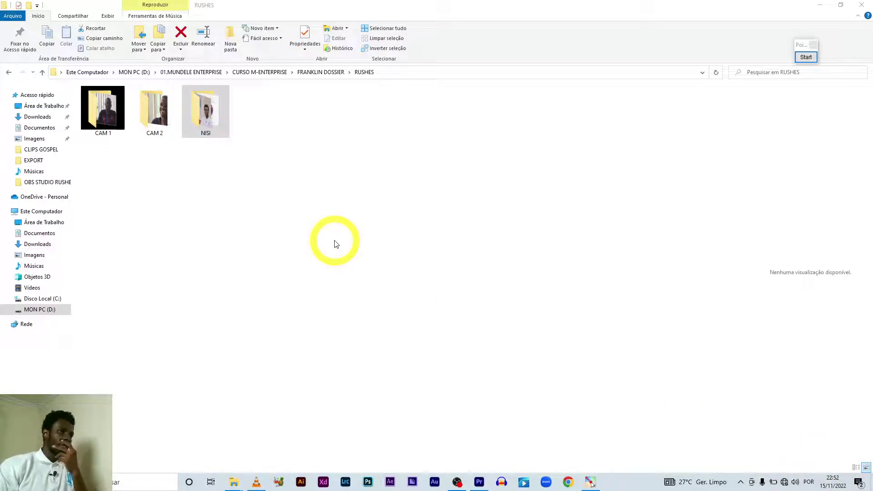
double_click(210, 112)
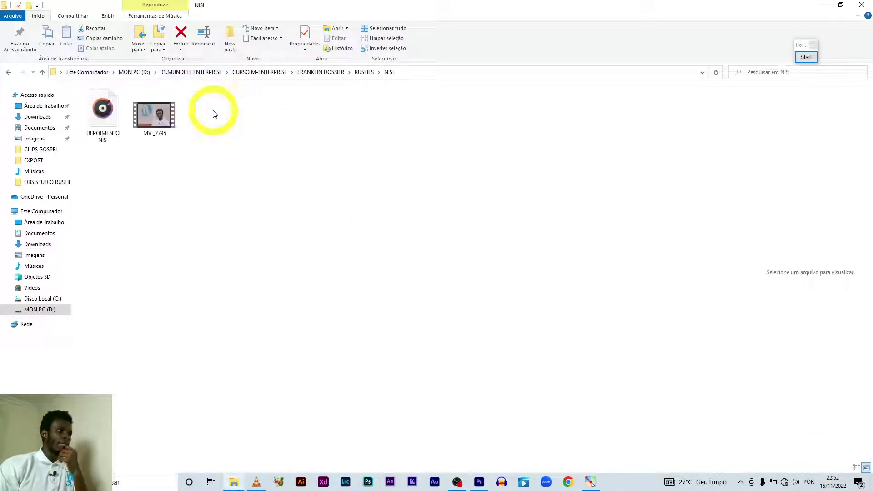
click(150, 125)
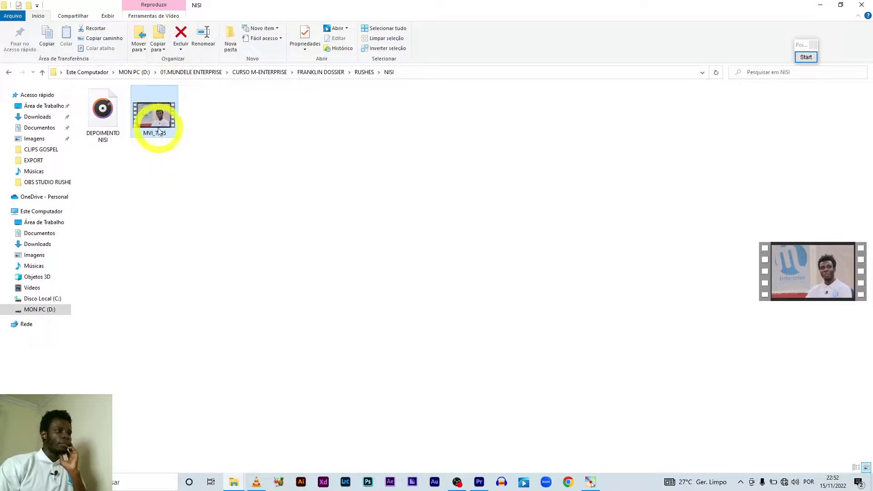
drag(158, 125, 359, 287)
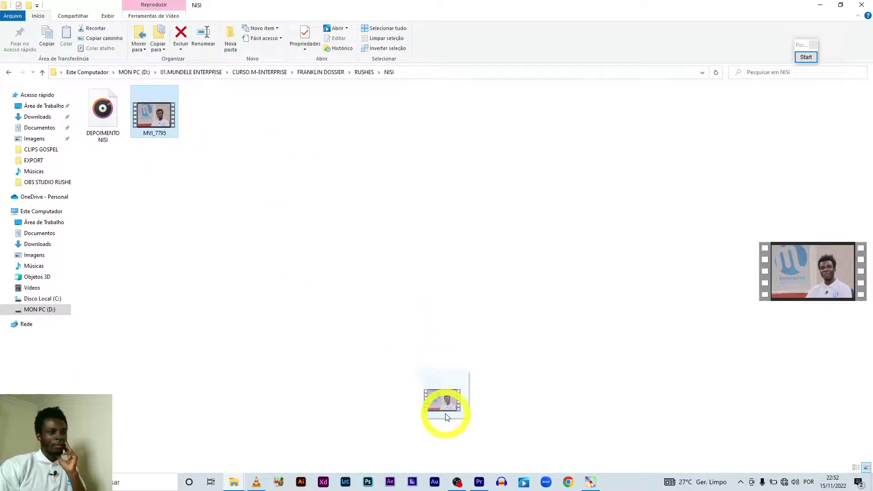
mouse_move(359, 287)
mouse_down()
mouse_move(477, 436)
mouse_move(478, 469)
mouse_up()
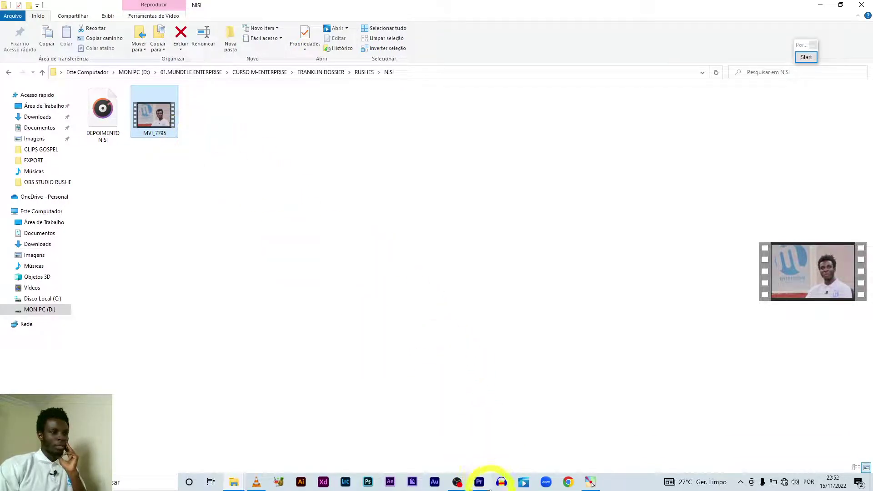
click(473, 487)
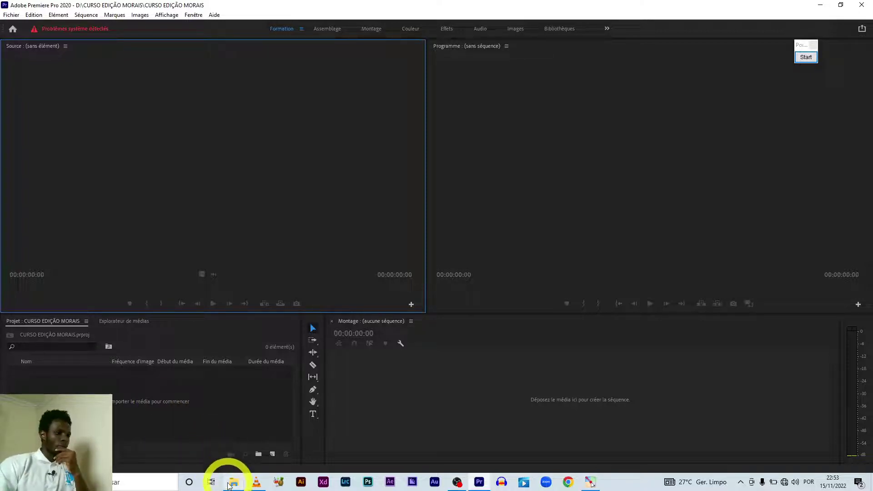
Open Premiere's Import dialog, cancel it, and return to the NISI folder in File Explorer.
double_click(200, 399)
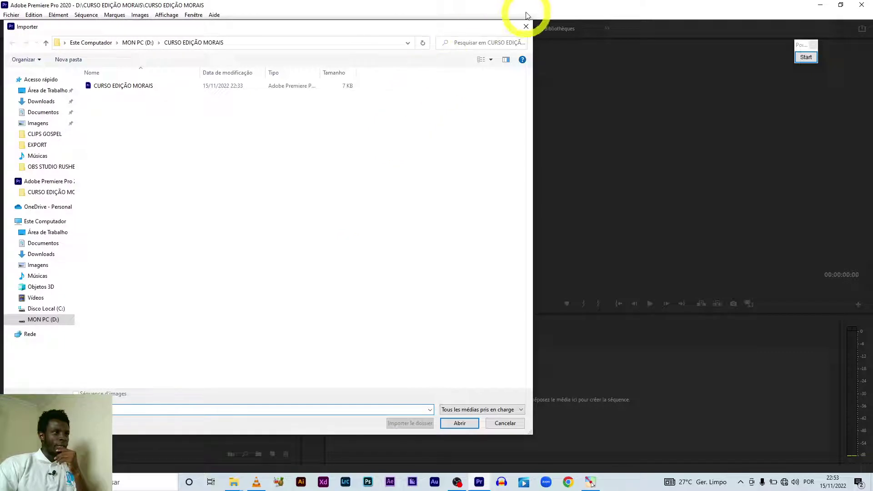
drag(409, 35, 570, 31)
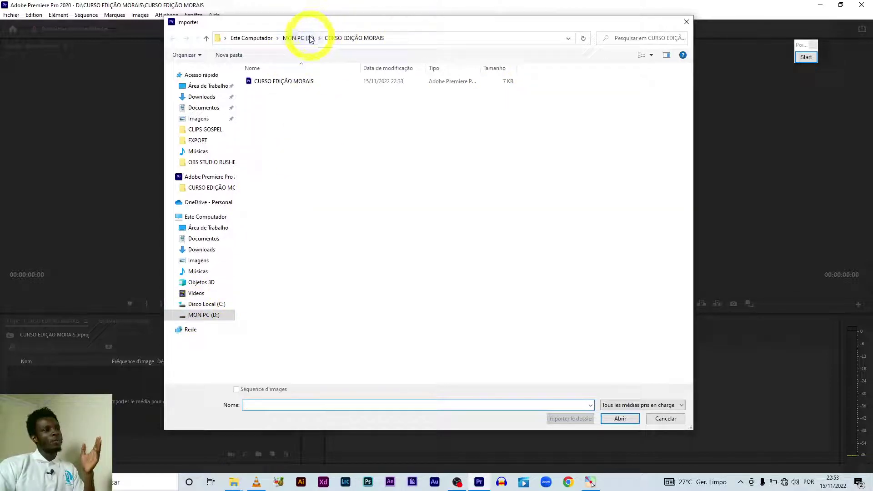
click(200, 308)
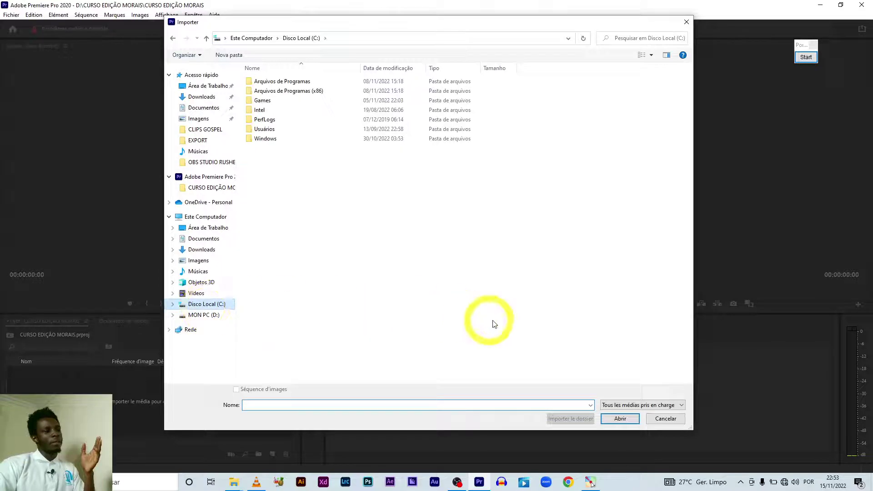
click(666, 419)
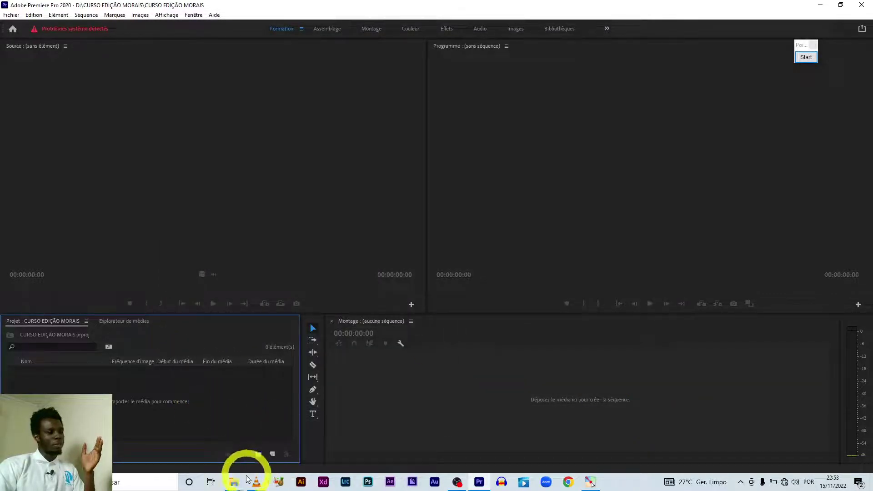
click(246, 480)
click(273, 433)
Drag MVI_7795 from the NISI folder into Premiere's Project panel.
click(172, 123)
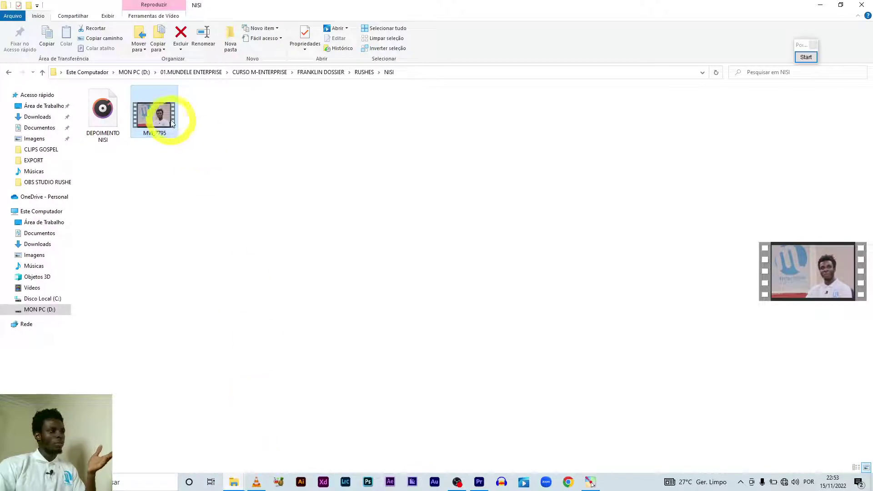
drag(162, 119, 482, 486)
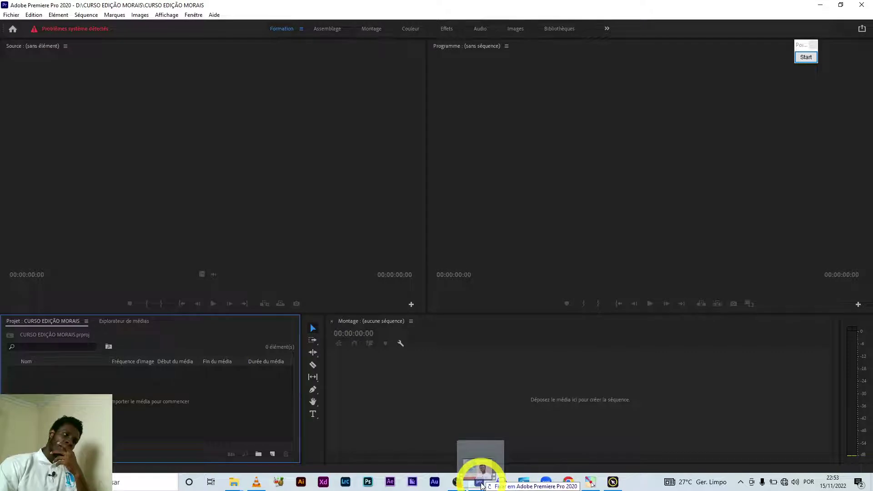
mouse_move(482, 486)
mouse_down()
mouse_move(80, 390)
mouse_move(86, 403)
mouse_move(88, 390)
mouse_up()
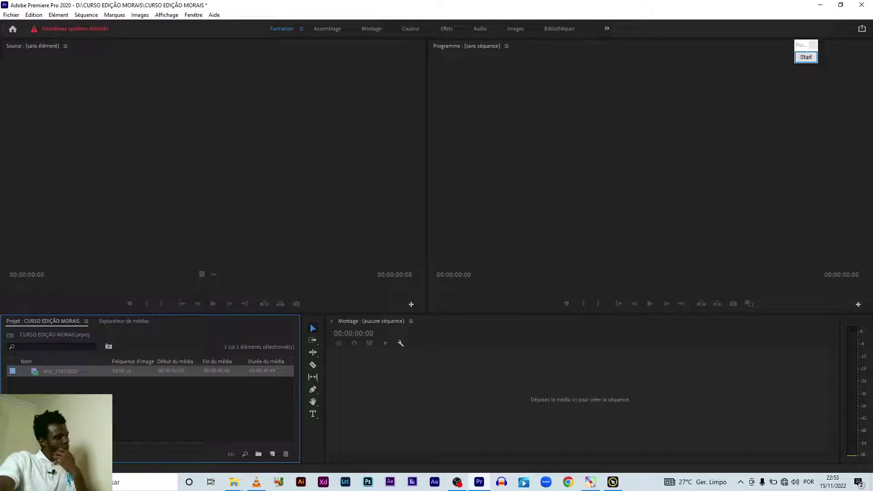
Switch the Project panel to icon view so MVI_7795.MOV shows as a thumbnail.
click(806, 57)
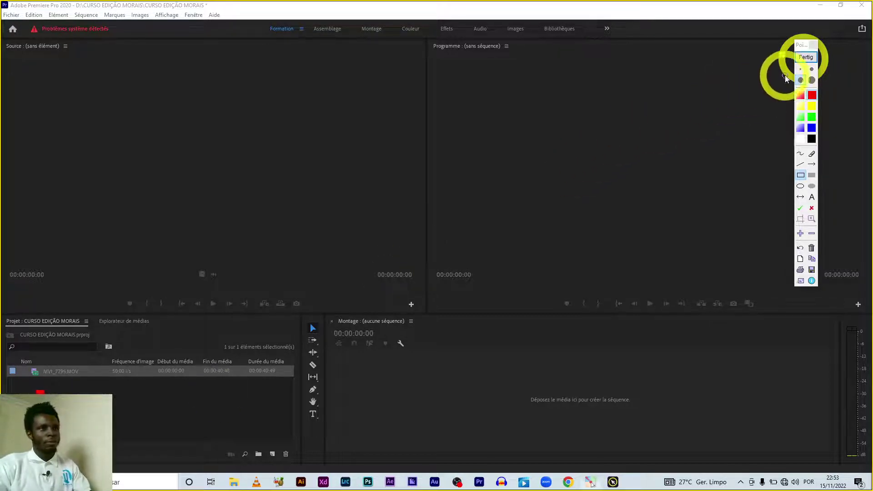
click(807, 57)
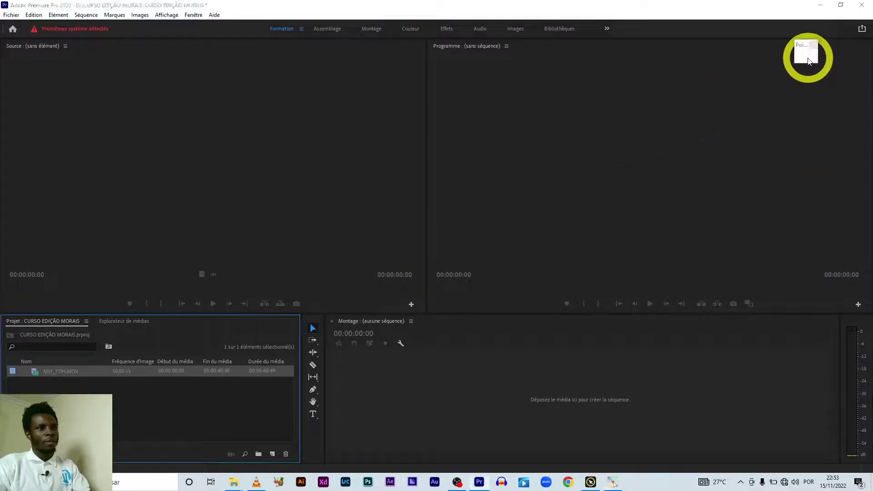
click(809, 58)
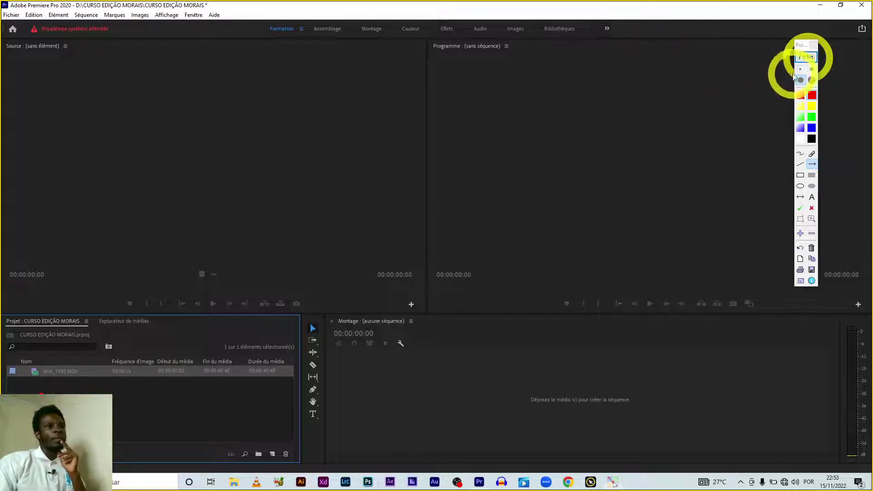
click(807, 57)
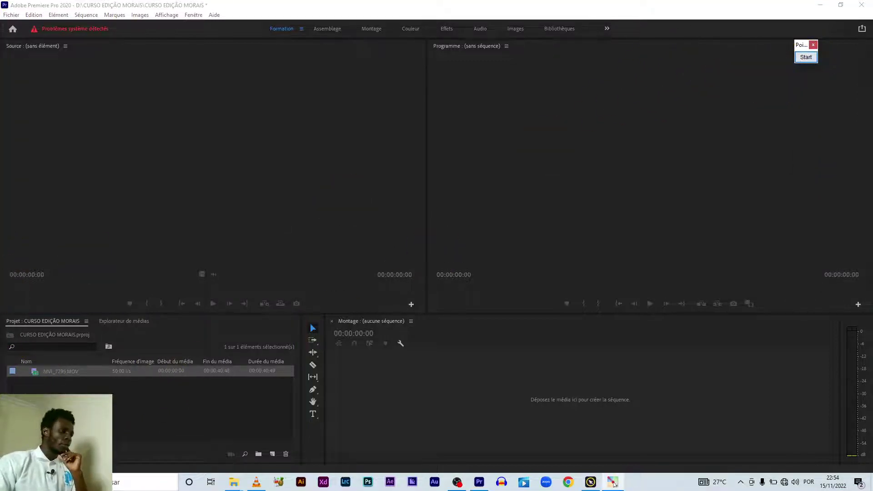
click(17, 454)
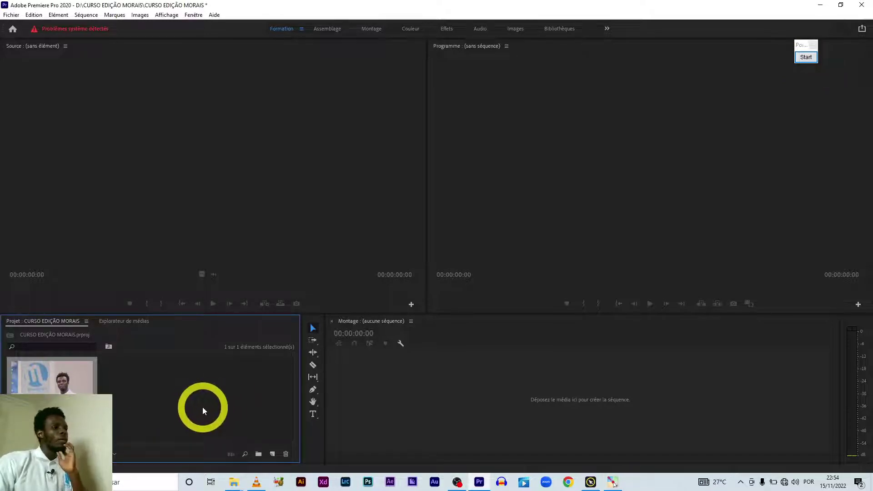
click(806, 57)
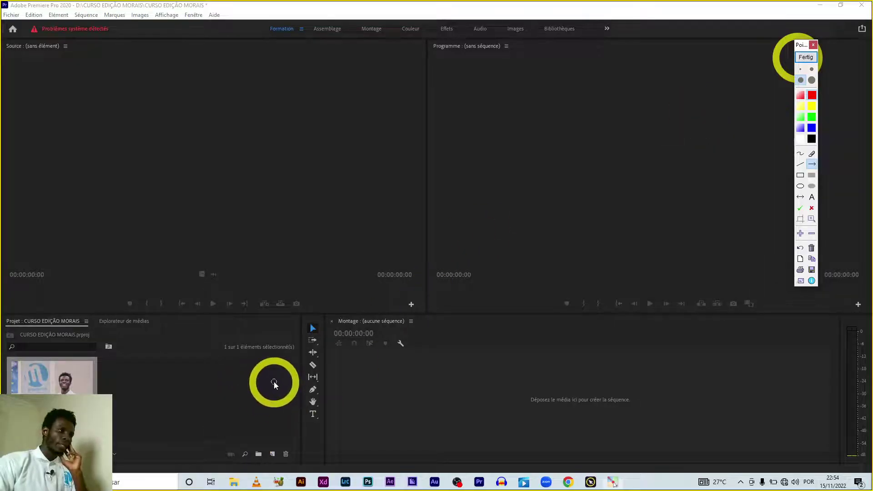
drag(274, 360, 274, 445)
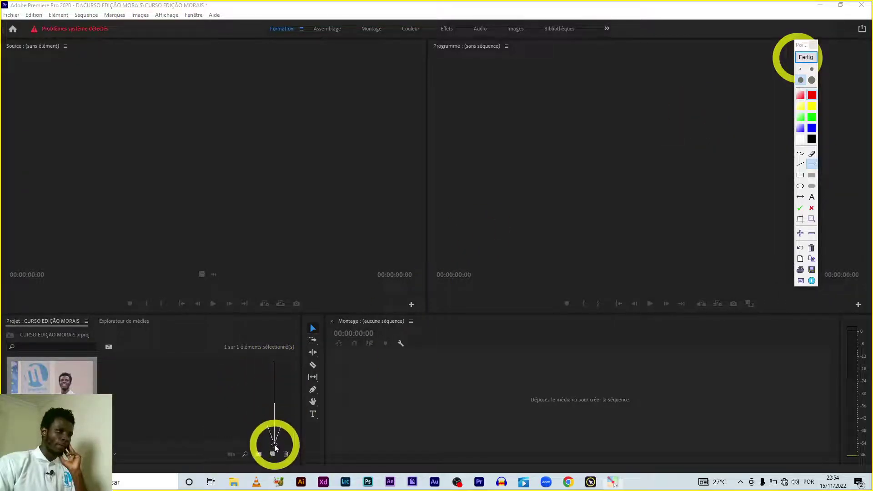
drag(273, 447, 273, 448)
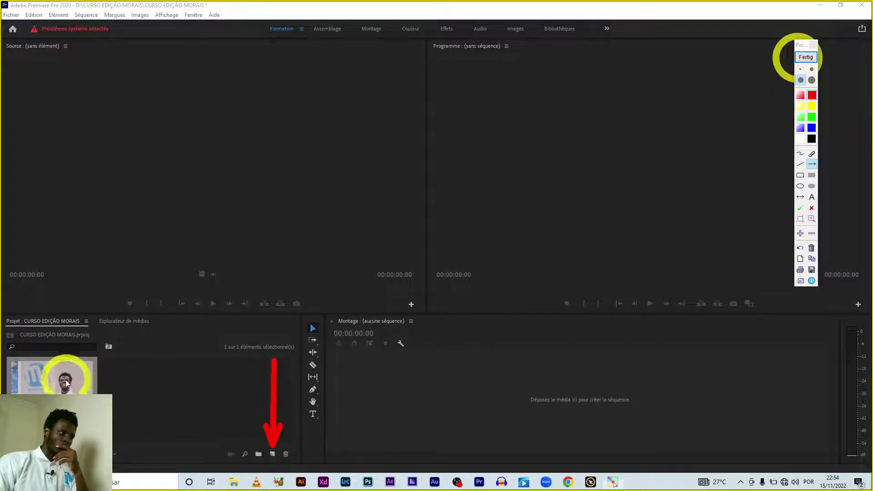
mouse_move(135, 401)
mouse_down()
mouse_move(98, 387)
mouse_move(272, 451)
mouse_up()
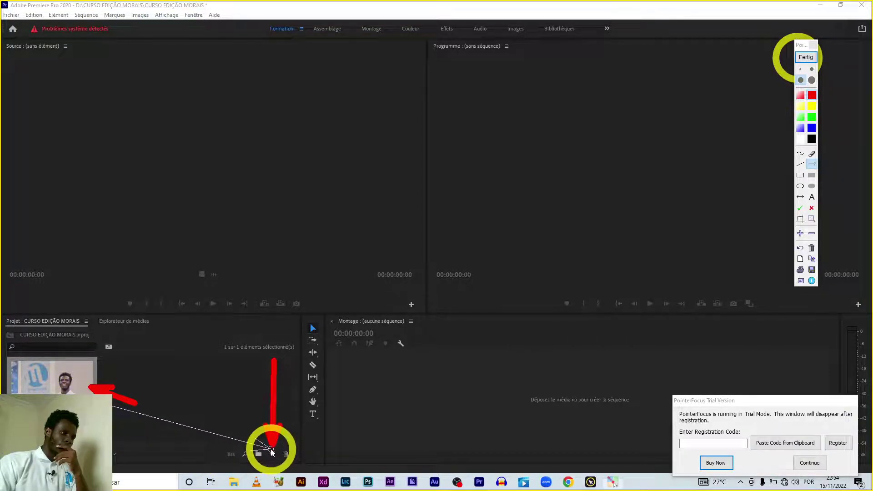
drag(271, 451, 271, 451)
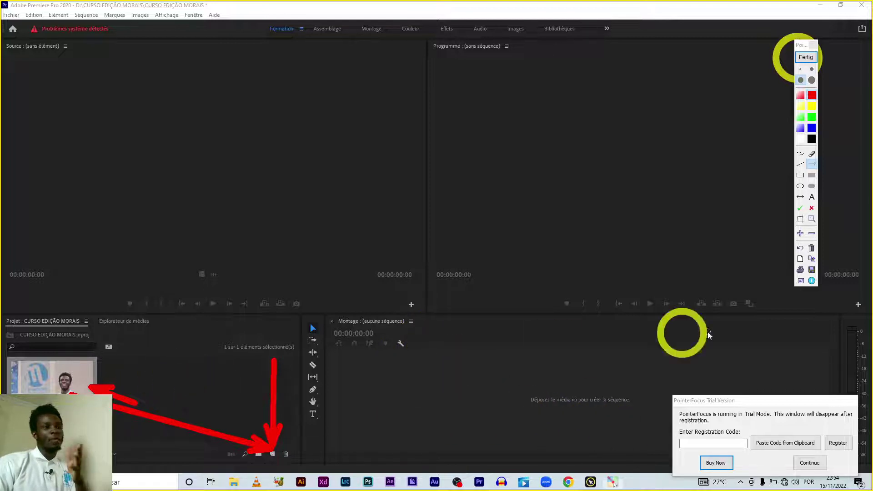
click(811, 463)
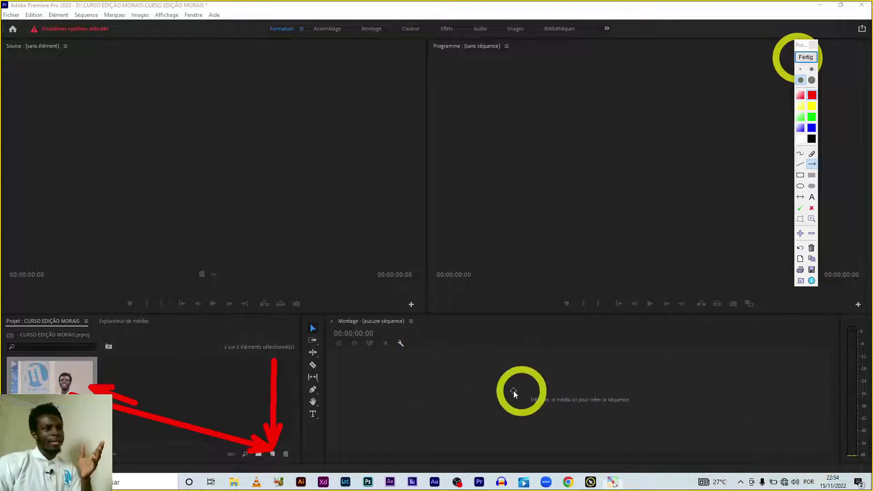
drag(302, 234, 559, 122)
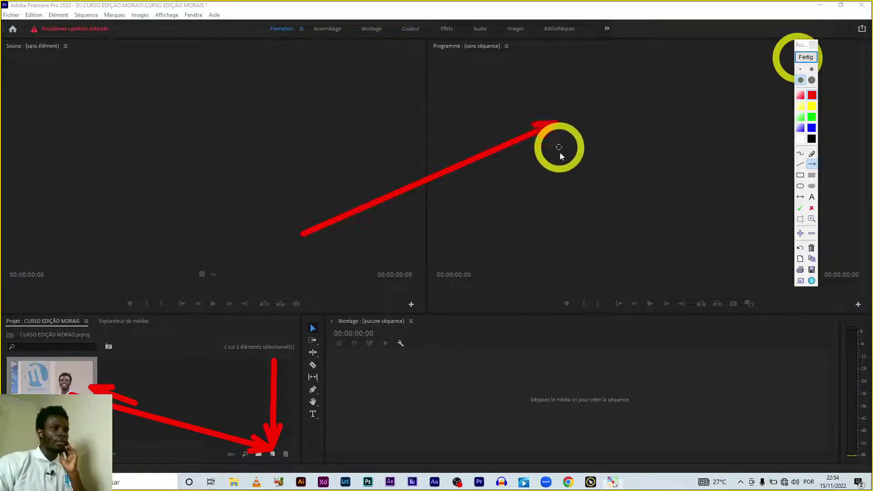
drag(379, 258, 570, 167)
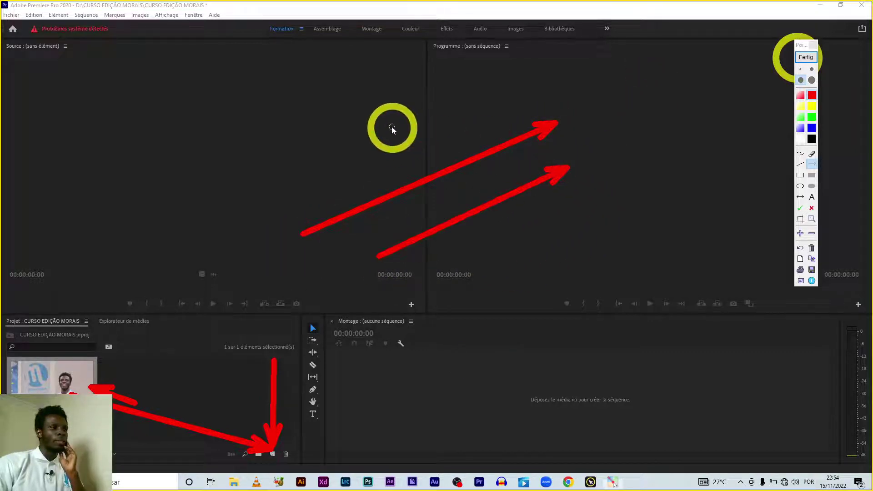
drag(424, 112, 487, 89)
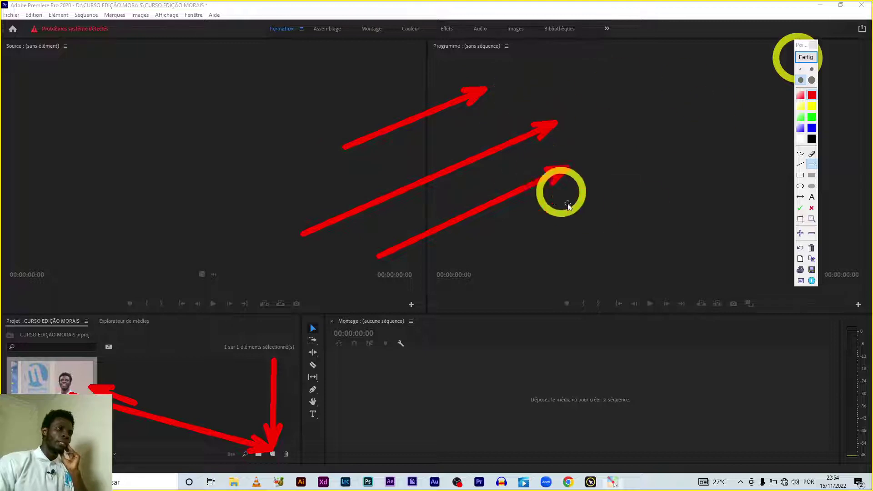
click(813, 61)
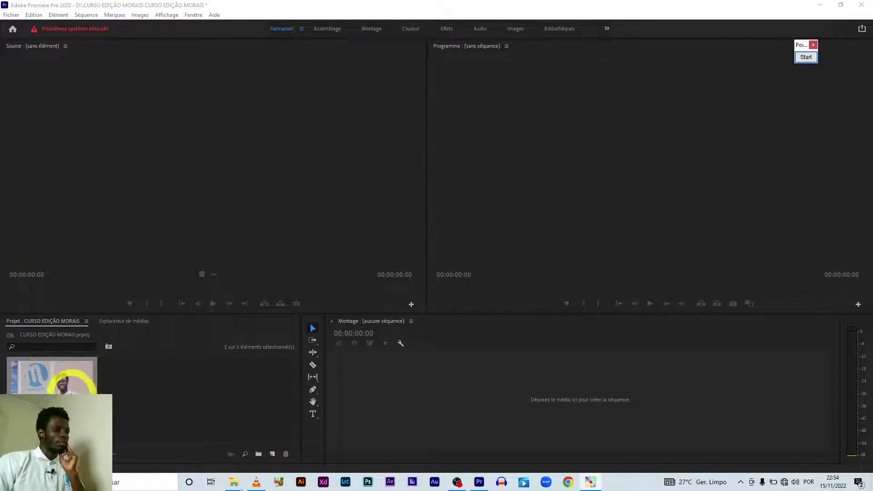
Create sequence MVI_7795 from the clip and scrub to about 26 seconds.
click(73, 381)
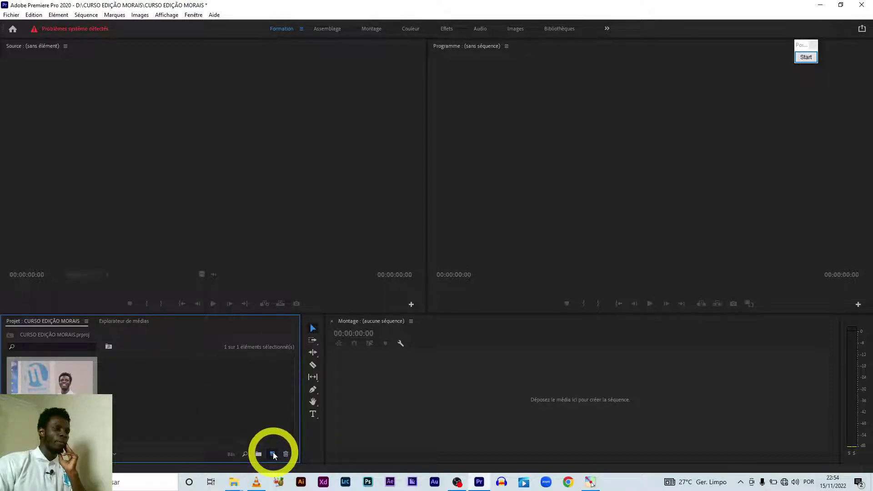
drag(73, 382, 274, 456)
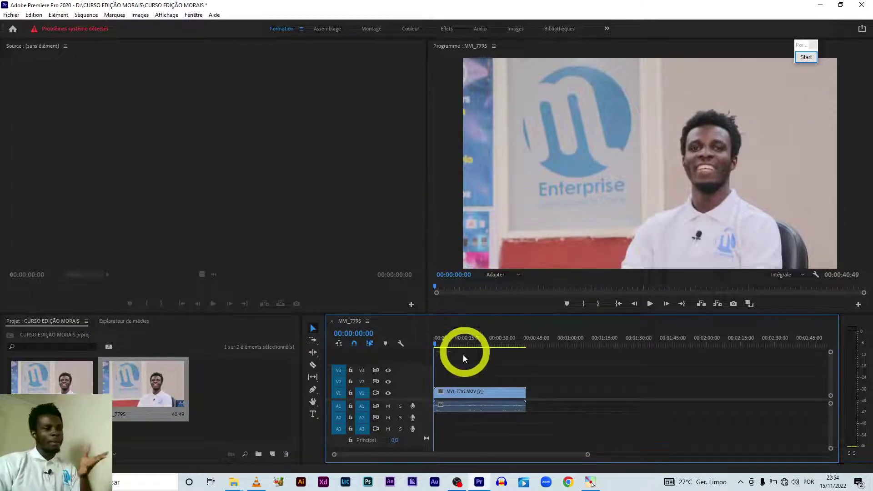
mouse_move(445, 339)
mouse_down()
mouse_move(506, 338)
mouse_move(486, 339)
mouse_up()
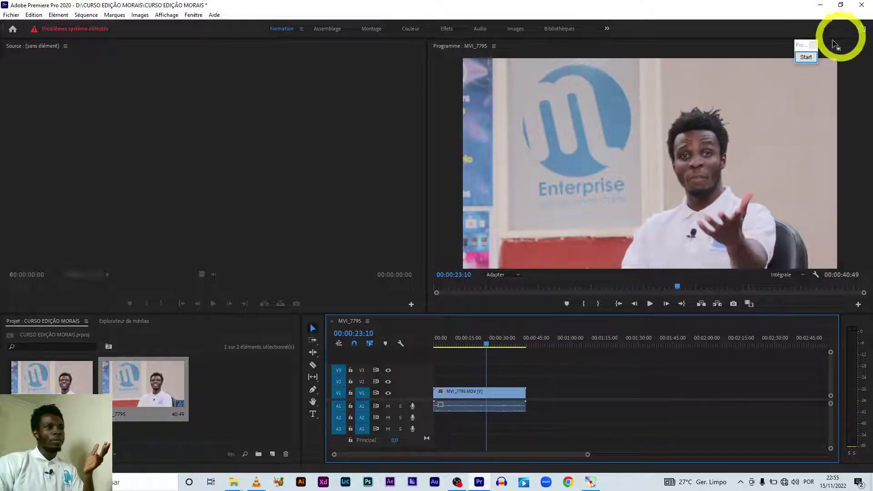
Draw arrows on the Program monitor at the logo and clip, clear them, and return to 00:00:00:00.
click(806, 57)
drag(302, 212, 535, 133)
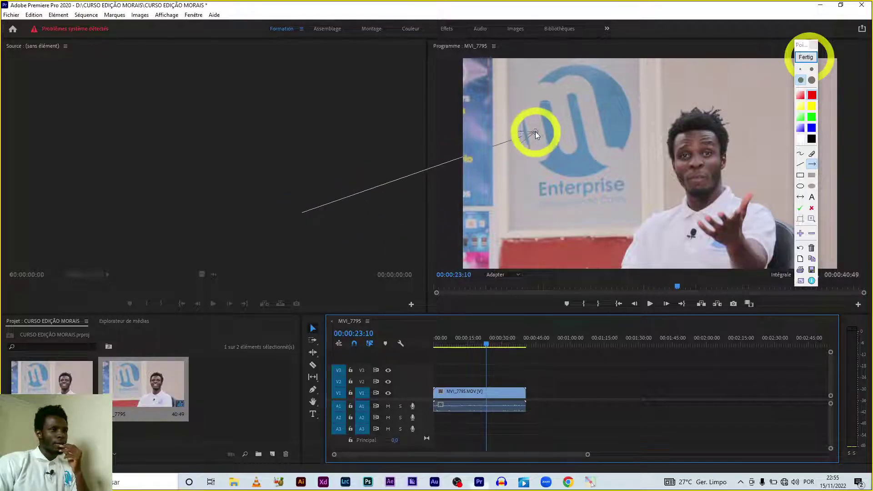
drag(633, 365, 642, 157)
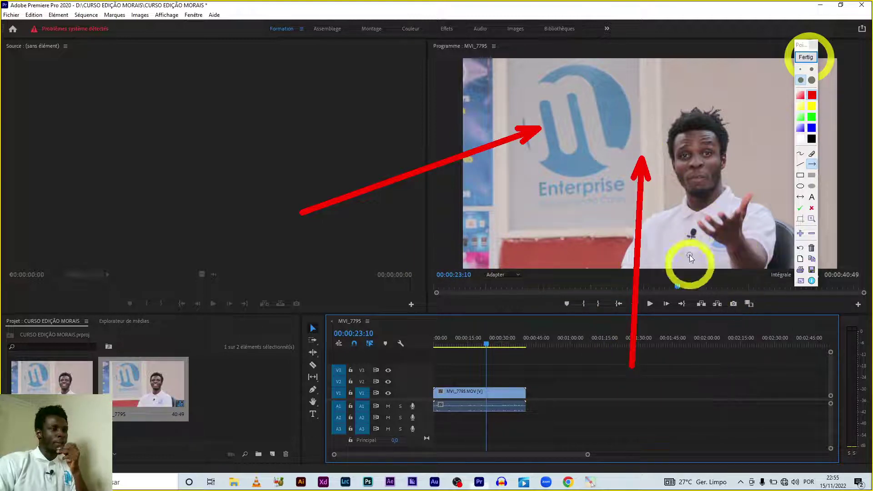
click(806, 56)
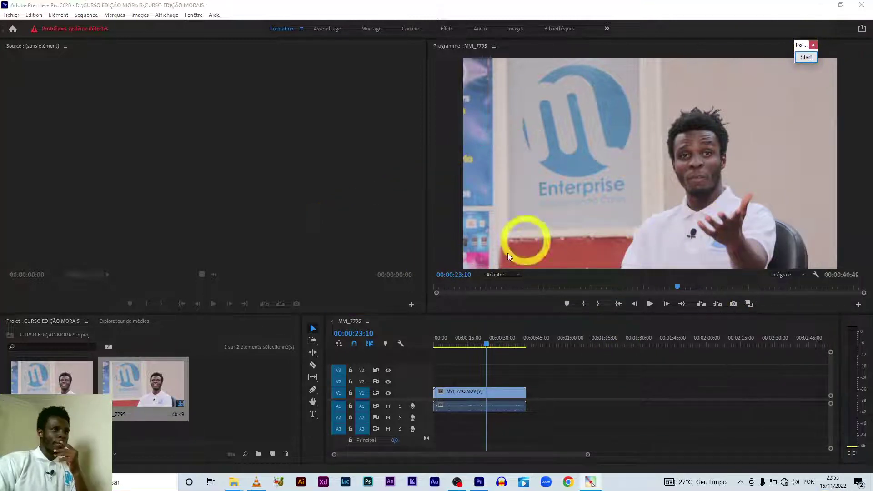
click(434, 346)
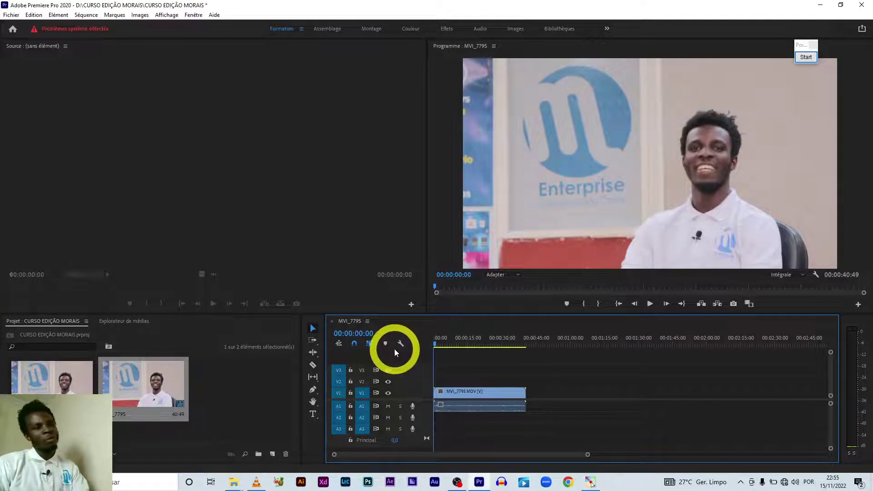
Preview the sequence from the start, then drag the panel divider up to enlarge the timeline.
key(space)
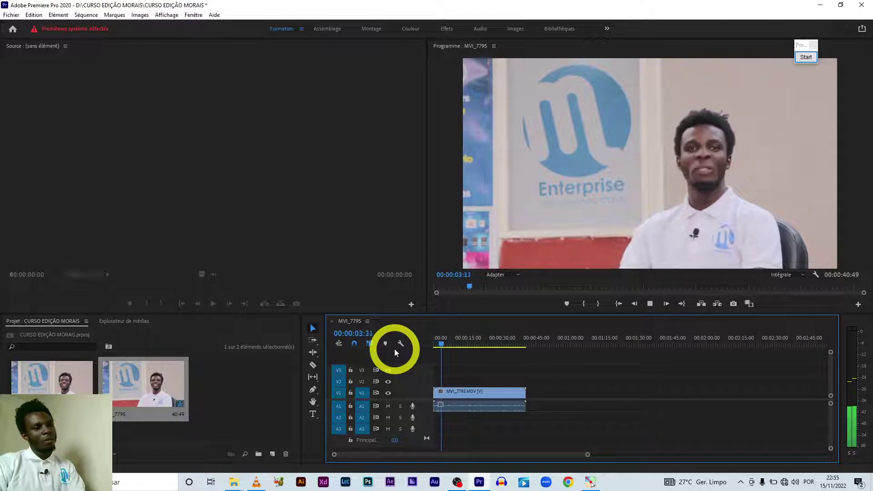
key(space)
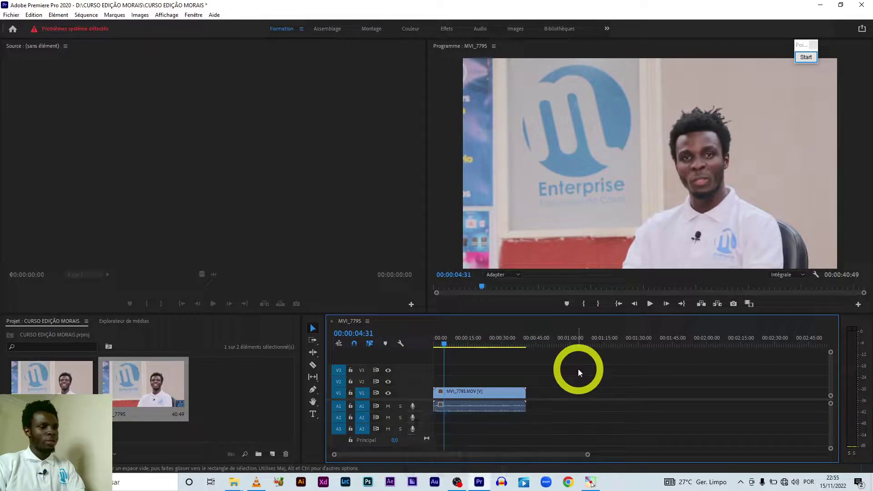
key(space)
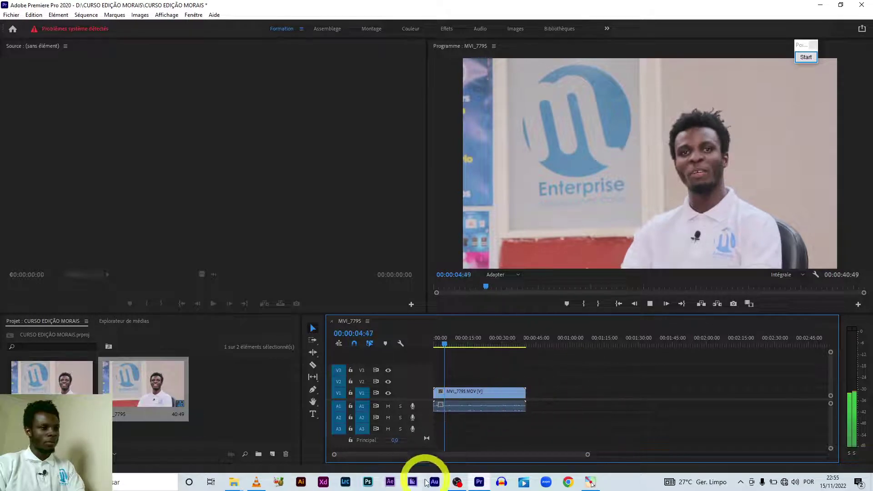
click(463, 486)
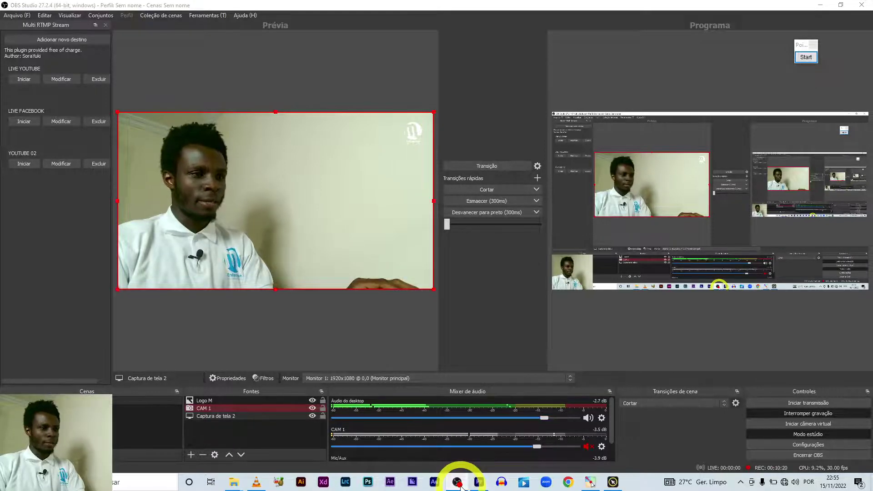
click(462, 486)
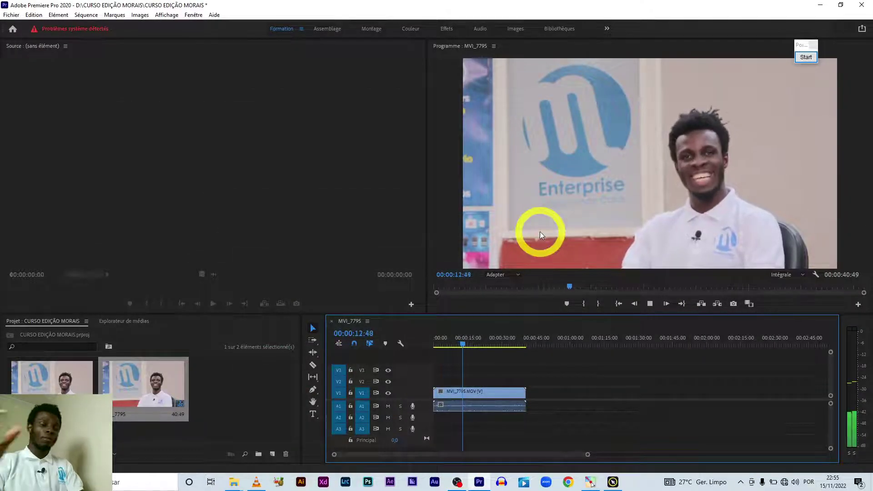
key(space)
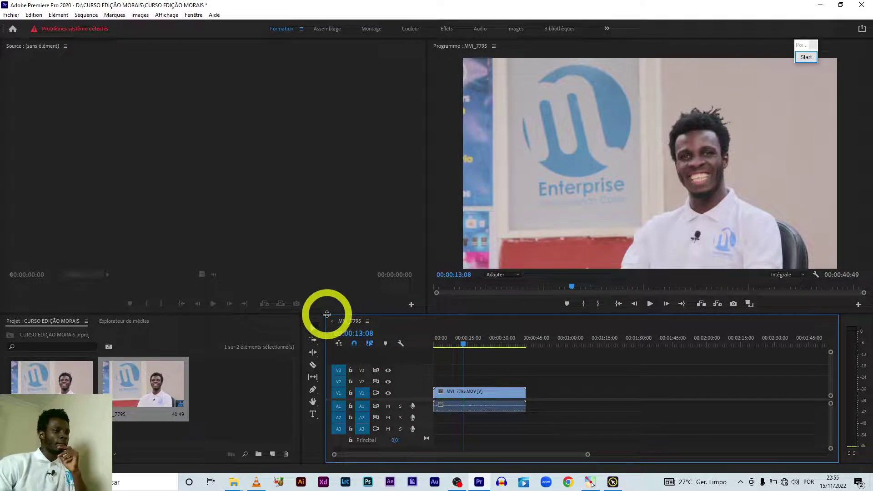
drag(326, 314, 326, 302)
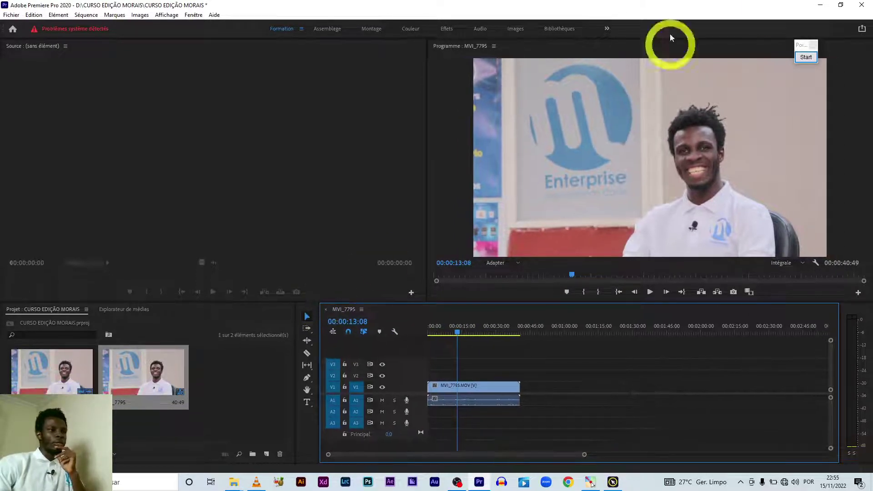
click(806, 58)
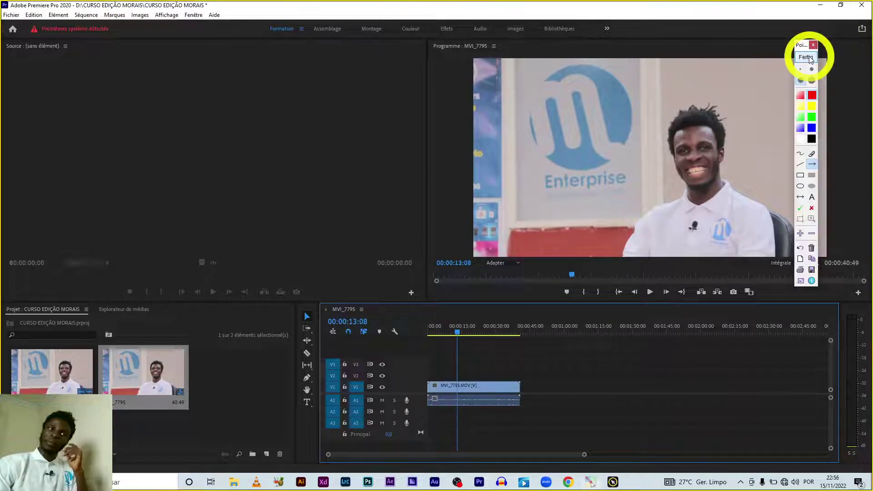
click(810, 220)
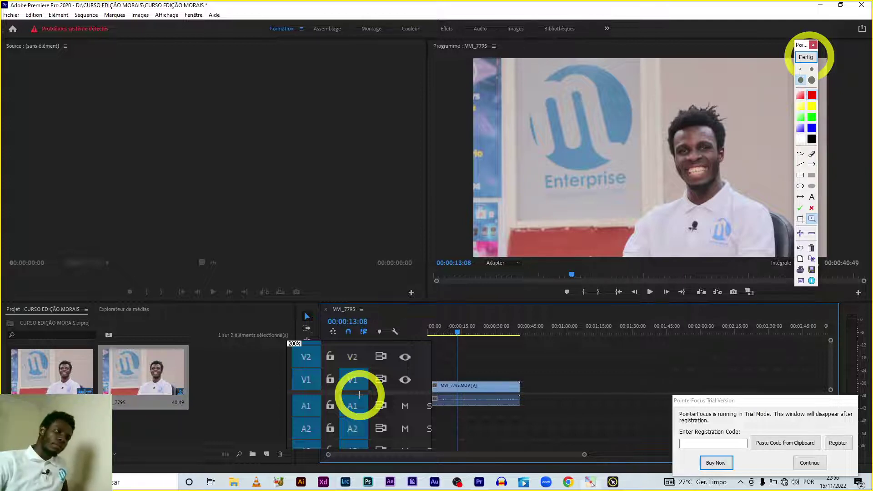
click(809, 463)
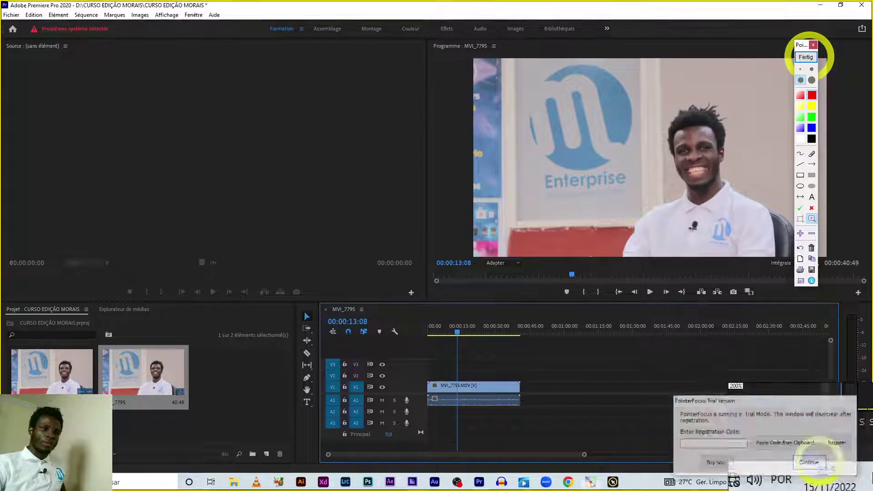
click(812, 164)
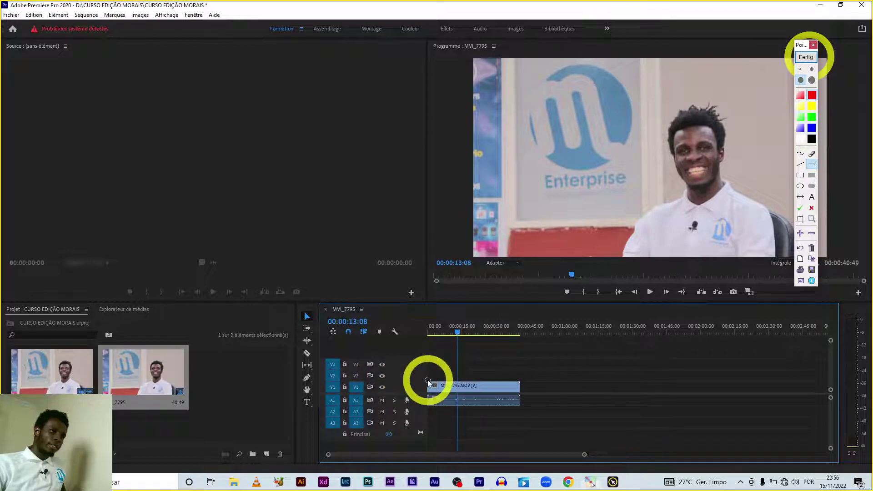
drag(461, 373, 370, 387)
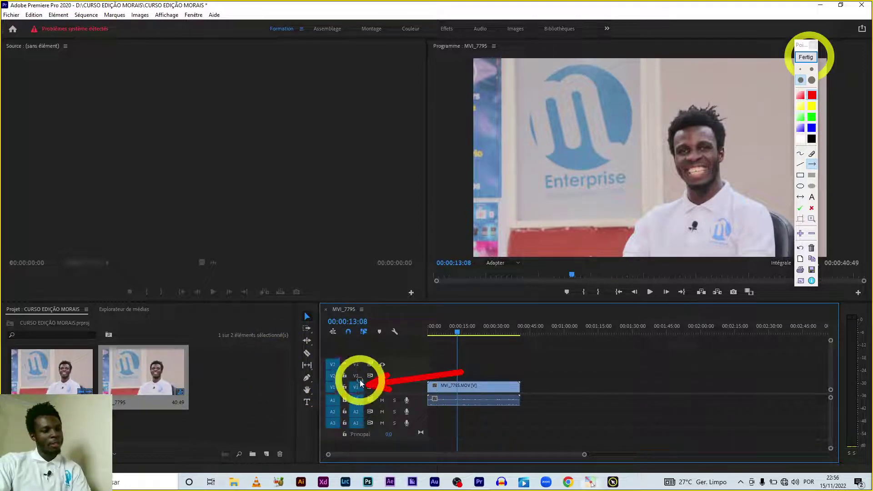
drag(430, 361, 359, 377)
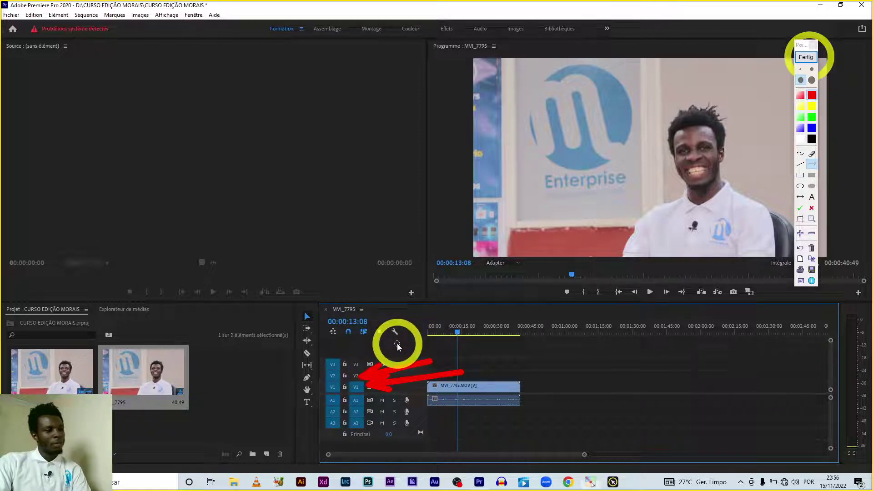
drag(399, 345, 364, 362)
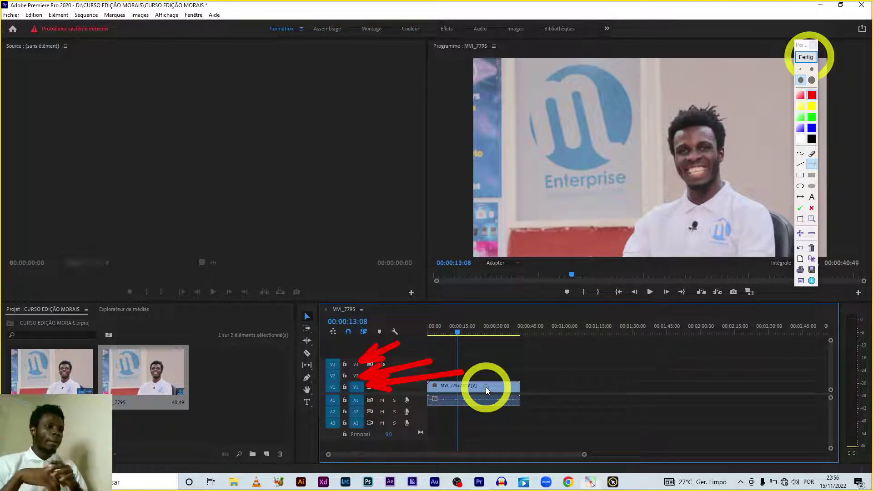
key(super+plus)
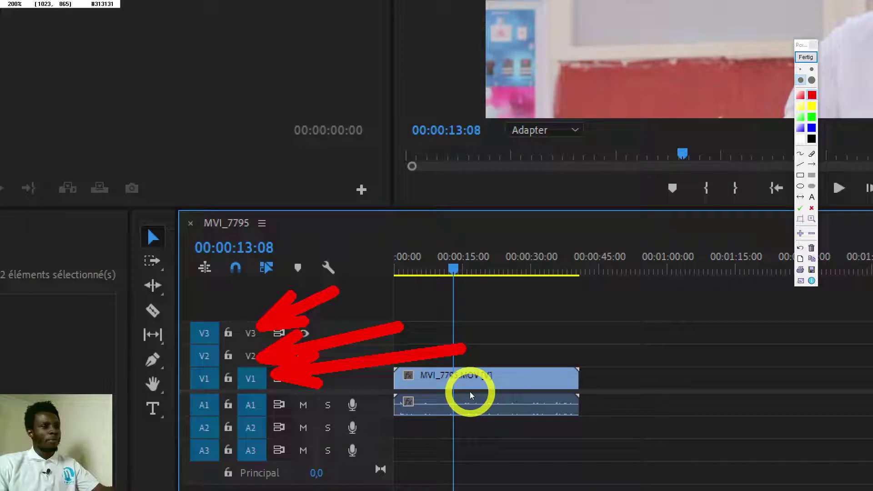
click(809, 57)
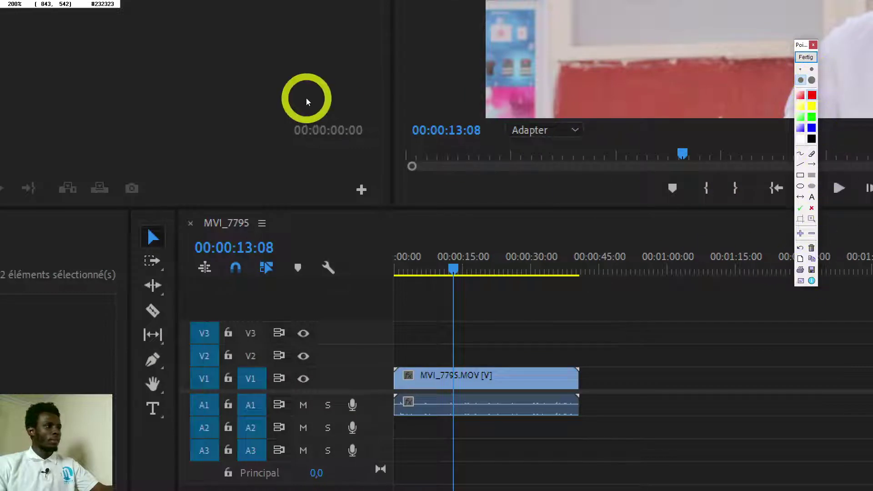
click(304, 294)
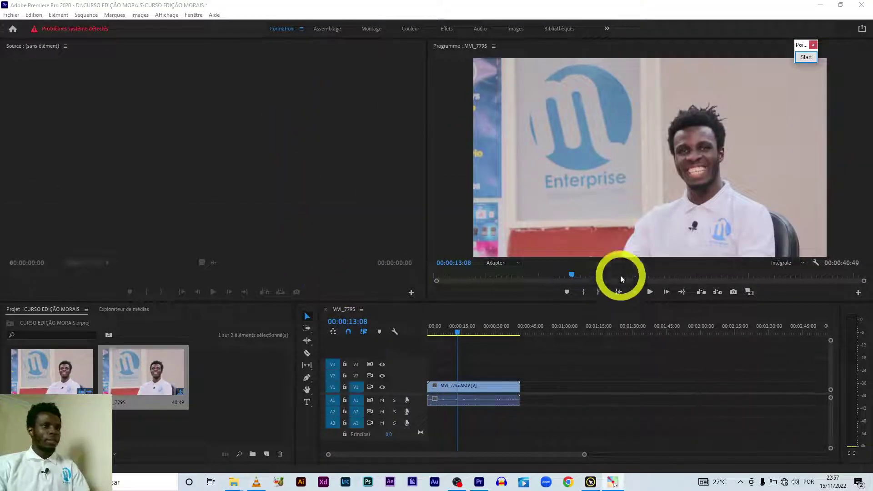
click(814, 59)
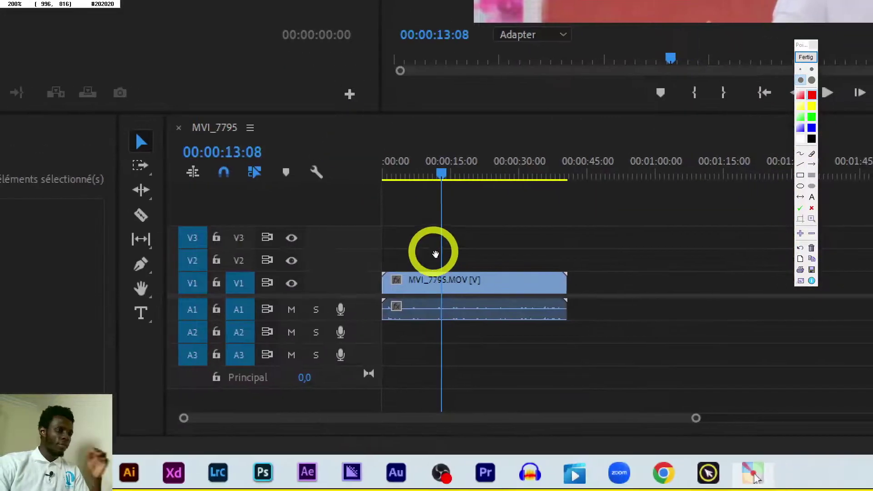
click(812, 164)
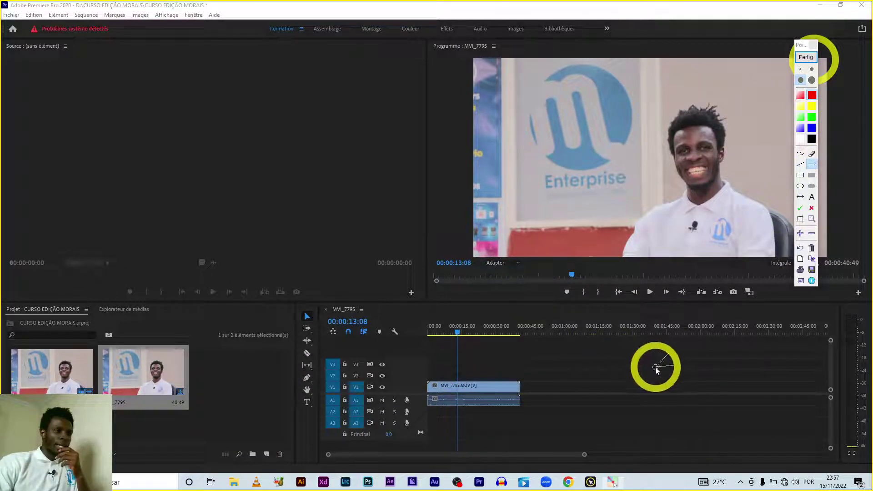
drag(658, 365, 526, 396)
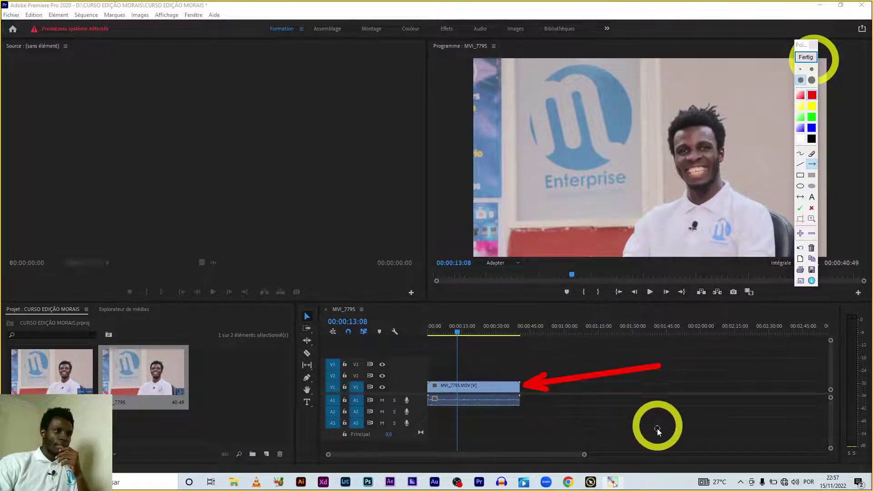
scroll(614, 418, up, 2)
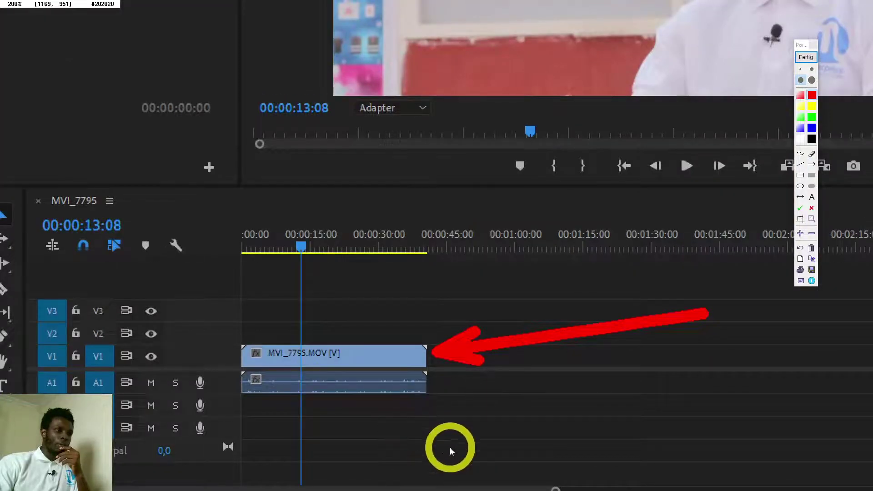
scroll(450, 450, down, 1)
scroll(473, 410, down, 1)
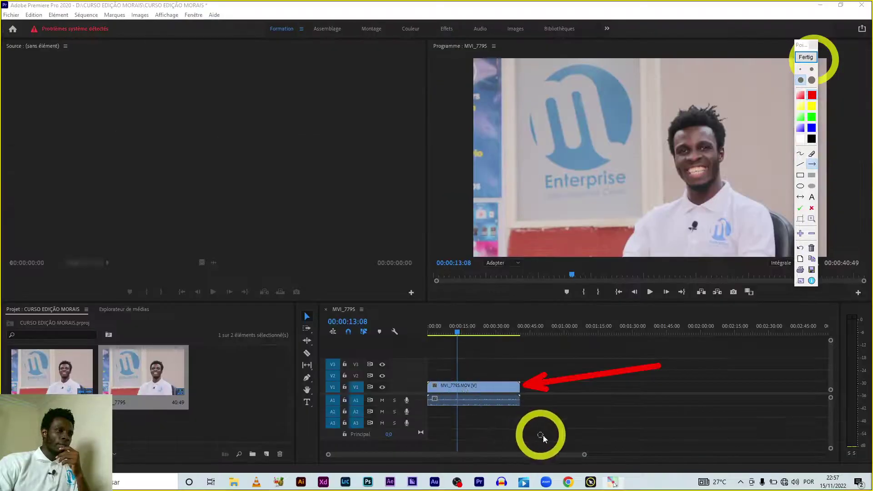
drag(571, 446, 508, 411)
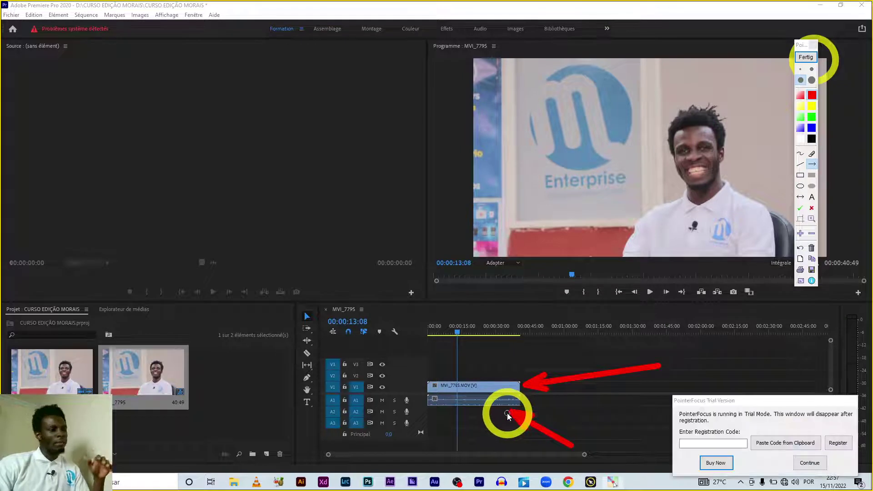
click(811, 463)
click(810, 57)
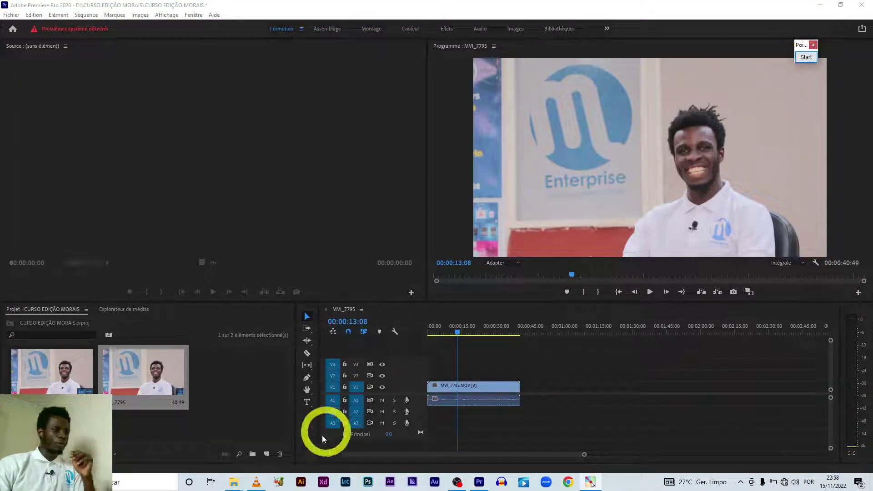
Drag DEPOIMENTO NISI from the Explorer NISI folder over to the Premiere Pro window.
mouse_move(233, 480)
click(253, 450)
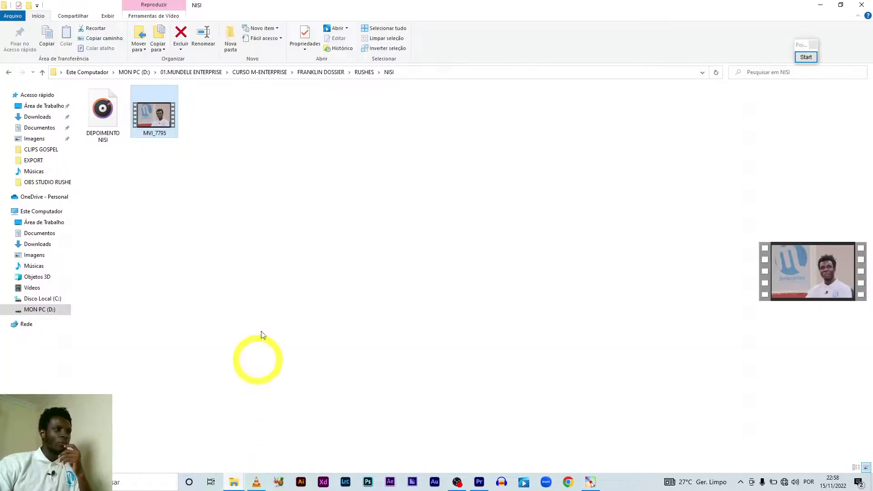
mouse_move(102, 132)
mouse_down()
mouse_move(517, 427)
mouse_move(480, 484)
mouse_up()
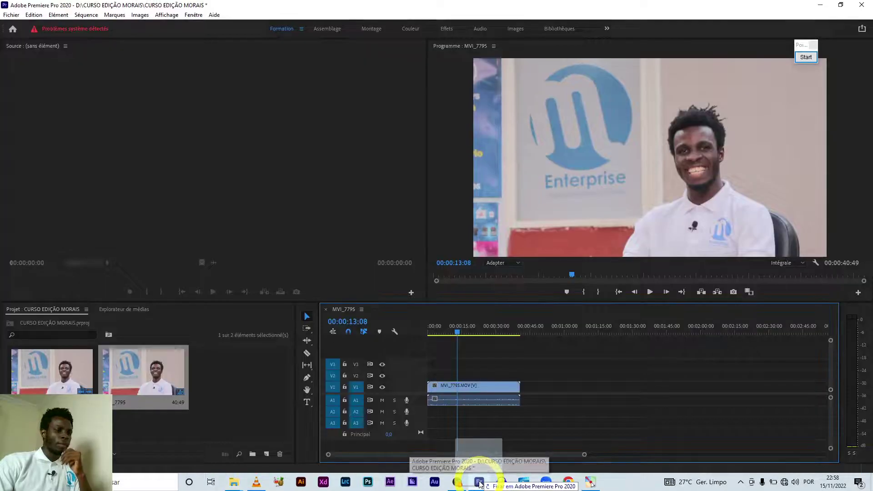
drag(480, 485, 273, 423)
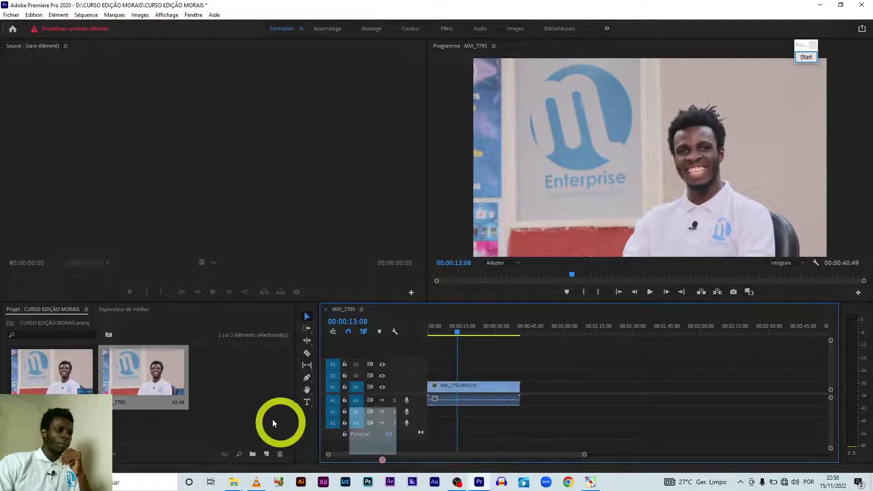
Import DEPOIMENTO NISI.aac into the Project panel and drag it toward the timeline audio tracks.
drag(214, 383, 222, 375)
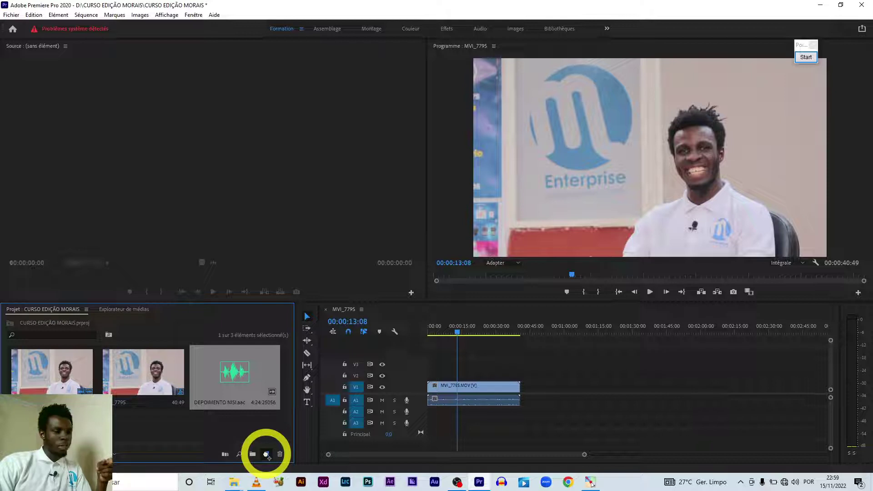
mouse_move(267, 457)
mouse_down()
mouse_move(426, 412)
mouse_move(435, 436)
mouse_up()
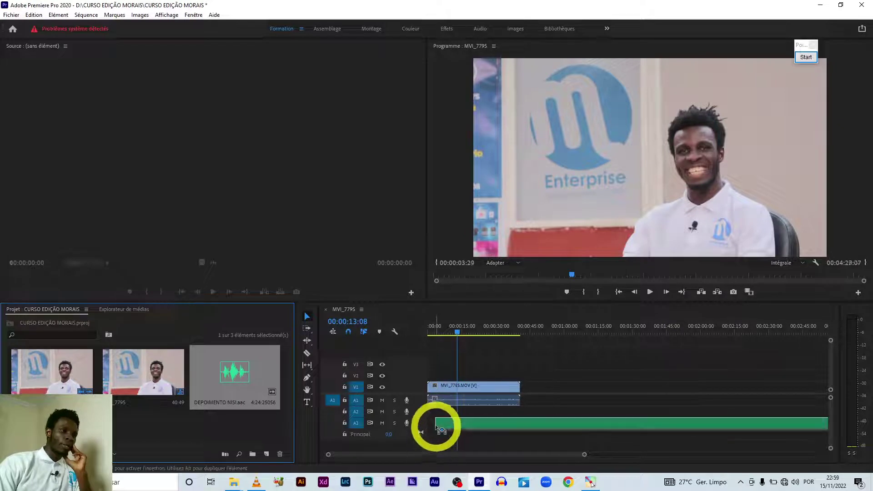
Place DEPOIMENTO NISI.aac on track A3 at the sequence start, beneath the MVI_7795 clip.
mouse_move(435, 436)
mouse_down()
mouse_move(443, 418)
mouse_move(507, 417)
mouse_move(423, 415)
mouse_move(431, 415)
mouse_up()
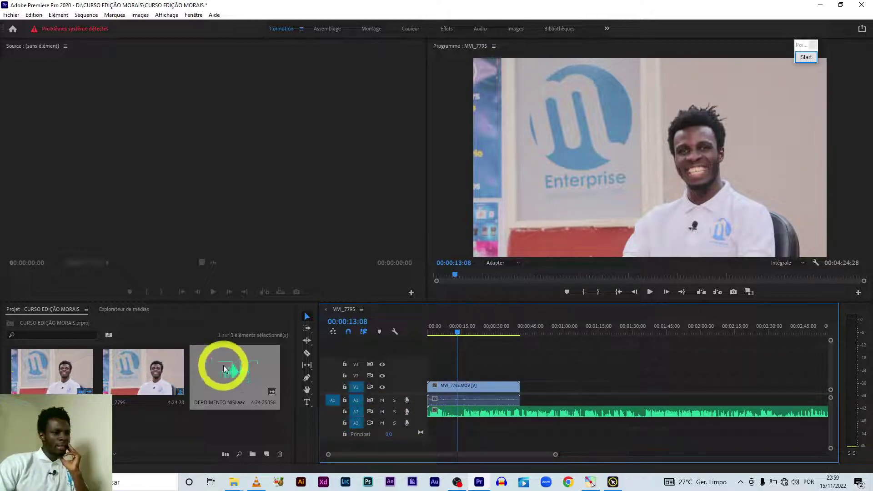
drag(223, 366, 439, 426)
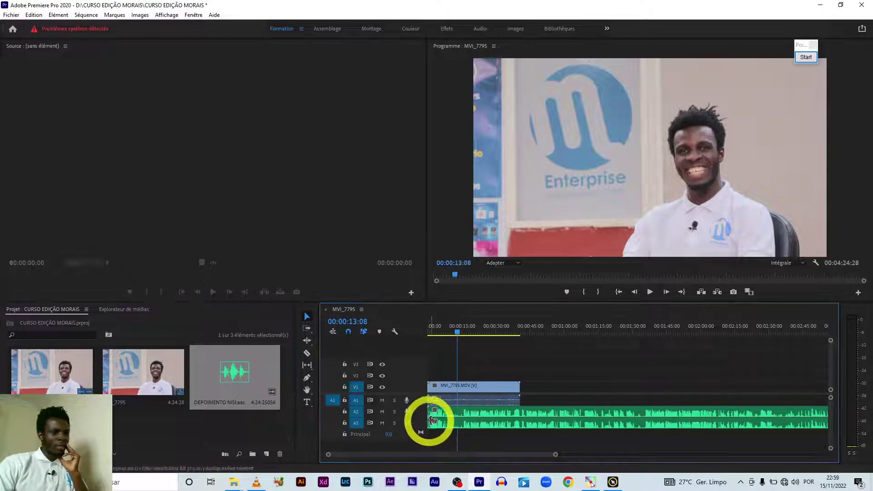
mouse_move(439, 426)
mouse_down()
mouse_move(464, 430)
mouse_move(433, 435)
mouse_up()
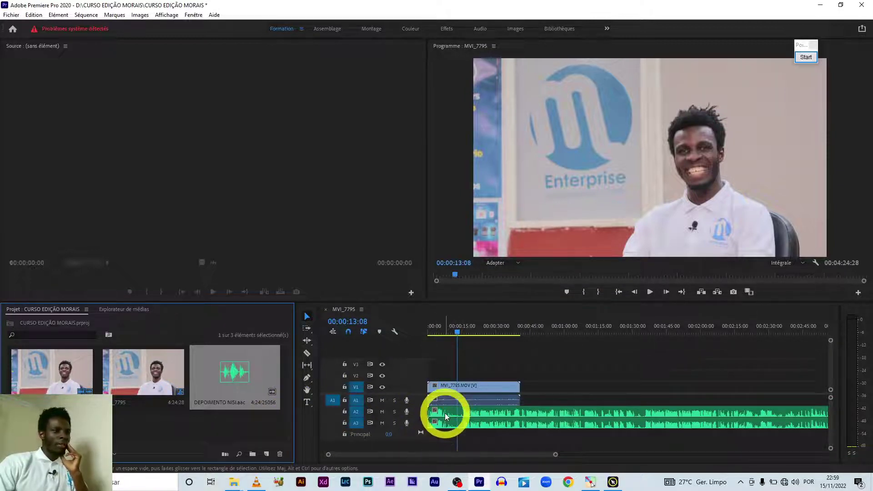
Add 4 video tracks and 2 audio tracks through the Add Tracks dialog.
right_click(359, 443)
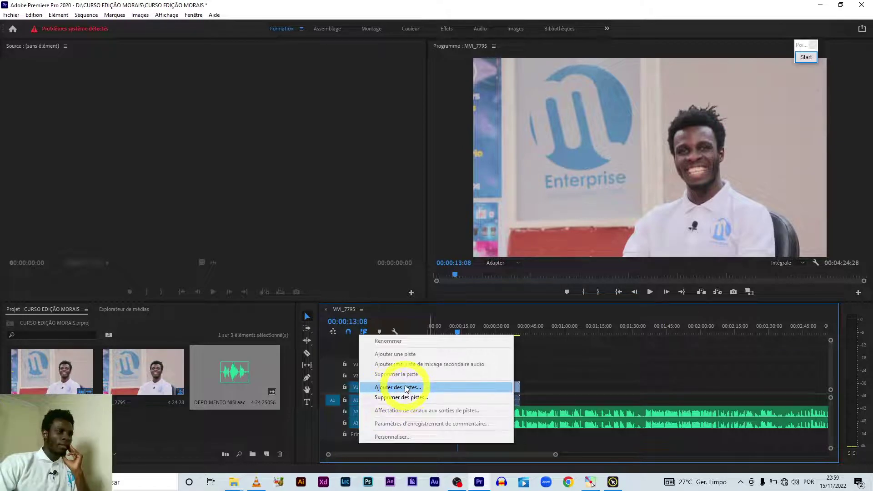
click(404, 388)
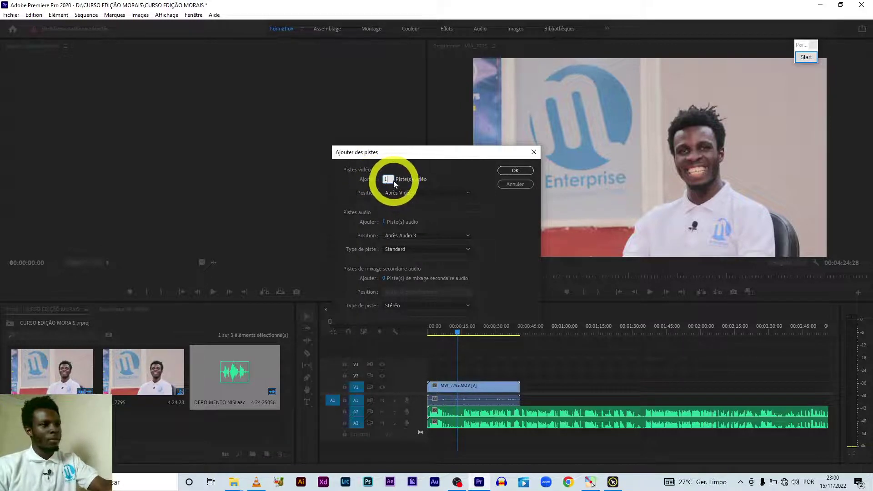
key(BackSpace)
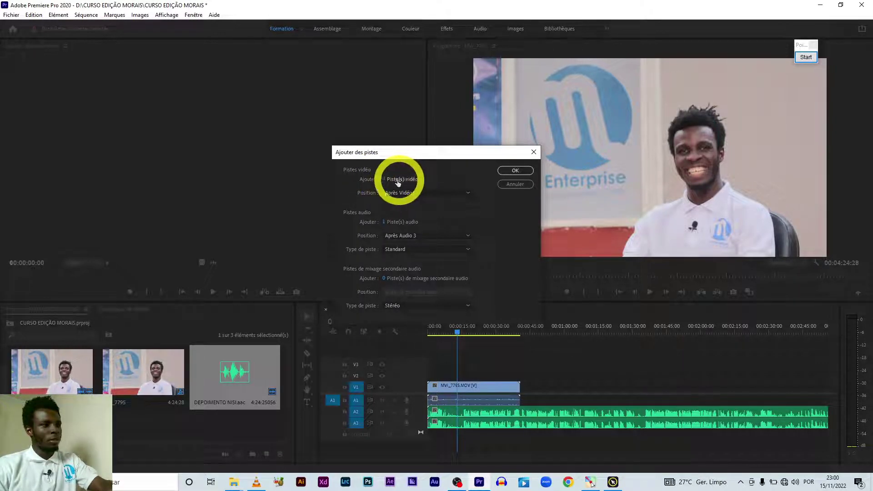
text(4)
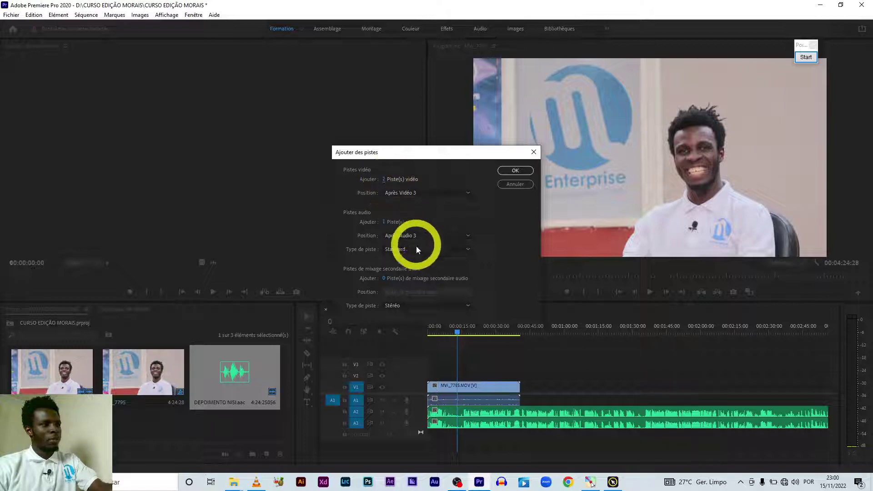
click(386, 222)
text(2)
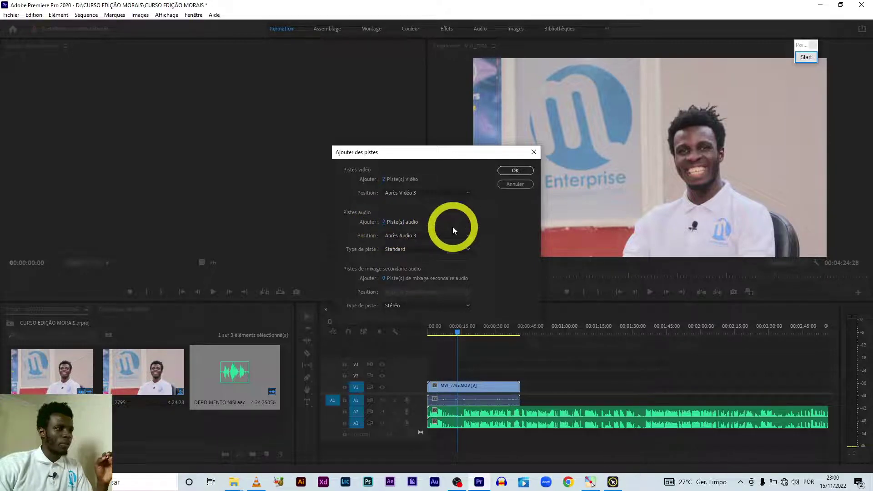
click(516, 170)
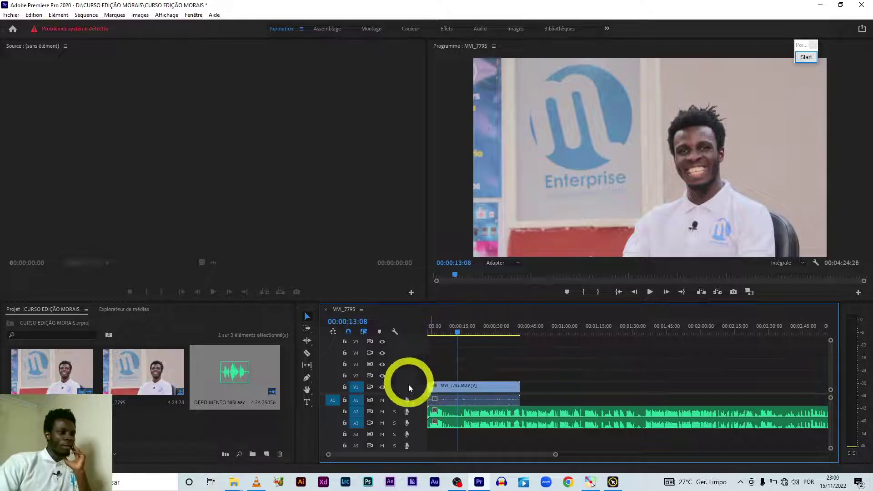
Undo the extra tracks and the long A2/A3 audio clips, then return the playhead to 00:00:00:00.
click(356, 436)
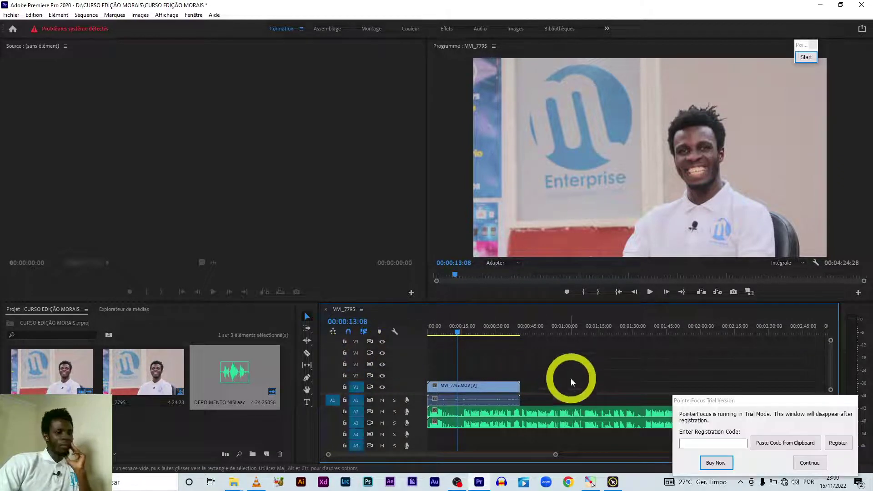
key(ctrl+z)
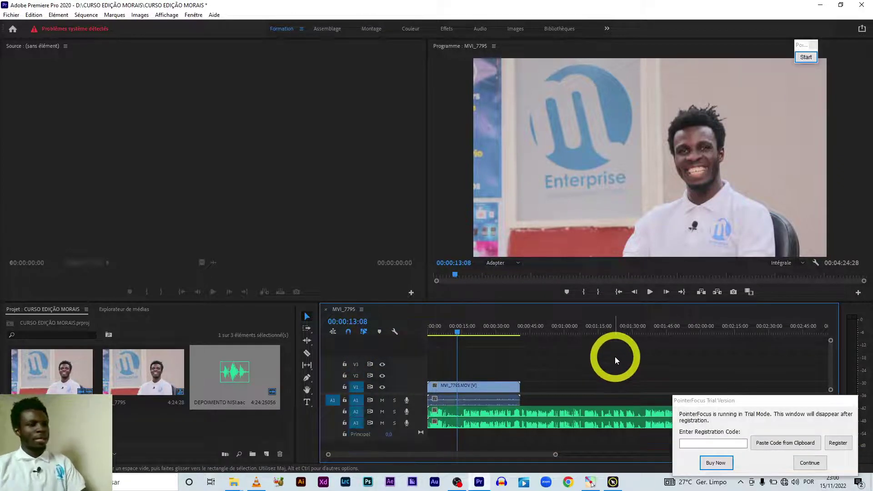
key(ctrl+z)
key(ctrl+z)
key(ctrl+z)
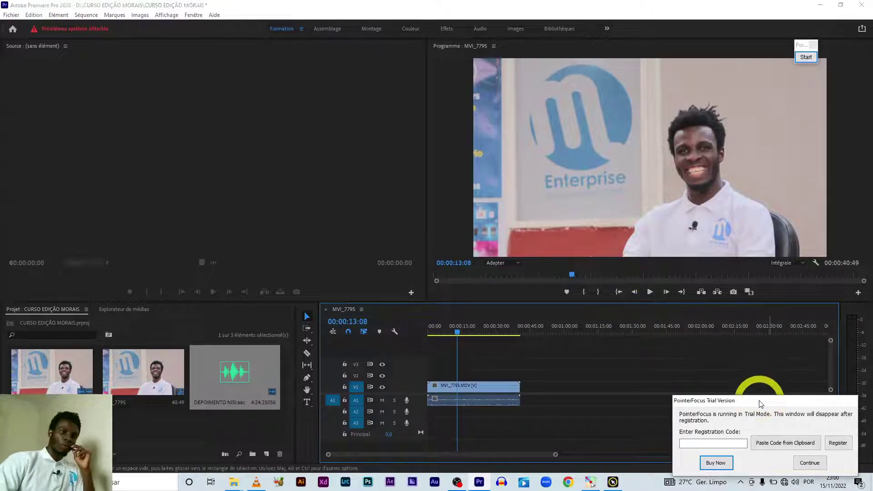
drag(760, 404, 872, 405)
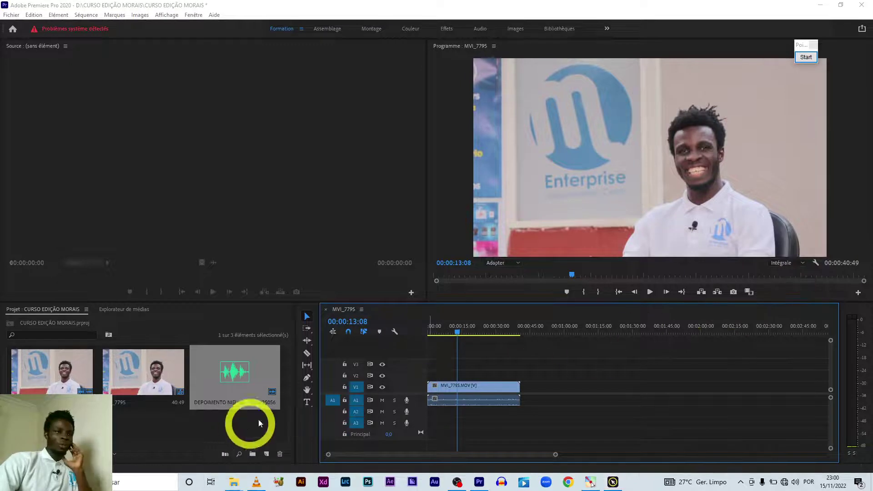
drag(455, 326, 426, 333)
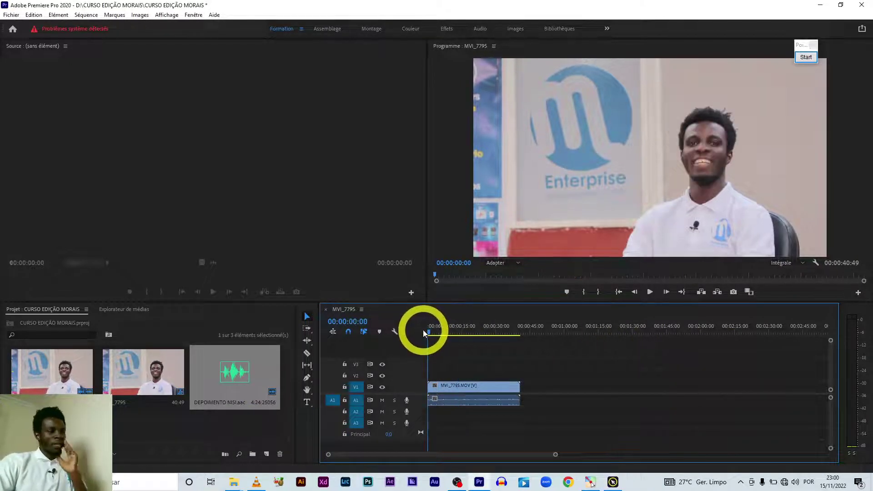
key(space)
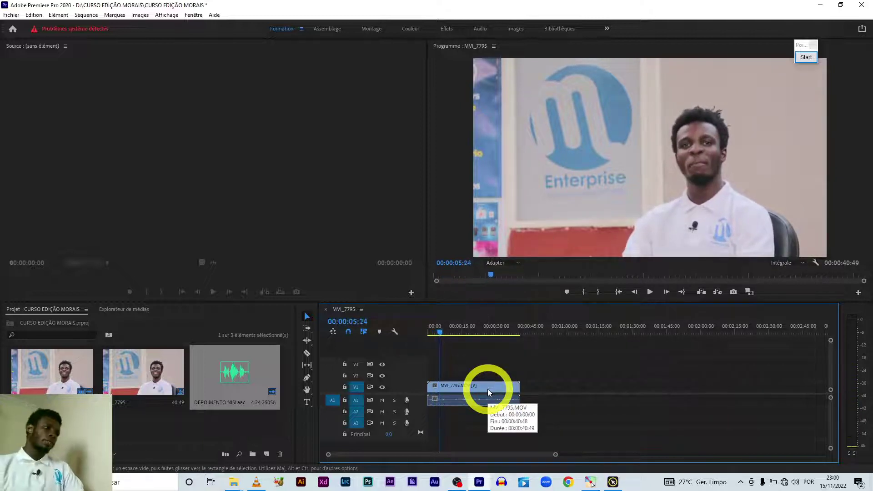
key(space)
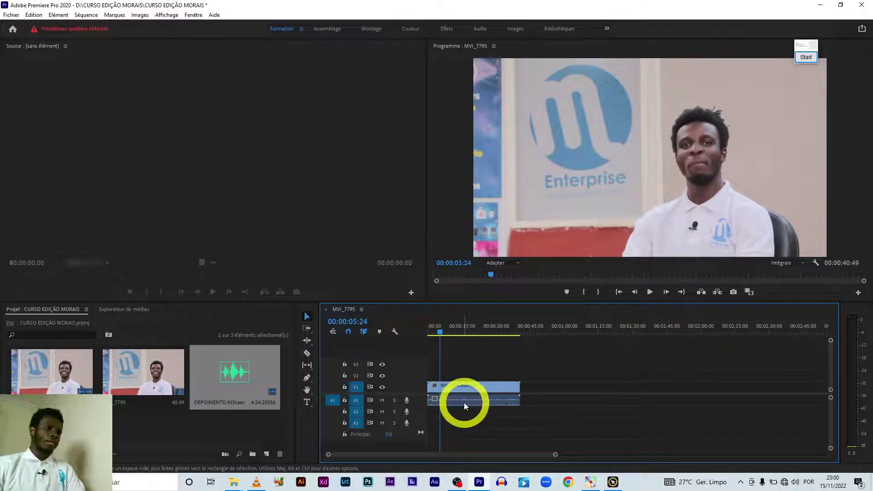
click(464, 403)
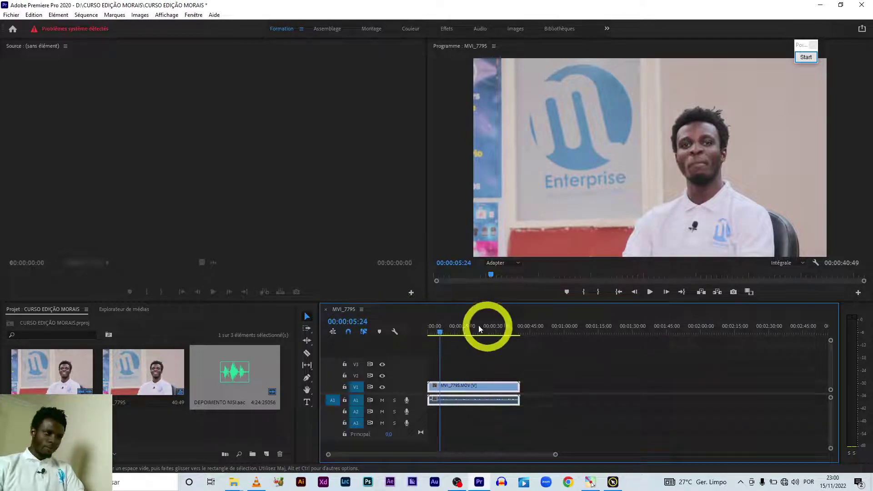
mouse_move(462, 402)
mouse_down()
mouse_move(600, 380)
mouse_move(452, 396)
mouse_up()
Raise the MVI_7795 clip's audio gain by 15 dB in the Audio Gain dialog.
right_click(454, 401)
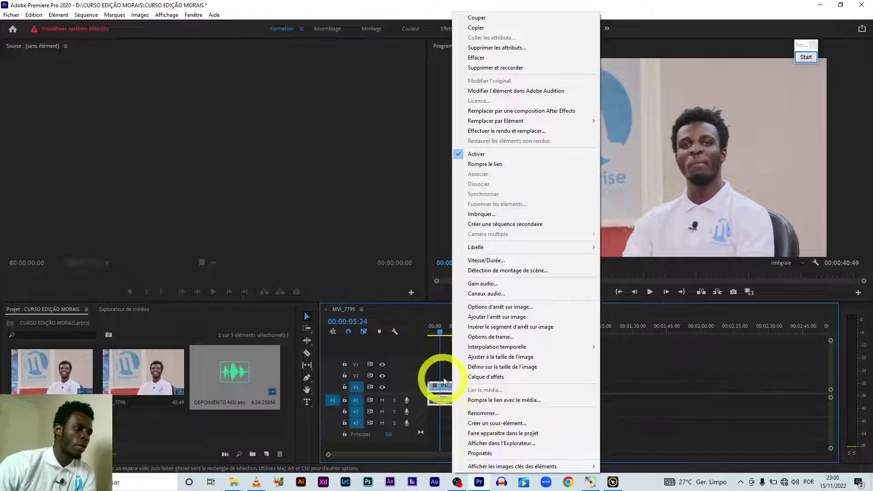
click(482, 285)
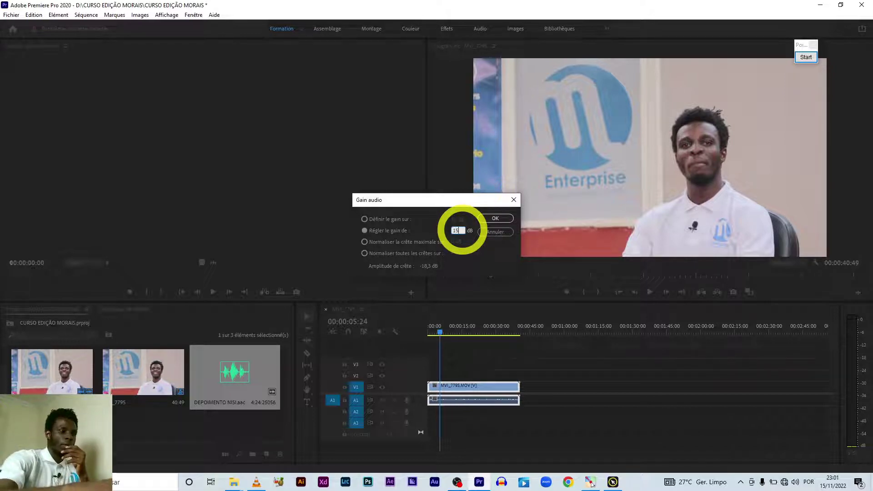
key(Return)
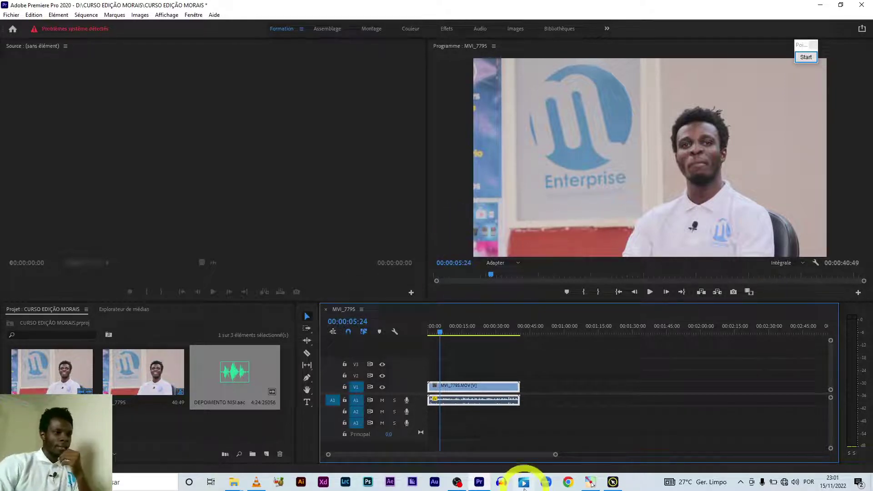
drag(555, 455, 530, 455)
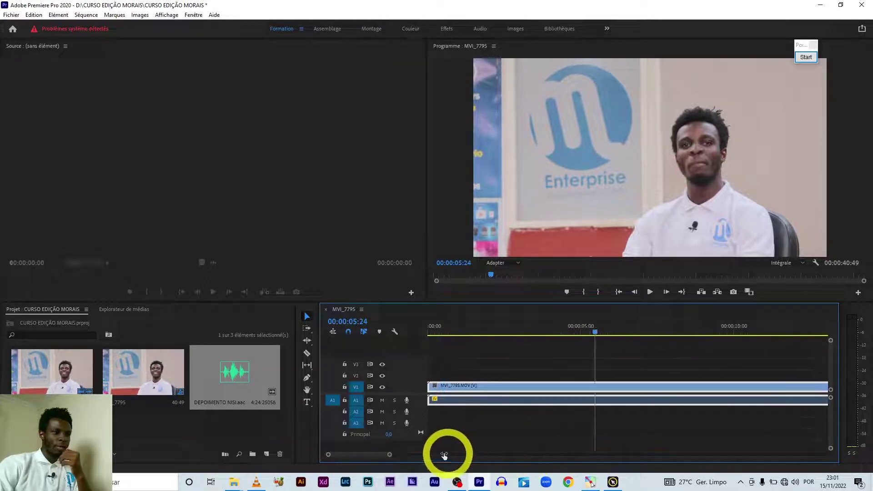
drag(530, 456, 428, 455)
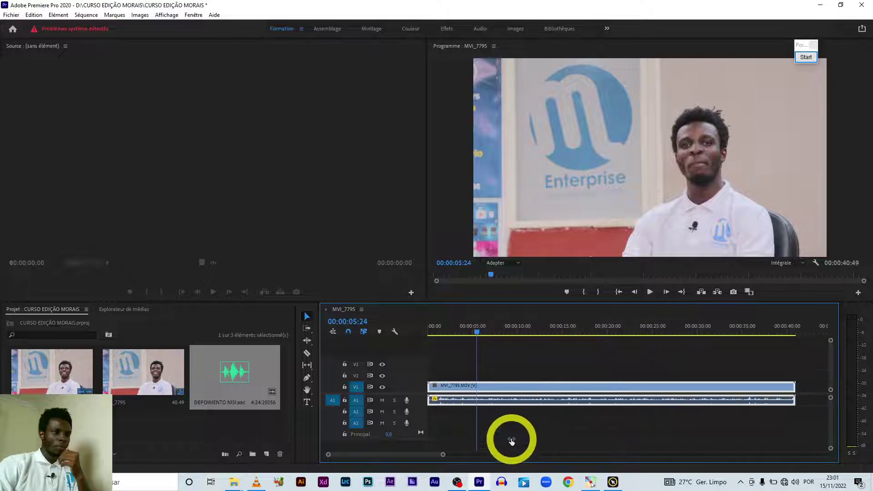
drag(474, 326, 390, 335)
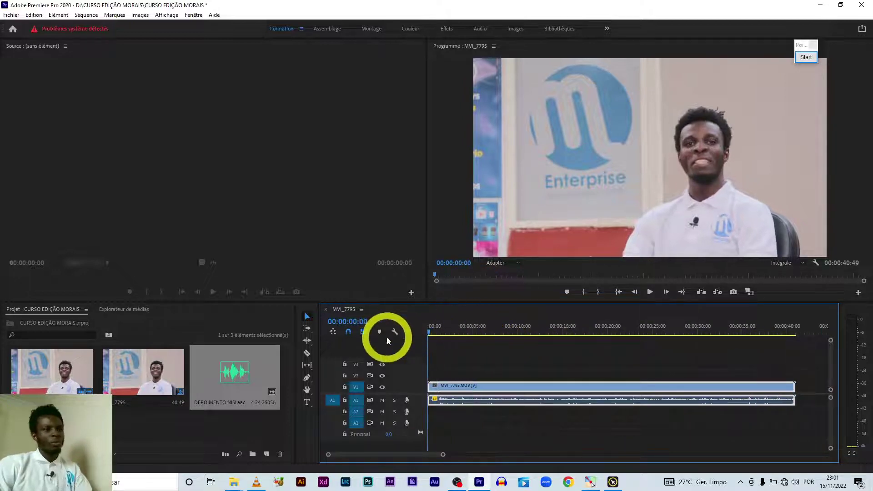
key(space)
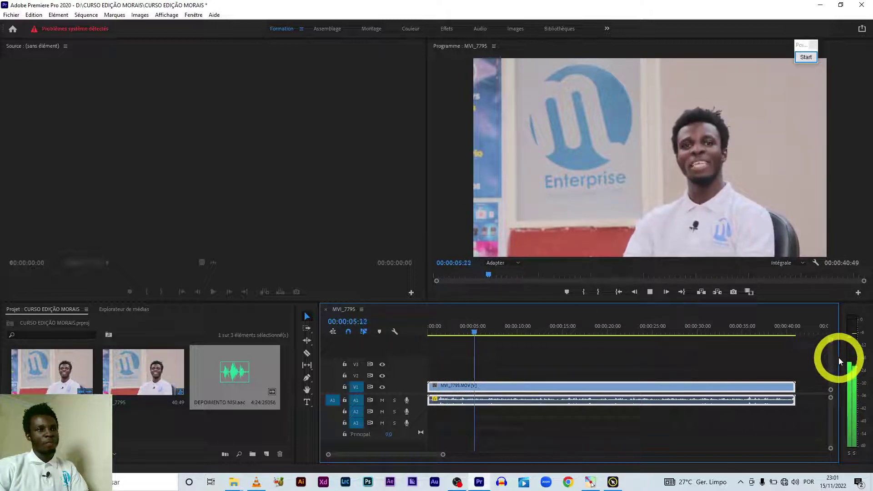
key(space)
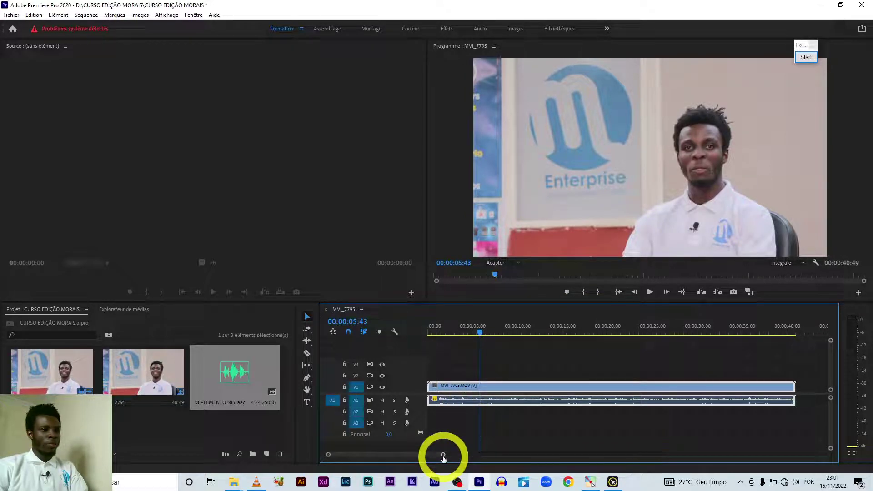
Boost the MVI_7795 clip's audio gain by another 10 dB.
right_click(514, 402)
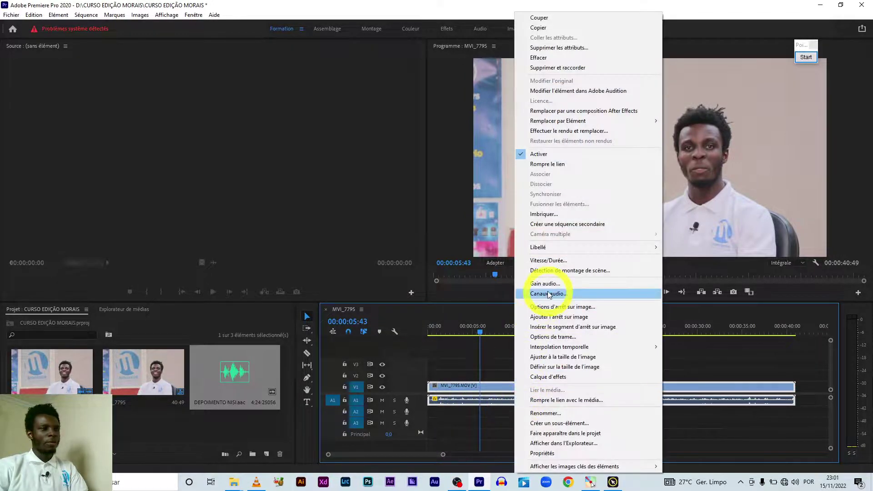
click(548, 283)
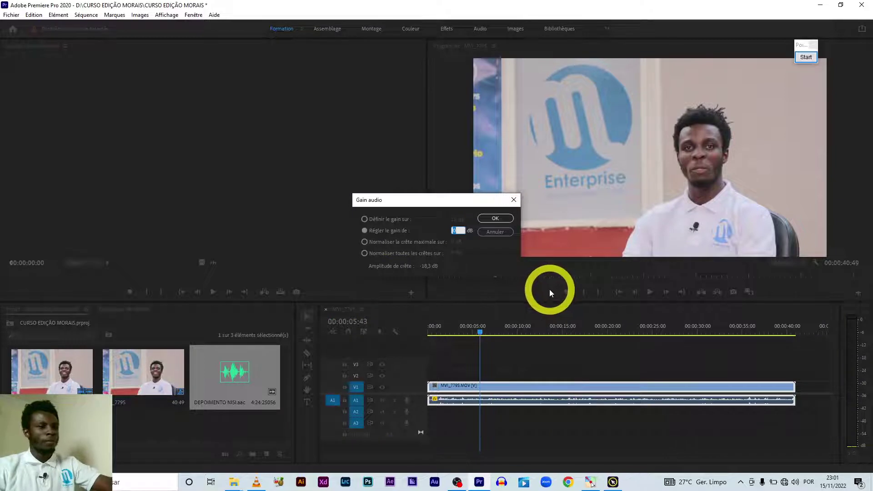
text(1)
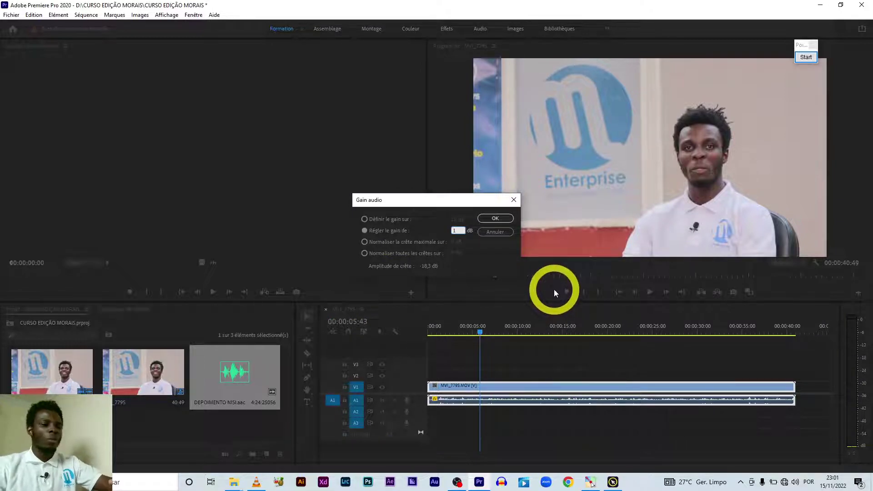
text(0)
key(Return)
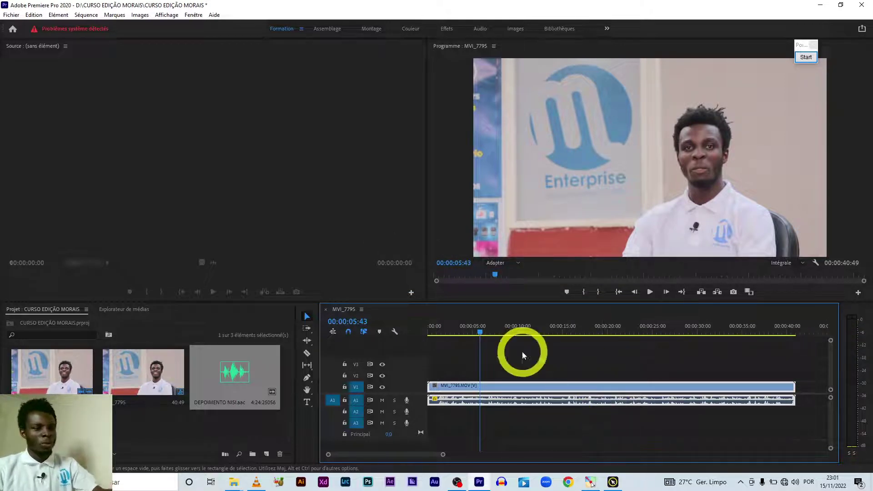
Replay the opening to check the louder audio, reopening Audio Gain to see the -18.3 dB peak.
drag(460, 332, 429, 334)
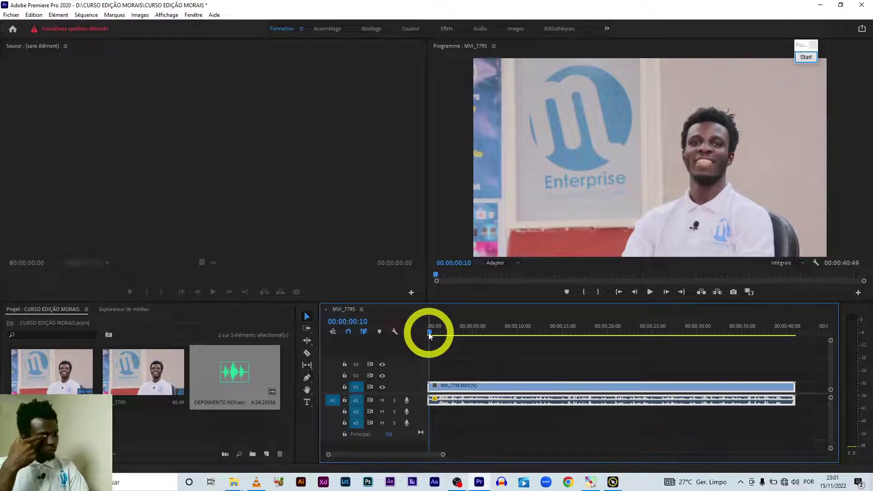
key(space)
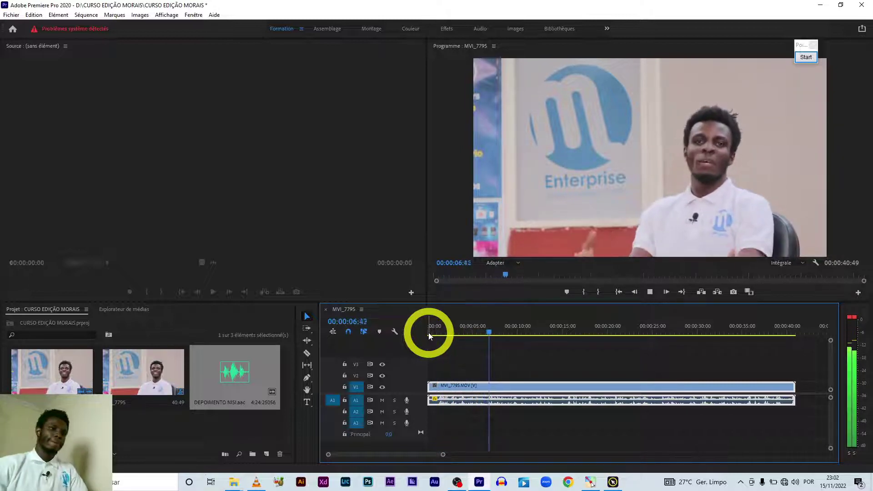
key(space)
drag(489, 338, 444, 337)
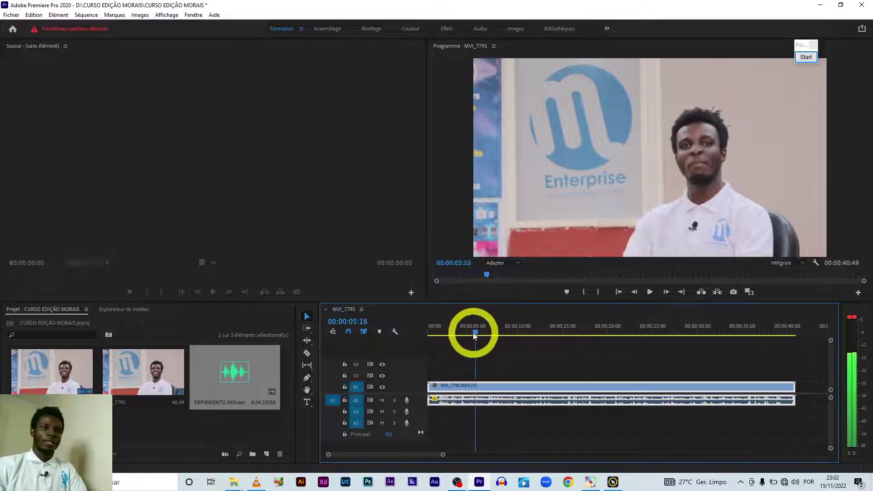
click(455, 335)
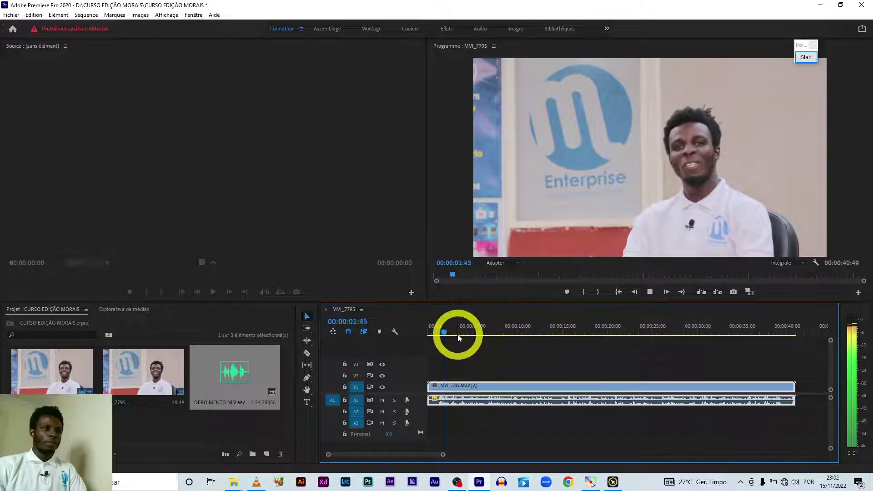
right_click(473, 387)
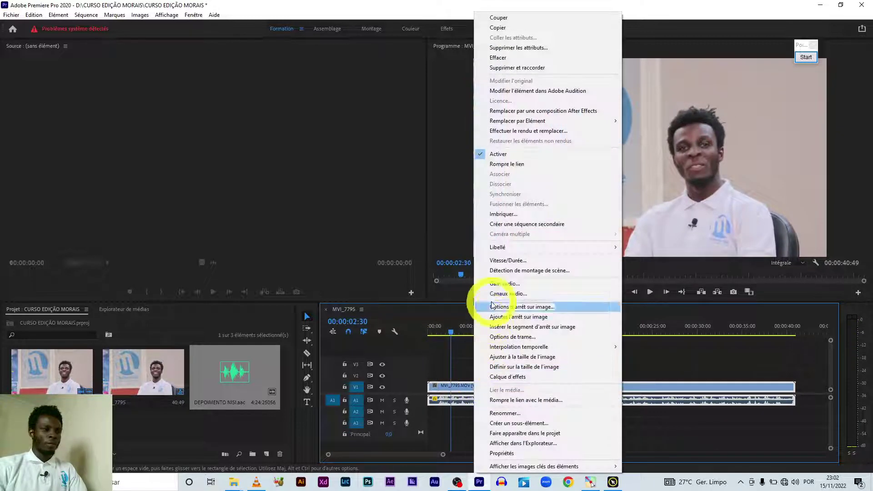
click(503, 283)
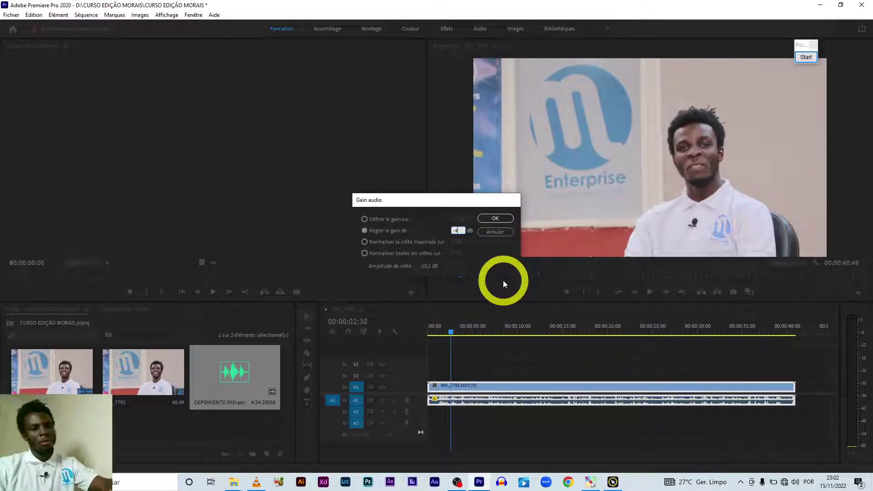
key(Return)
key(space)
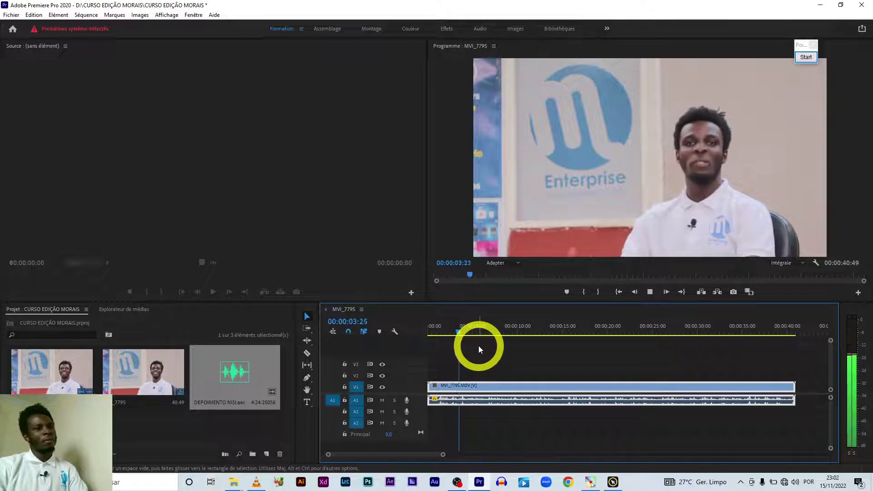
Stop playback, zoom the timeline out, and widen the Program monitor into the Source monitor's space.
key(space)
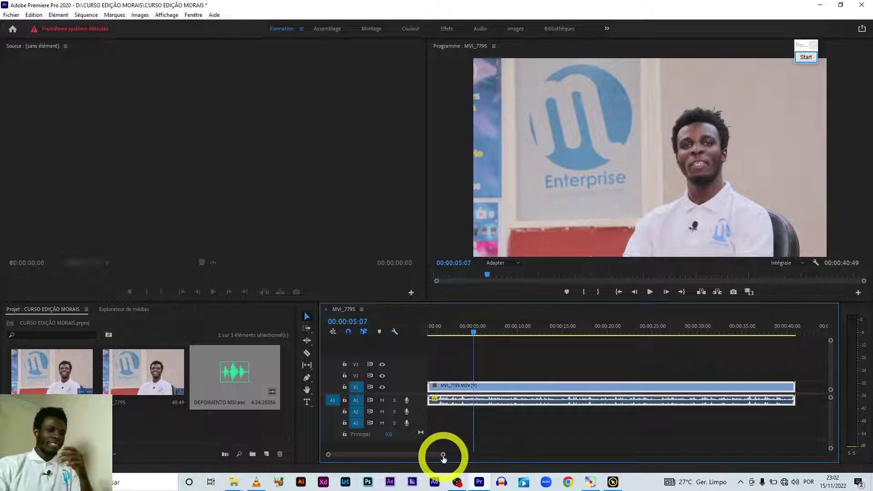
drag(443, 455, 522, 455)
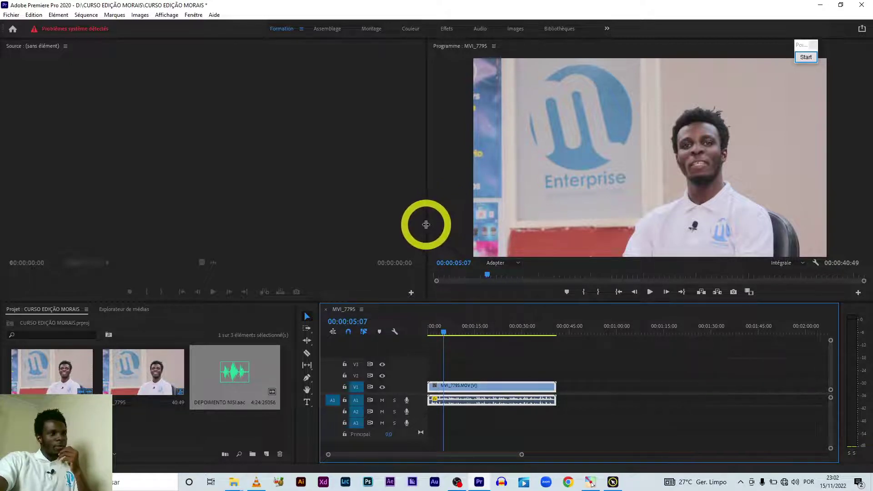
drag(426, 224, 359, 246)
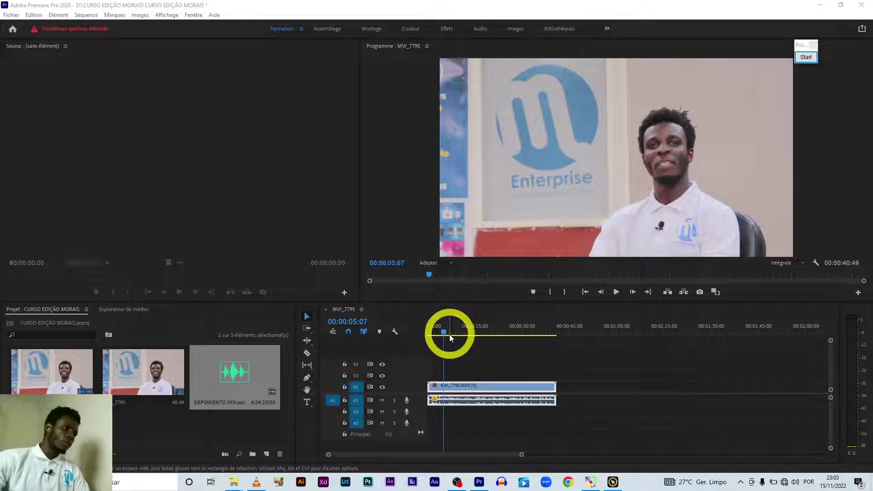
click(806, 57)
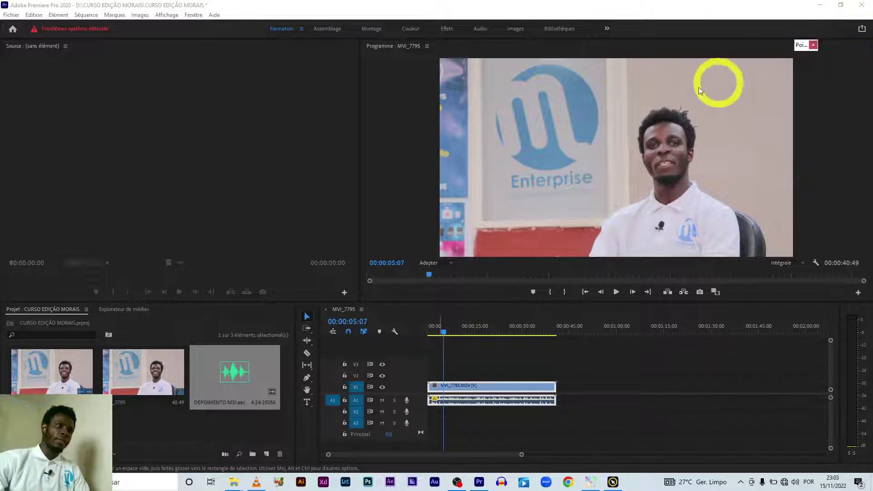
drag(304, 185, 304, 302)
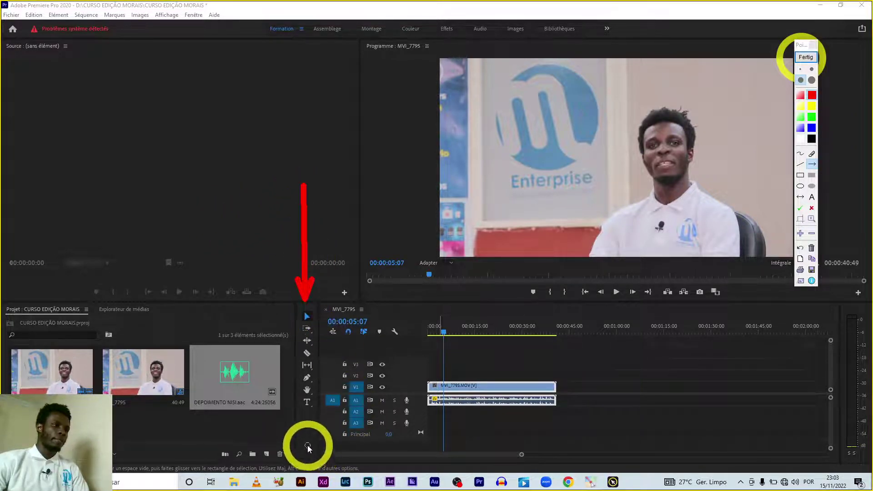
drag(308, 445, 306, 415)
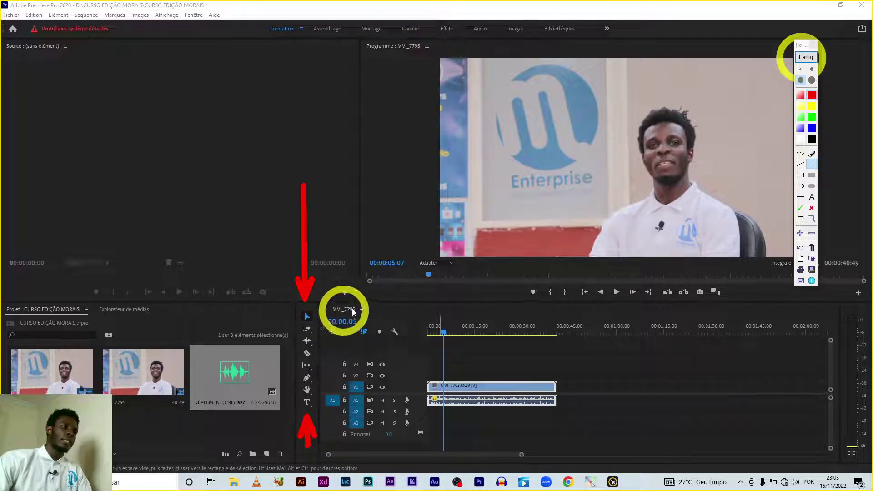
mouse_move(373, 313)
mouse_down()
mouse_move(317, 324)
mouse_move(314, 315)
mouse_up()
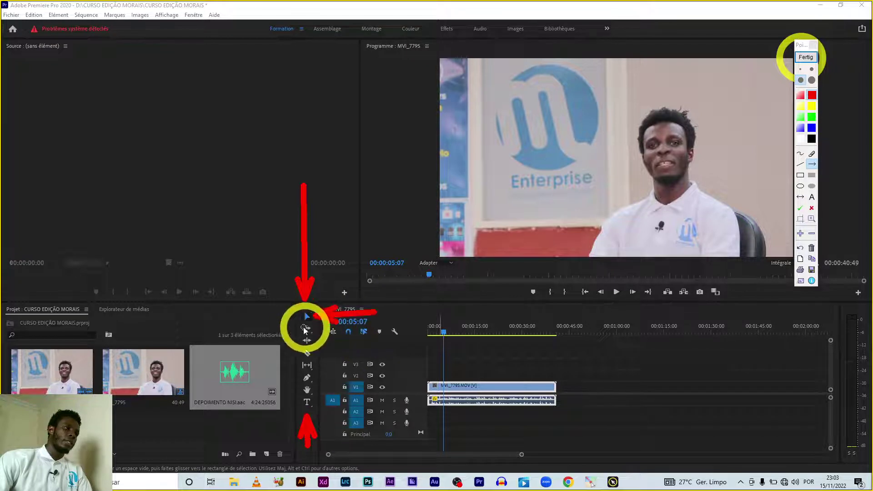
drag(251, 329, 299, 328)
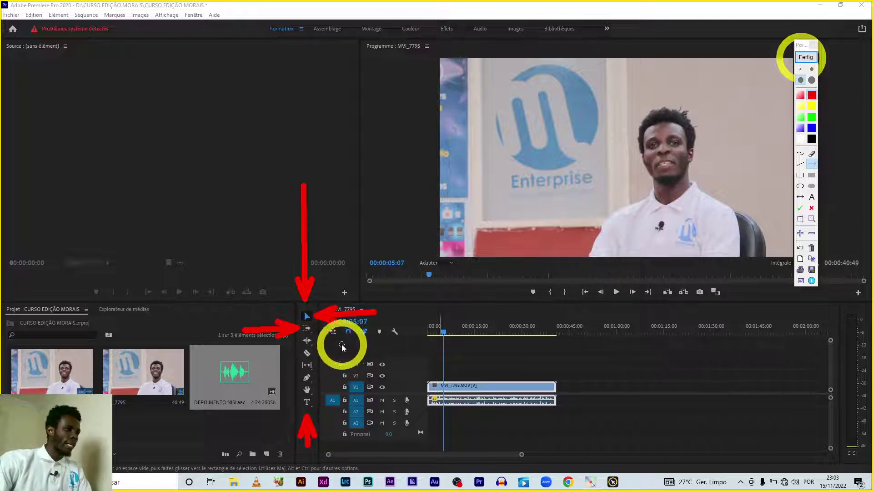
drag(372, 340, 318, 341)
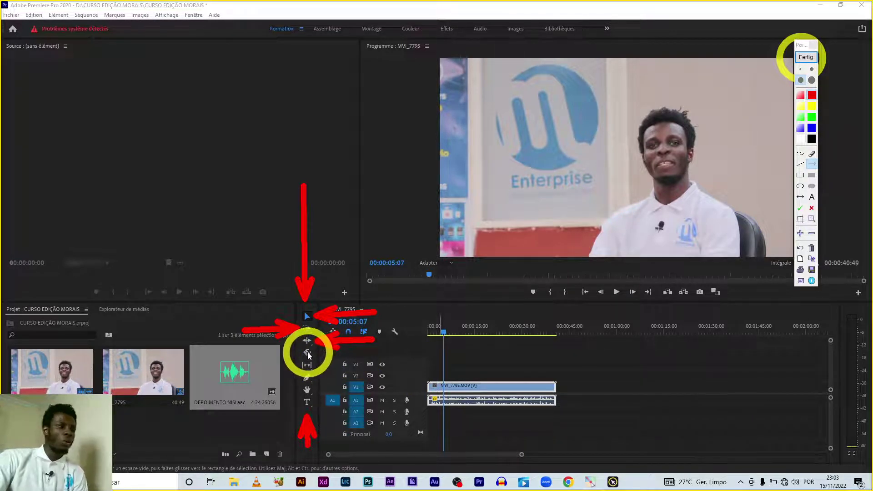
click(807, 58)
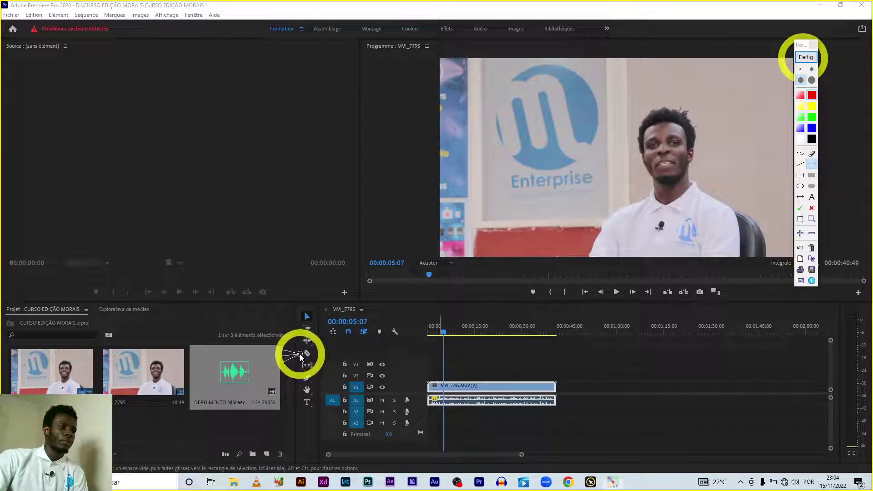
drag(300, 358, 301, 355)
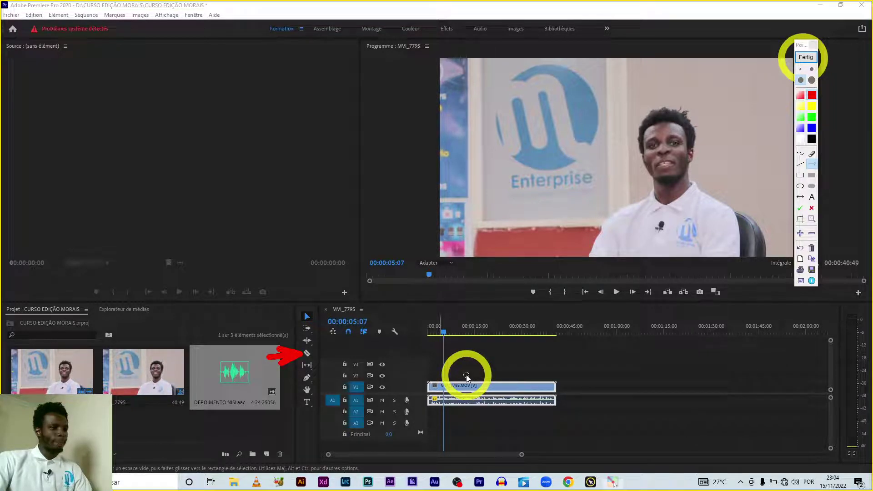
Close the annotation overlay and preview the sequence opening from 00:00:00:00.
click(808, 58)
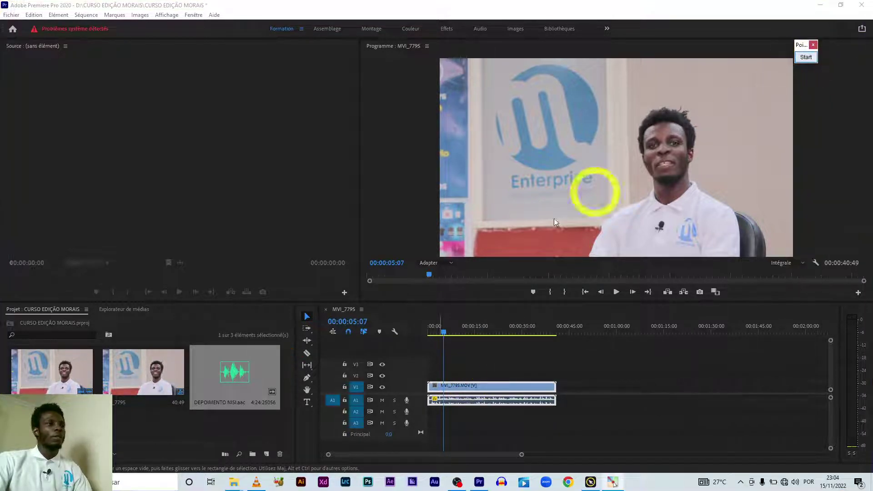
drag(444, 327, 425, 326)
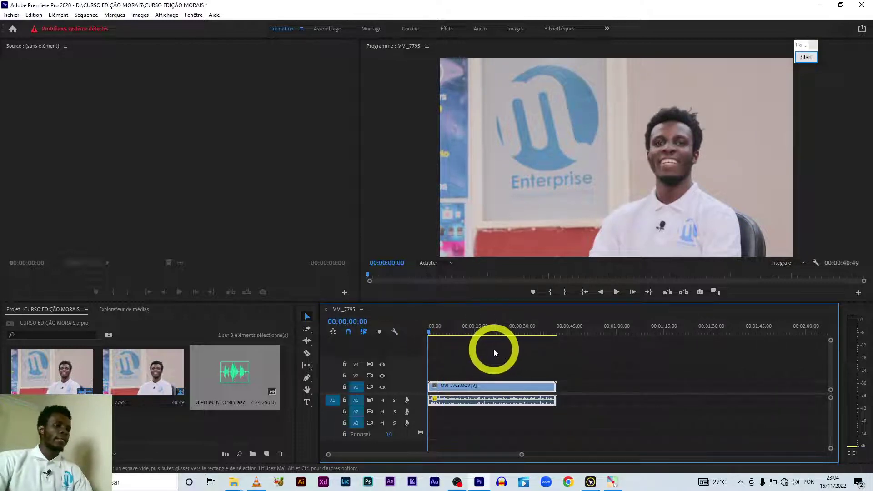
key(space)
key(space)
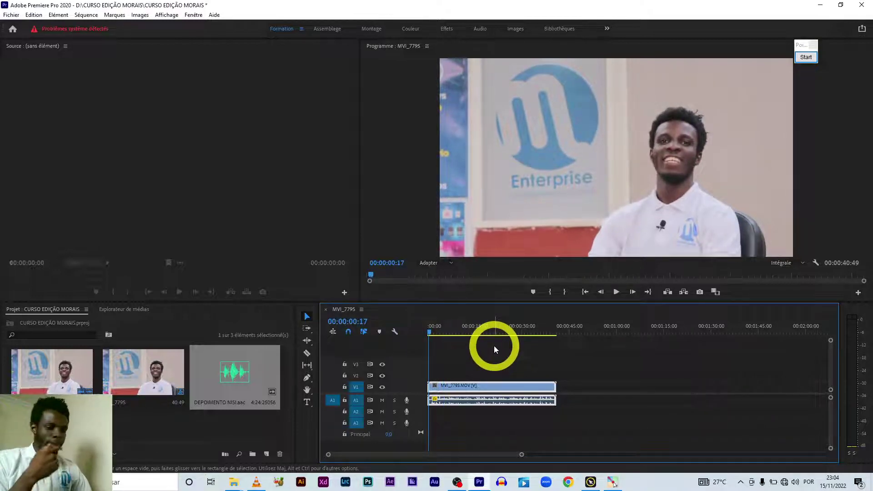
key(space)
key(space)
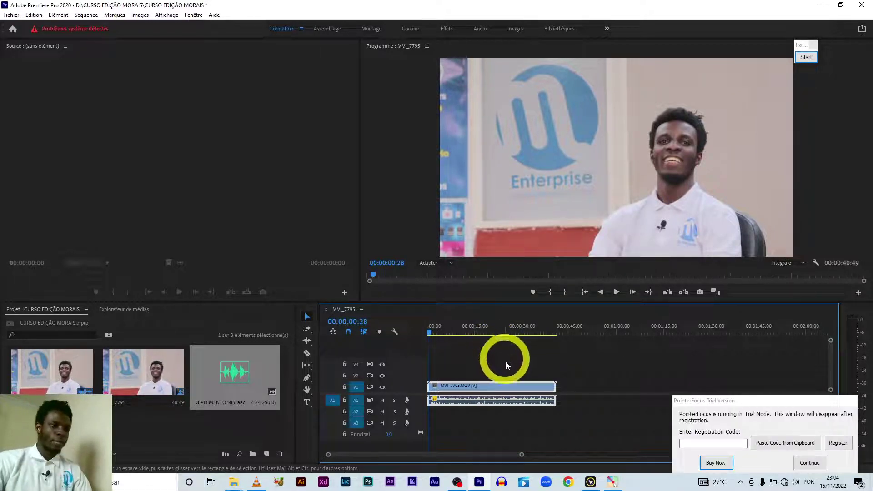
Dismiss the PointerFocus trial notice and replay the opening from the start.
click(810, 463)
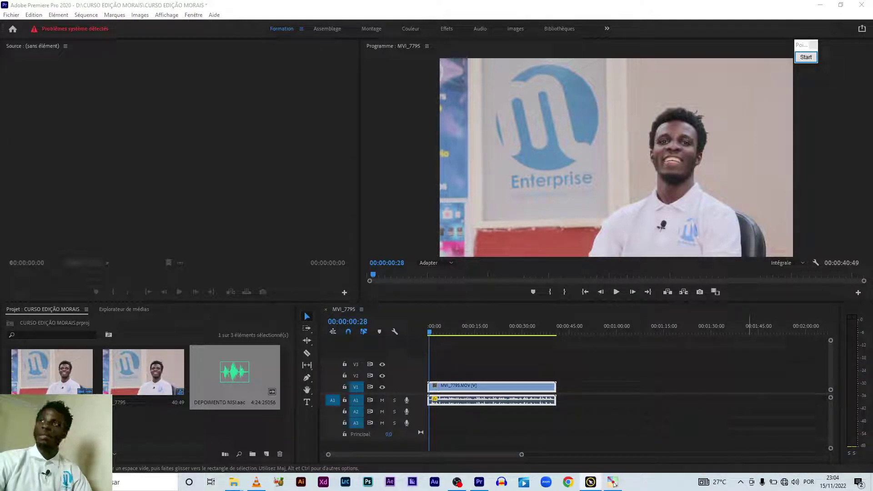
click(425, 326)
key(Home)
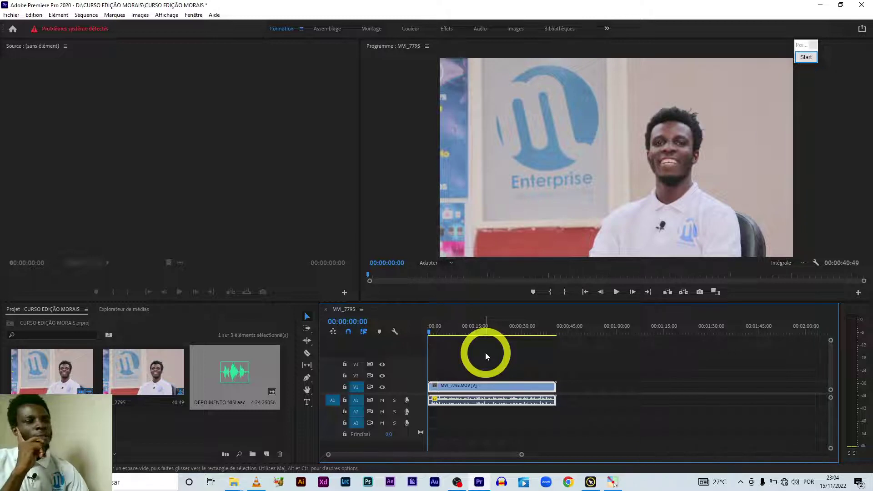
key(space)
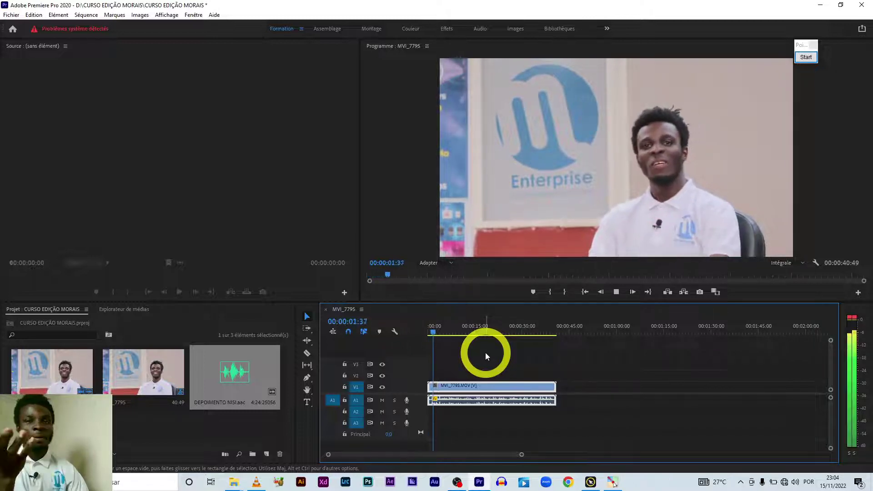
key(space)
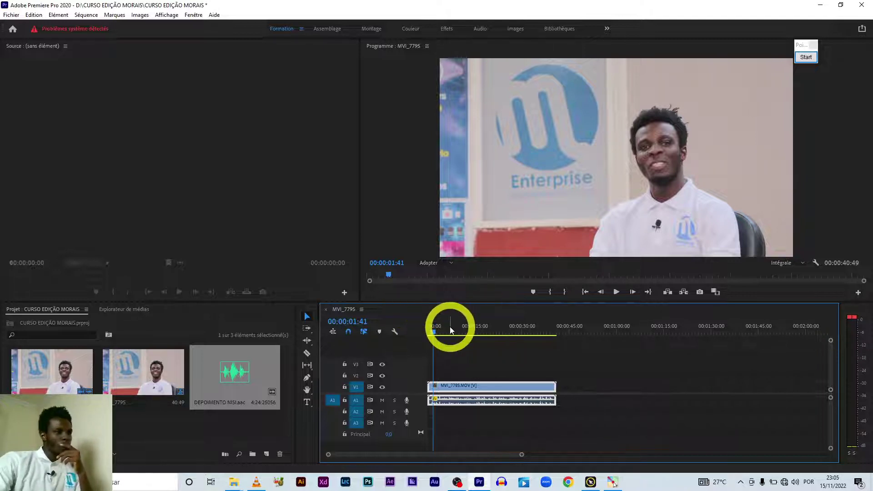
Scrub back to the start of the clip and play the opening once more.
drag(451, 328, 418, 329)
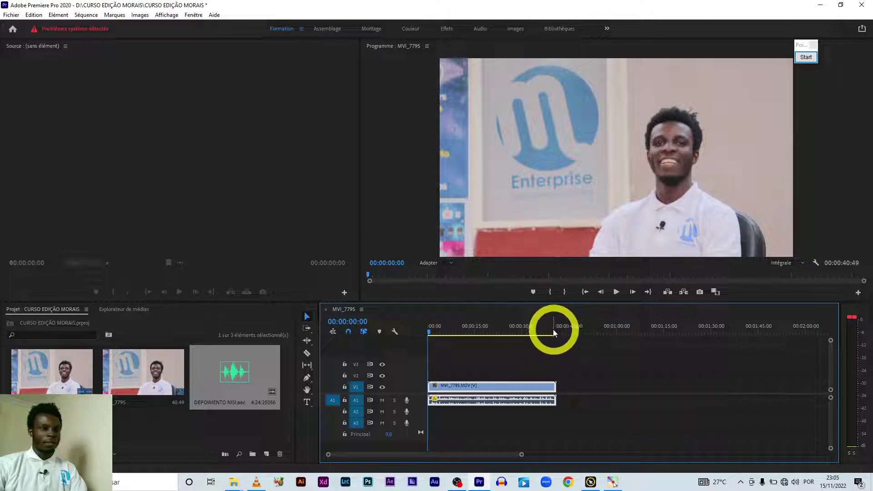
drag(553, 330, 429, 332)
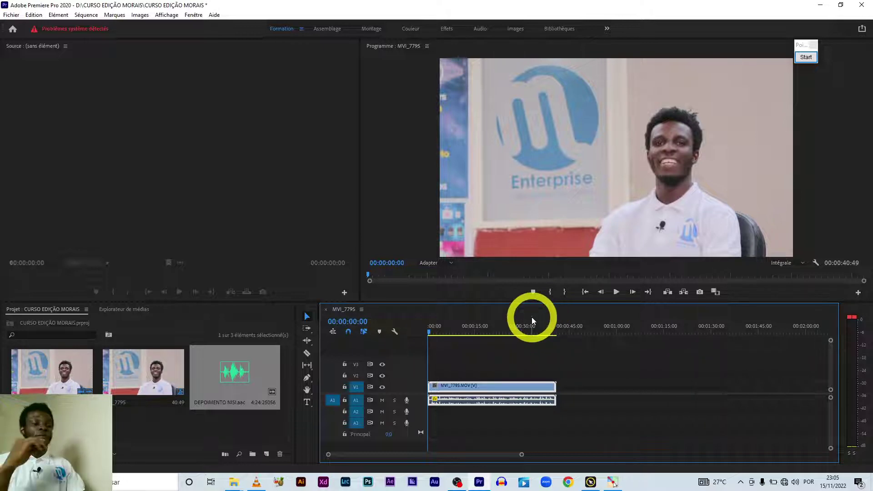
key(space)
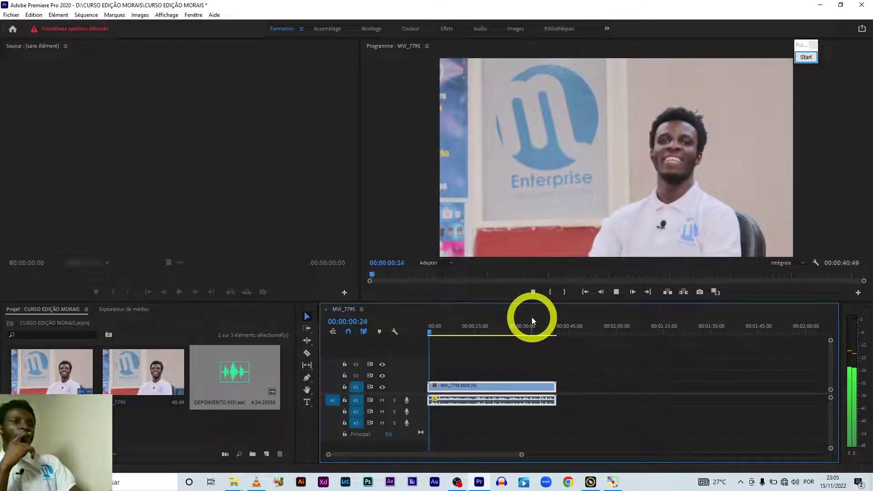
key(space)
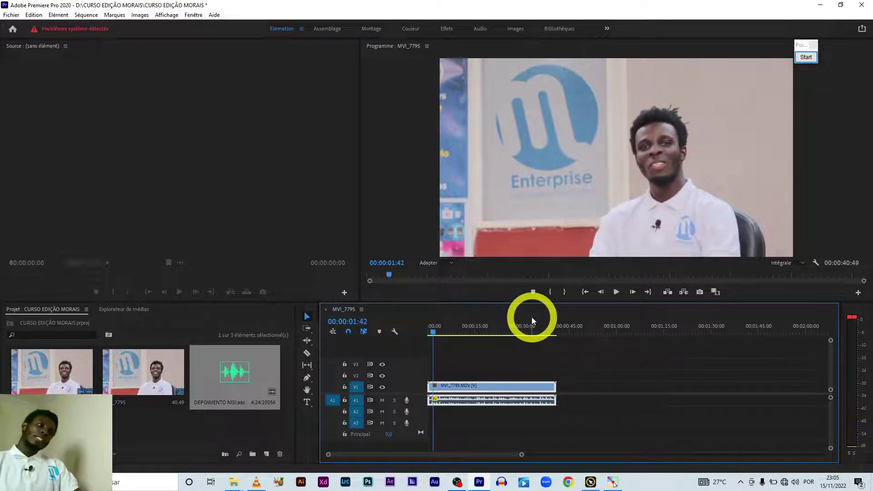
Zoom the timeline in, play the opening, and park the playhead at 00:00:00:35.
drag(520, 444, 445, 458)
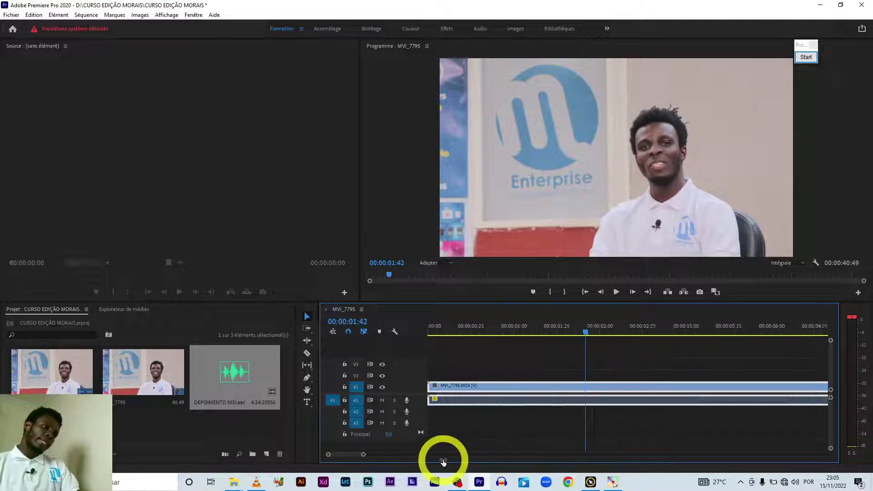
click(436, 335)
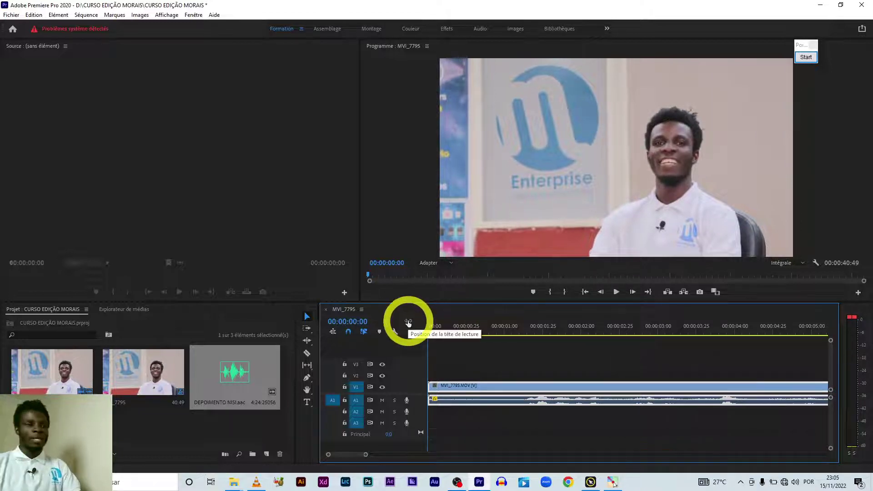
key(space)
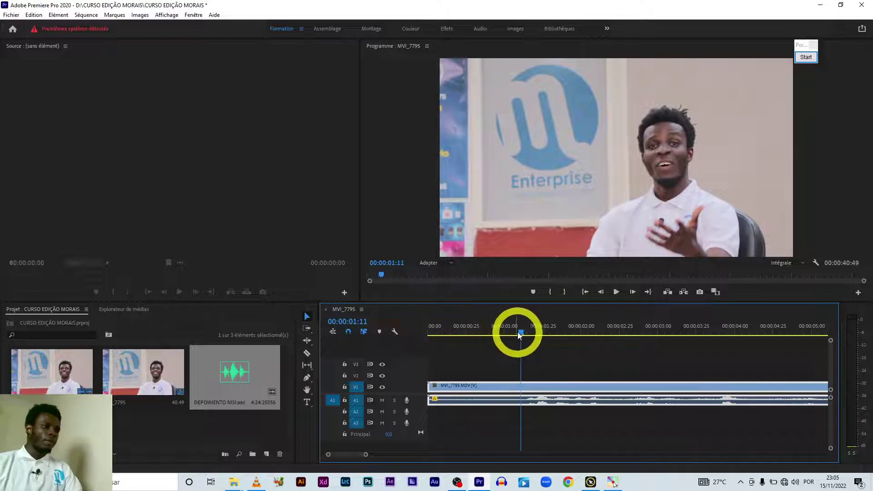
drag(521, 335, 482, 333)
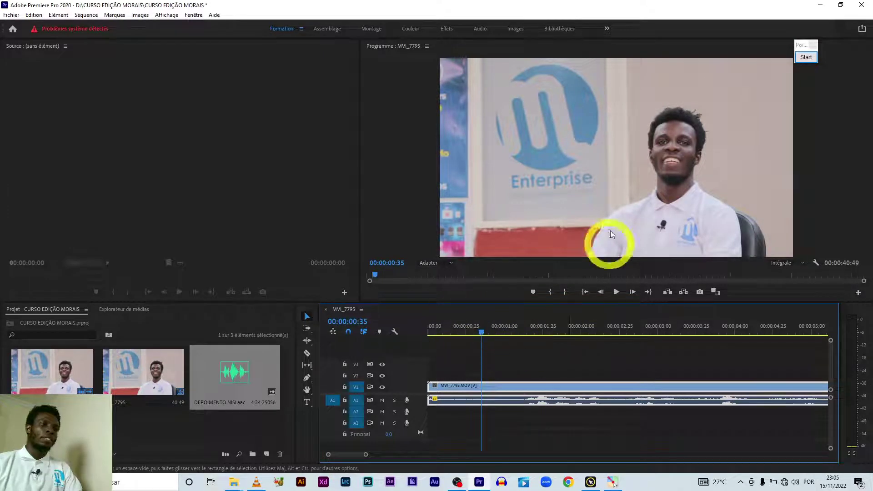
Toggle the PointerFocus Start/Fertig annotation palette off and back on.
click(801, 58)
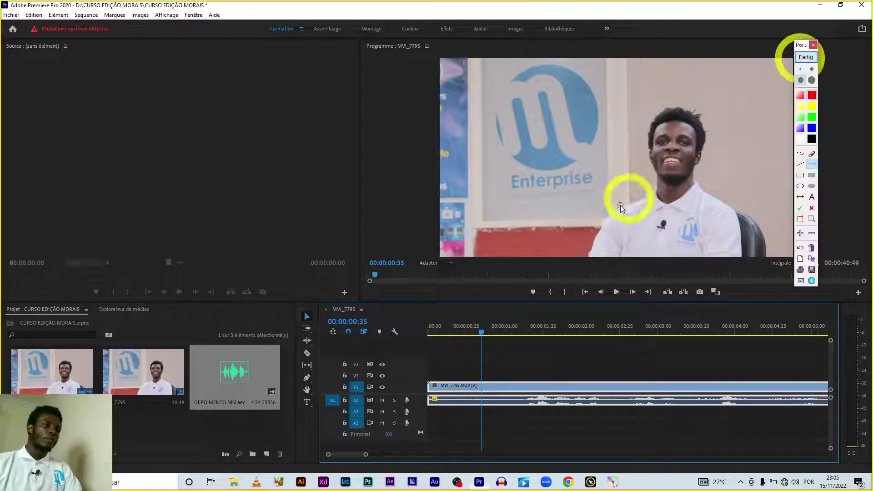
click(807, 58)
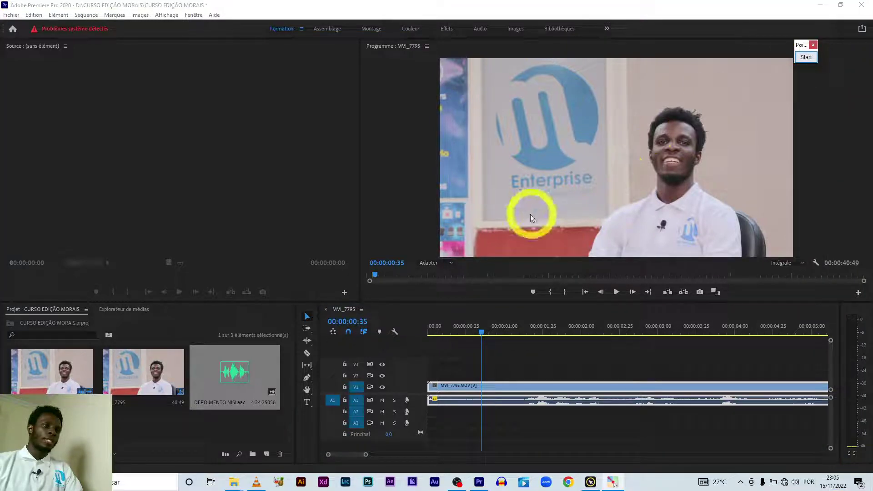
click(810, 58)
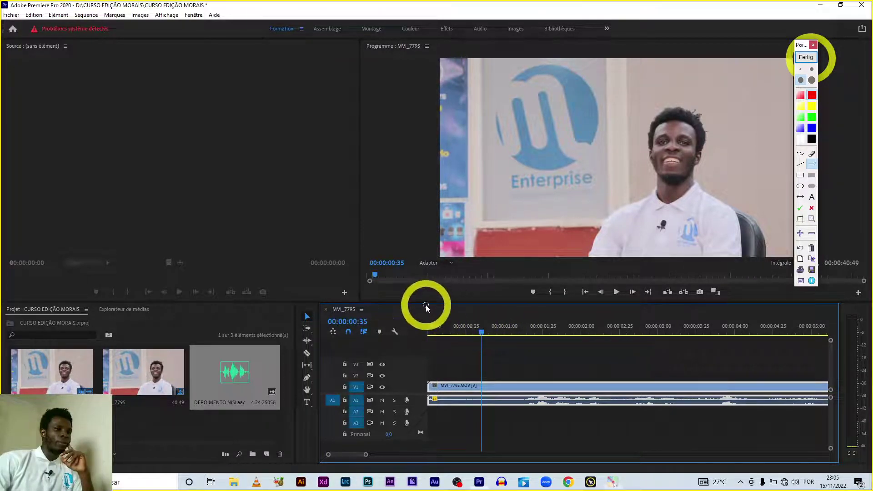
Draw four PointerFocus arrows pointing at the playhead at 00:00:00:35, then clear them with Fertig.
drag(422, 302, 479, 331)
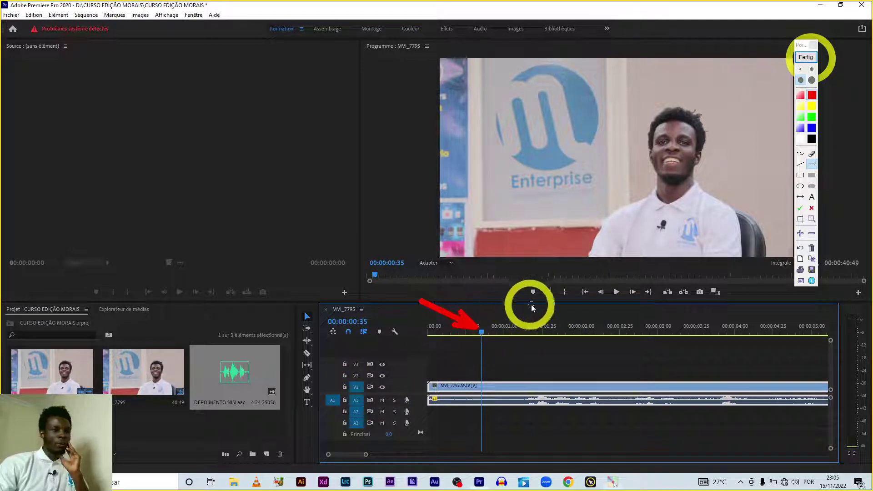
drag(532, 311, 491, 325)
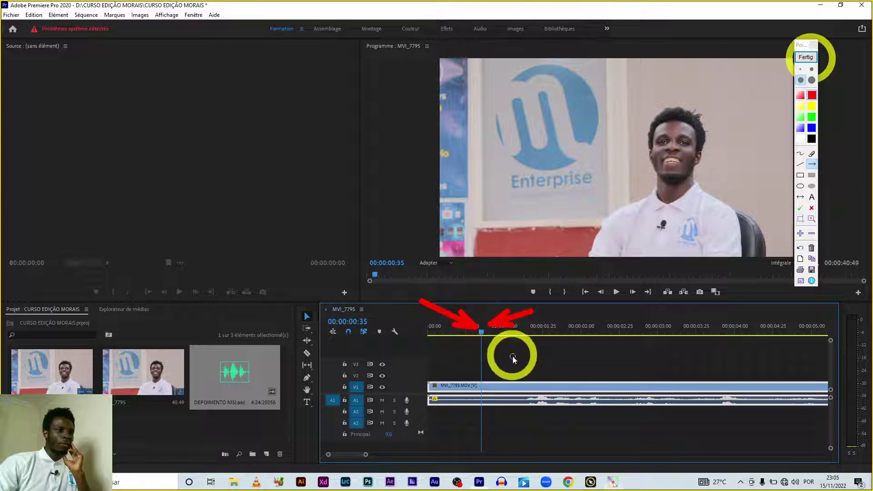
drag(539, 370, 490, 340)
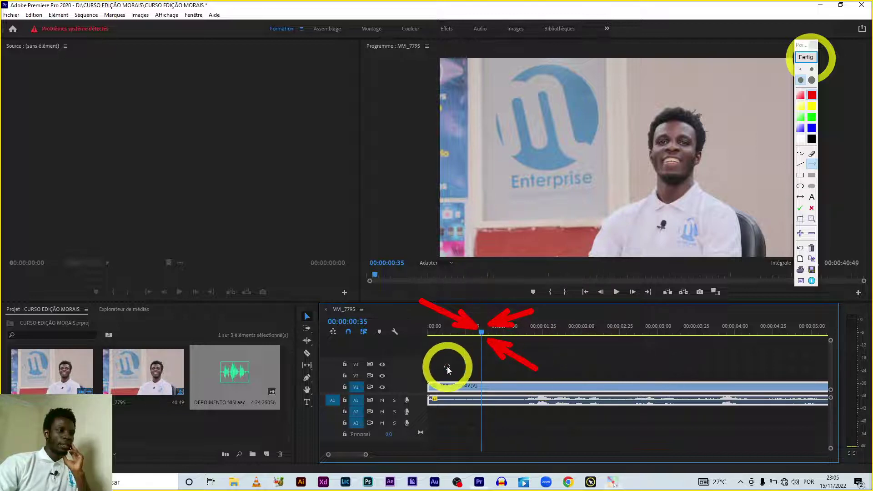
drag(448, 370, 471, 339)
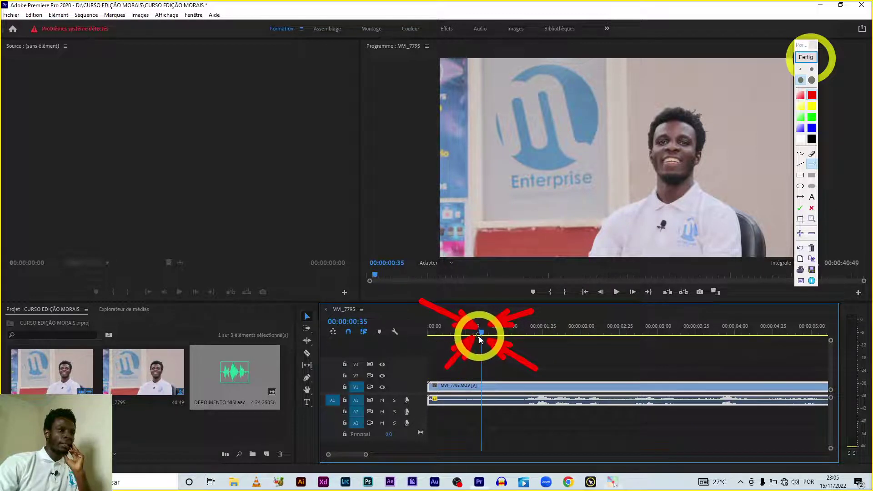
click(807, 58)
Play the sequence from the start and park the playhead near 00:00:01:12.
drag(481, 333, 397, 332)
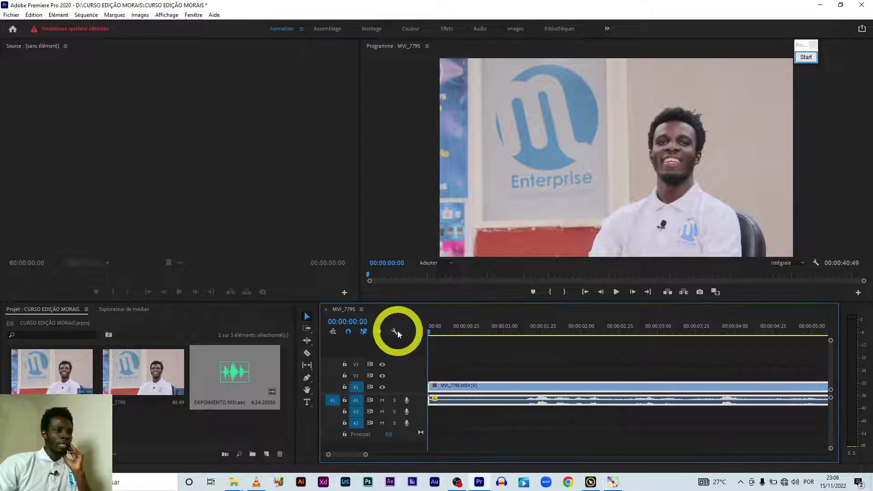
key(space)
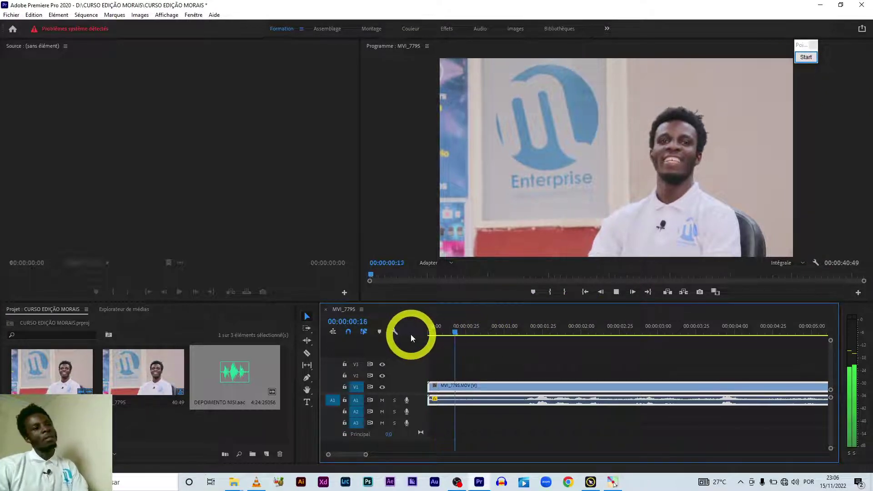
key(space)
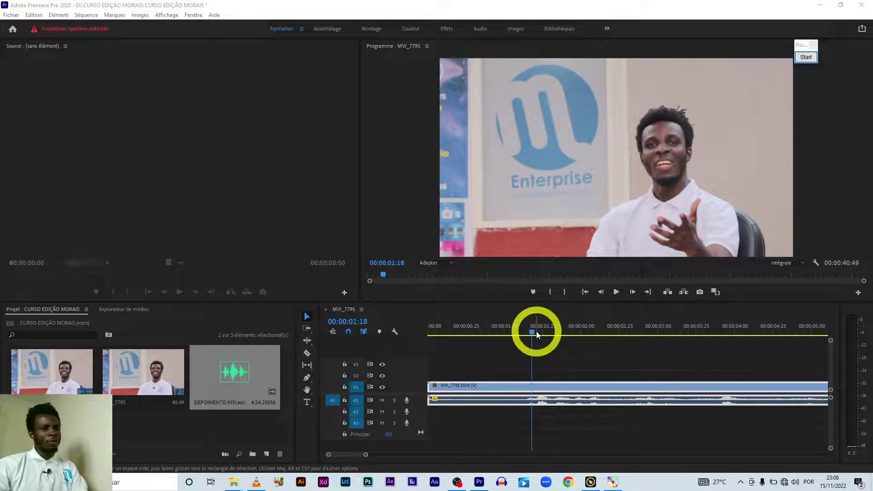
click(523, 332)
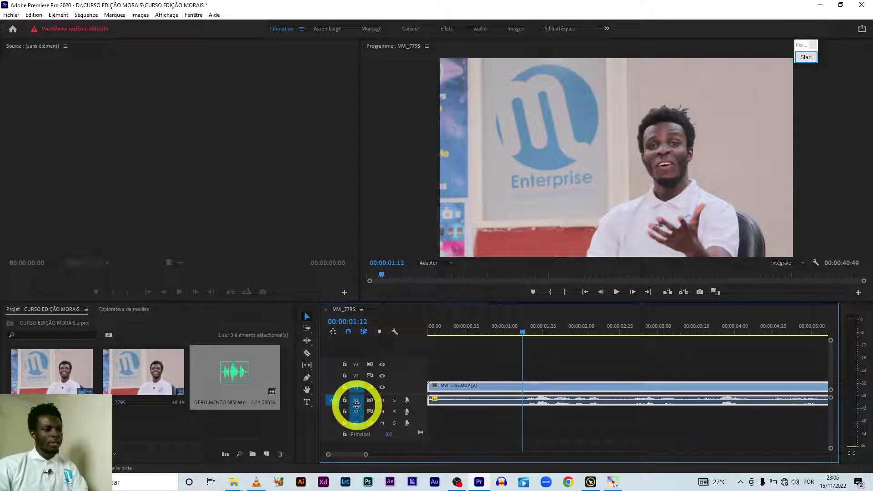
Enlarge the A1 audio track to show its waveform, keeping the playhead near 00:00:01:11.
drag(356, 405, 359, 424)
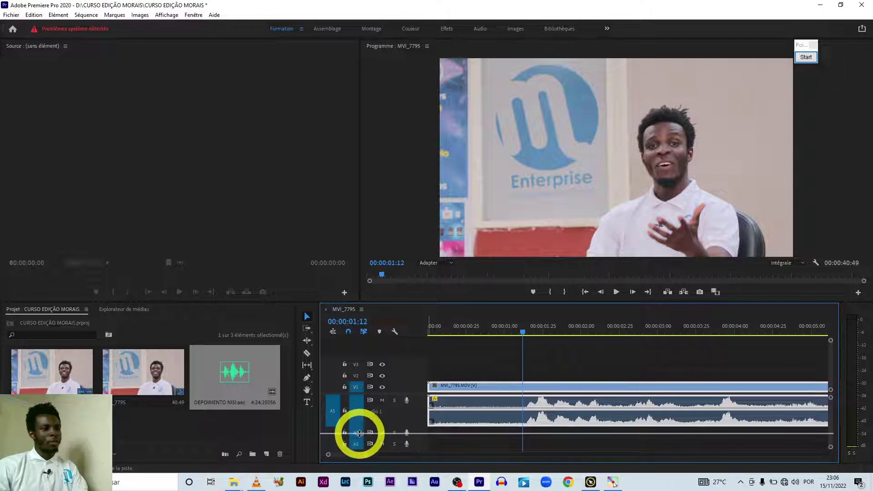
drag(360, 427, 360, 433)
drag(523, 337, 519, 334)
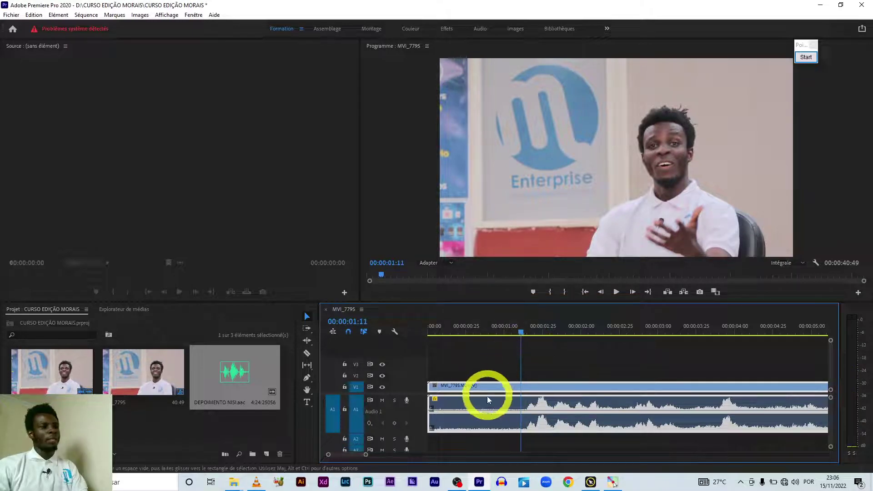
Razor the MVI_7795 clip at 00:00:01:11 on V1 and A1, redoing the cut once after an undo.
click(306, 355)
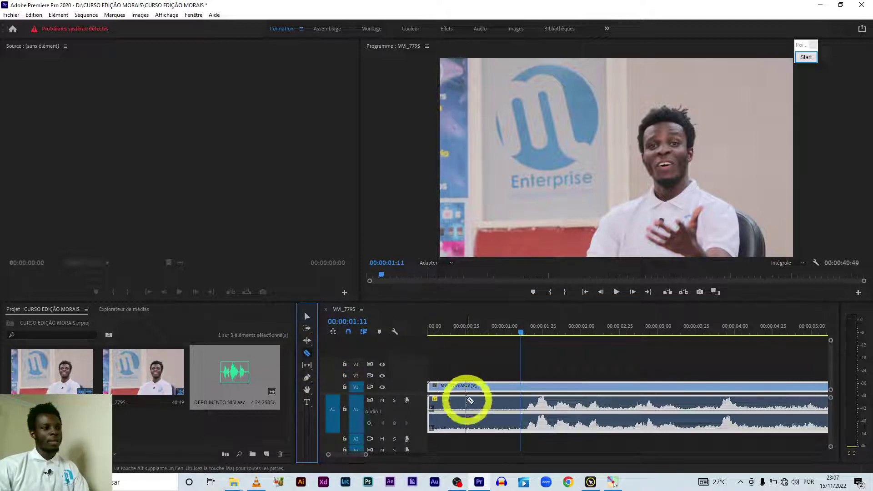
click(525, 401)
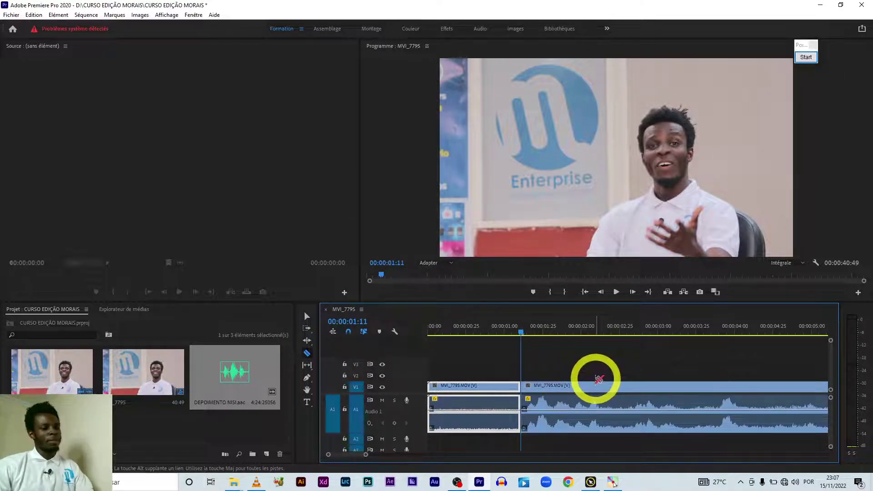
key(ctrl+z)
click(496, 391)
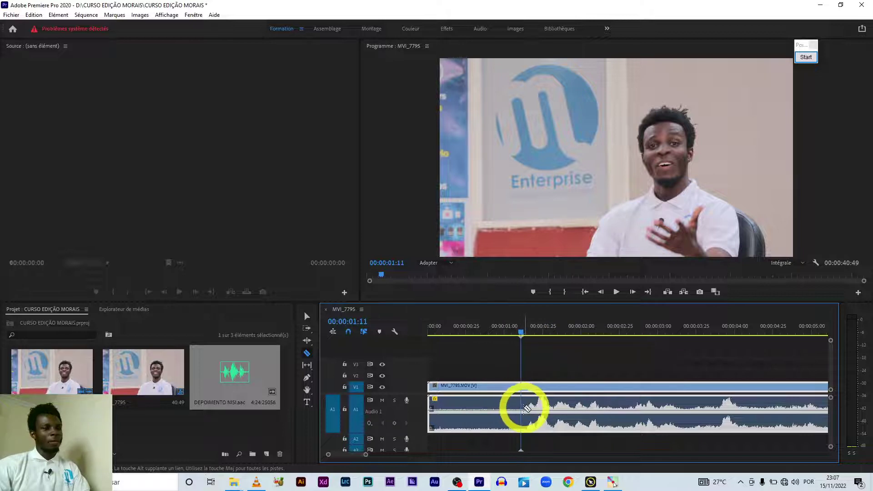
click(523, 408)
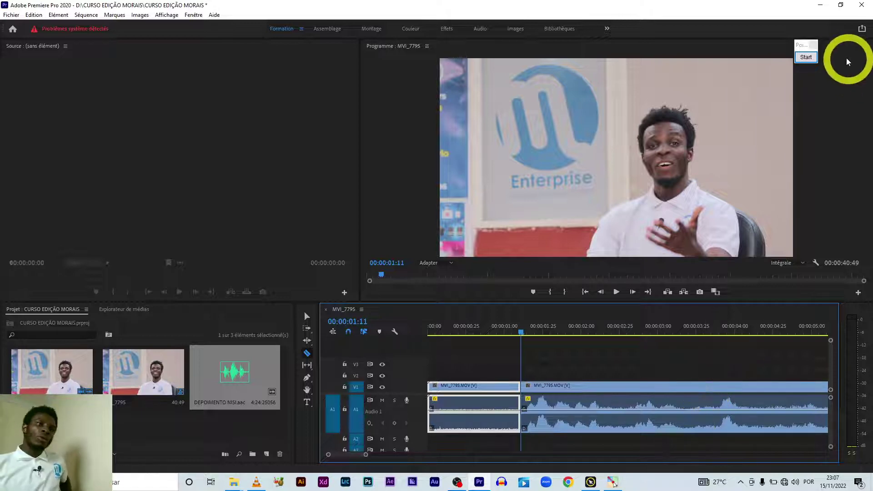
click(806, 56)
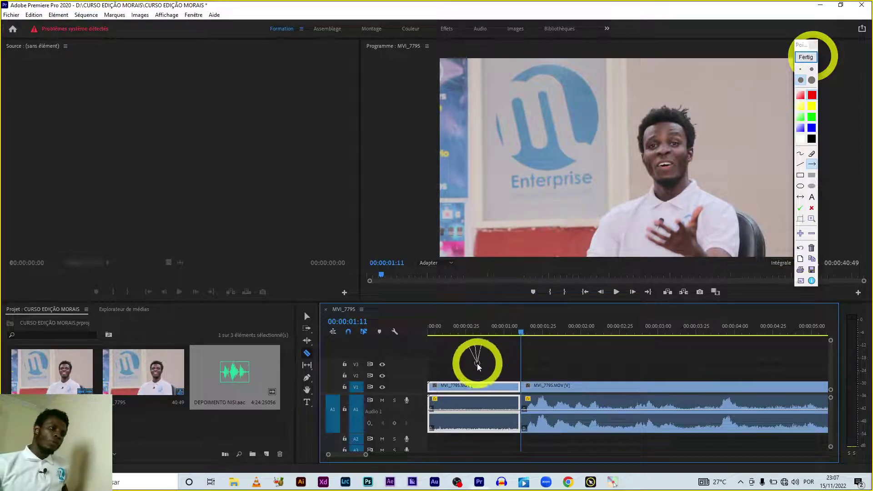
drag(476, 345, 476, 371)
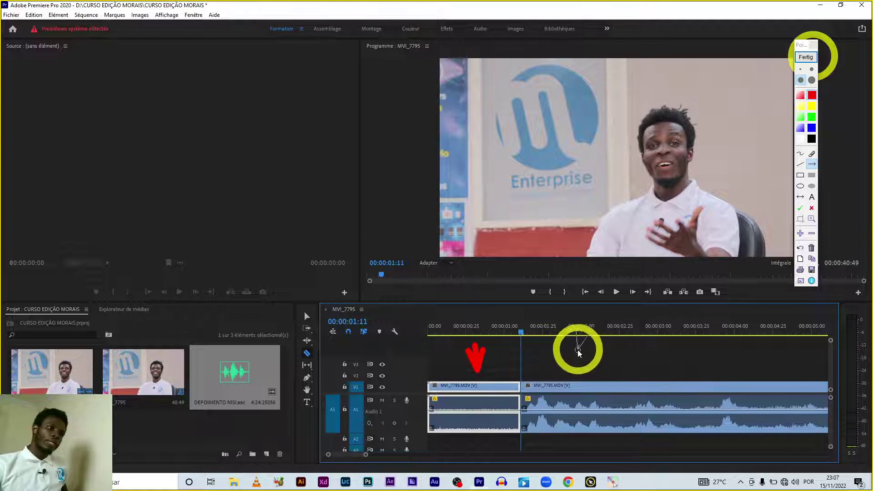
drag(579, 346, 579, 371)
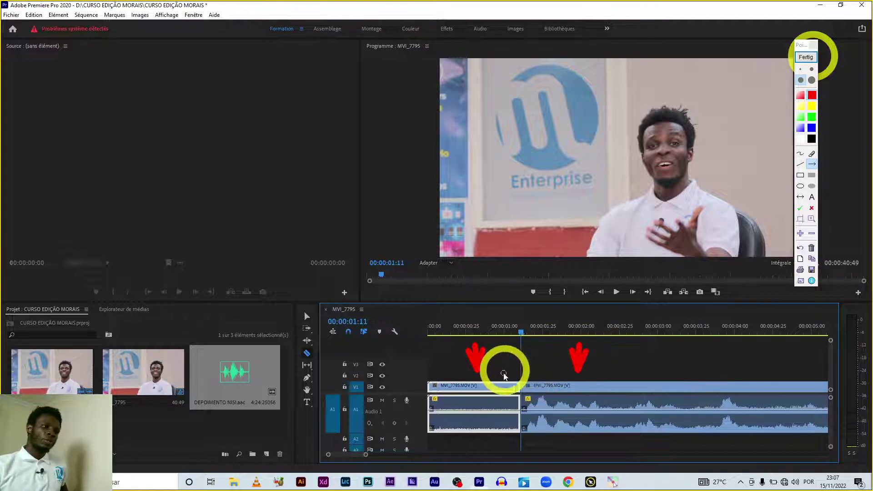
click(806, 57)
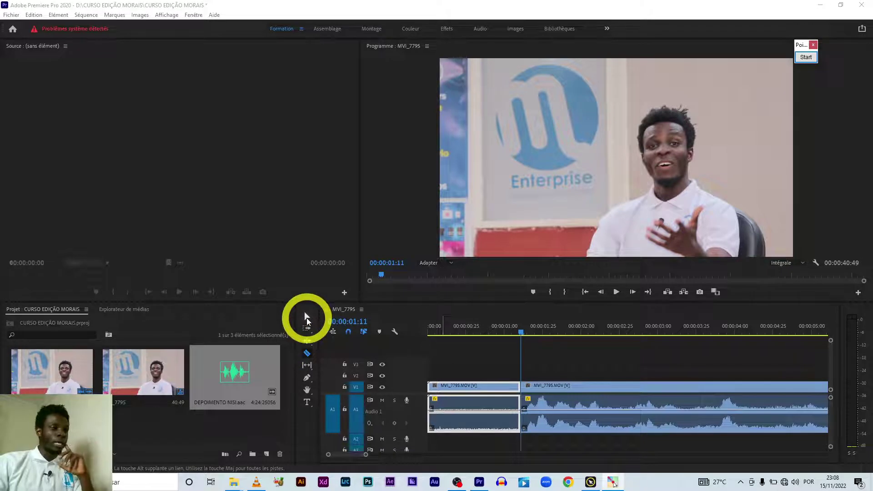
With the Selection tool, select the opening MVI_7795 piece and delete it.
click(306, 318)
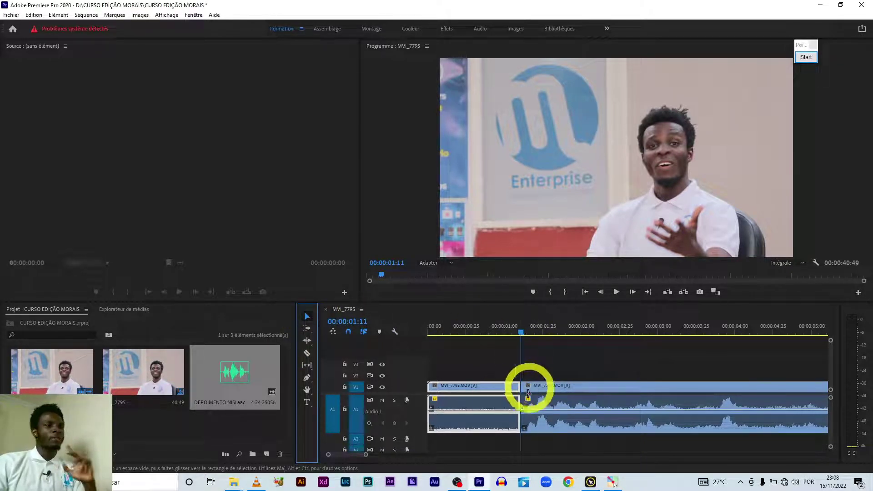
drag(487, 366, 487, 390)
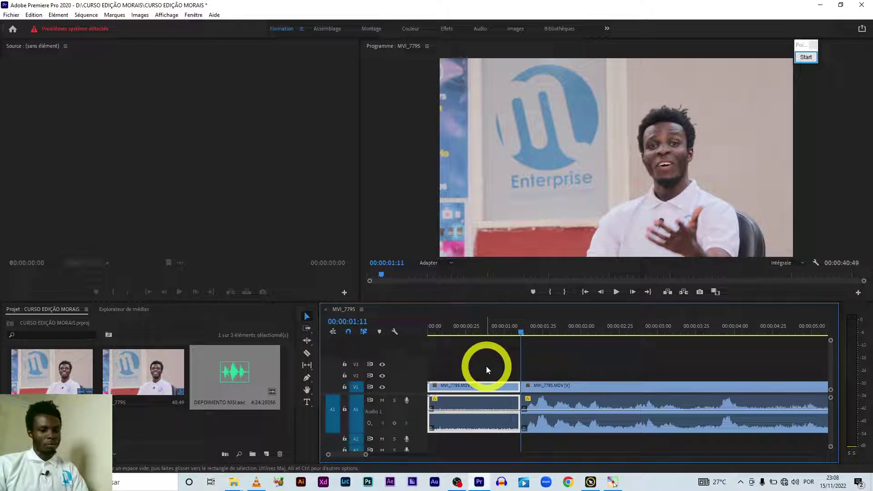
right_click(487, 385)
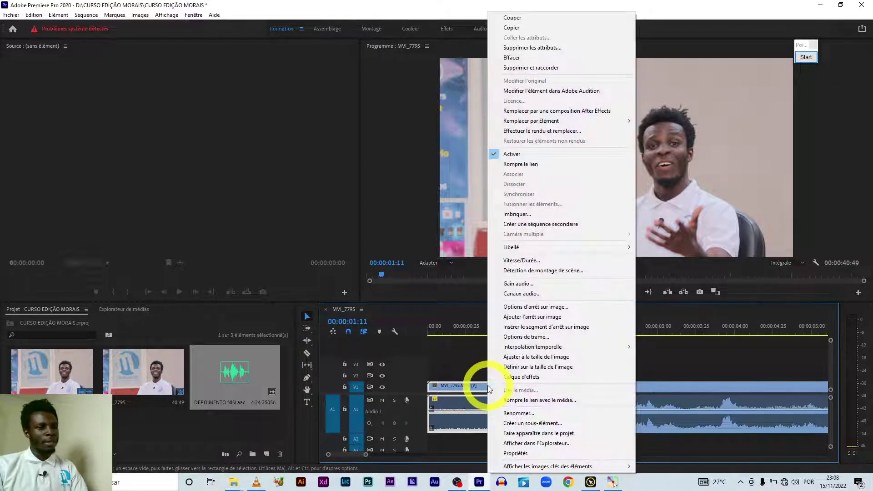
click(483, 381)
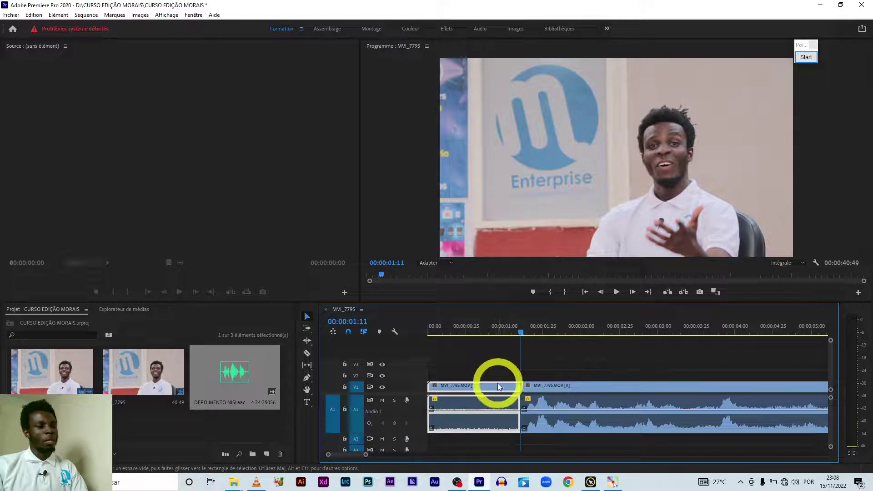
key(Delete)
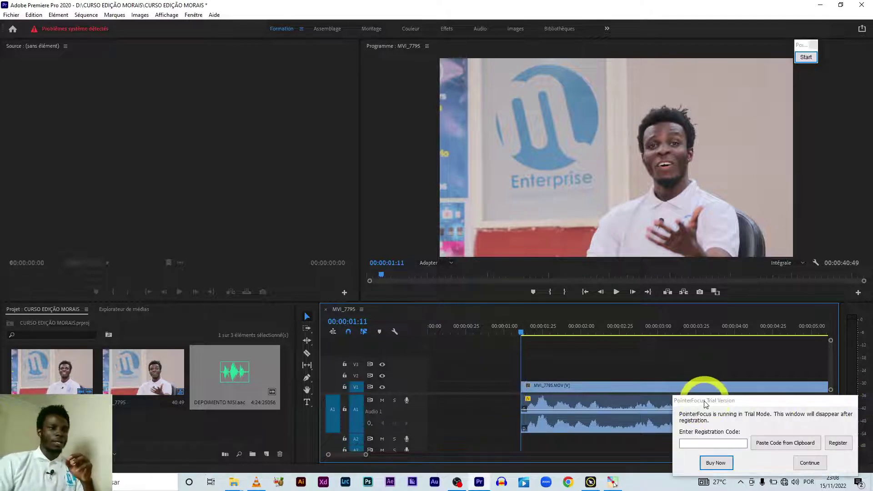
Dismiss the trial notice and slide the remaining MVI_7795 clip to 00:00:00:00.
click(809, 463)
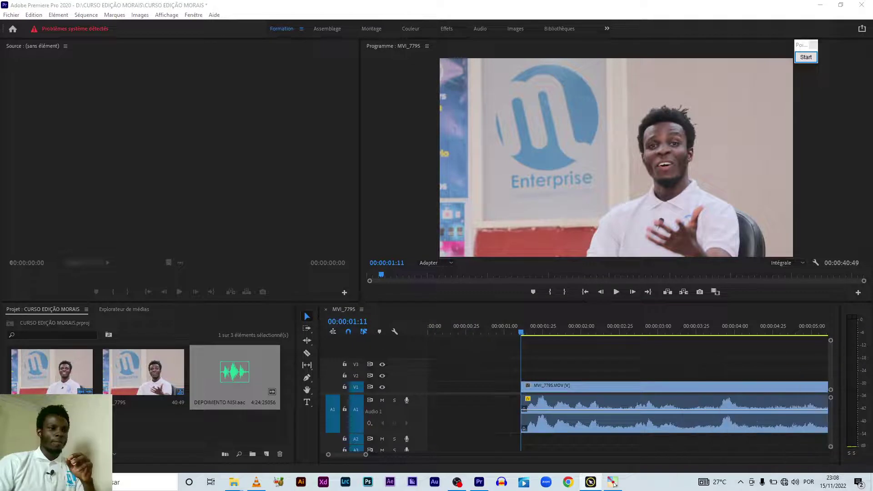
click(611, 389)
drag(608, 392, 486, 394)
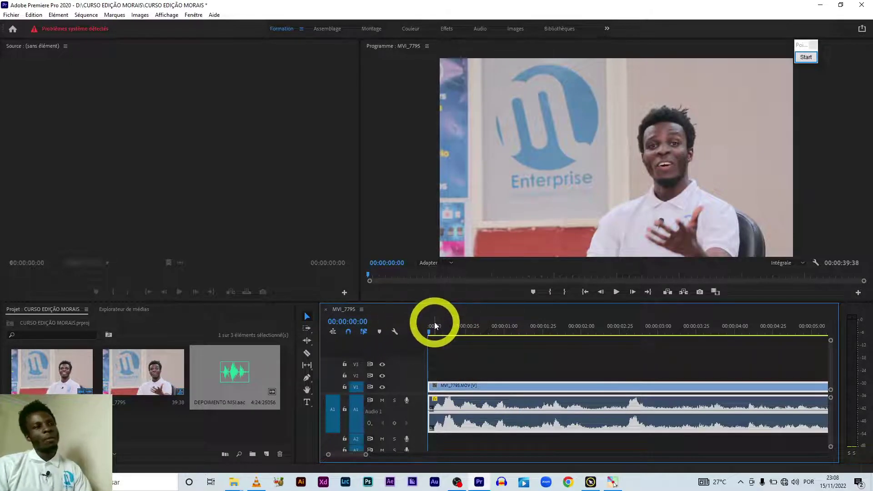
Play the result, undo back to the full 00:00:40:49 clip, and set the playhead near 00:00:01:22.
key(space)
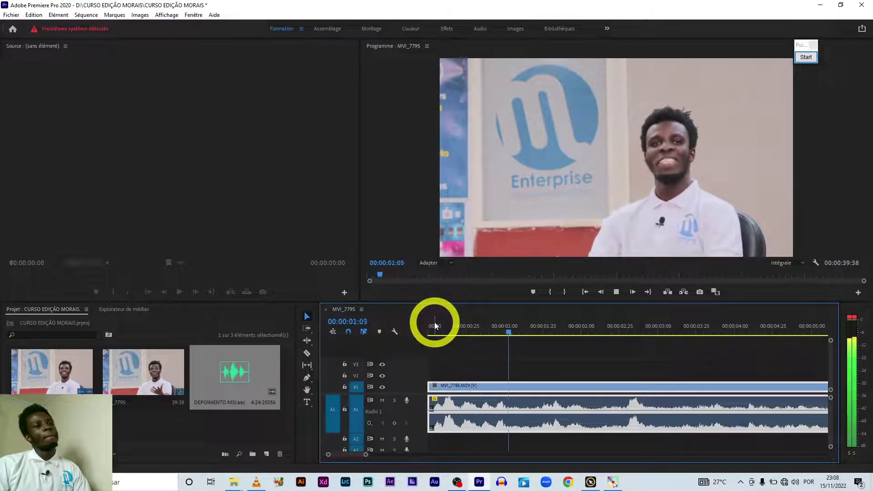
key(space)
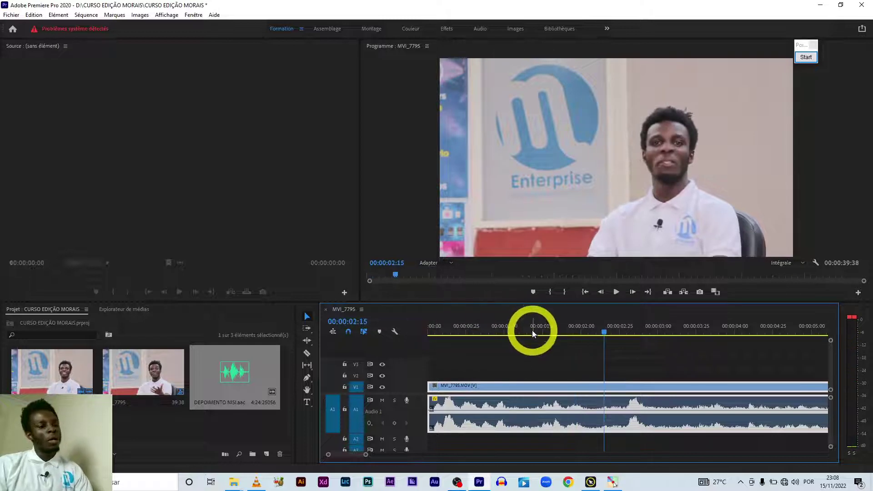
key(ctrl+z)
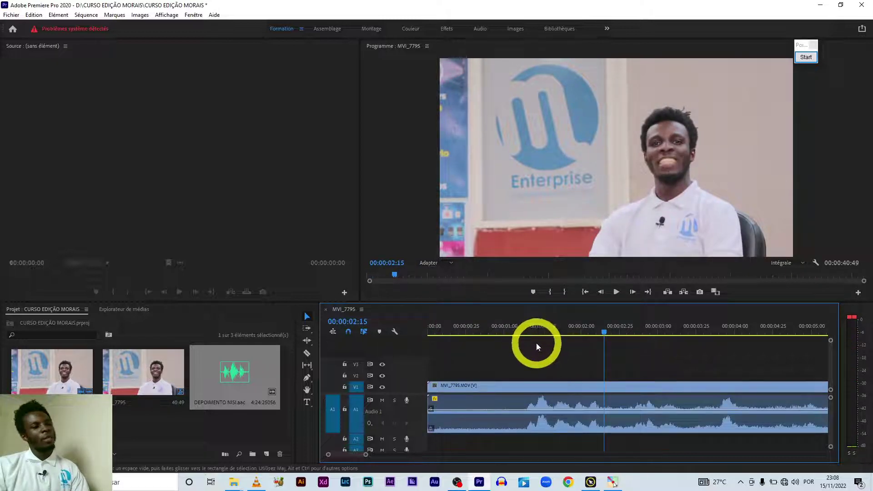
drag(558, 326, 545, 334)
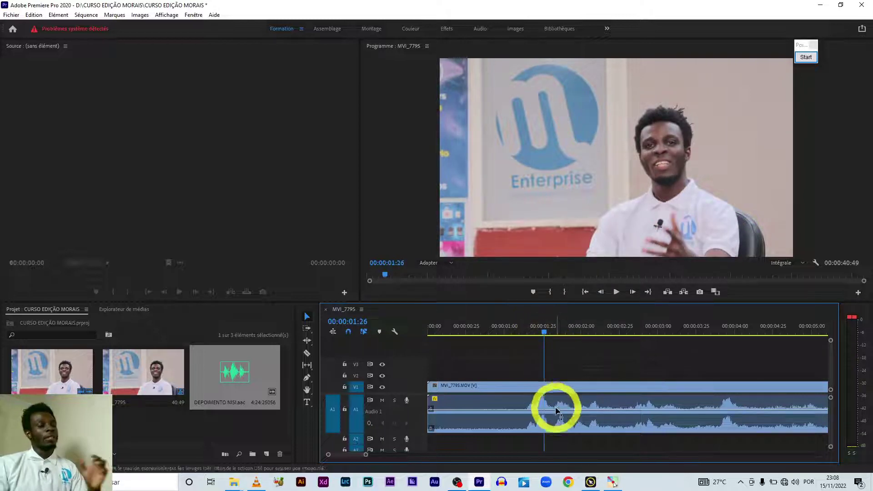
Razor the clip at 00:00:01:24 and delete the opening piece before the cut.
click(543, 334)
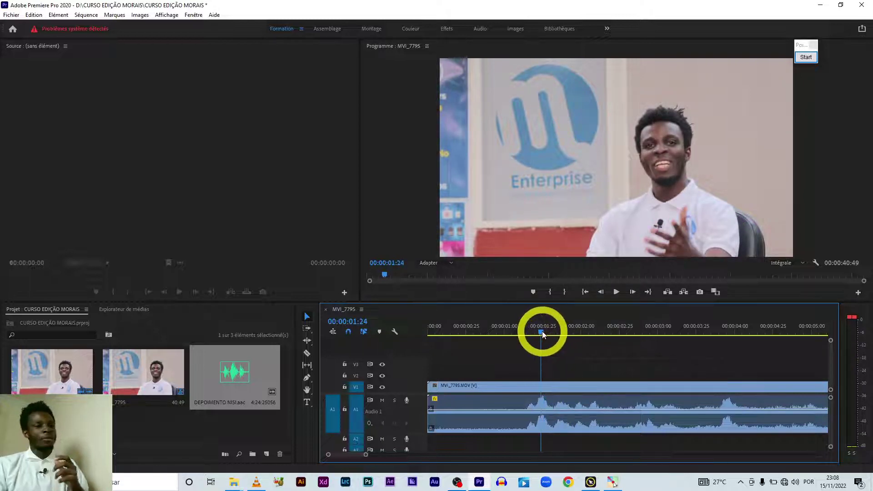
click(515, 384)
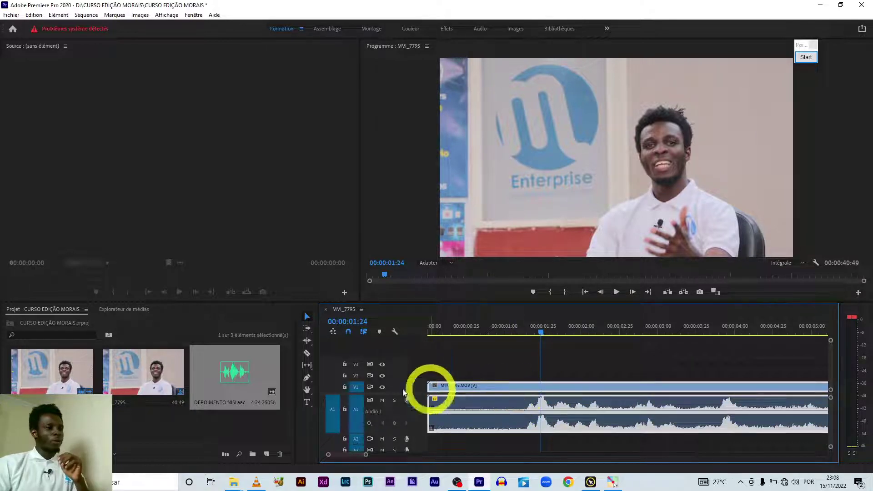
click(307, 353)
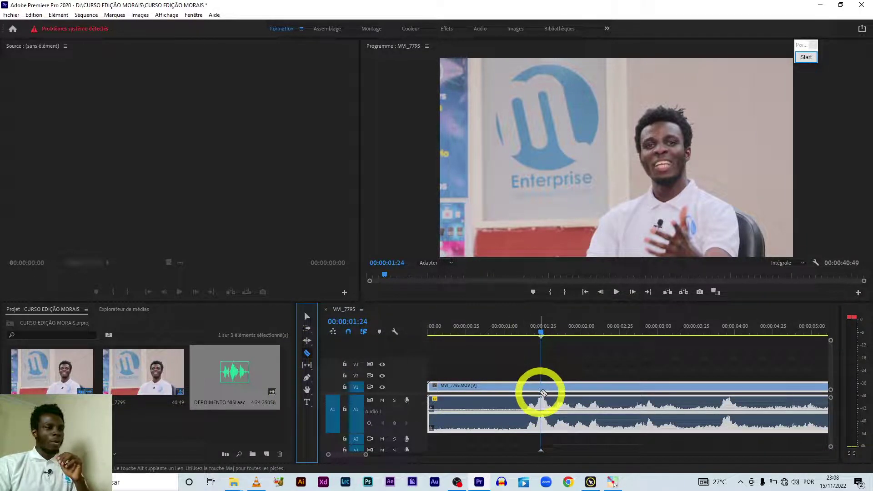
click(541, 391)
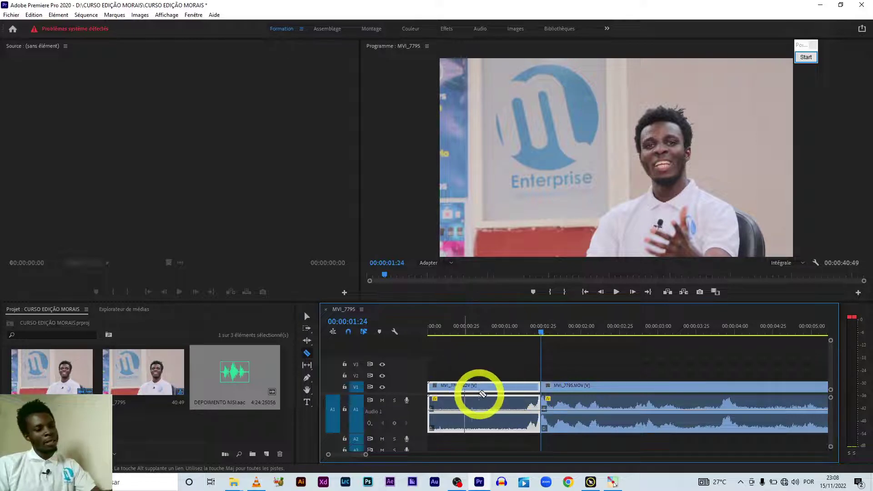
key(Delete)
With the Selection tool, move the remaining clip to 00:00:00:00 and return the playhead there.
key(v)
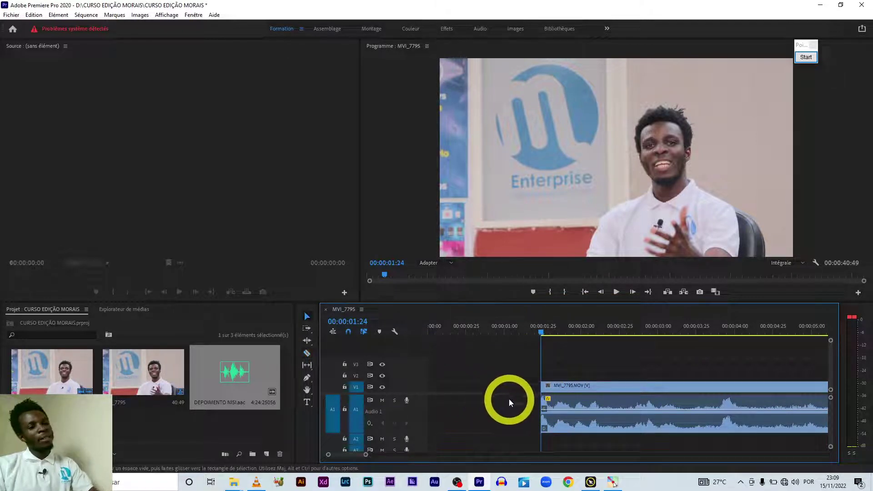
drag(586, 386, 473, 386)
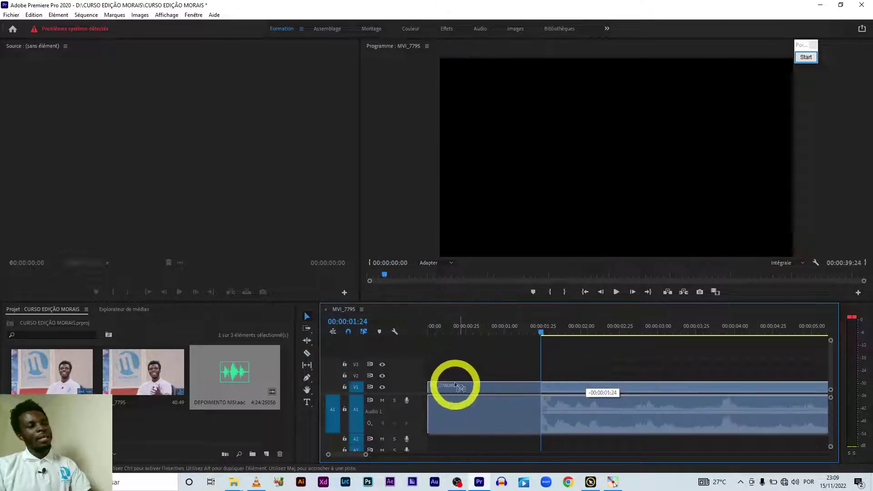
drag(447, 334, 412, 334)
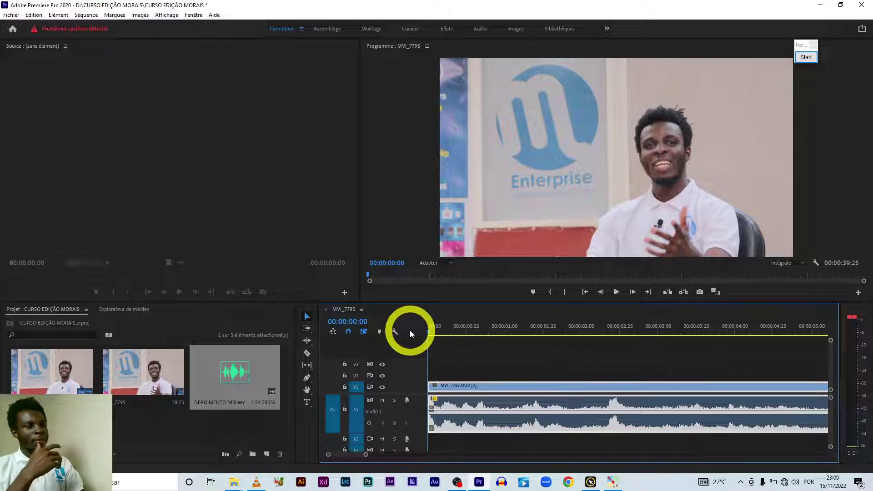
Preview the opening several times from 00:00:00:00, then park the playhead at 00:00:01:11.
key(space)
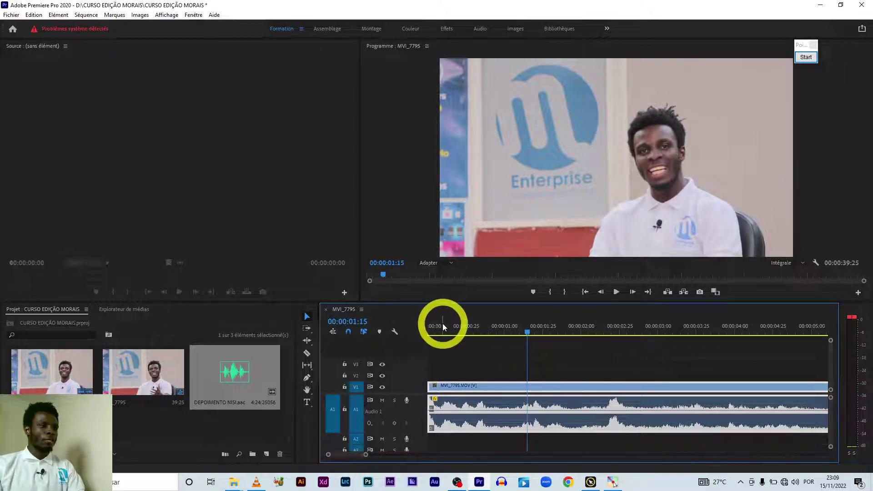
drag(443, 326, 402, 329)
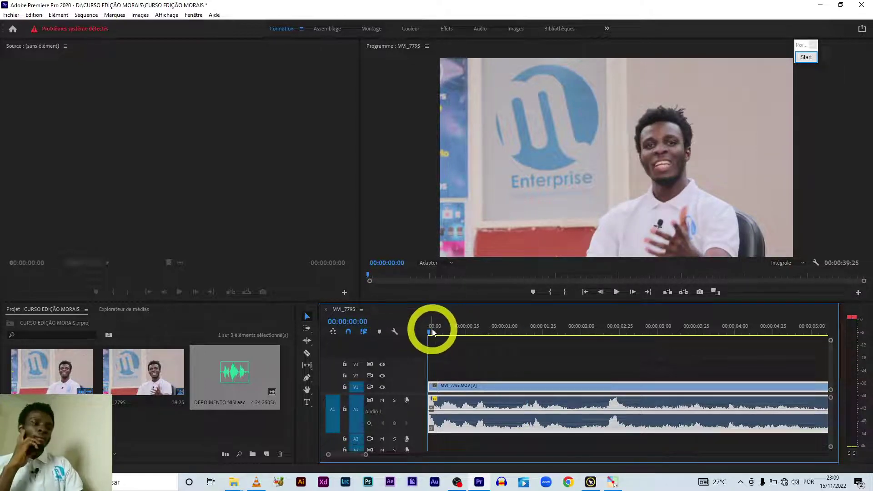
key(space)
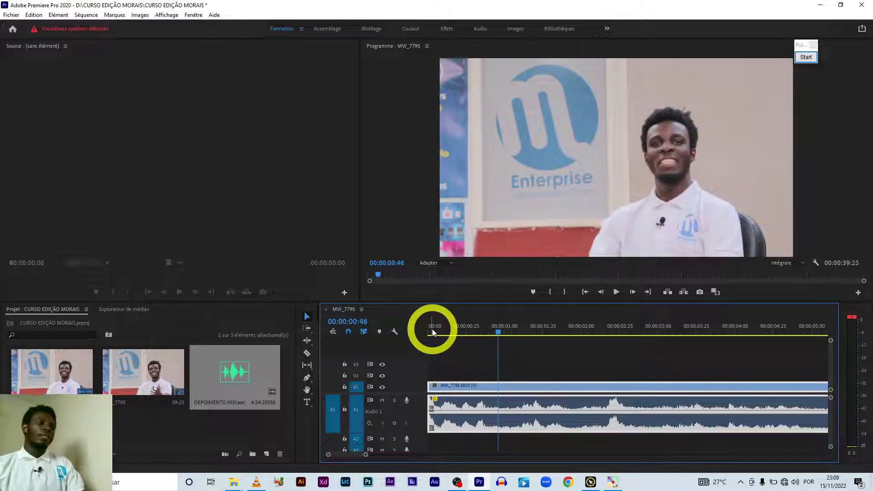
drag(432, 332, 397, 331)
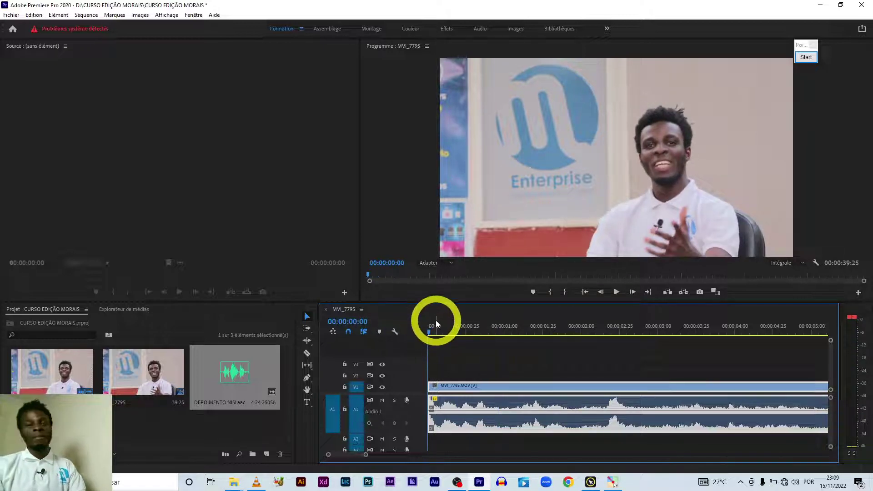
key(space)
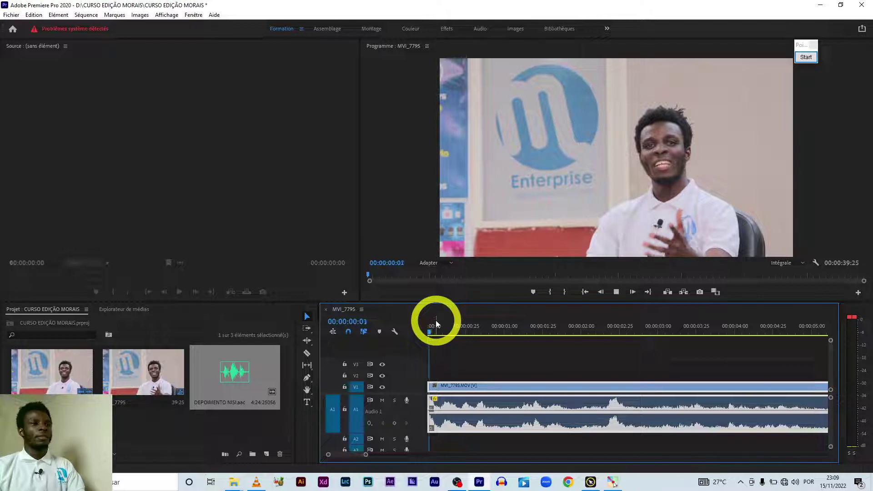
key(space)
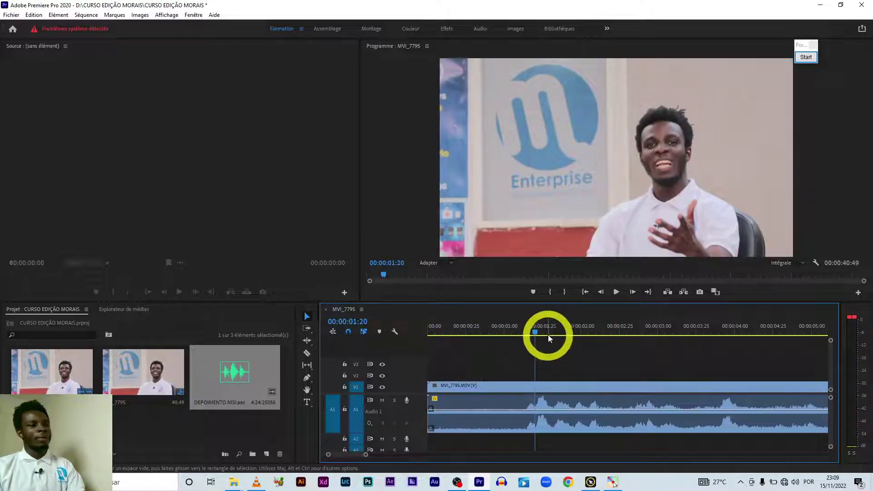
drag(536, 331, 523, 329)
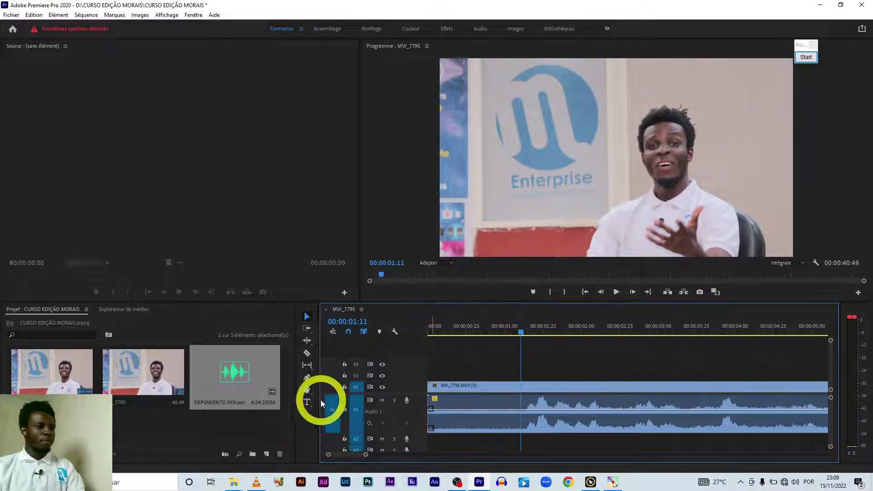
Enlarge the A1 audio track and set the playhead at 00:00:01:13.
drag(364, 435, 365, 452)
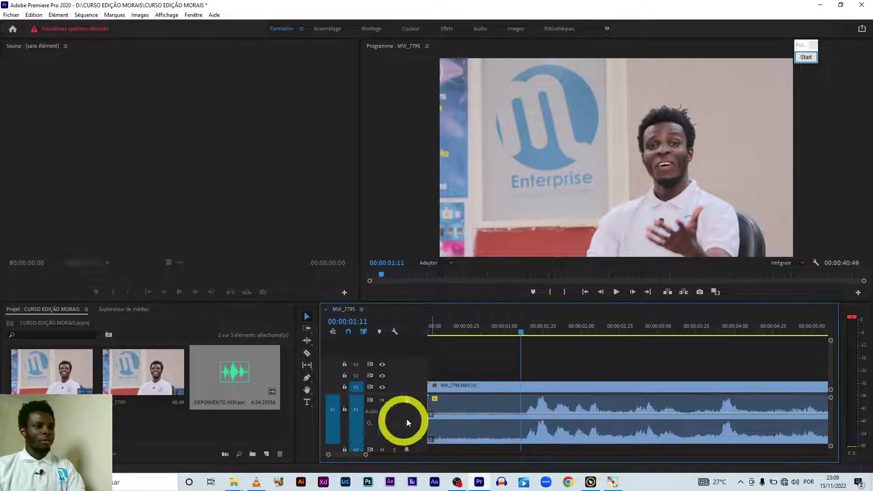
click(521, 334)
click(524, 333)
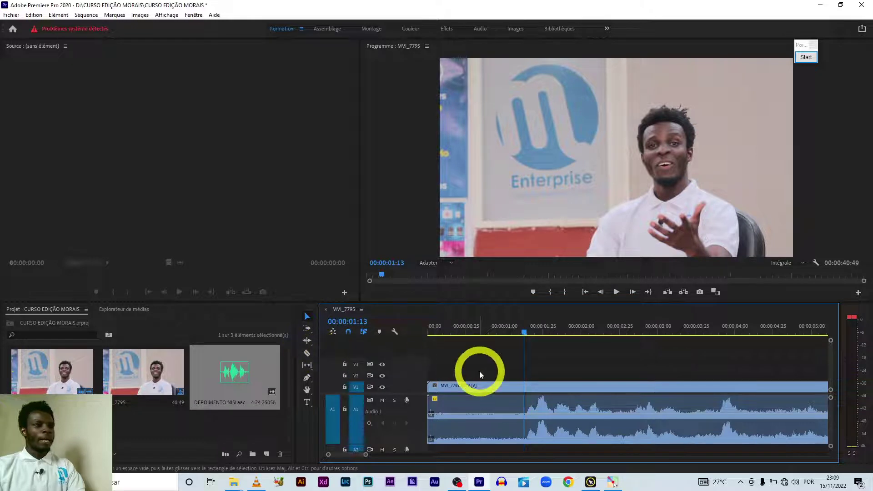
Marquee-select the V1 and A1 MVI_7795 clips together.
drag(477, 358, 527, 415)
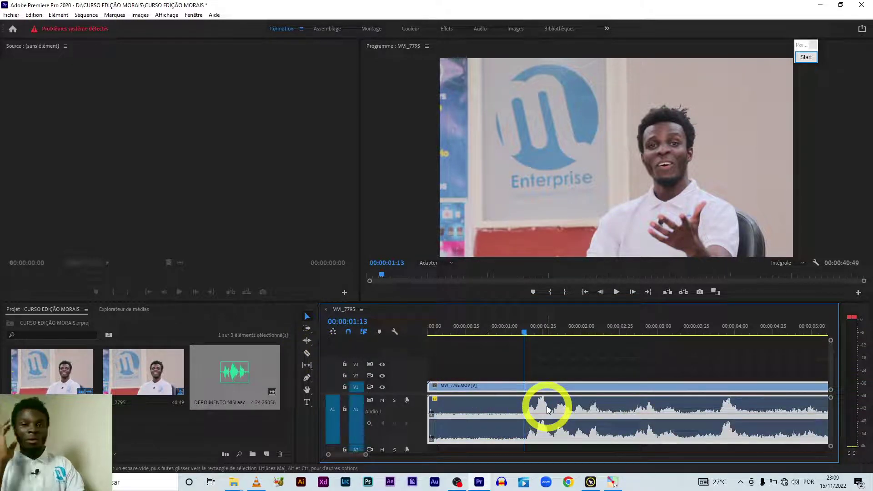
mouse_move(548, 410)
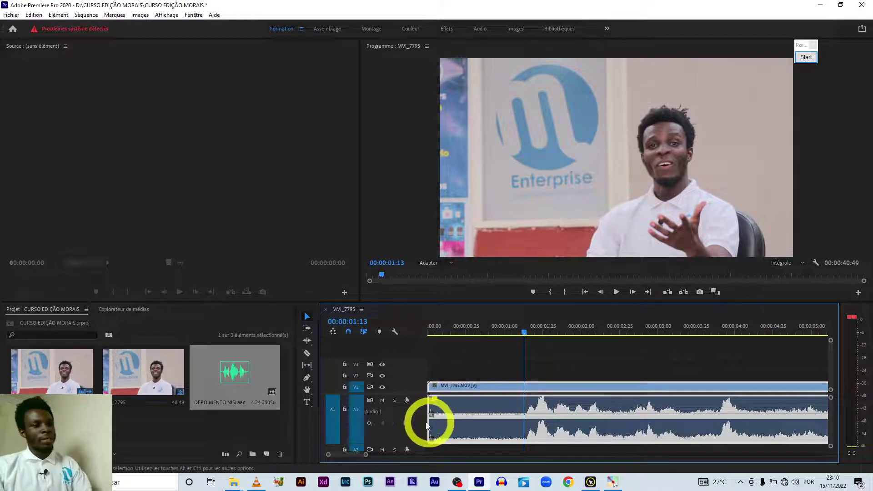
drag(366, 456, 624, 430)
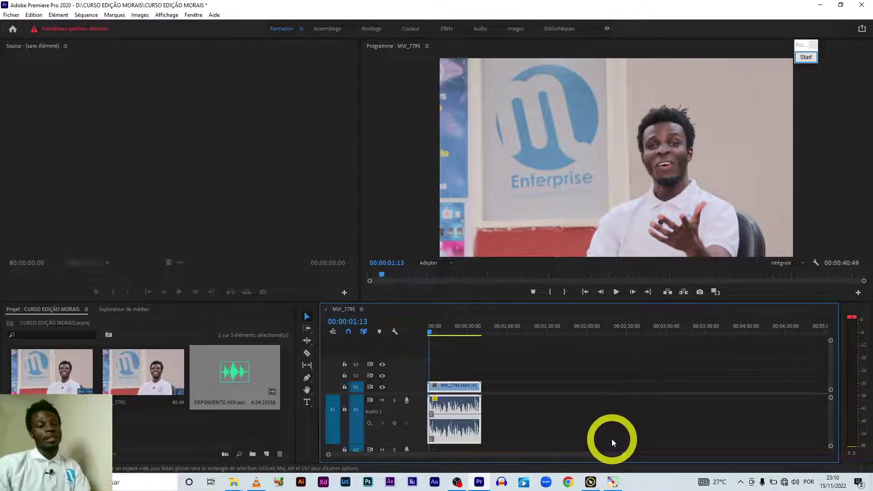
Zoom into the timeline and razor the MVI_7795 clip at 00:00:12:27.
key(equal)
key(equal)
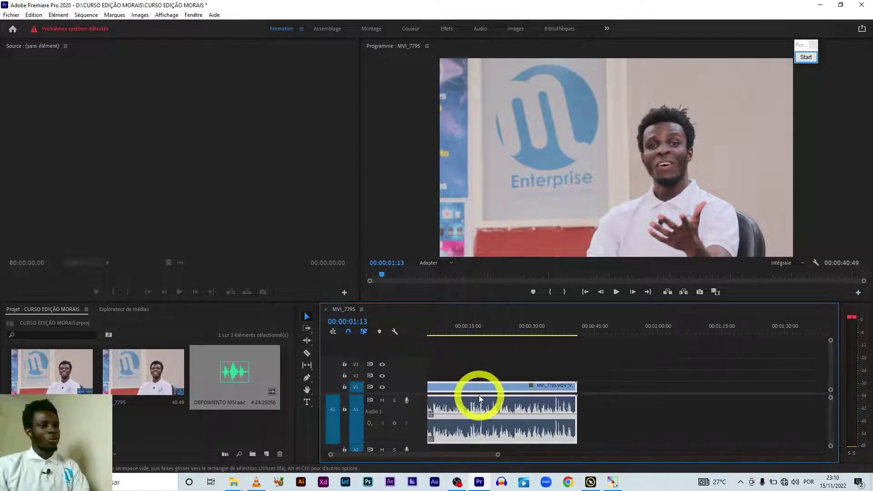
key(equal)
key(equal)
scroll(445, 398, up, 2)
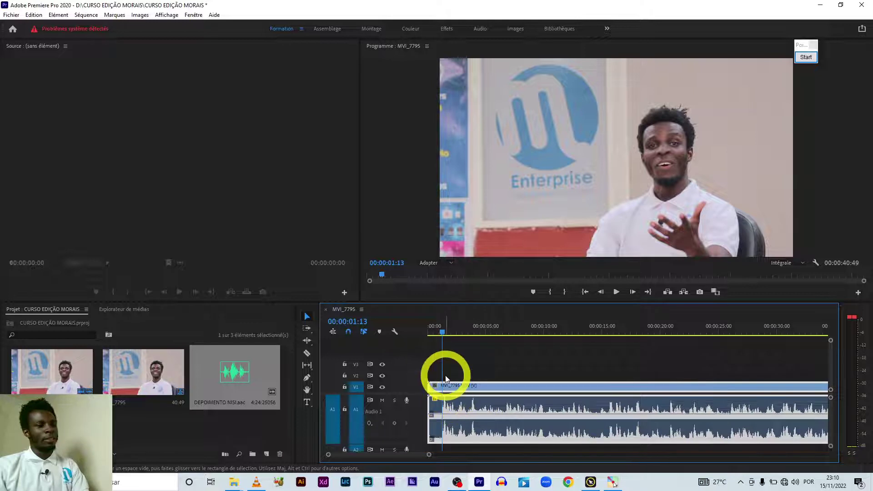
click(307, 353)
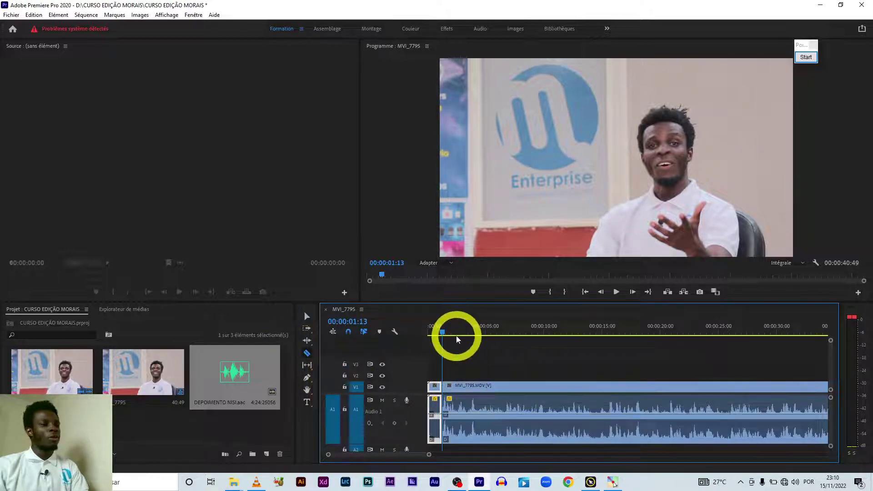
drag(454, 335, 573, 335)
click(573, 407)
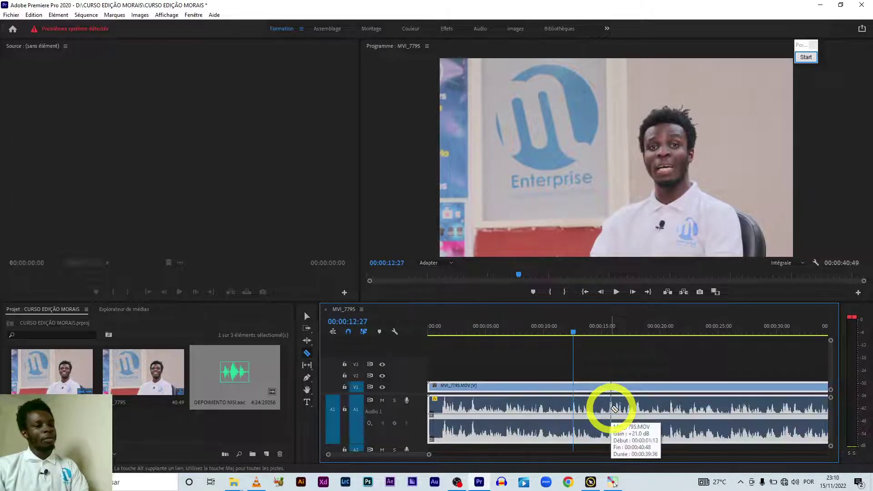
Return the playhead to about 00:00:01:13, switch back to the Selection tool, and deselect the clips.
scroll(448, 391, up, 3)
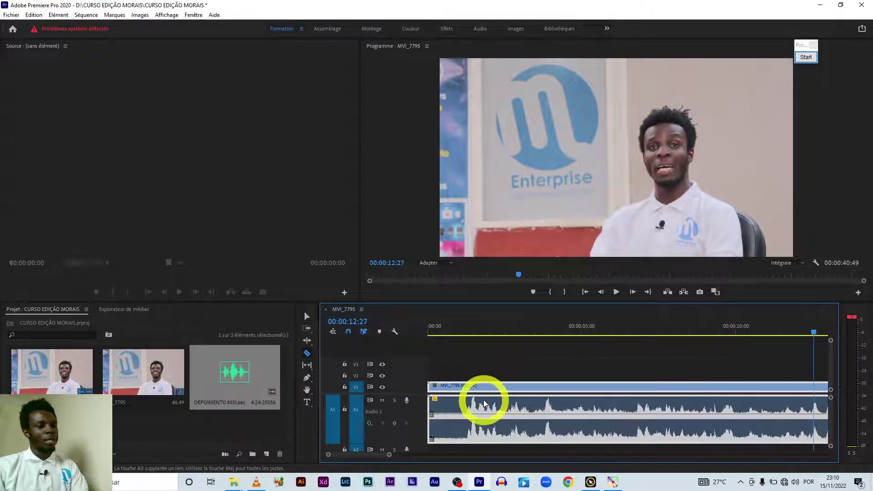
scroll(478, 401, up, 5)
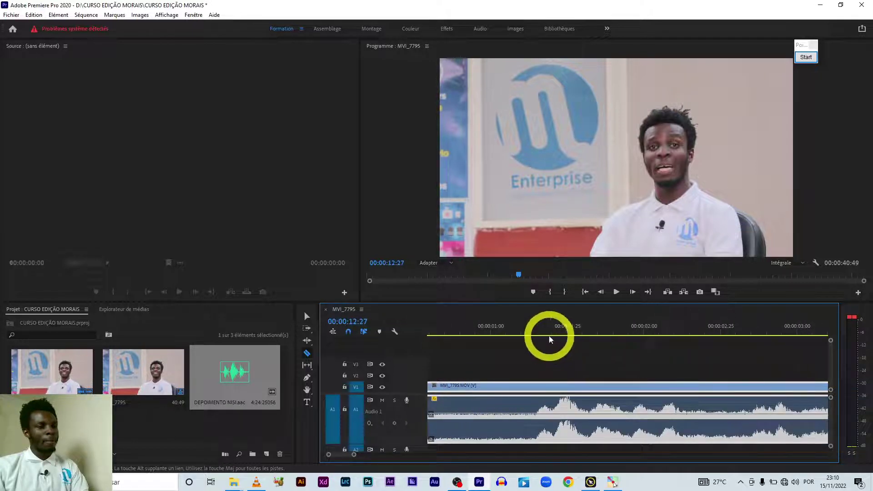
drag(536, 333, 532, 334)
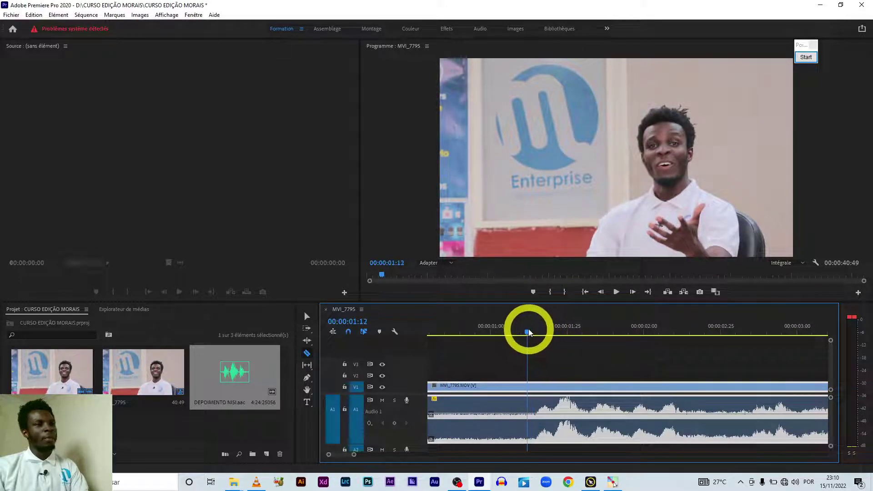
scroll(471, 350, down, 3)
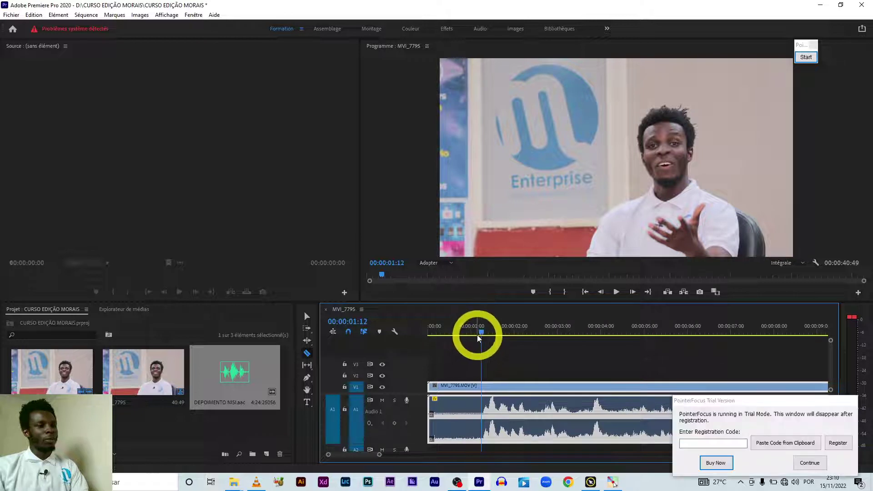
scroll(480, 346, up, 2)
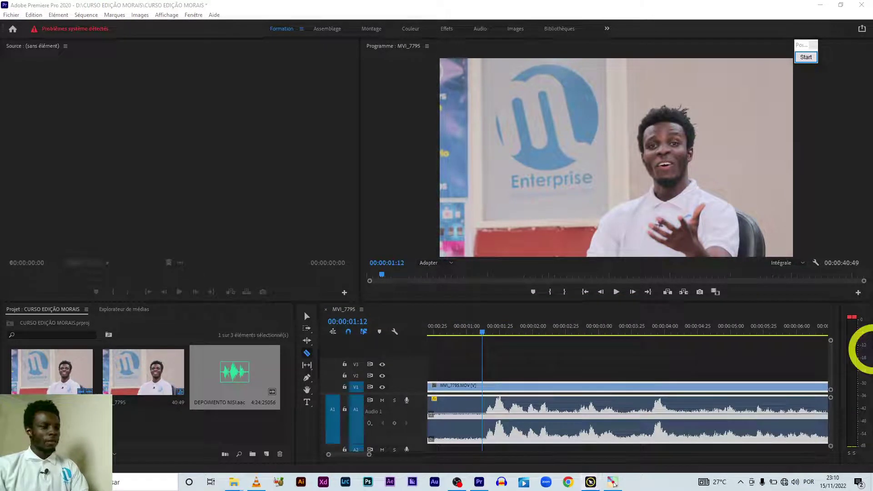
click(313, 317)
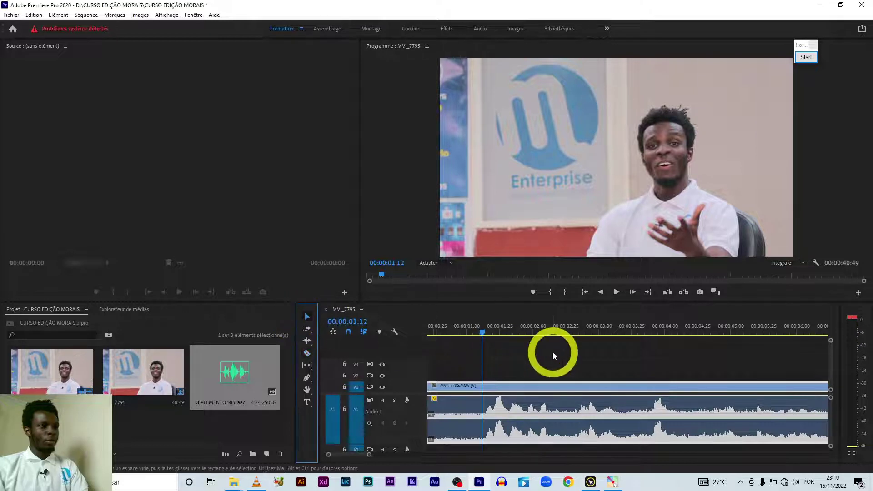
click(523, 363)
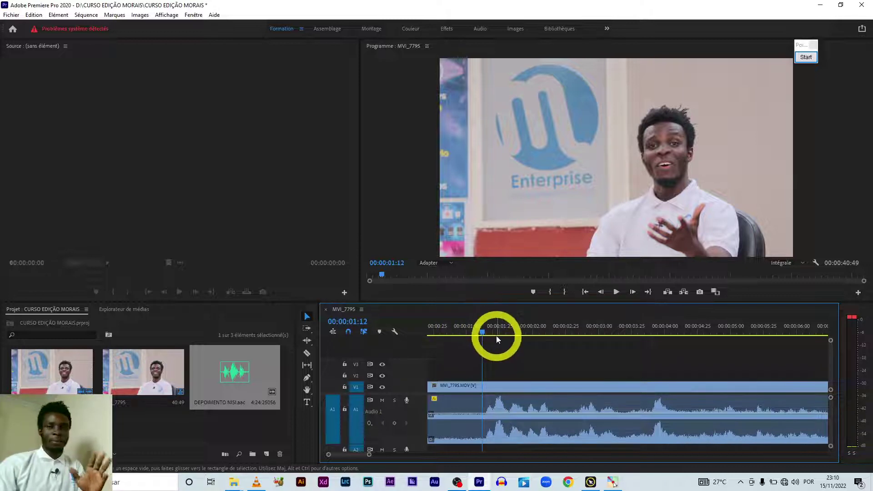
click(803, 55)
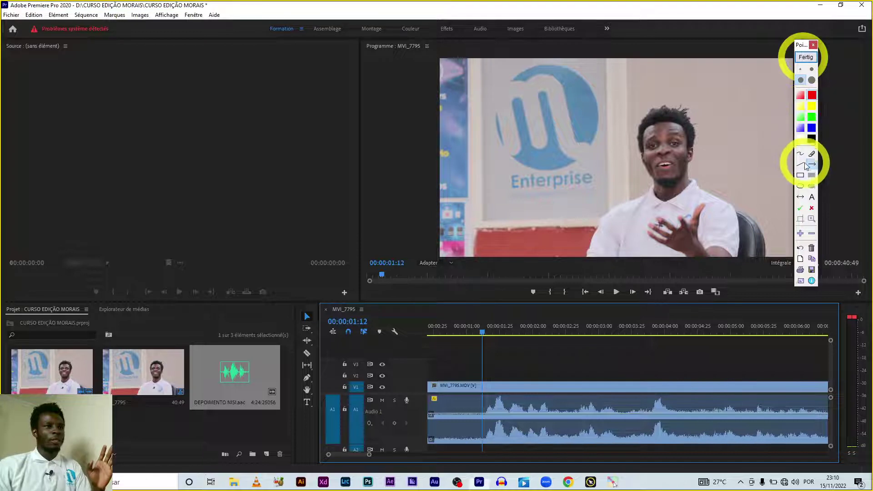
click(810, 164)
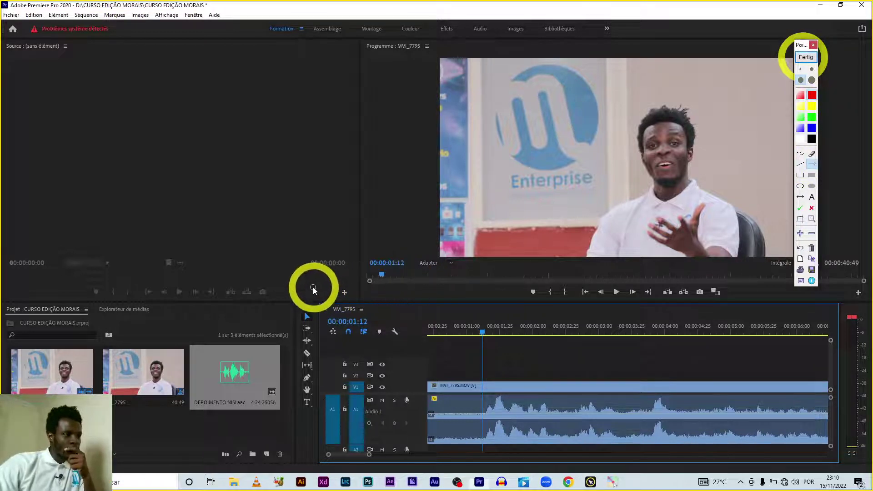
drag(313, 287, 319, 302)
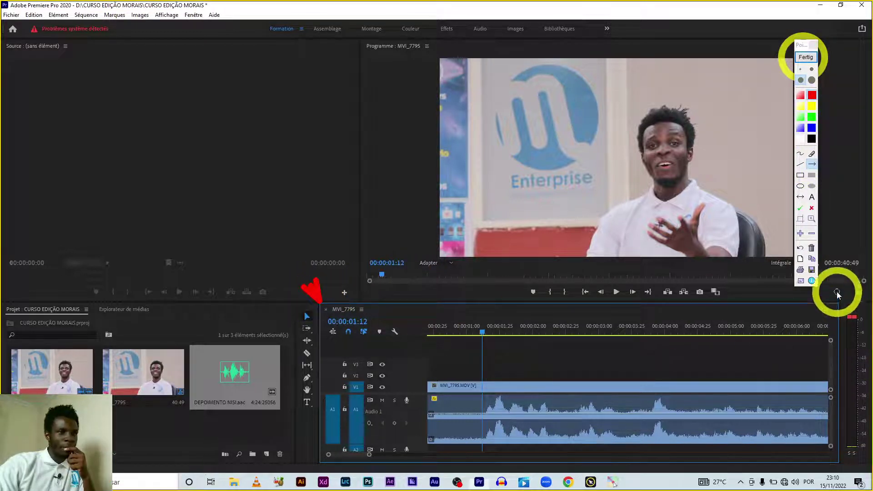
drag(852, 256, 833, 295)
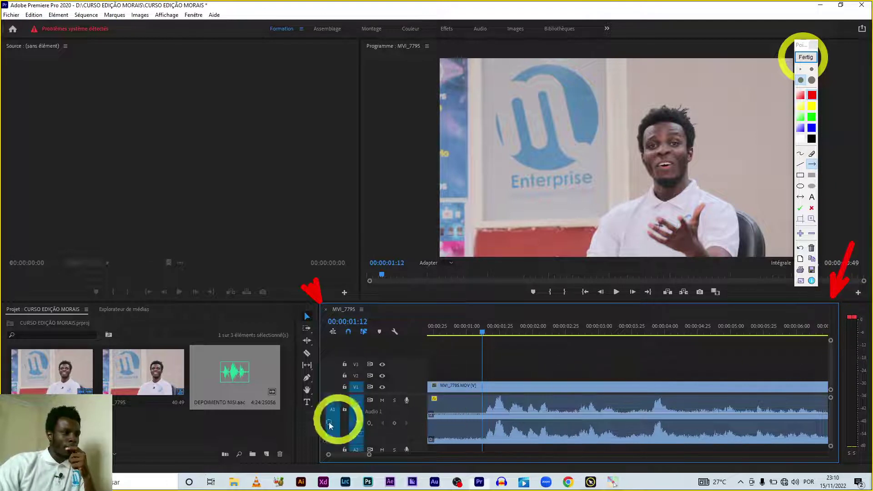
drag(254, 428, 315, 427)
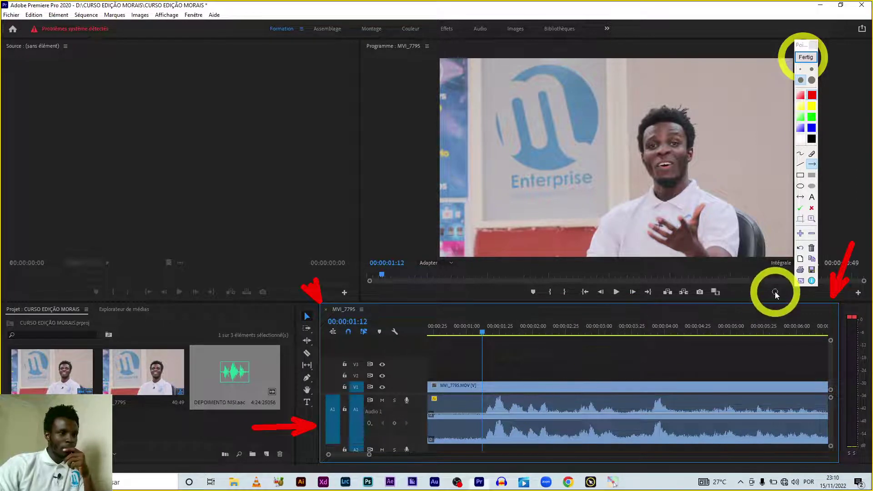
drag(783, 284, 757, 306)
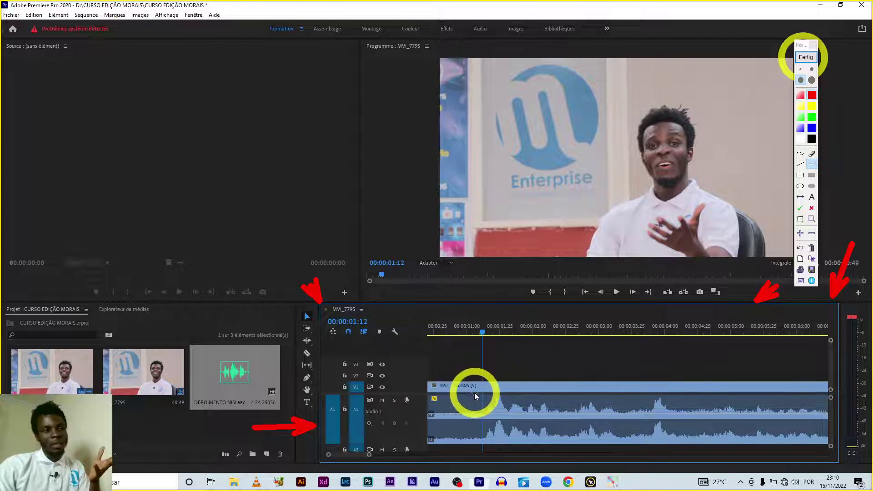
click(806, 57)
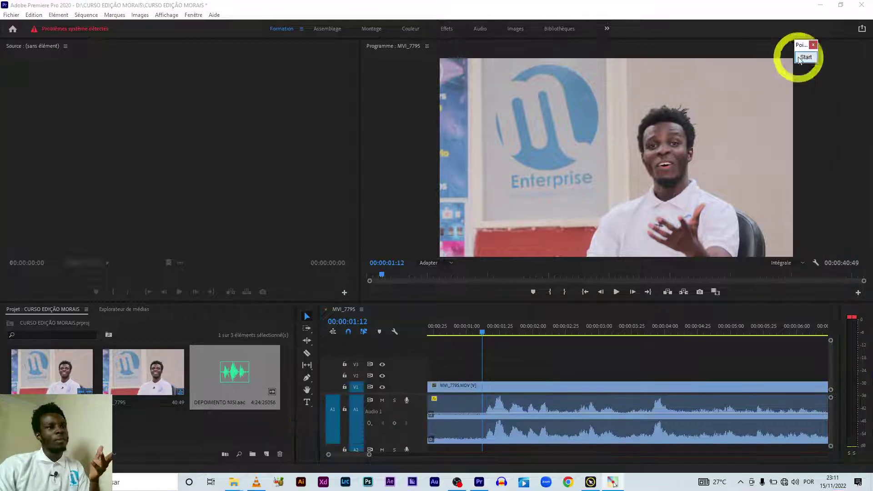
click(151, 190)
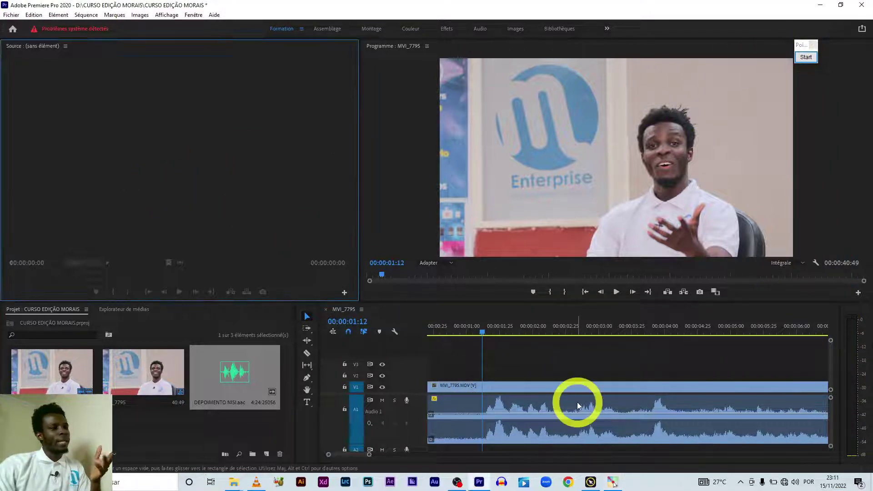
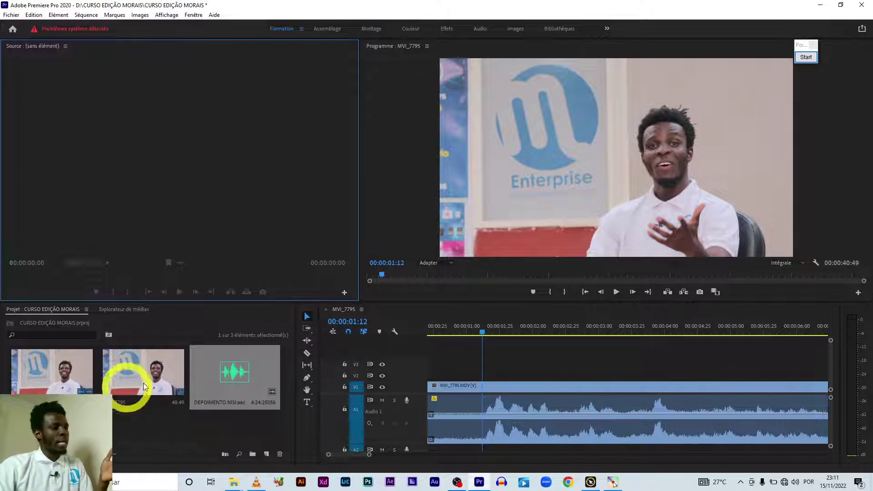
Clear the selections and place the playhead at 00:00:01:13.
click(137, 362)
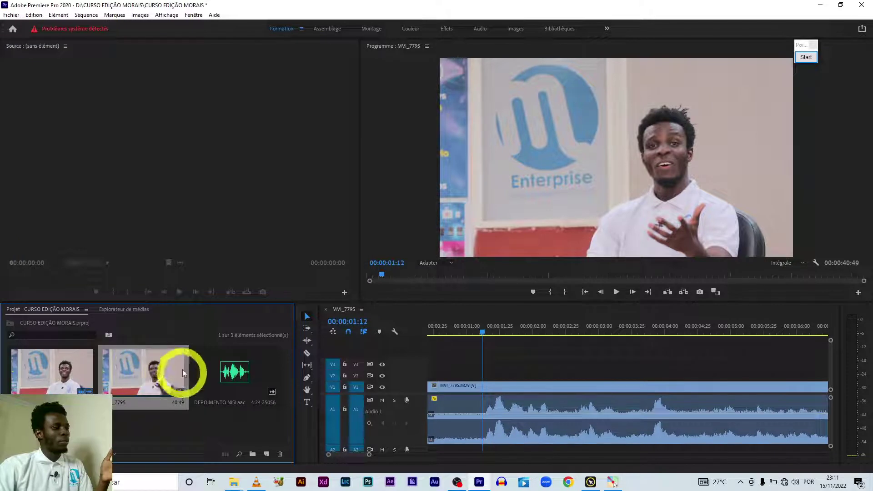
click(183, 425)
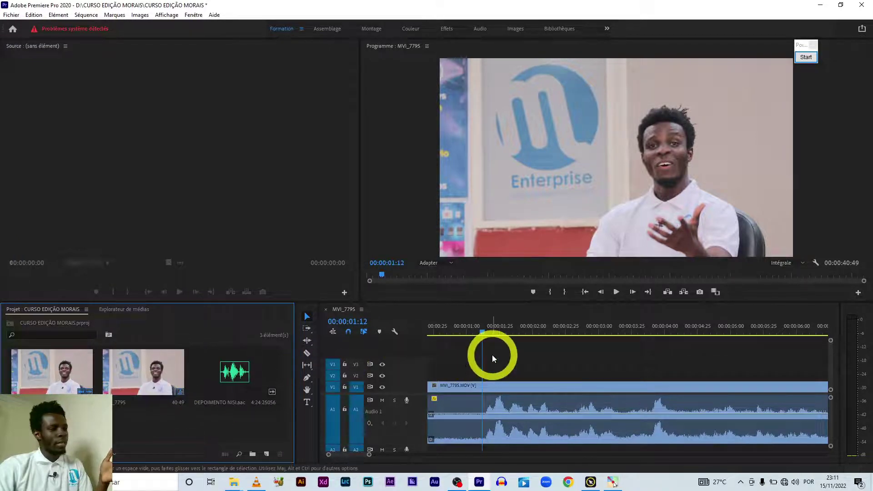
click(435, 327)
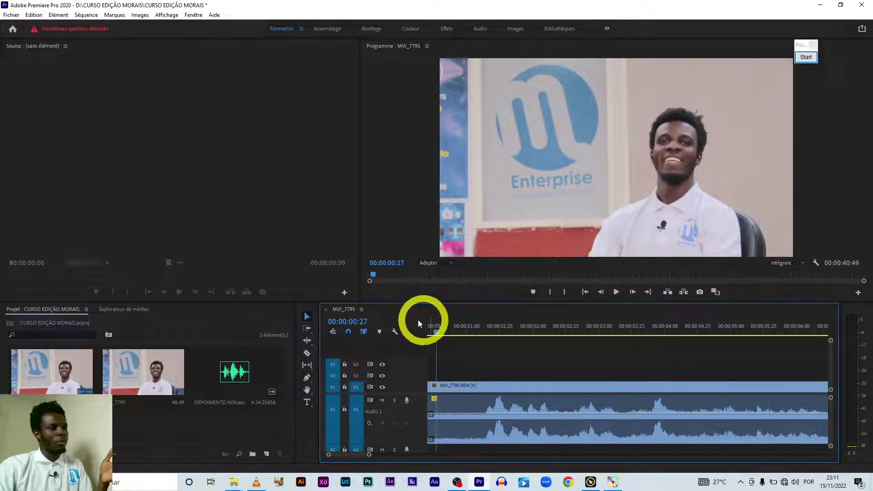
click(235, 324)
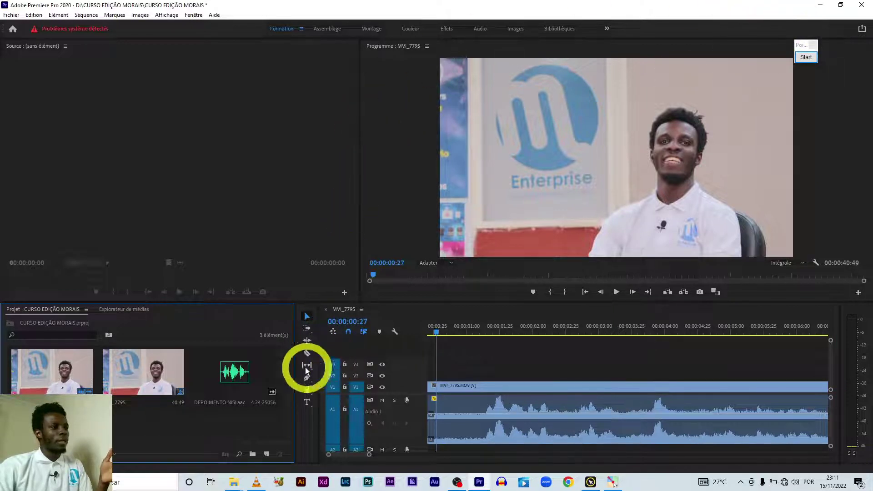
click(449, 310)
click(417, 214)
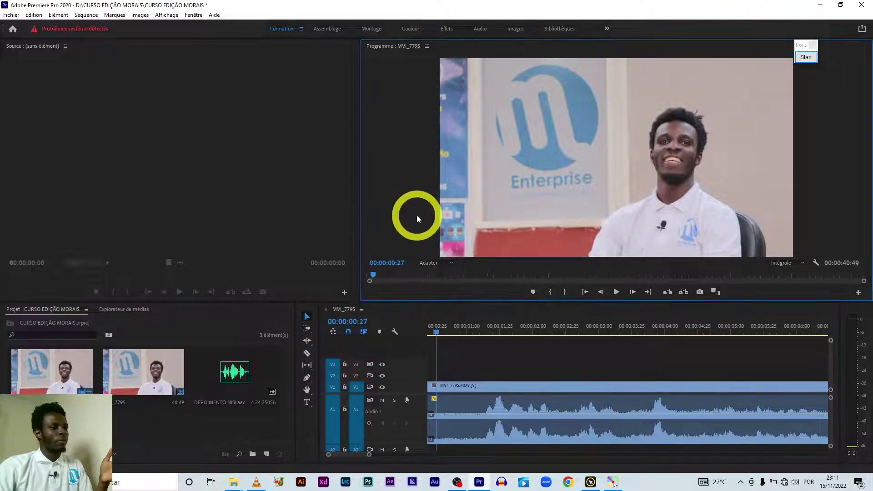
click(248, 166)
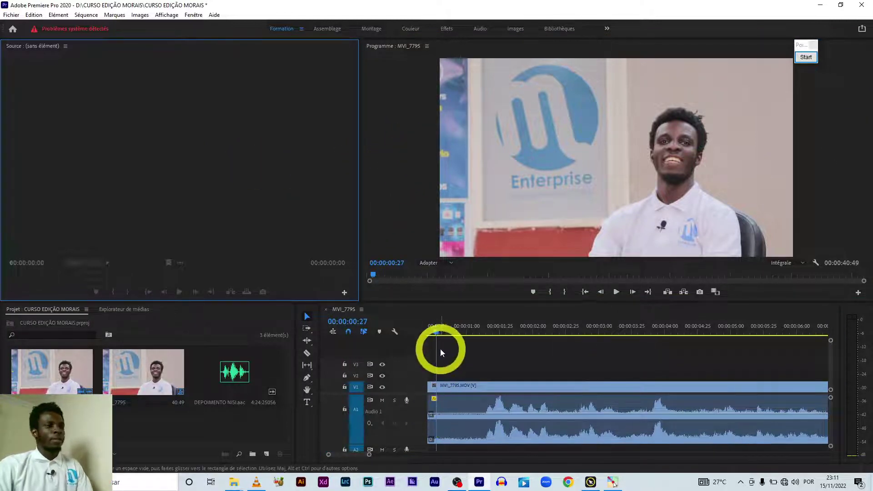
click(444, 332)
drag(499, 332, 484, 332)
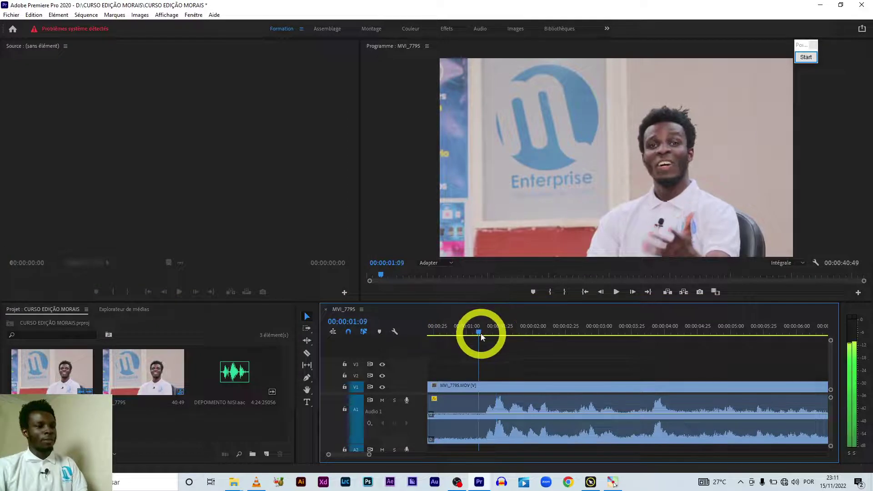
Razor the MVI_7795 clip at 00:00:01:13 and delete the opening piece.
click(522, 433)
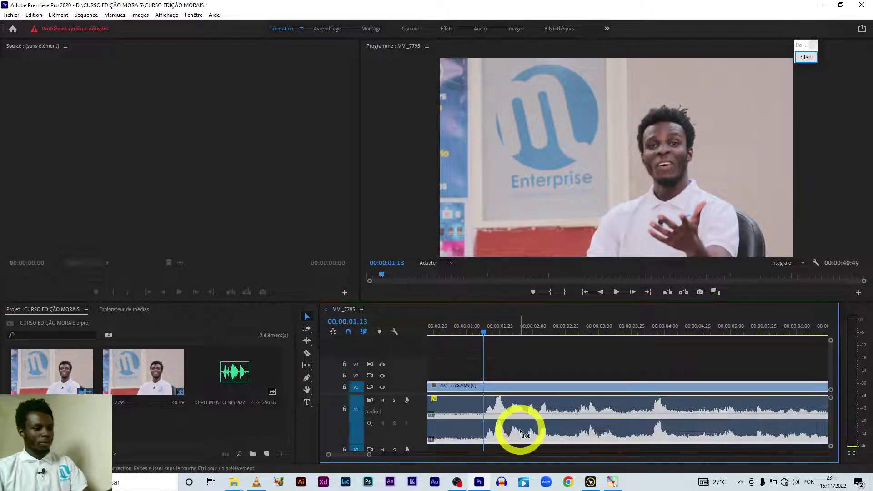
key(ctrl+k)
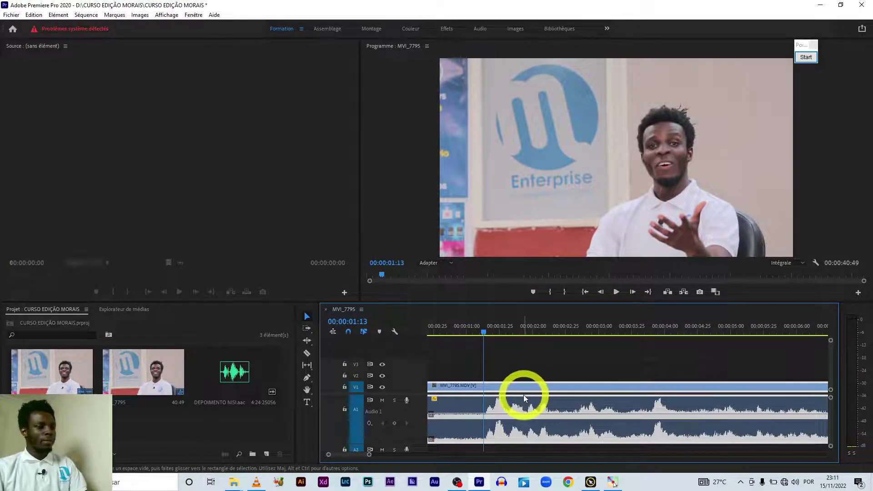
click(524, 395)
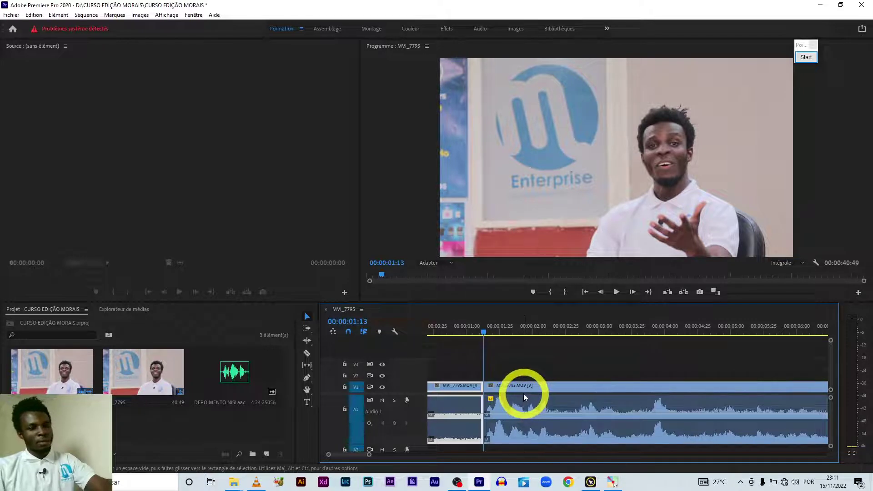
click(468, 399)
key(Delete)
Move the remaining clip flush to 00:00:00:00 and return the playhead there.
drag(519, 385, 441, 388)
click(471, 335)
drag(471, 336, 412, 335)
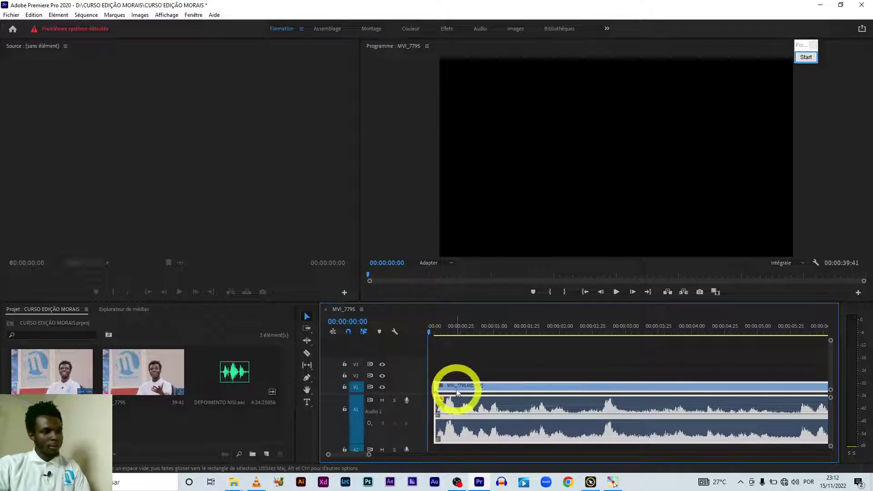
drag(461, 402, 419, 401)
click(431, 335)
drag(432, 335, 390, 327)
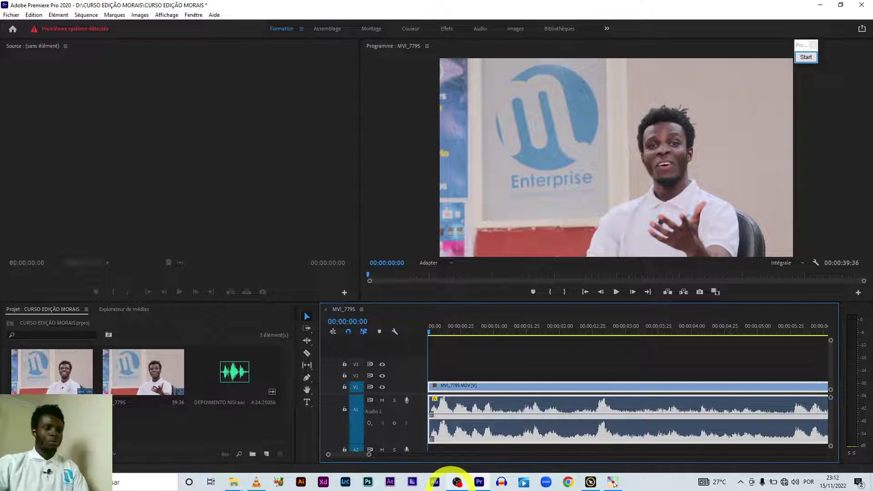
Browse the Clip and Graphics menus, then bring up the Édition menu.
mouse_move(457, 482)
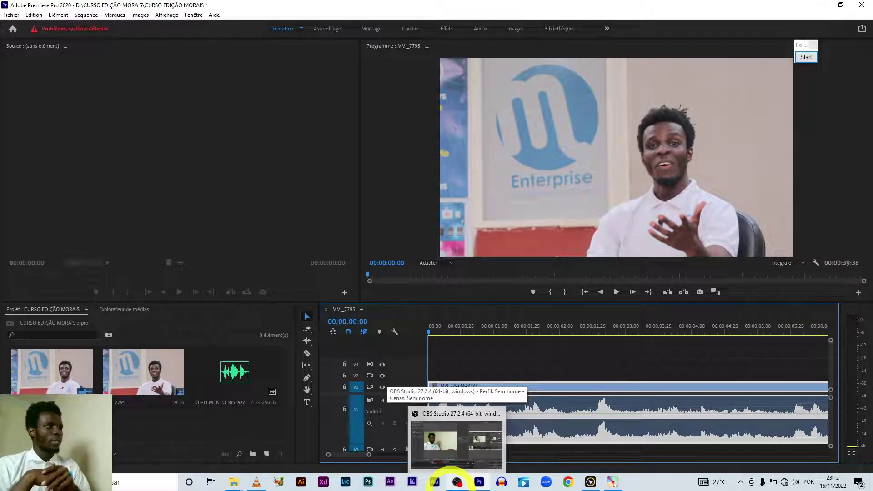
click(58, 15)
mouse_move(41, 16)
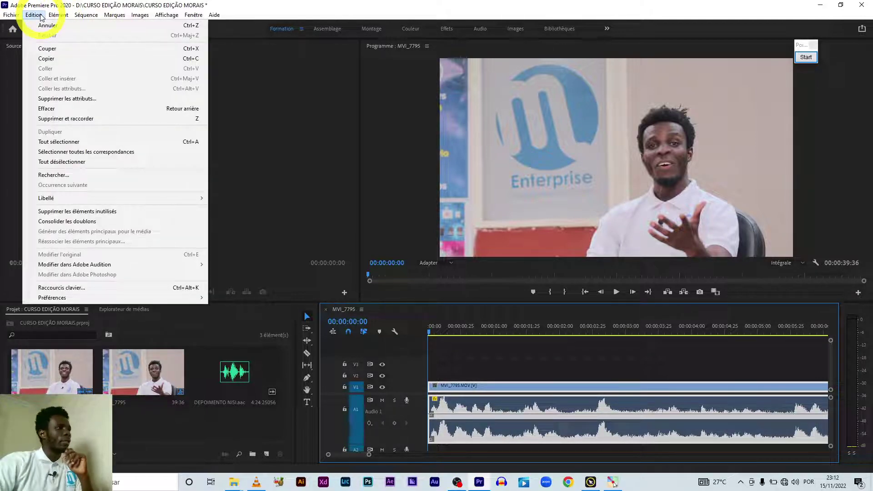
click(140, 15)
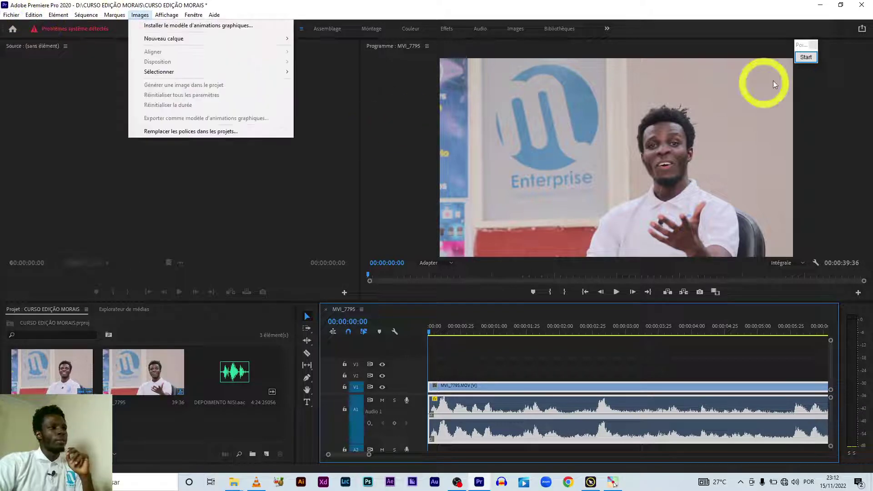
click(815, 58)
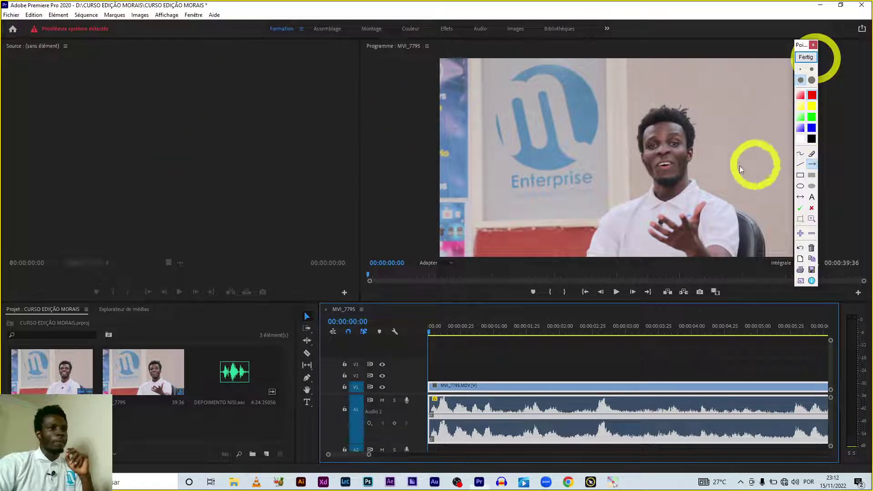
drag(49, 141, 35, 29)
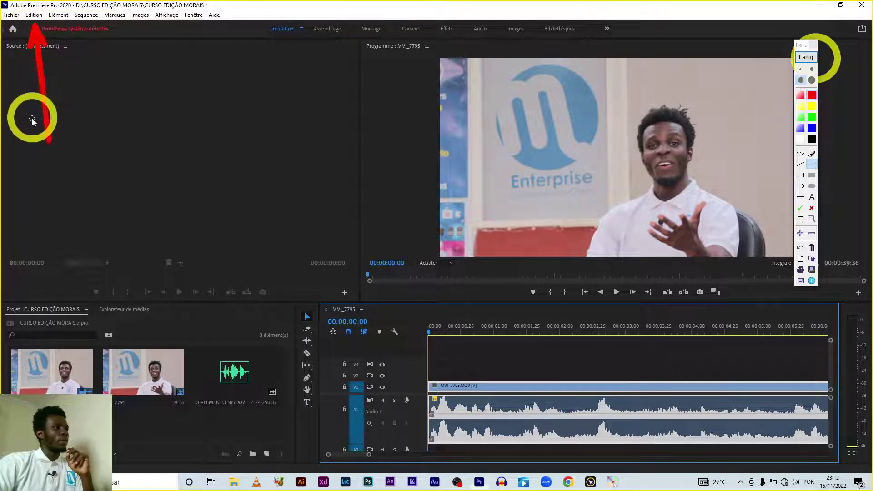
click(805, 57)
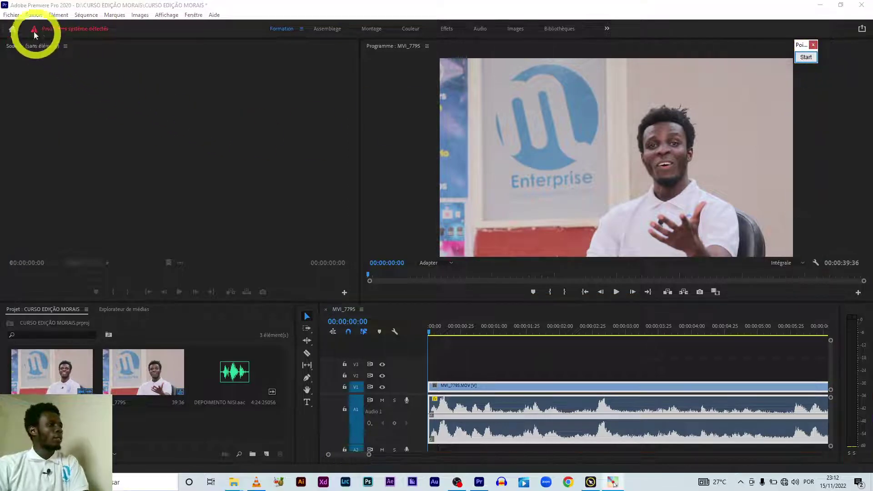
click(34, 15)
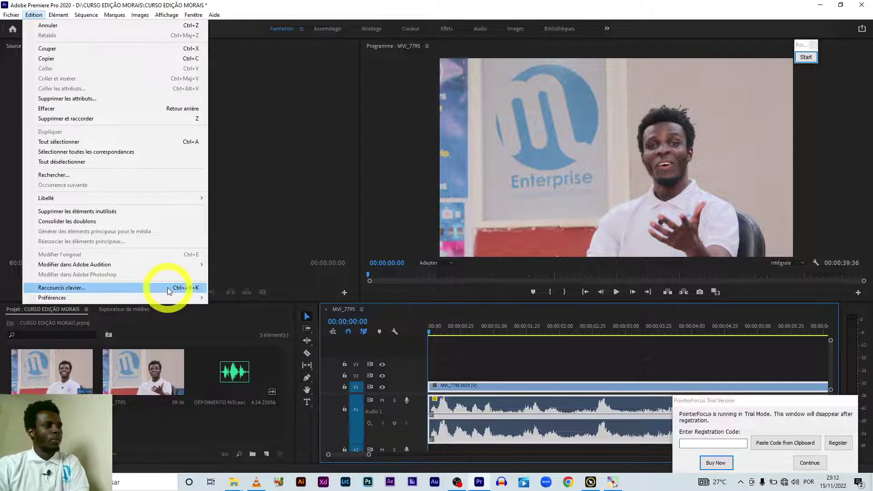
Look through the Raccourcis clavier command list, then dismiss the dialog with OK.
click(167, 287)
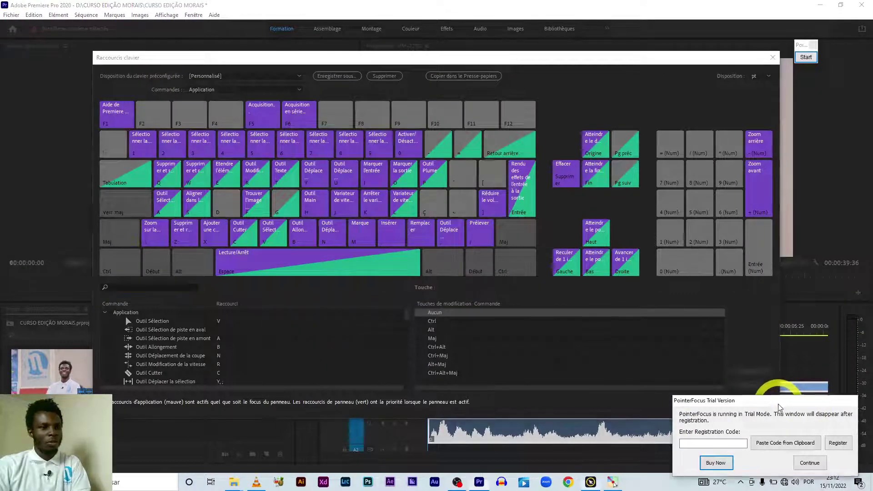
click(810, 463)
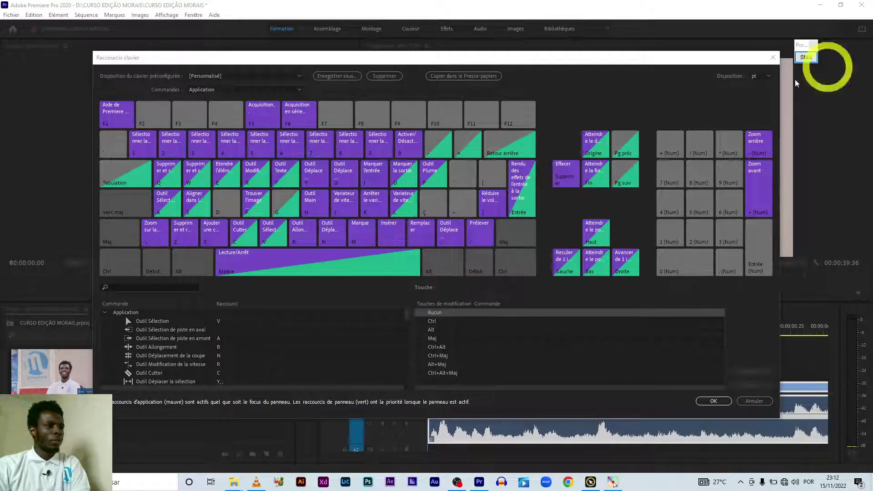
scroll(205, 339, down, 3)
scroll(205, 337, down, 2)
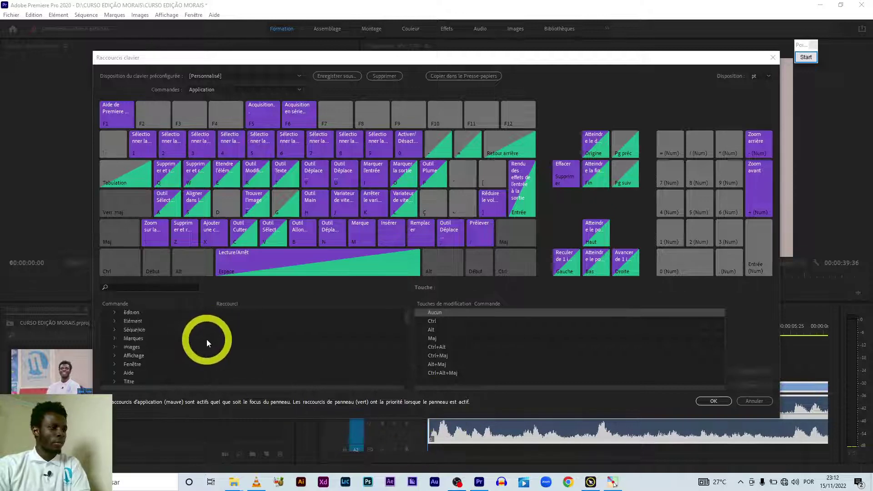
scroll(211, 348, down, 2)
scroll(217, 356, down, 2)
scroll(217, 355, down, 2)
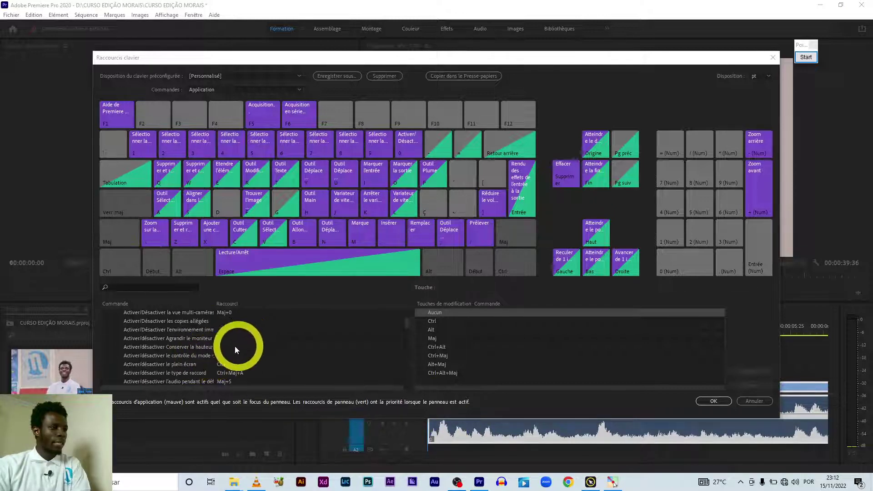
scroll(263, 332, up, 5)
scroll(183, 344, up, 6)
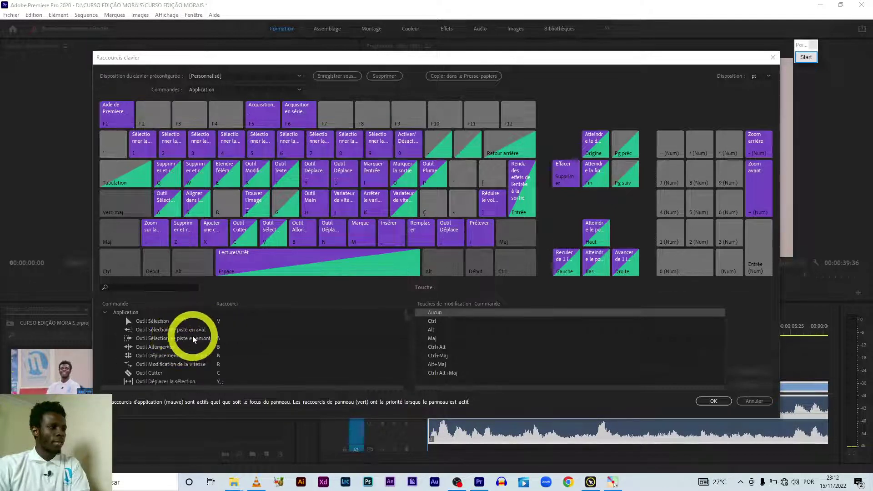
scroll(258, 348, down, 3)
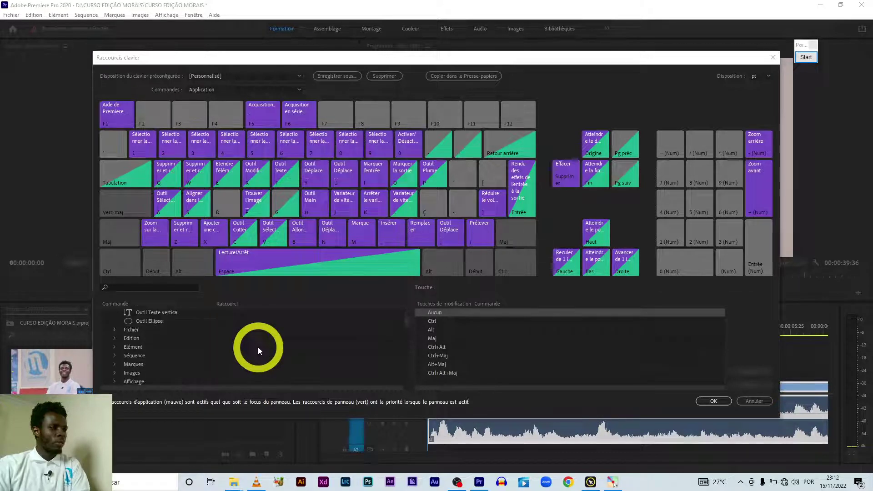
scroll(258, 348, down, 3)
scroll(258, 348, down, 3)
scroll(258, 347, down, 3)
scroll(258, 347, down, 3)
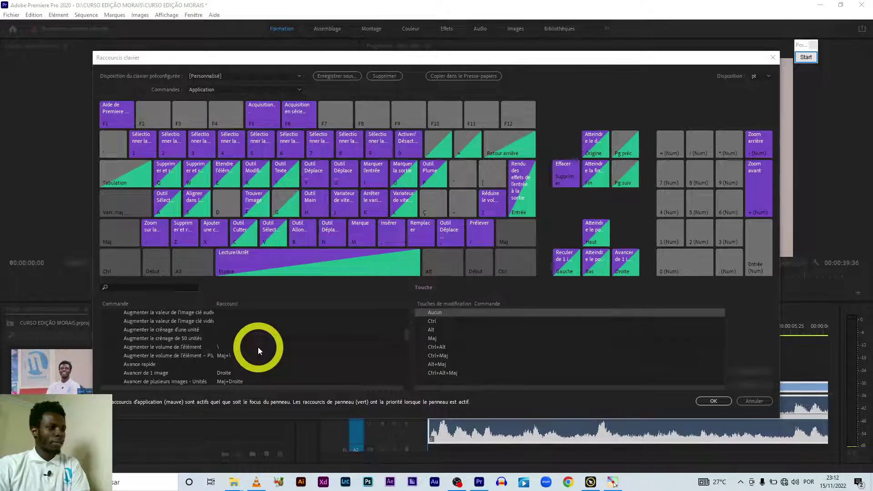
scroll(258, 347, down, 3)
scroll(258, 347, down, 3)
scroll(258, 348, down, 3)
scroll(258, 348, down, 3)
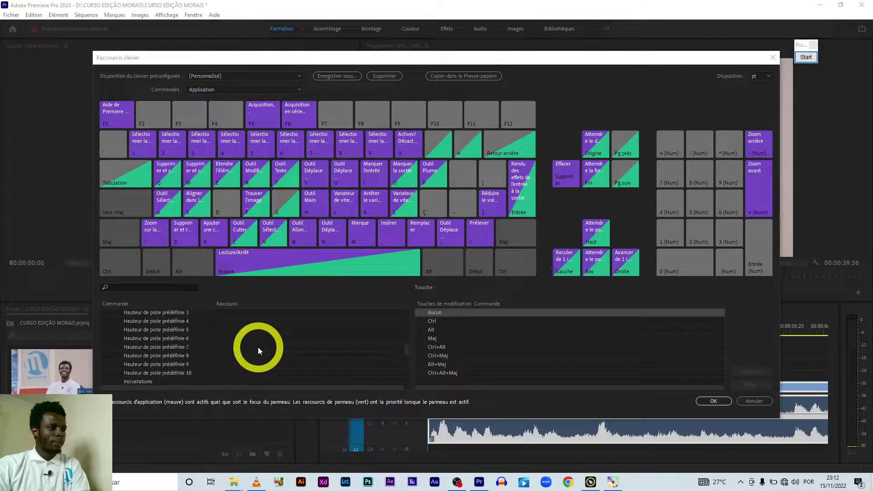
scroll(257, 348, down, 3)
scroll(258, 347, down, 3)
scroll(258, 347, down, 3)
scroll(258, 348, down, 3)
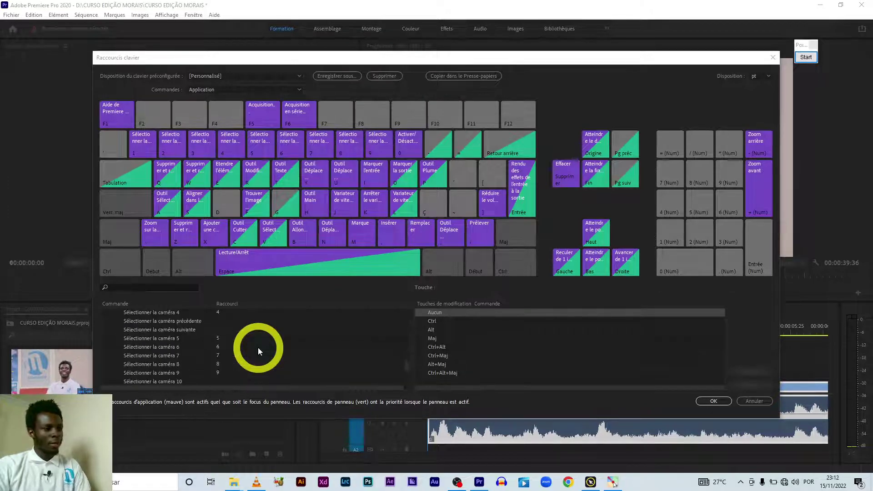
scroll(258, 348, down, 3)
scroll(258, 347, down, 3)
scroll(258, 348, down, 3)
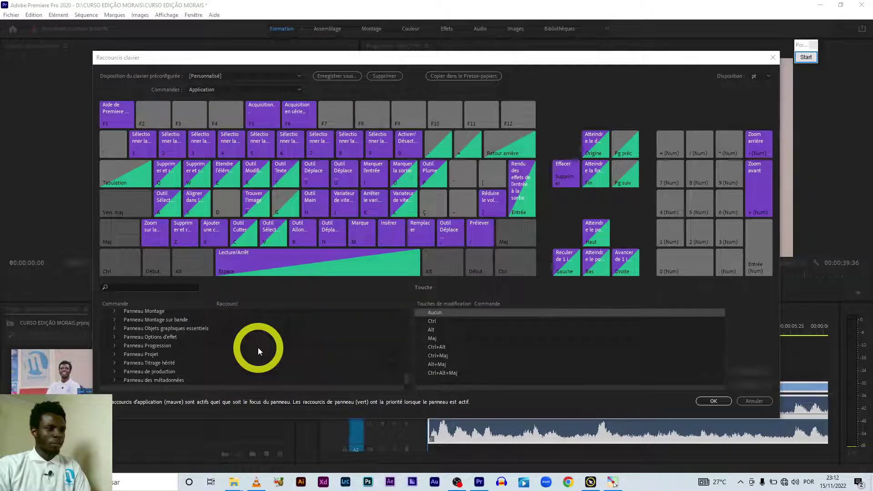
scroll(273, 349, down, 3)
scroll(282, 347, down, 3)
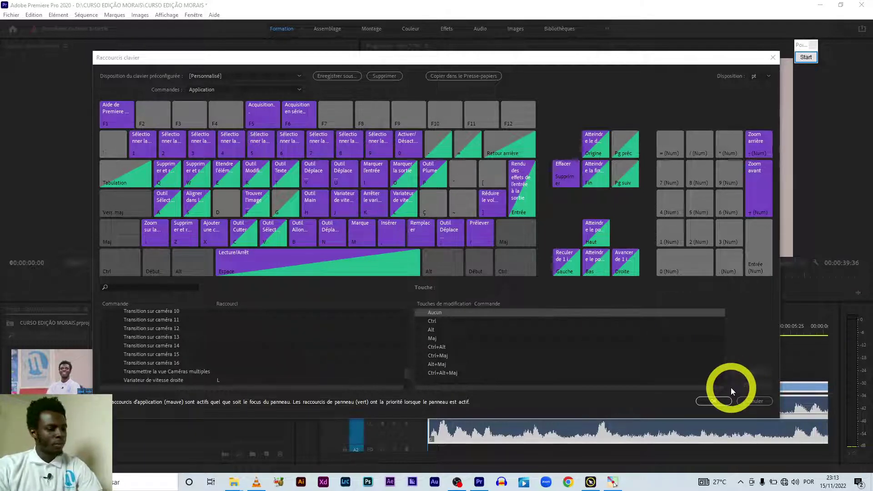
click(722, 401)
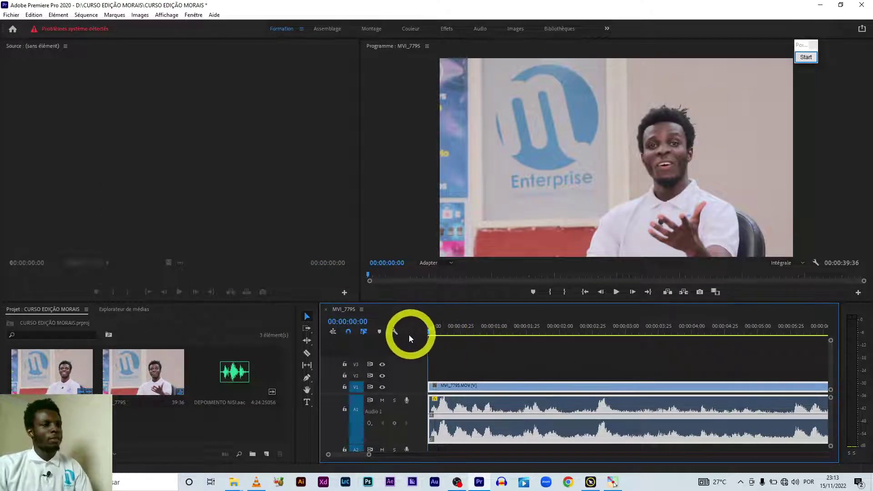
Preview the trimmed interview, zoom the timeline to the full clip, and replay from start to 00:00:14:14.
key(space)
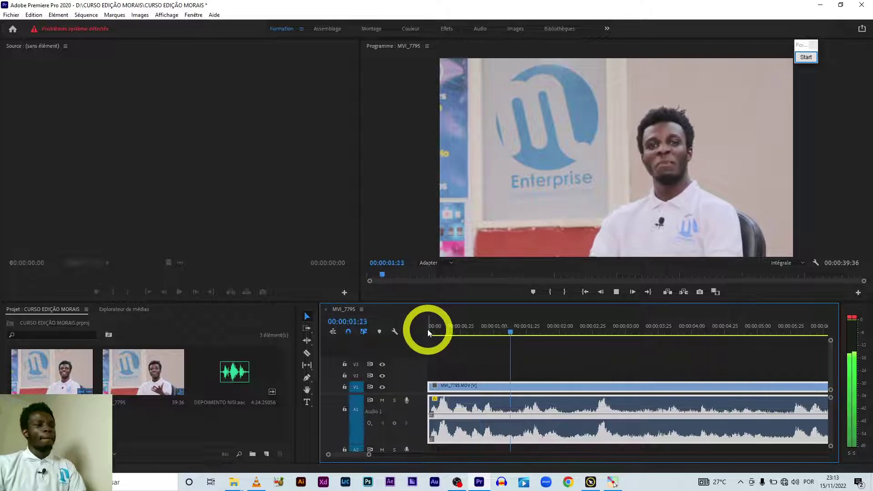
key(space)
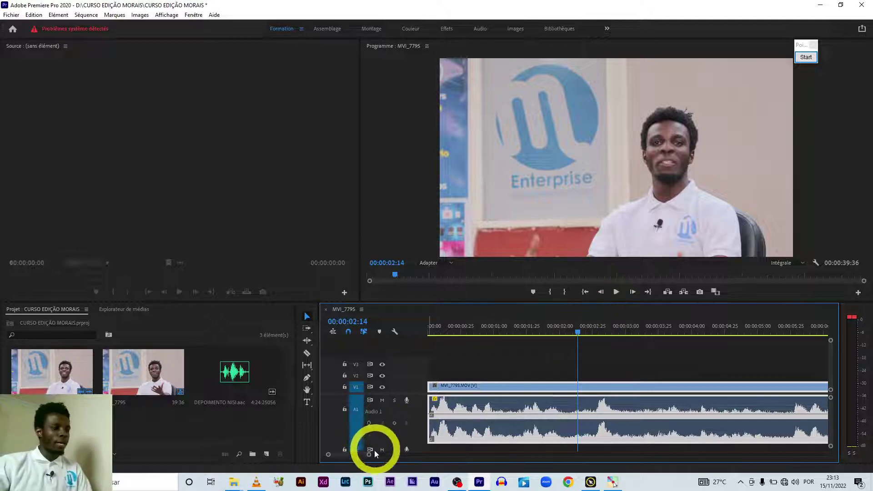
drag(368, 457, 486, 437)
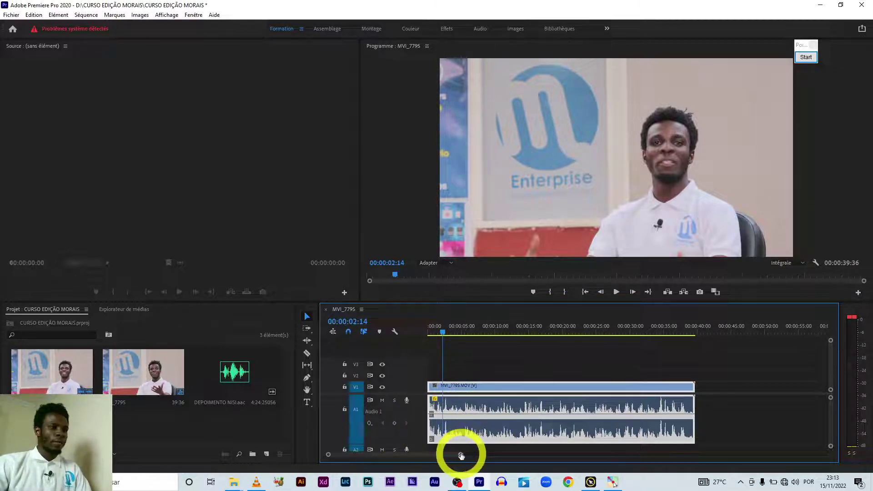
drag(461, 455, 404, 455)
key(Home)
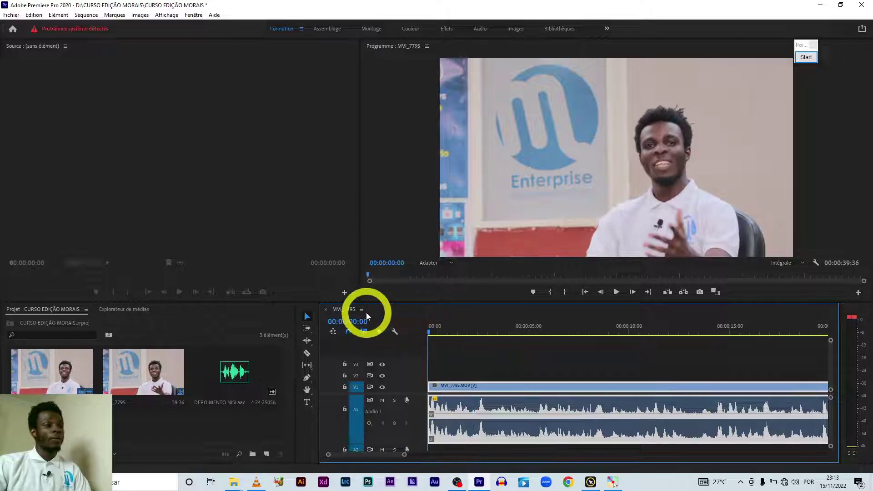
key(space)
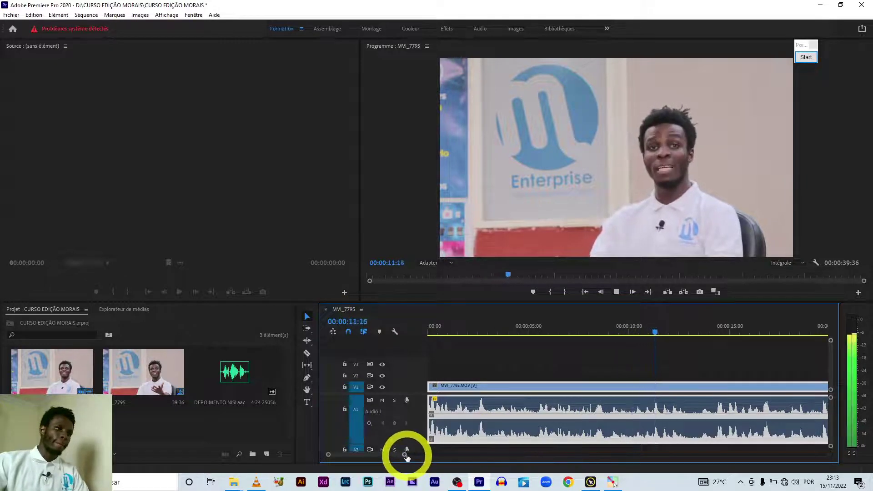
drag(405, 455, 459, 455)
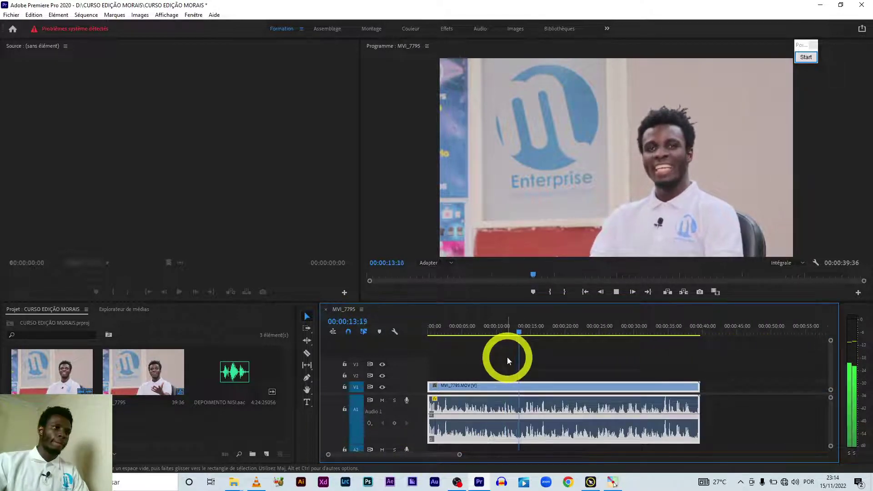
key(space)
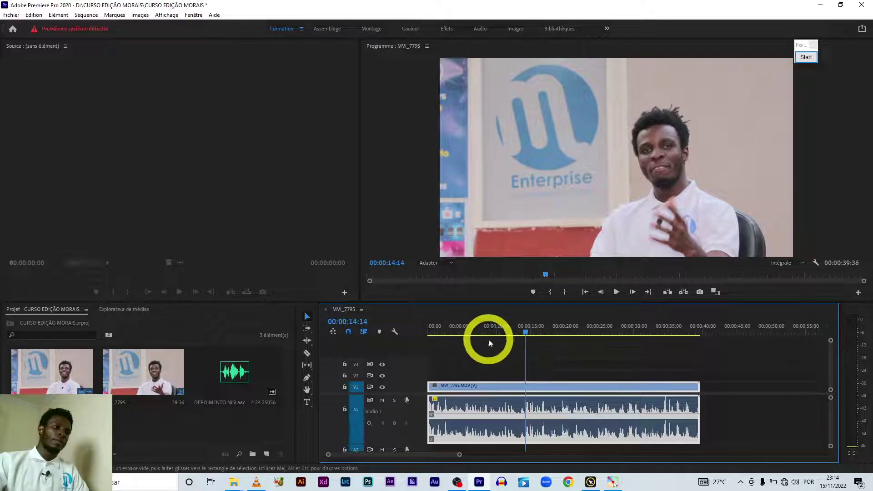
click(487, 351)
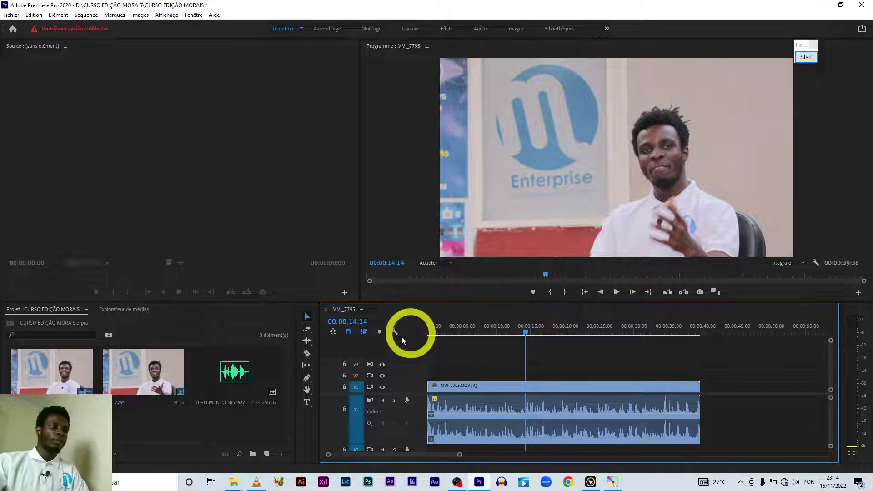
Add an orange marker named CORTAR AQUI at 00:00:14:14.
click(380, 332)
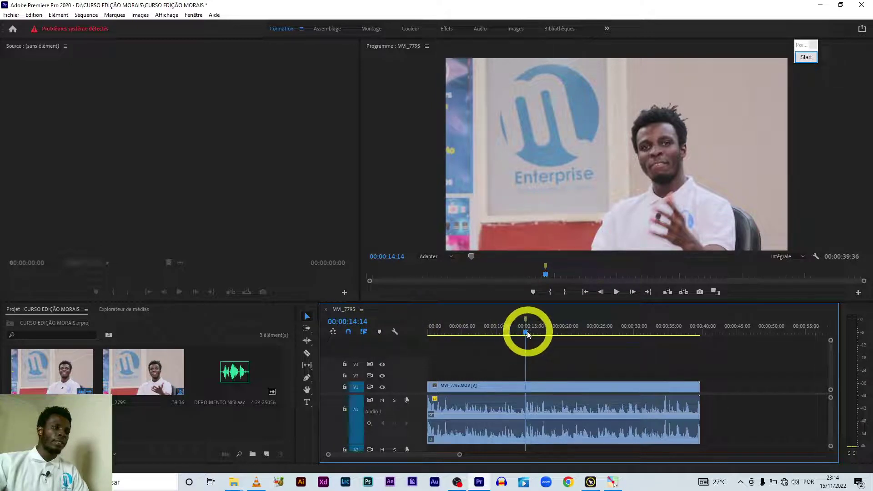
mouse_move(527, 335)
mouse_down()
mouse_move(504, 334)
mouse_move(524, 336)
mouse_up()
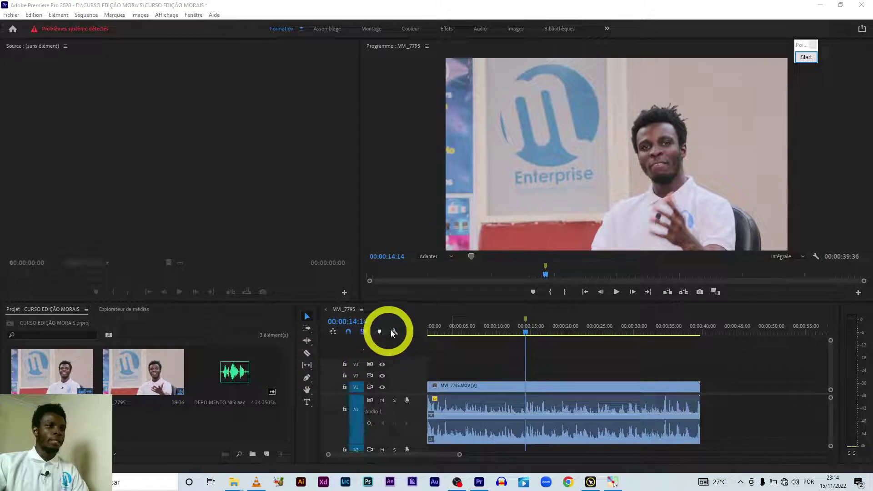
double_click(525, 318)
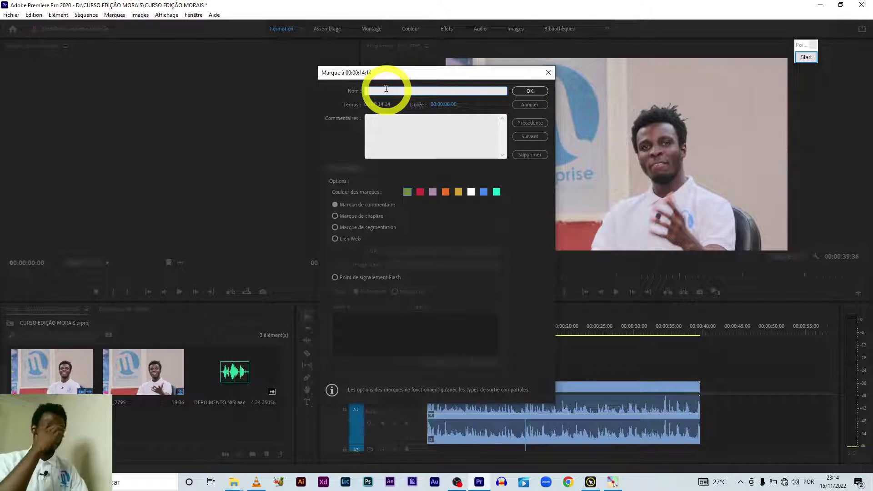
text(CORTAR AQUI)
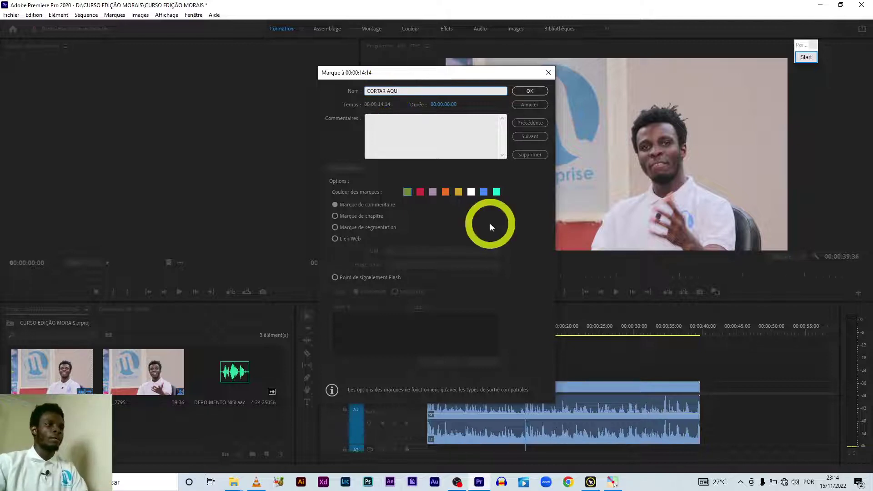
click(446, 192)
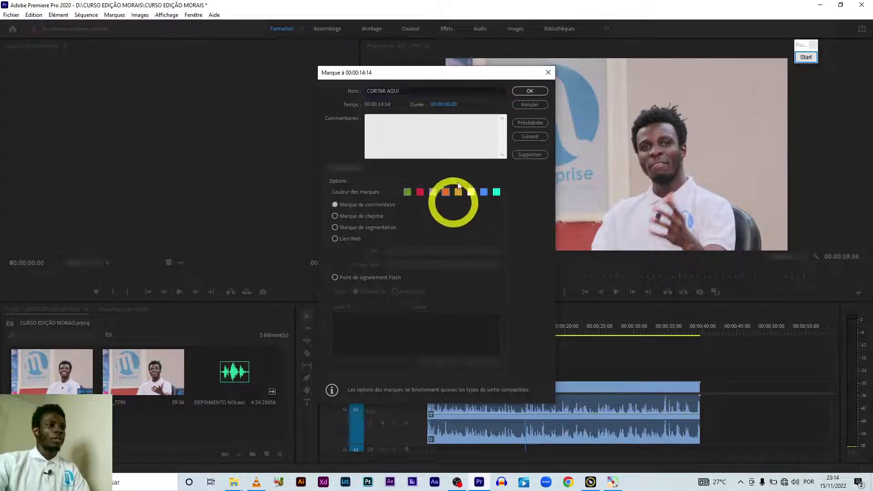
click(528, 91)
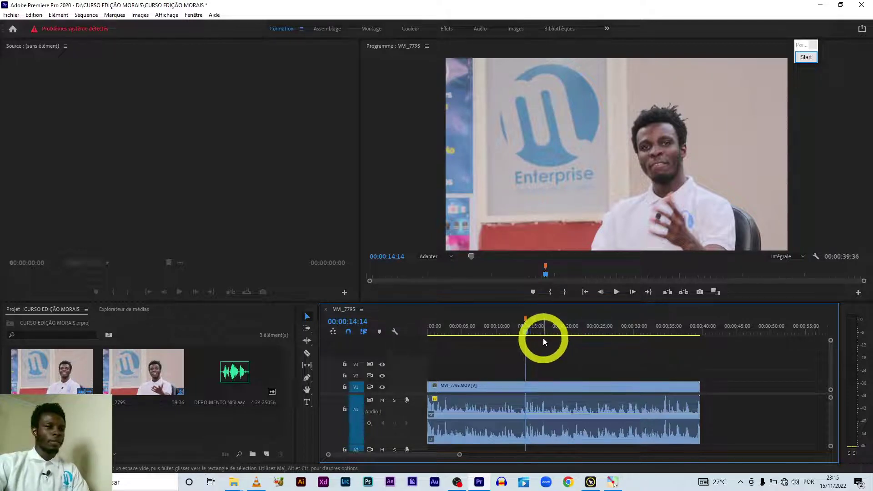
Replay from about 00:00:13:28, just before CORTAR AQUI, and stop at 00:00:25:36.
click(521, 335)
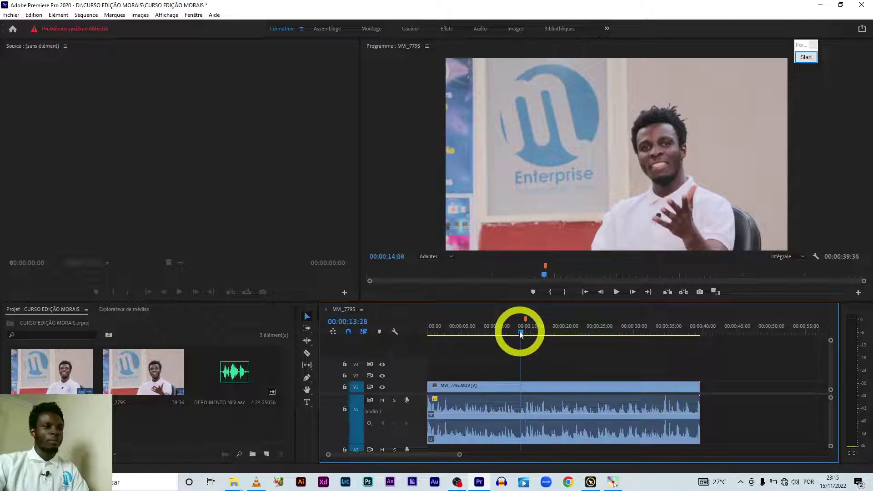
drag(521, 335, 515, 333)
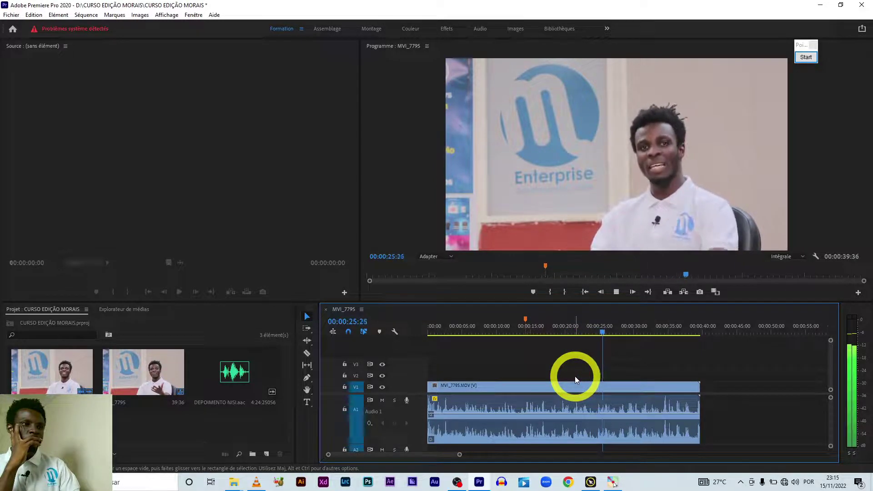
key(space)
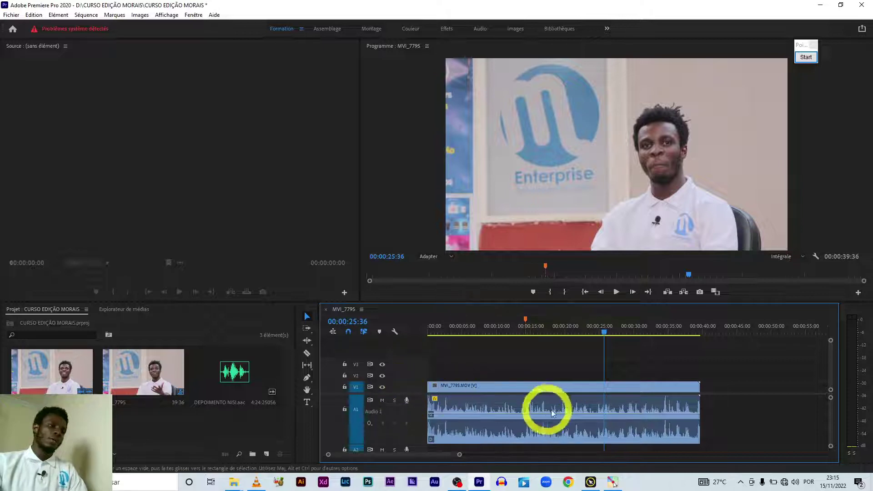
Zoom in, scrub to 00:00:15:30, and play up to 00:00:19:18.
scroll(566, 386, up, 5)
click(537, 332)
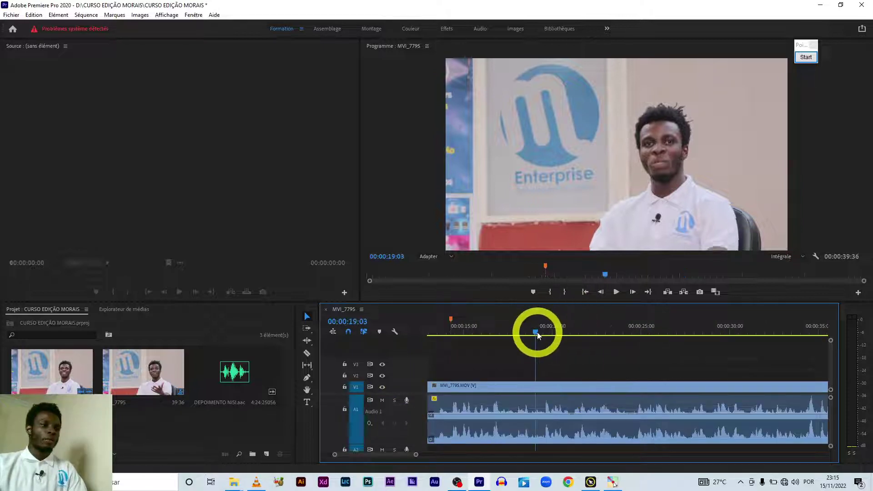
drag(537, 332, 476, 322)
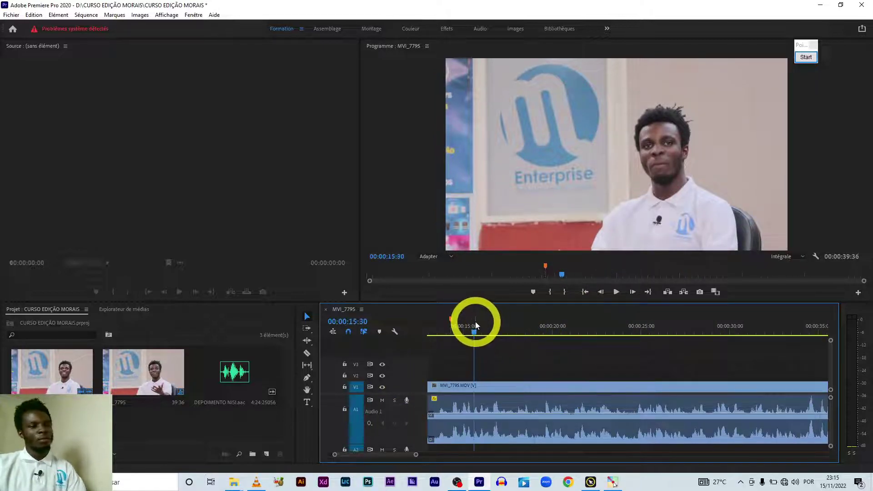
key(space)
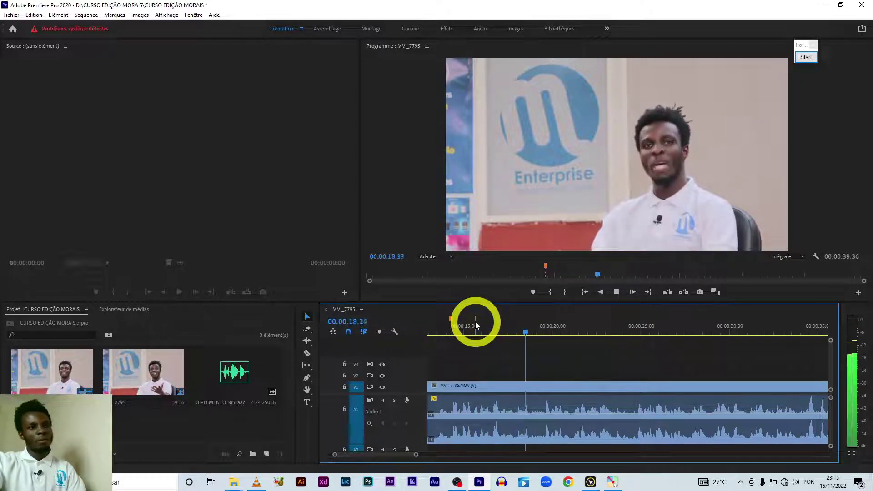
key(space)
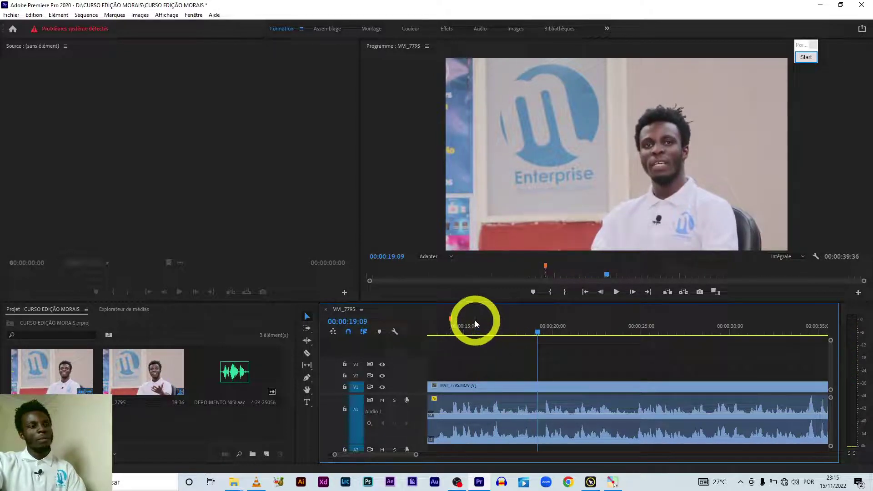
key(space)
key(space)
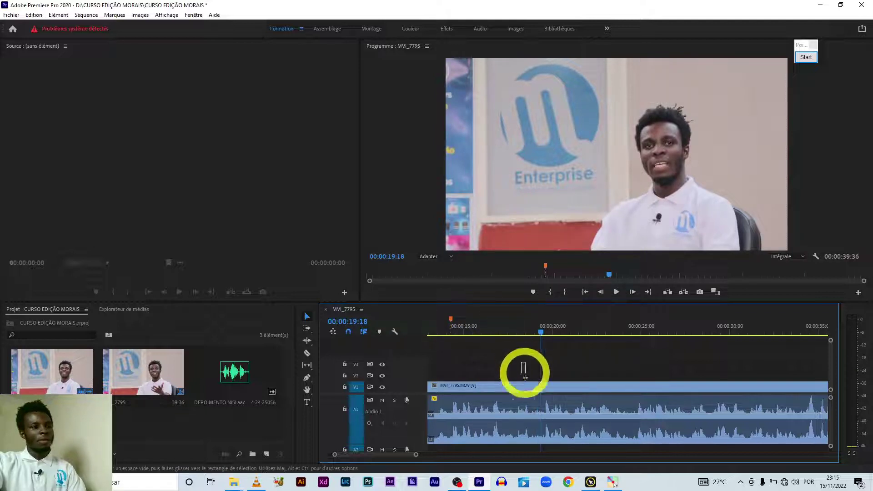
Add a second, green marker at 00:00:19:18 and resume playback.
click(525, 382)
click(464, 370)
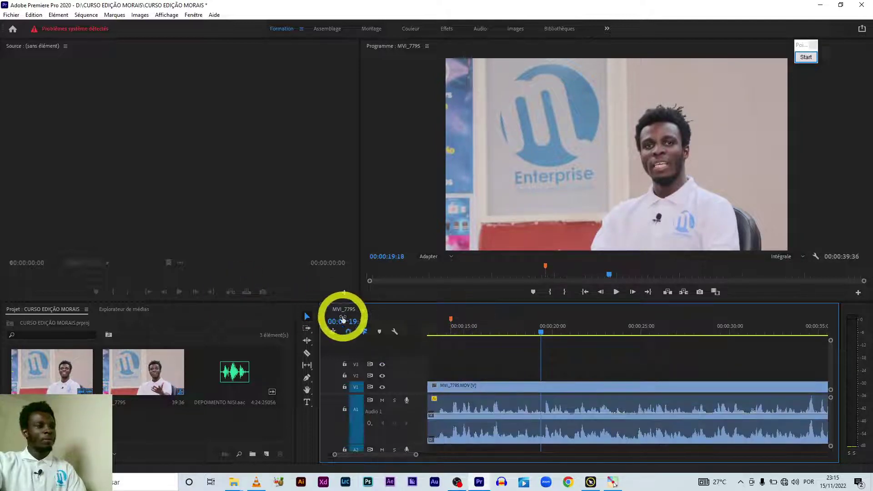
click(380, 332)
key(space)
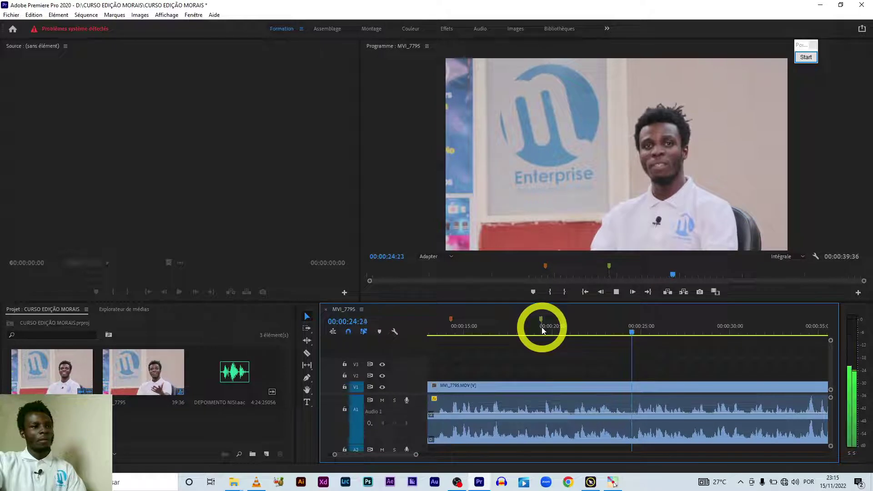
Stop at 00:00:25:23, re-preview around 00:00:18, and park the playhead at 00:00:19:18.
key(space)
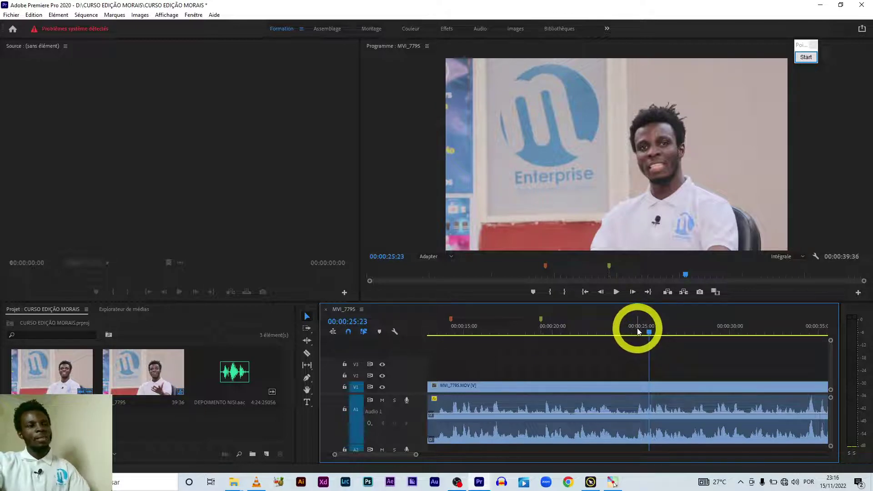
click(545, 328)
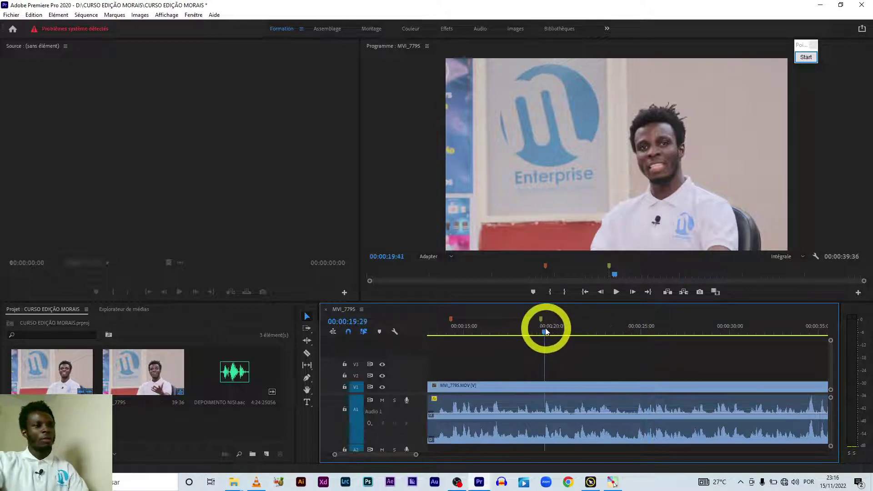
drag(545, 328, 518, 324)
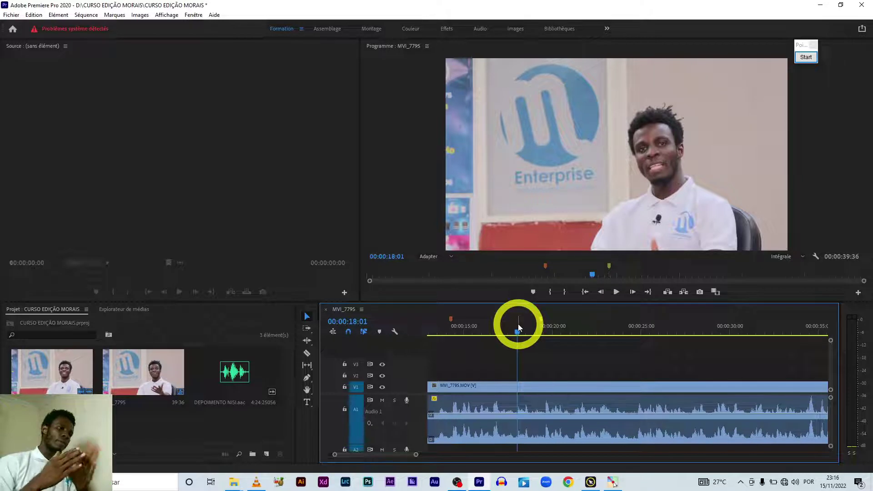
mouse_move(490, 326)
mouse_down()
mouse_move(545, 328)
mouse_move(463, 333)
mouse_up()
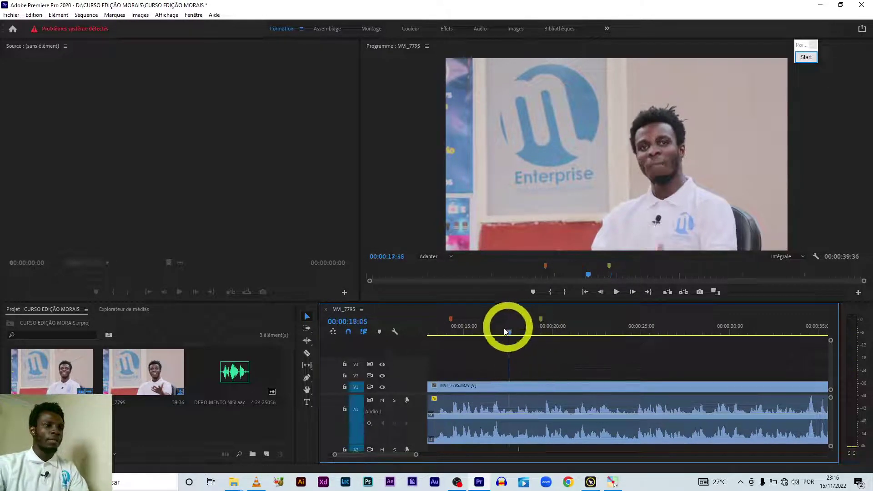
key(space)
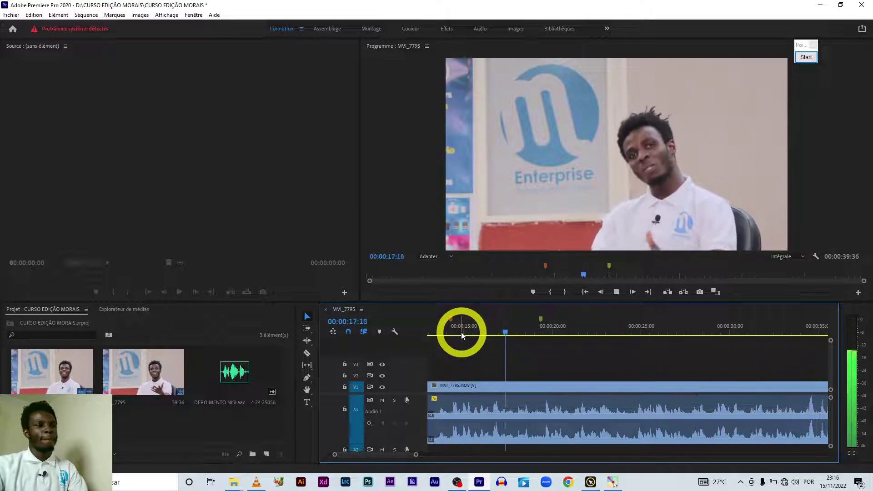
key(space)
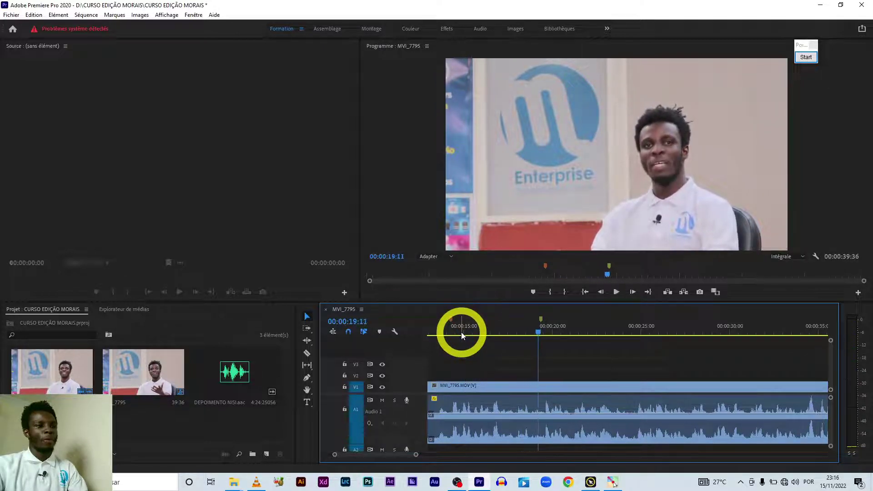
click(541, 332)
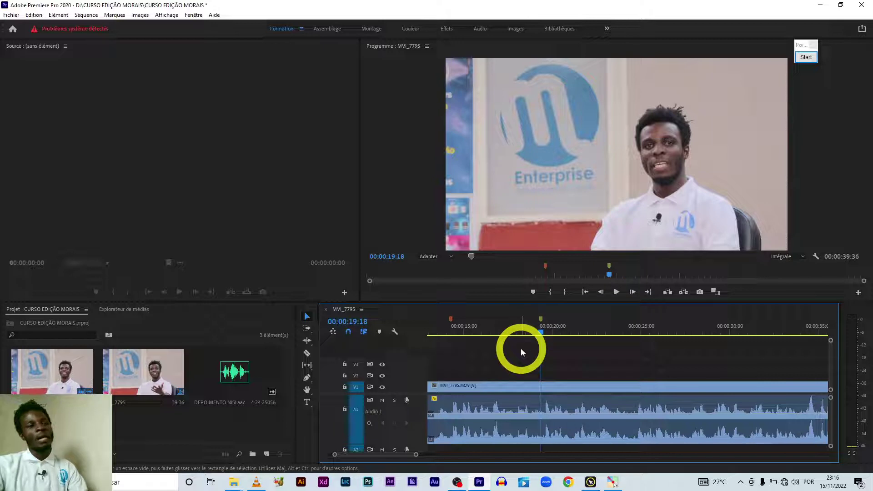
Split the MVI_7795 video and audio at 00:00:19:18 and play on from the cut.
click(525, 400)
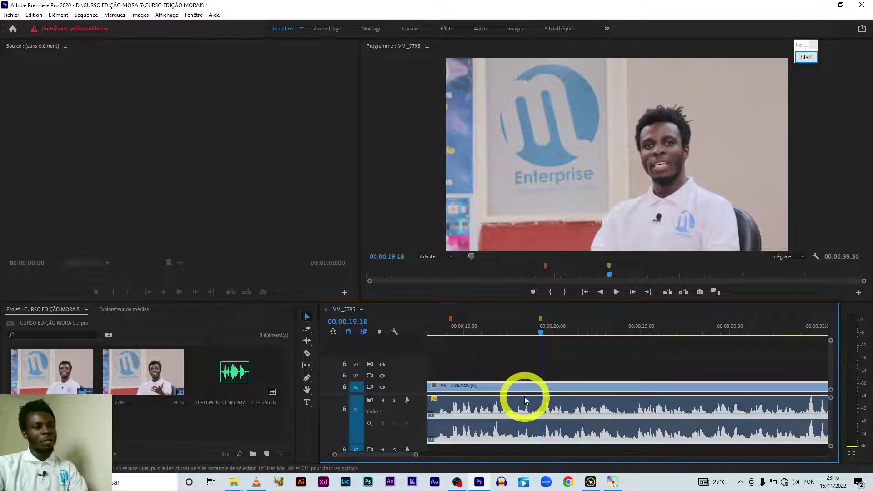
key(ctrl+k)
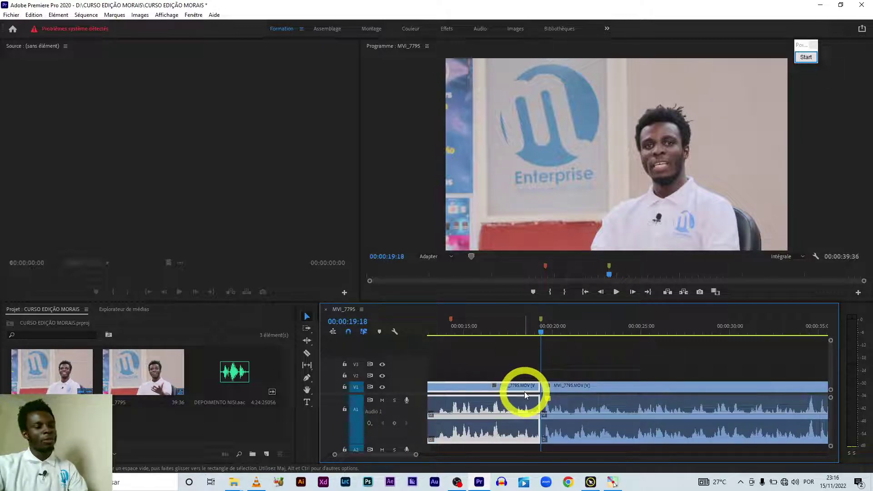
key(space)
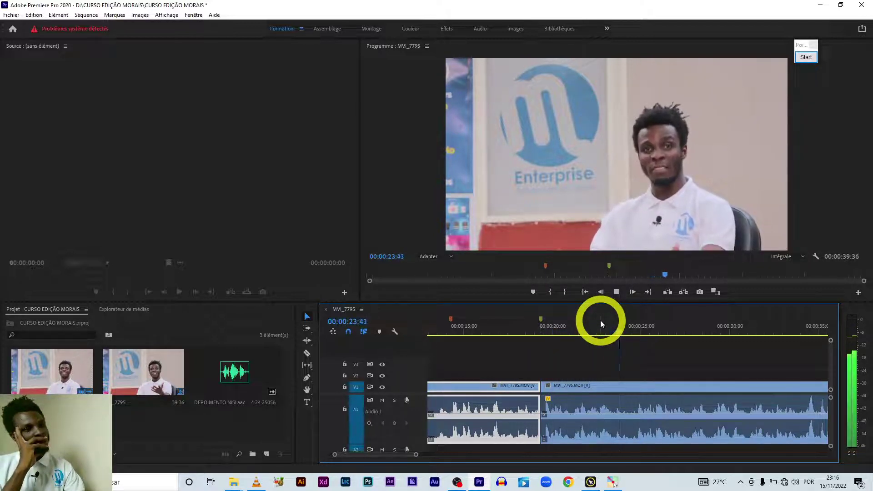
key(space)
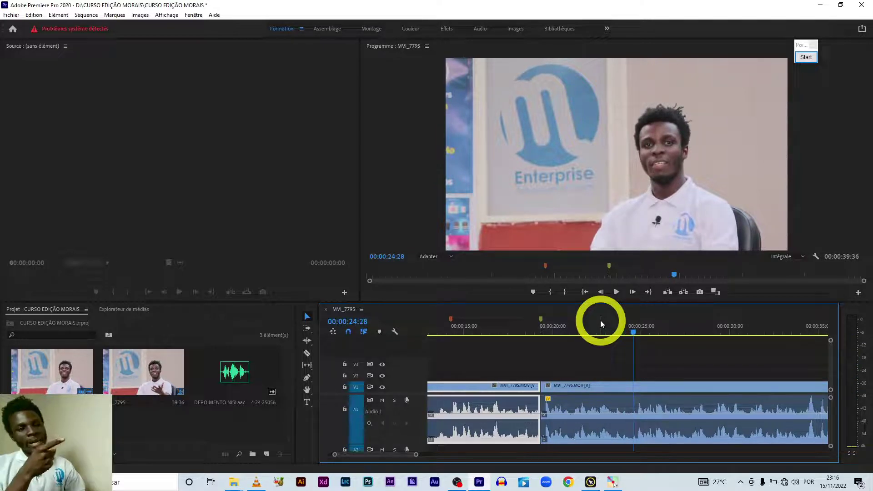
Replay the section after the cut to find the next cut point at 00:00:24:39.
click(616, 292)
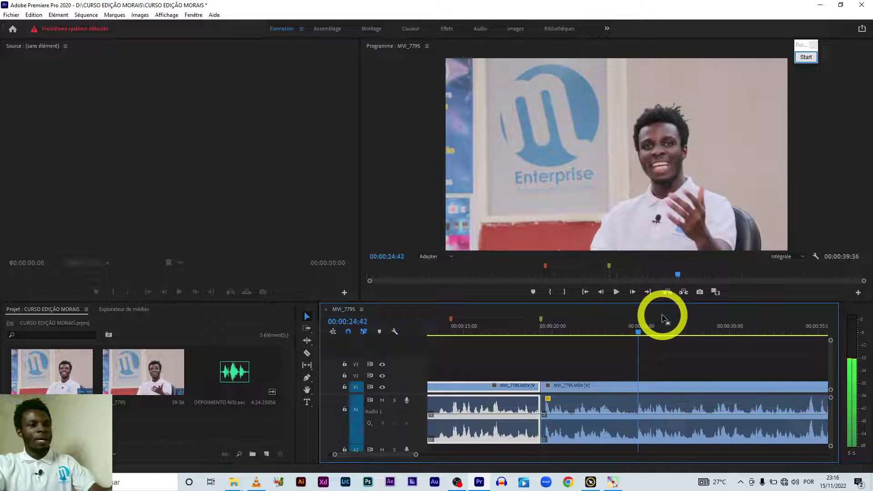
key(space)
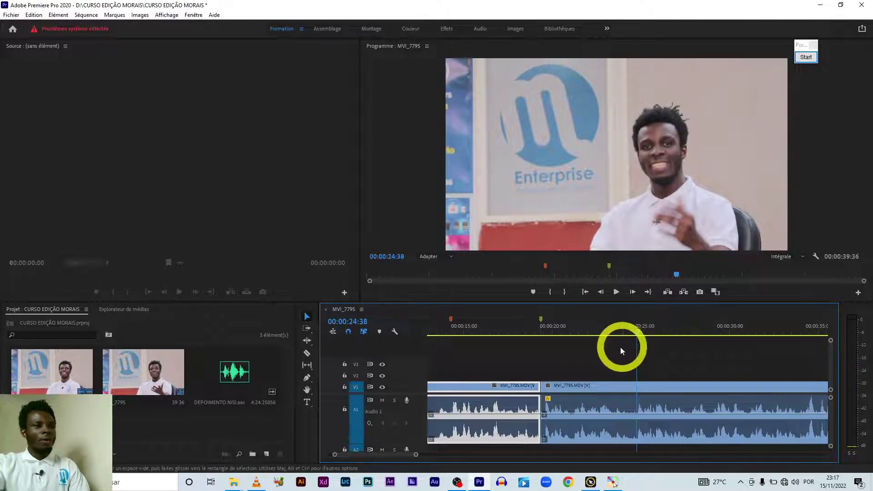
click(543, 334)
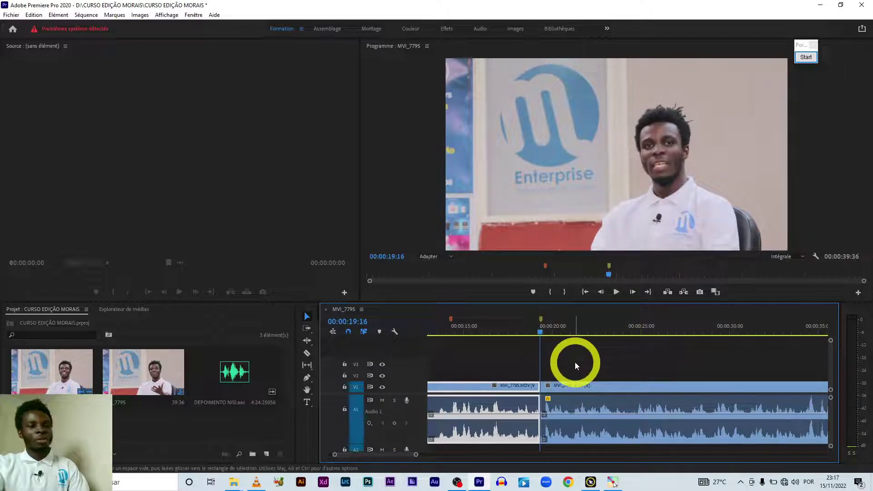
key(space)
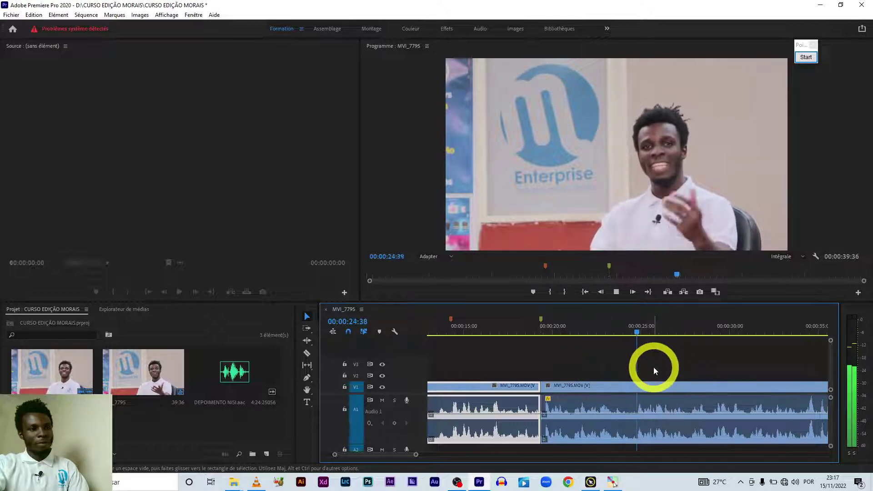
key(space)
key(Left)
key(Left)
key(Left)
key(Left)
key(Left)
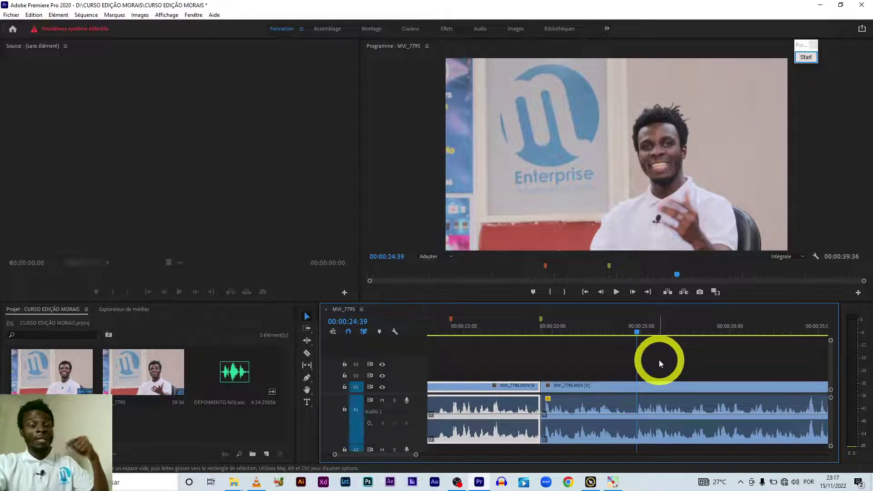
Select the second MVI_7795 clip, undoing an accidental delete of it.
click(587, 393)
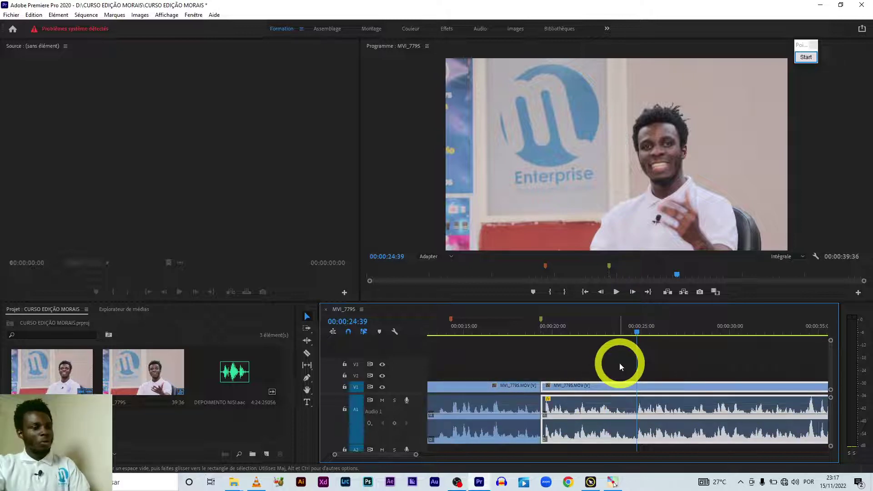
key(Delete)
key(ctrl+z)
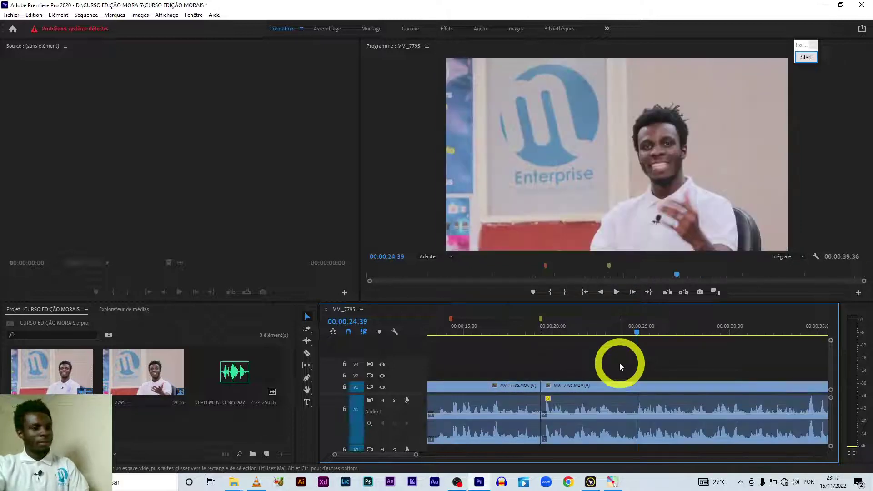
click(610, 383)
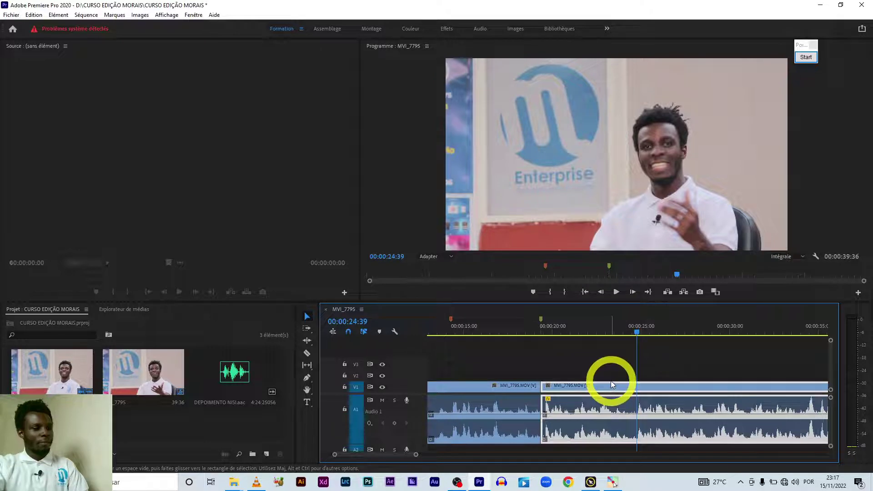
Cut at 00:00:24:39, delete the middle piece, and butt the last clip against the first.
key(ctrl+k)
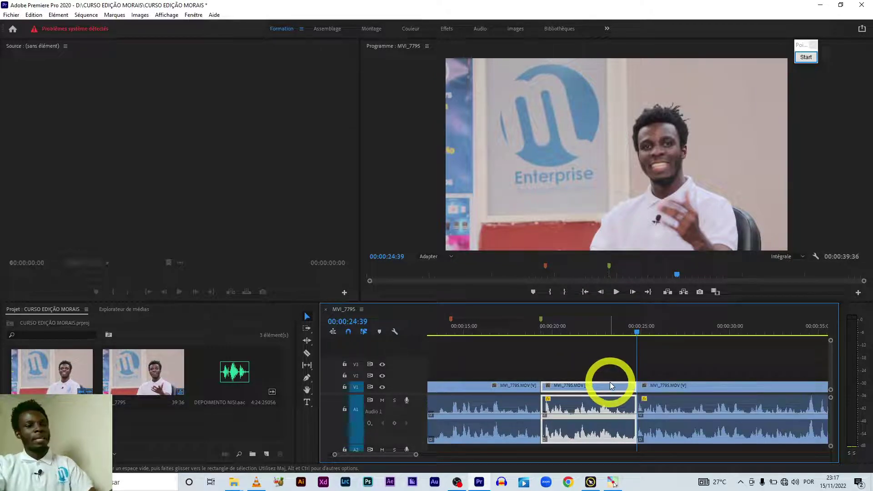
key(Delete)
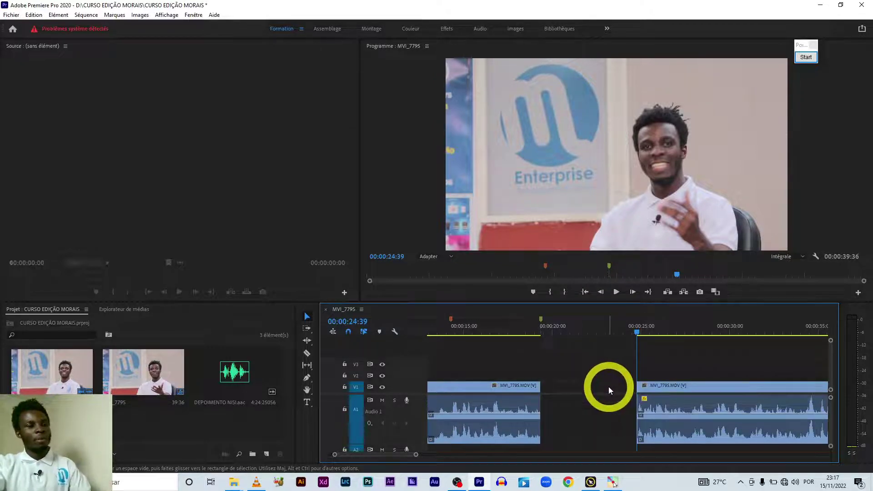
click(609, 387)
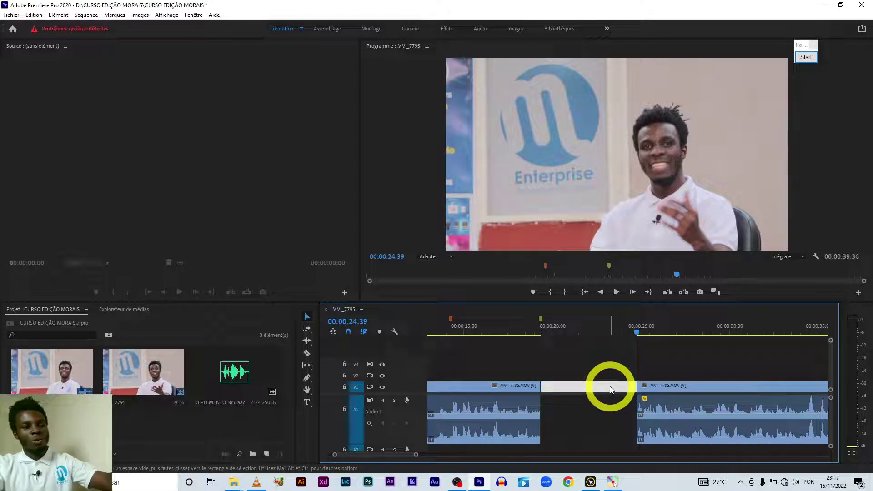
key(Delete)
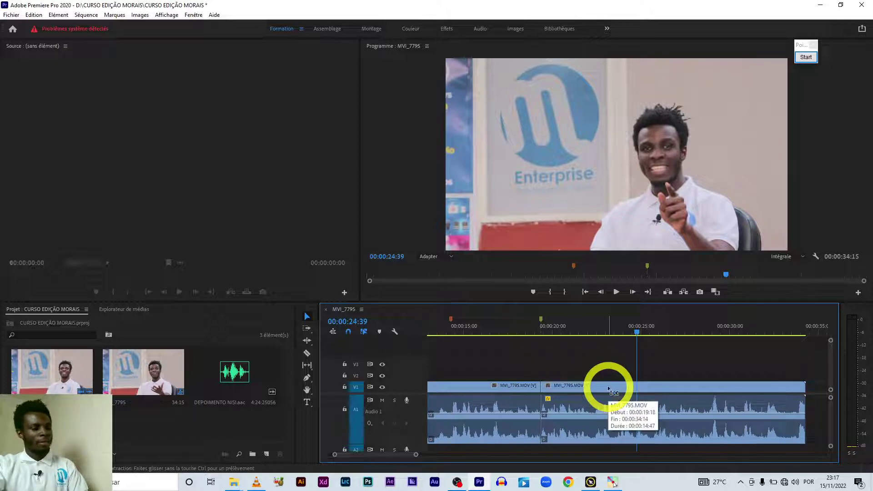
key(ctrl+z)
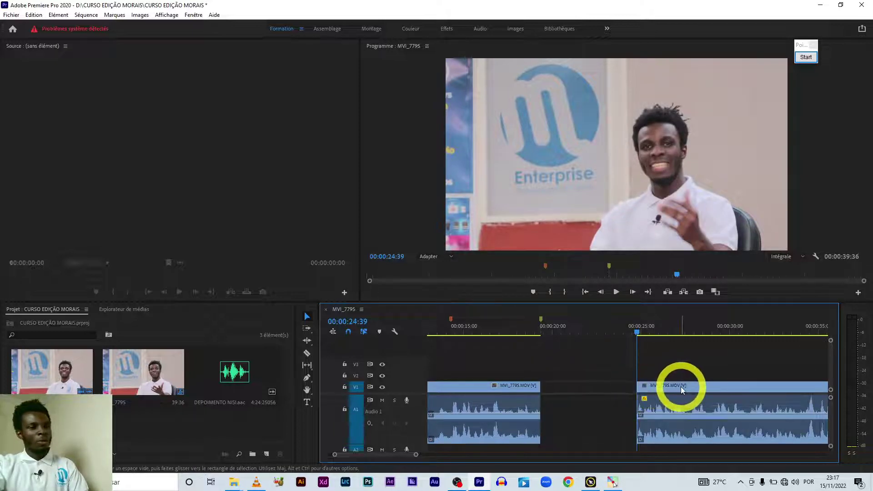
drag(681, 387, 610, 403)
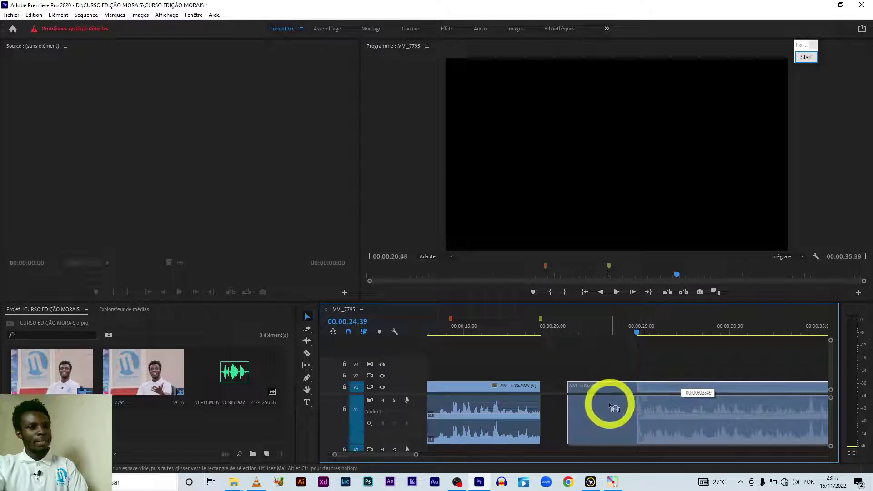
drag(609, 403, 587, 400)
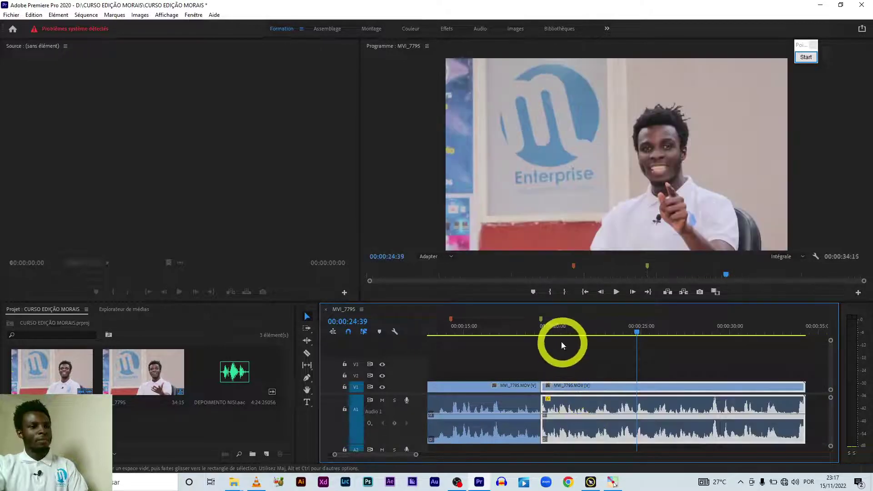
click(539, 336)
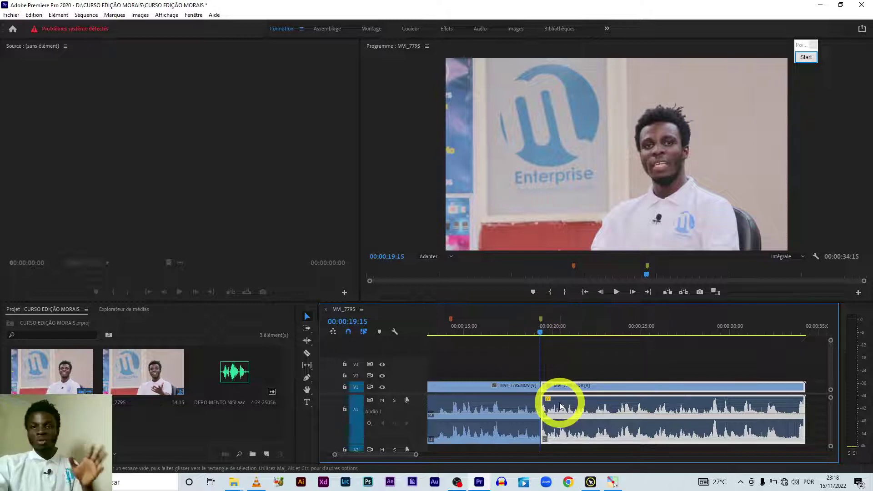
mouse_move(561, 406)
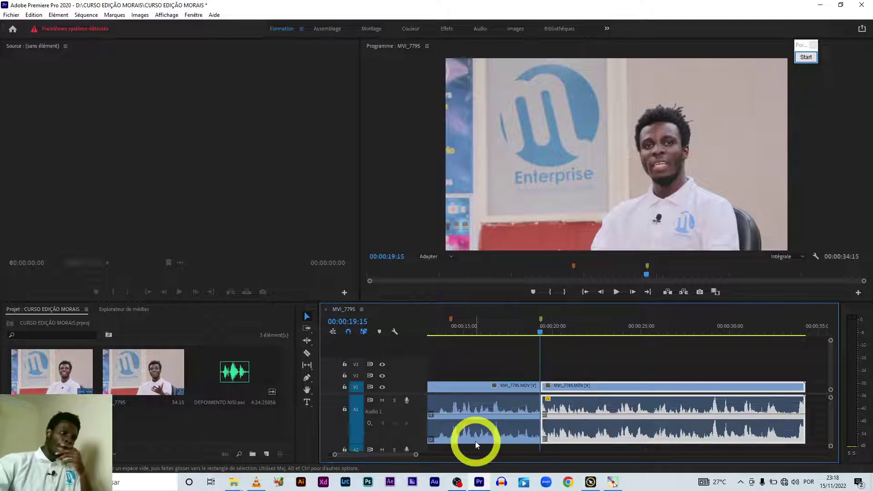
drag(555, 388, 581, 399)
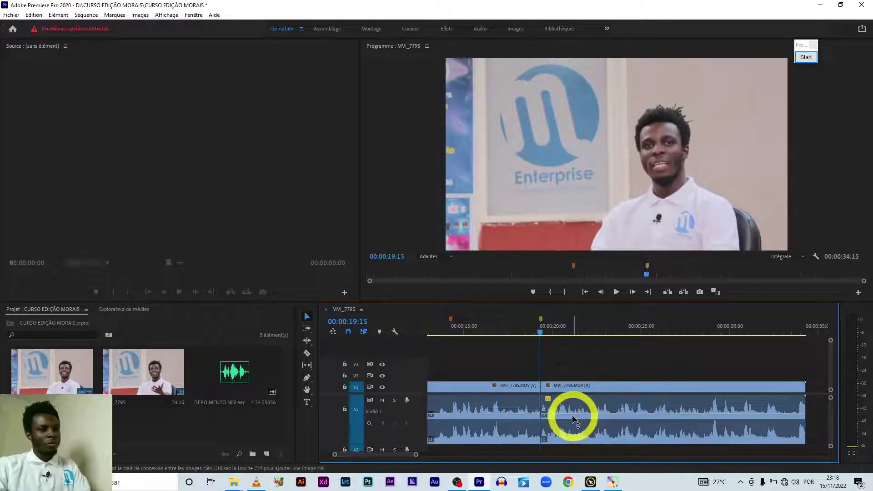
drag(550, 324, 520, 333)
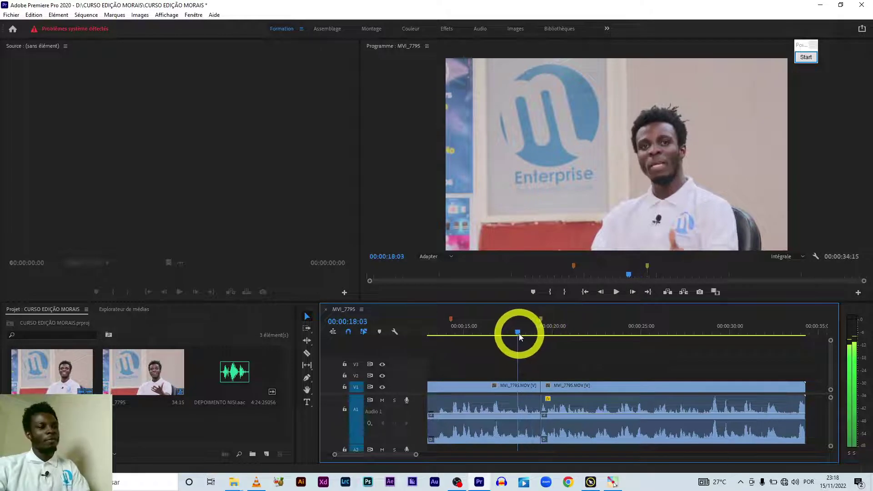
key(space)
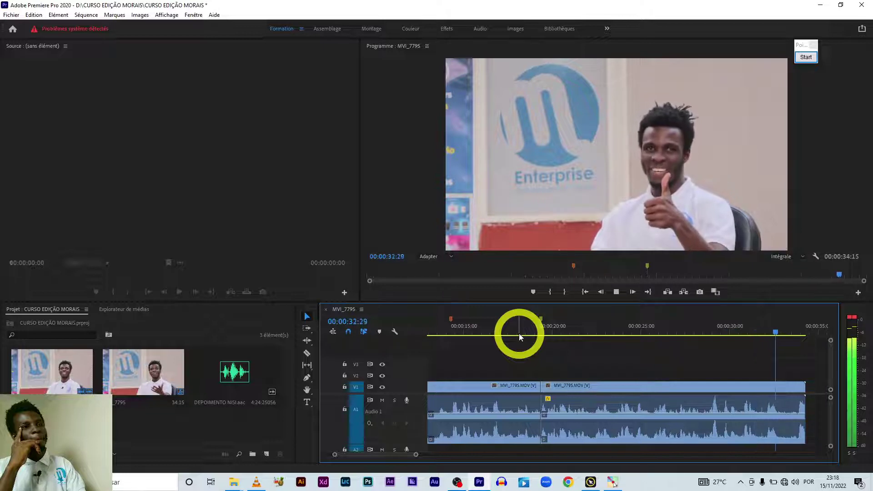
key(space)
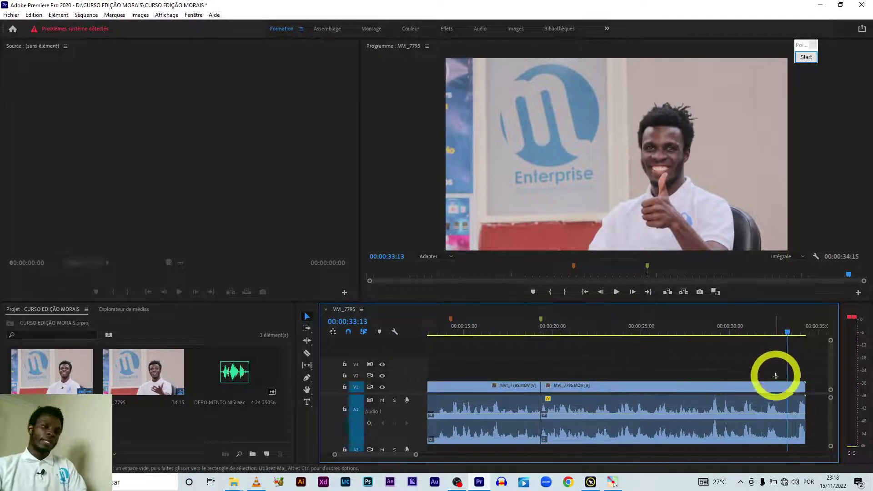
Split the second MVI_7795 clip at the playhead.
click(780, 401)
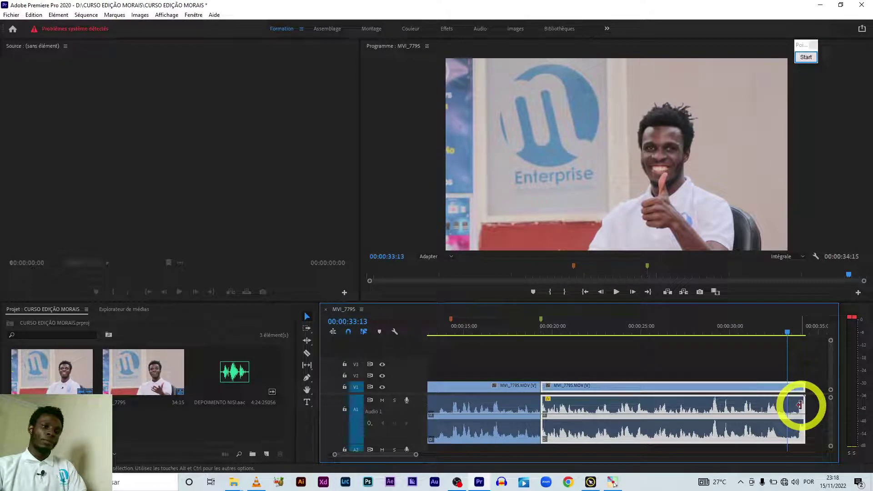
key(ctrl+k)
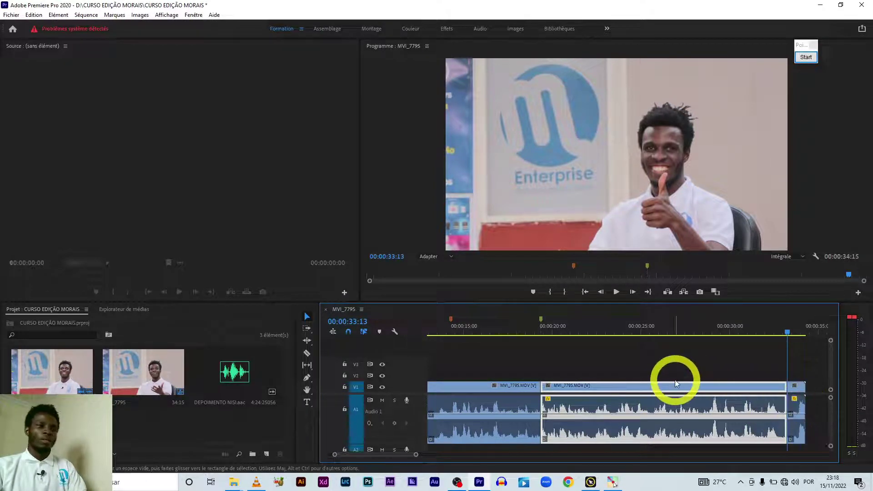
key(space)
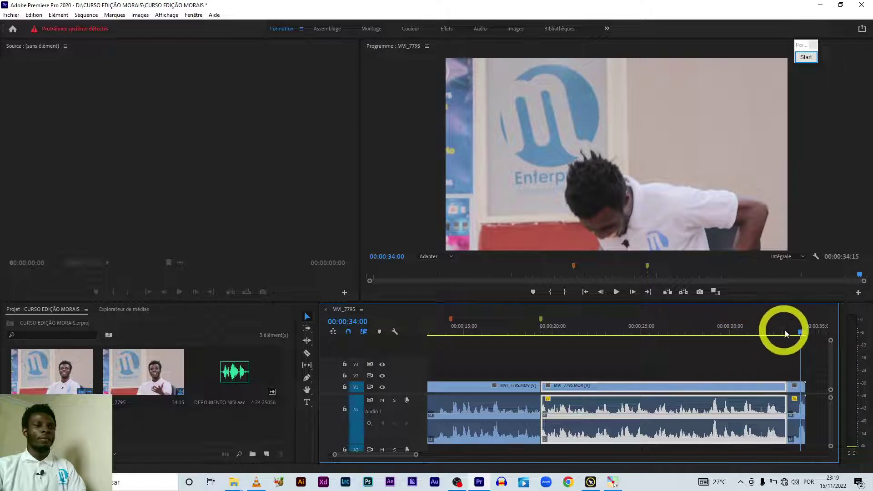
Delete the short end piece so the sequence ends at 00:00:33:13.
click(797, 404)
click(796, 367)
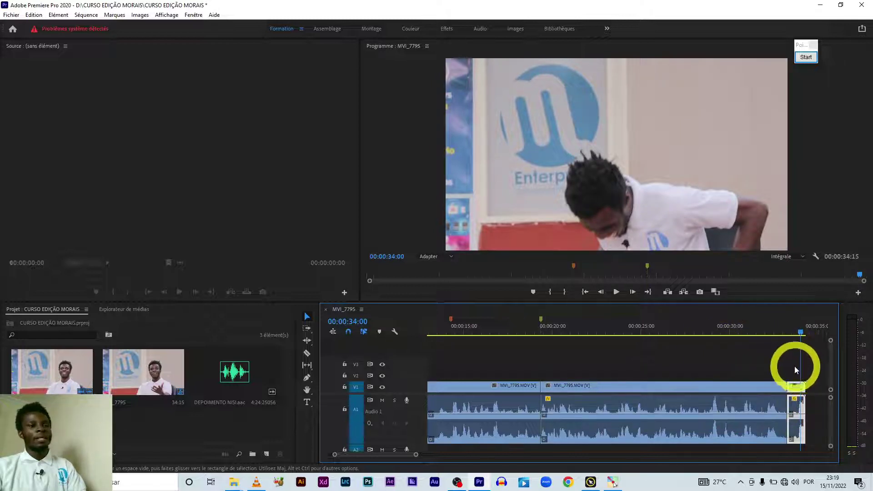
click(794, 389)
click(774, 361)
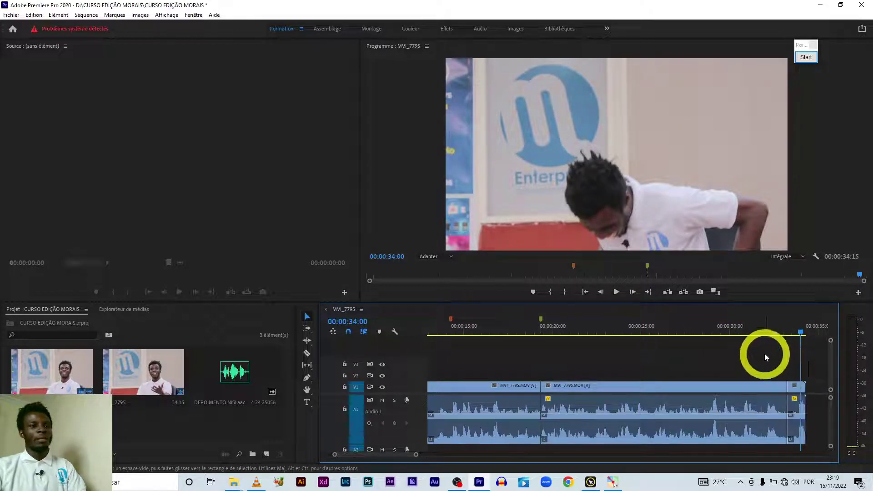
click(799, 403)
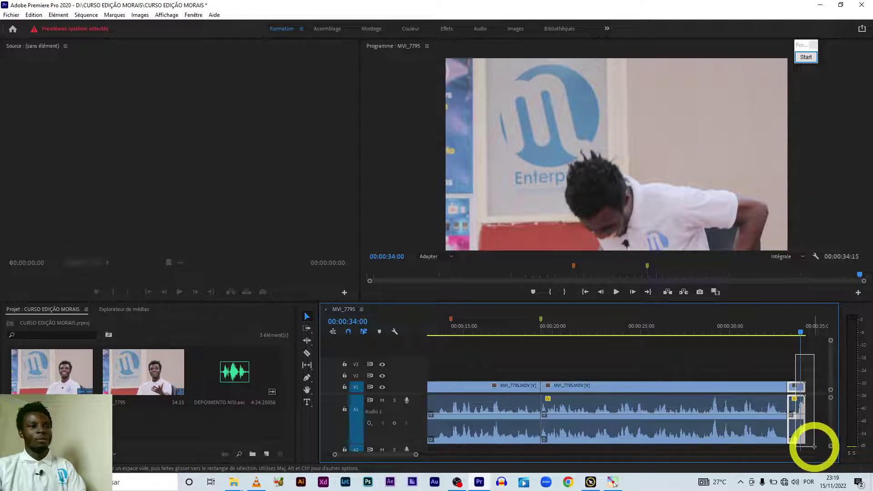
key(Delete)
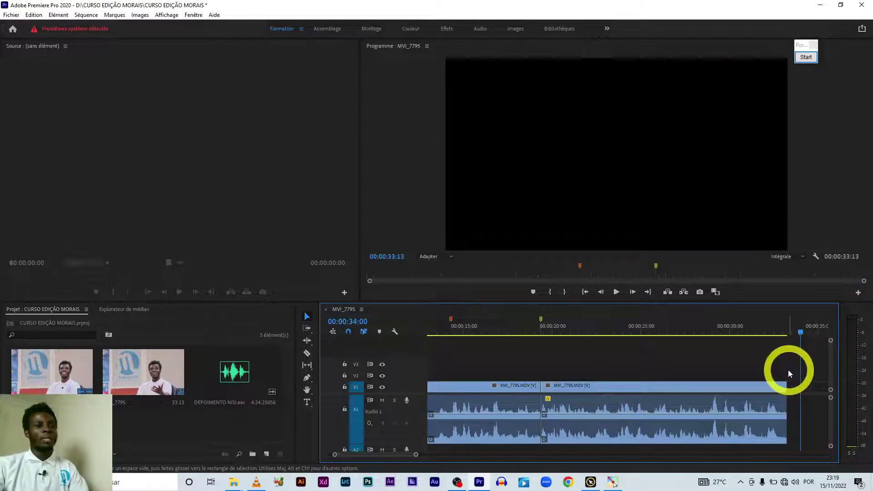
drag(802, 333, 787, 333)
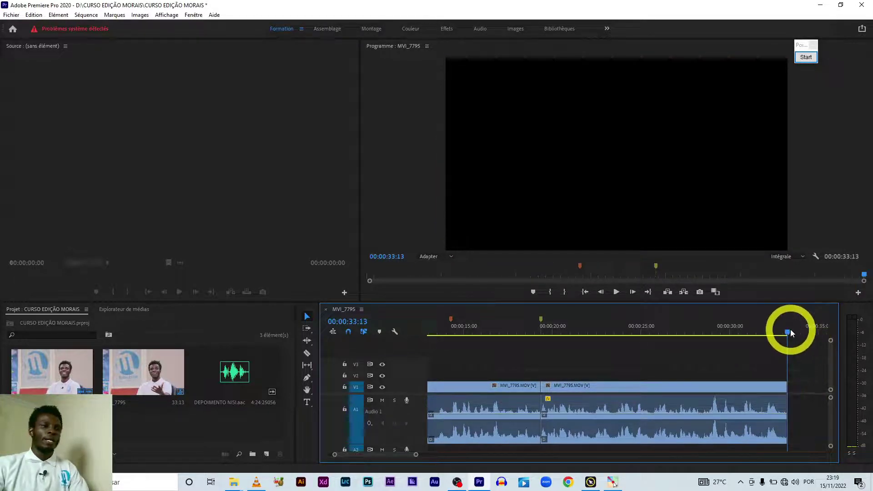
Zoom out the timeline and save the project.
scroll(464, 370, down, 2)
scroll(483, 368, down, 2)
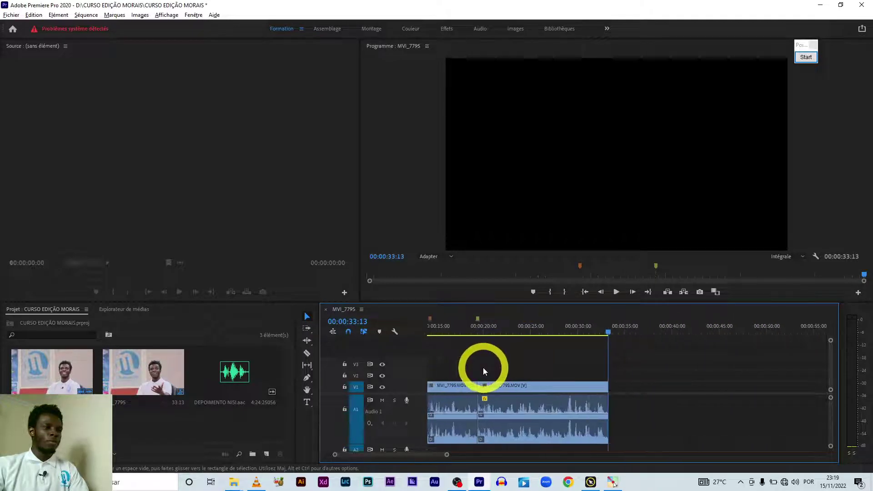
scroll(483, 368, down, 1)
scroll(484, 369, up, 1)
scroll(483, 368, down, 1)
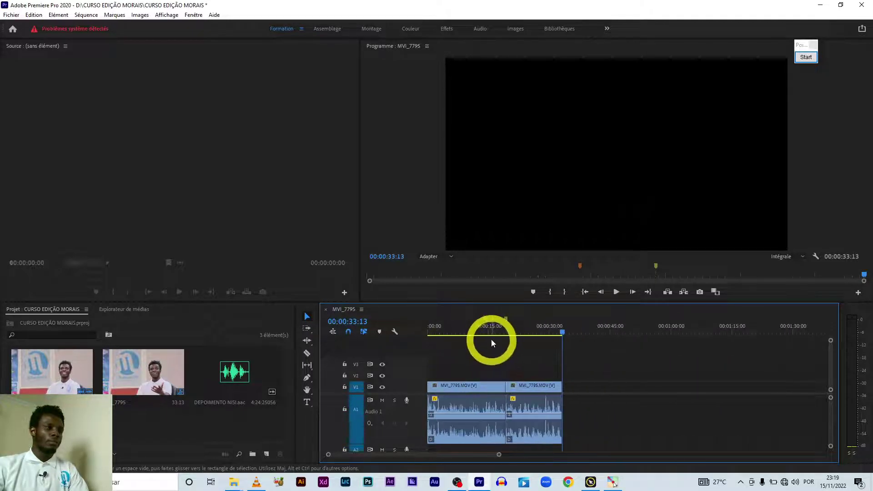
key(ctrl+s)
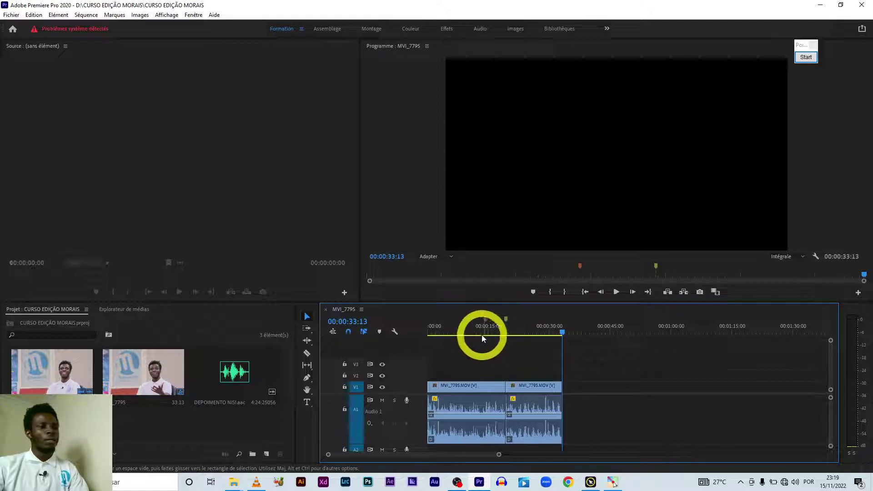
Play the trimmed sequence back from the start to review it.
drag(481, 335, 414, 334)
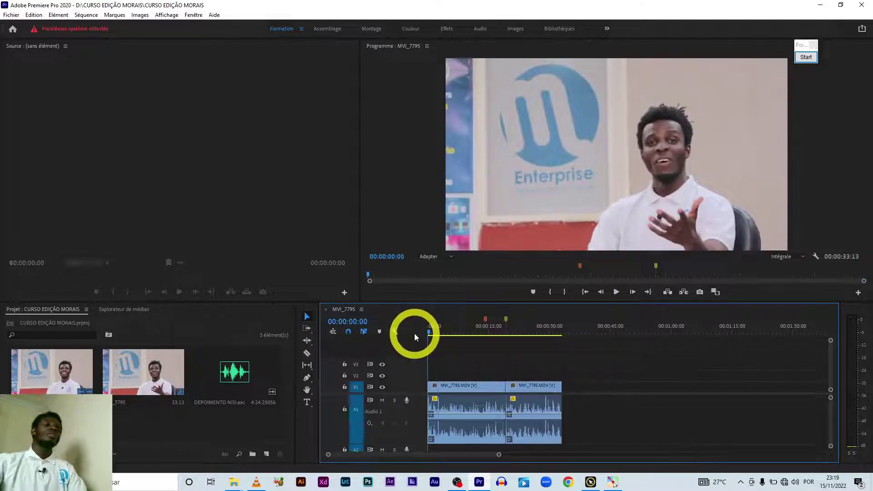
key(space)
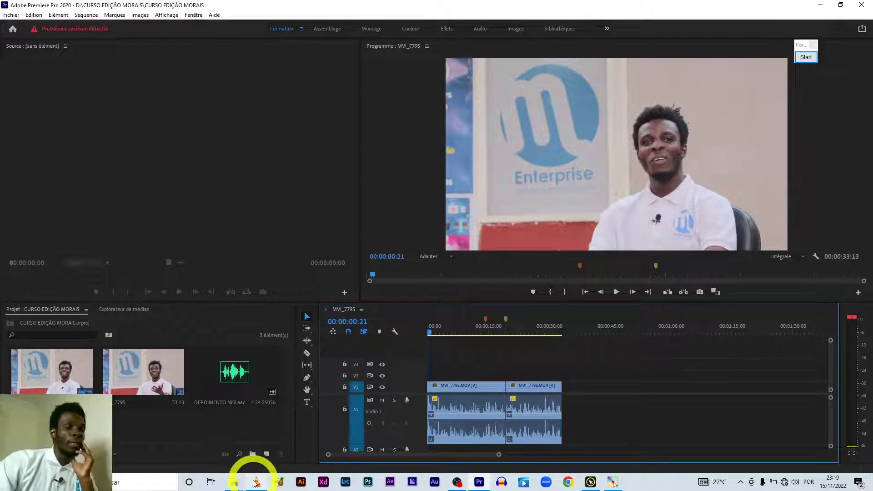
mouse_move(256, 484)
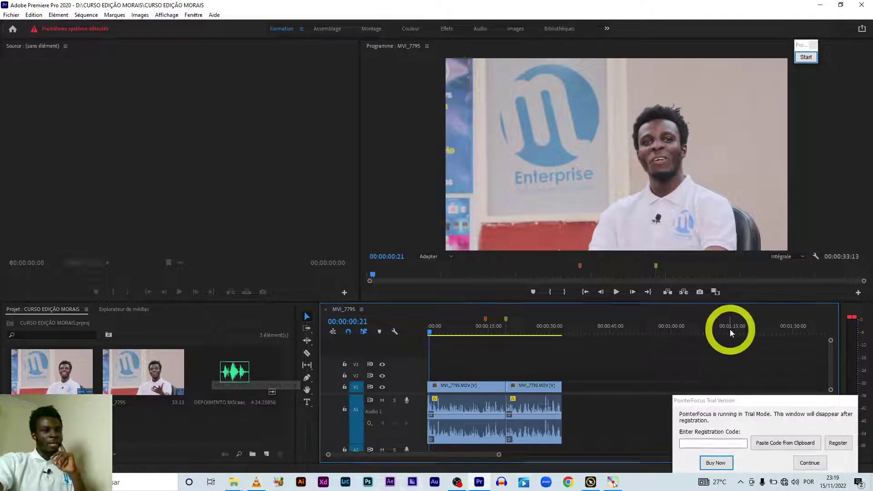
drag(708, 401, 799, 359)
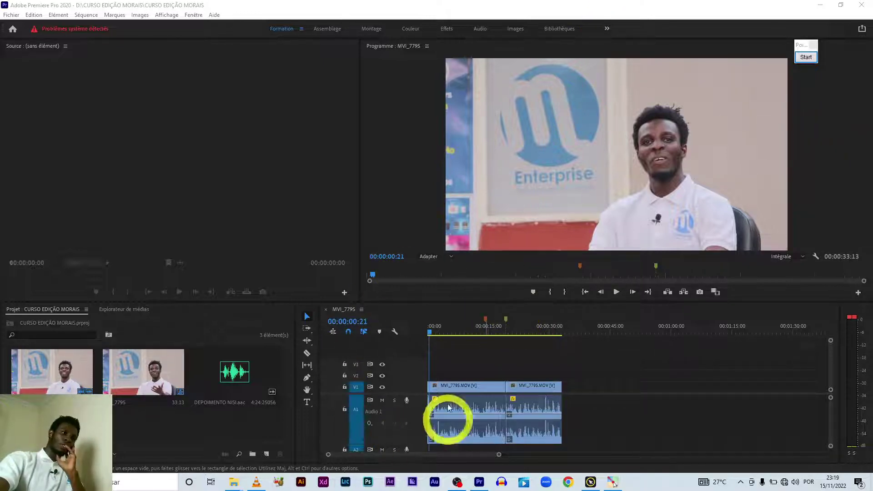
click(472, 344)
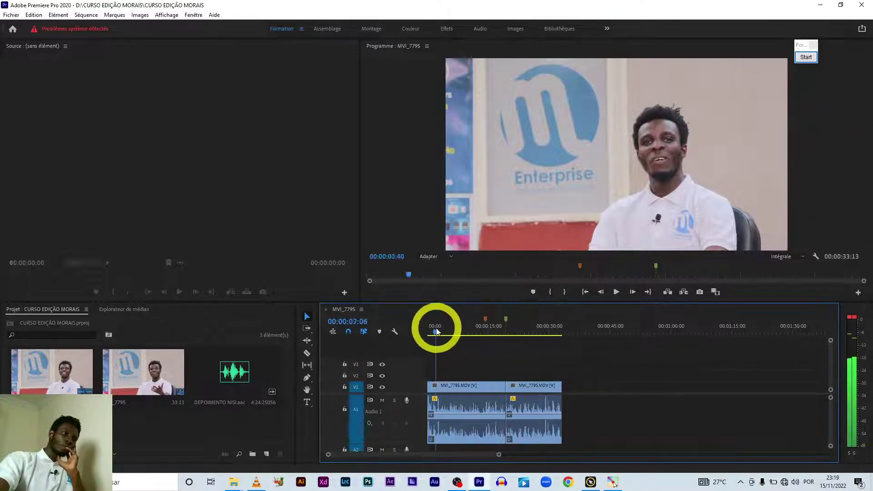
key(Home)
key(space)
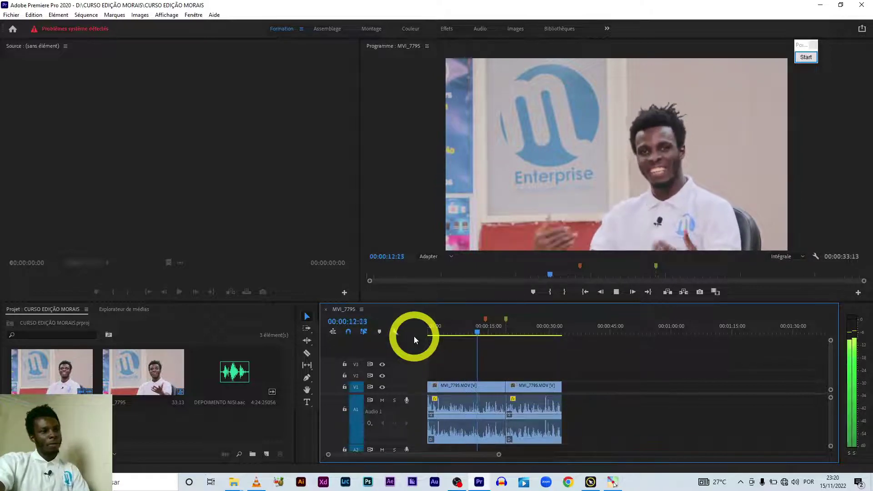
key(space)
key(space)
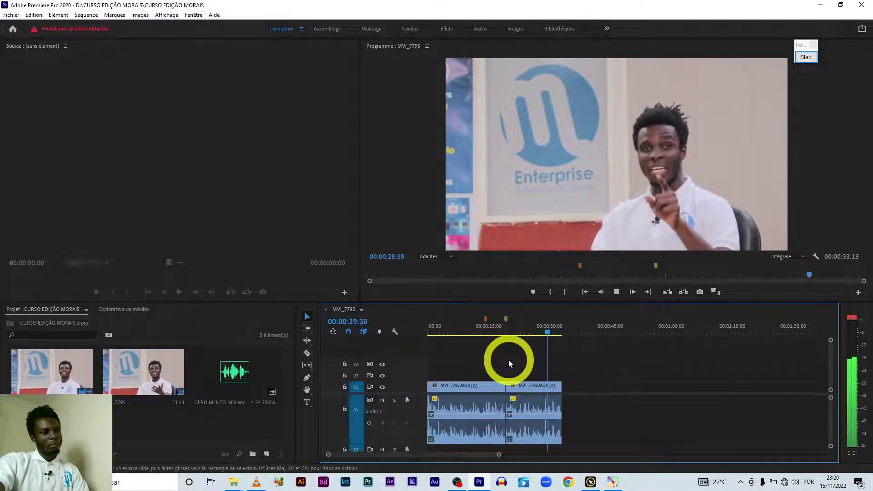
key(space)
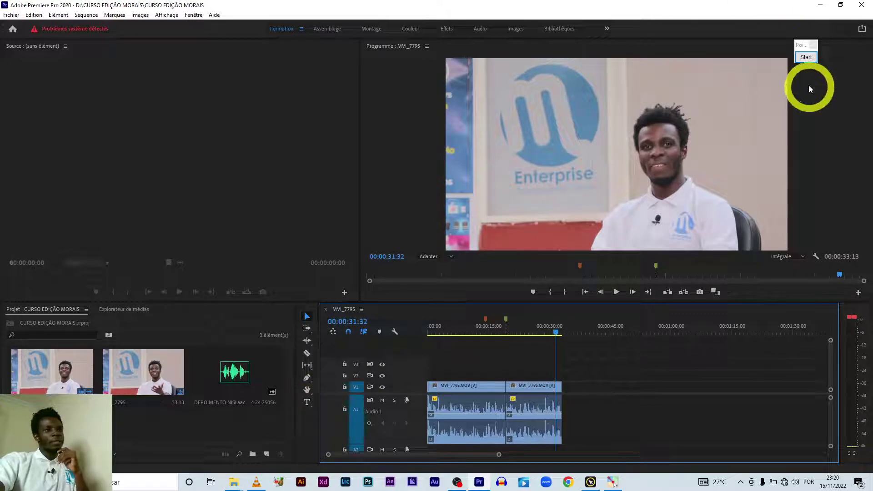
Select the Type tool from the Tools panel.
click(805, 61)
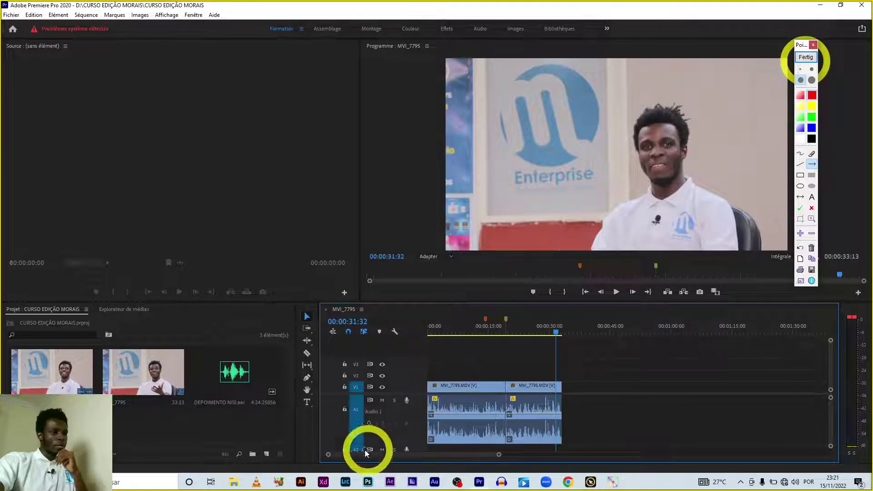
mouse_move(236, 454)
mouse_down()
mouse_move(334, 400)
mouse_move(302, 409)
mouse_up()
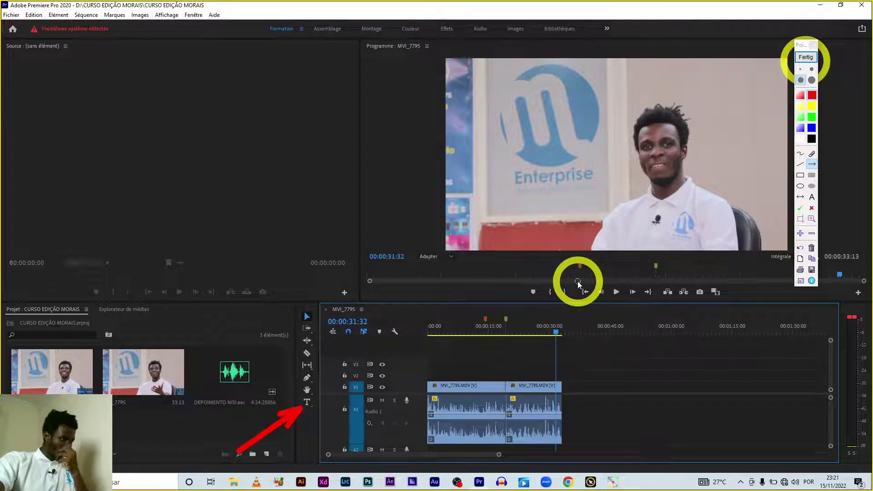
click(801, 61)
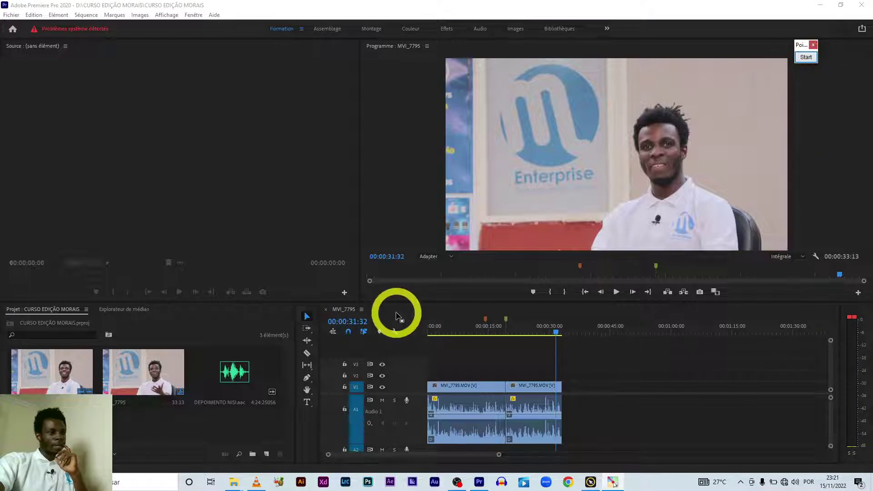
click(306, 405)
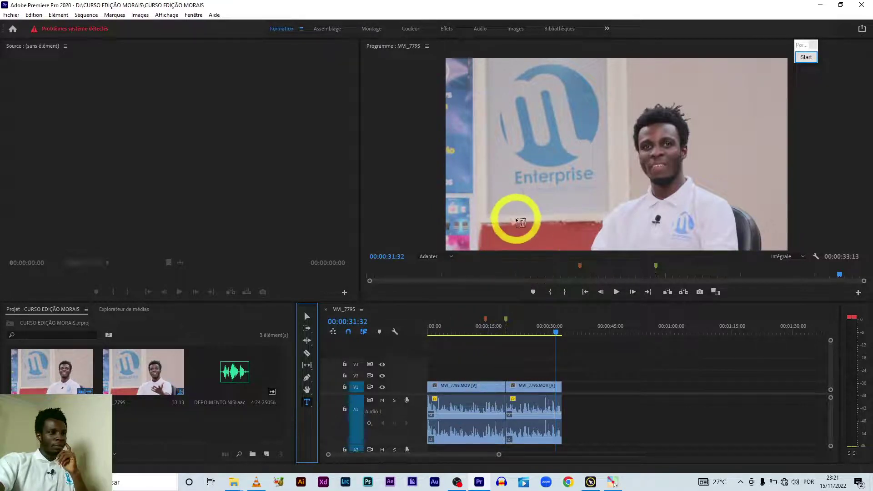
Create an empty title box over the lower-left of the program frame.
click(465, 372)
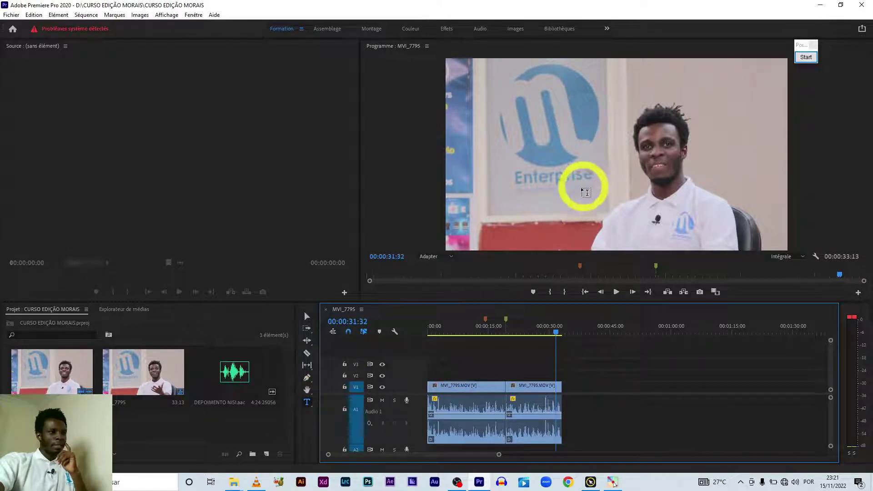
click(508, 233)
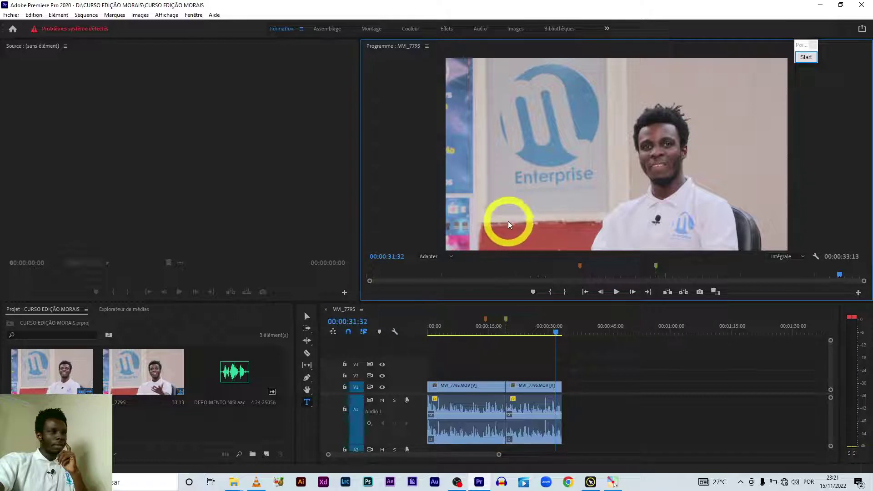
click(508, 221)
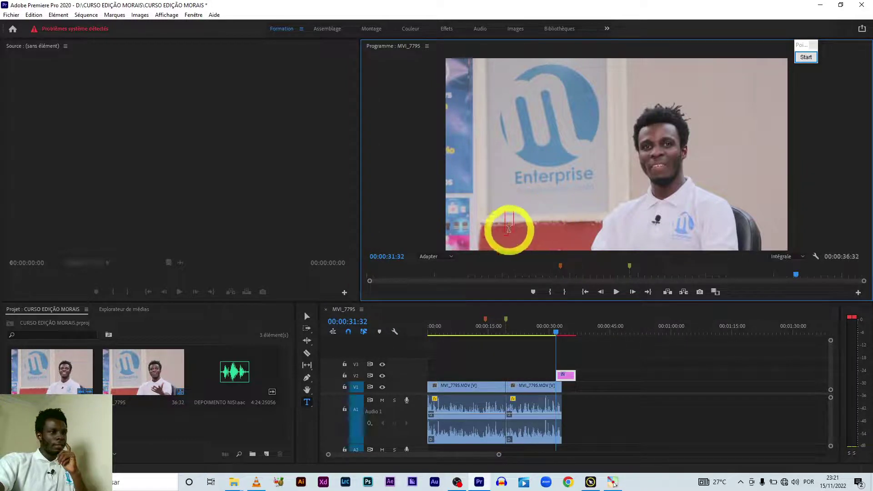
Replace the placeholder 'VGHGTGT' with the title text 'Curte a nossa página'.
text(VGHGTGT)
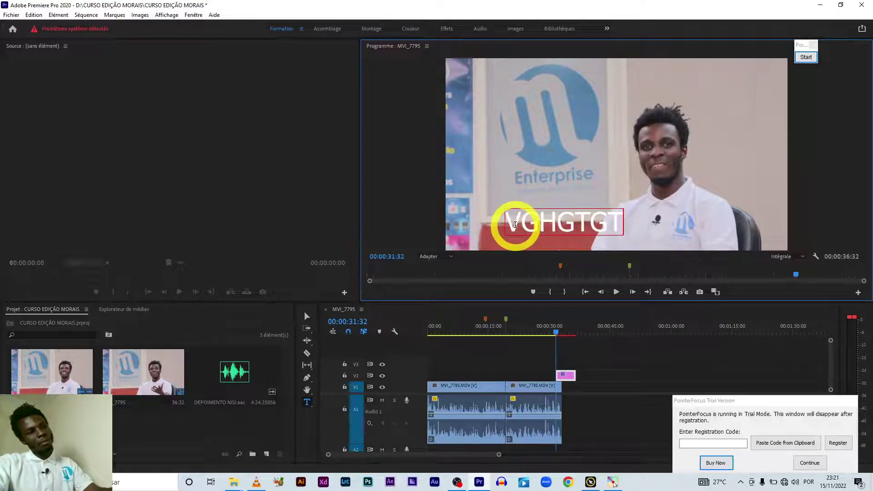
click(737, 398)
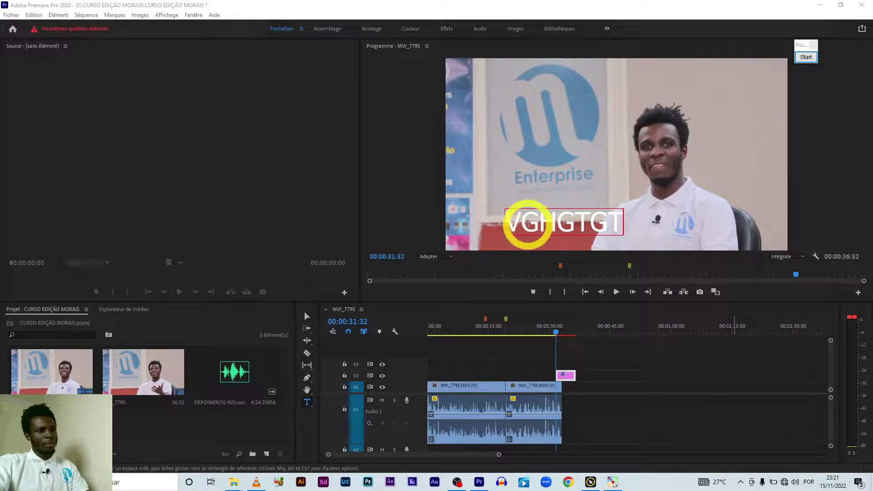
click(527, 223)
double_click(528, 223)
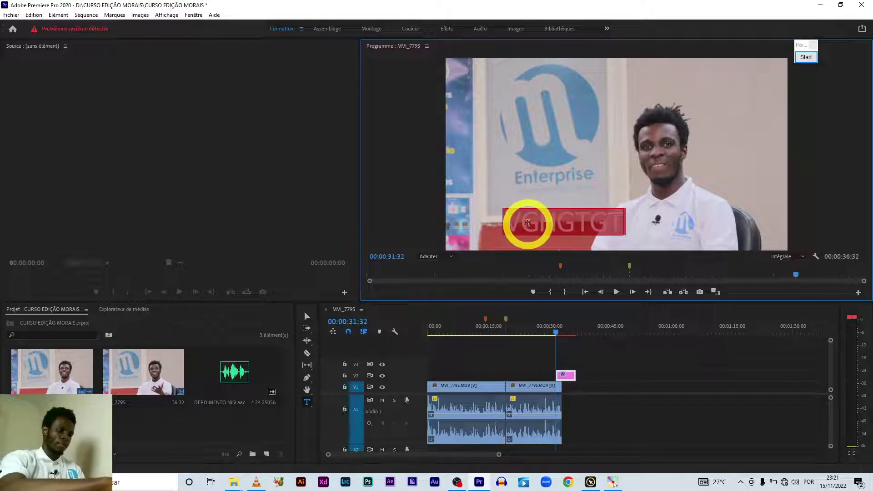
text(S)
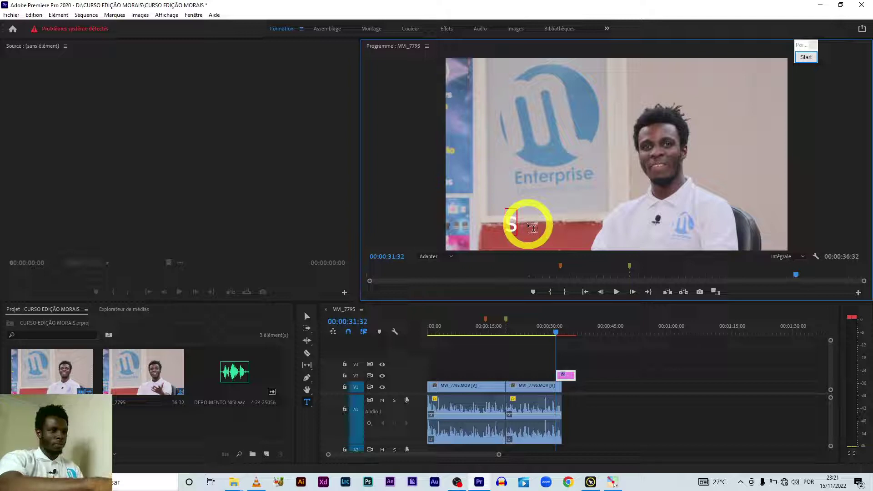
text(Curte a nossa pág)
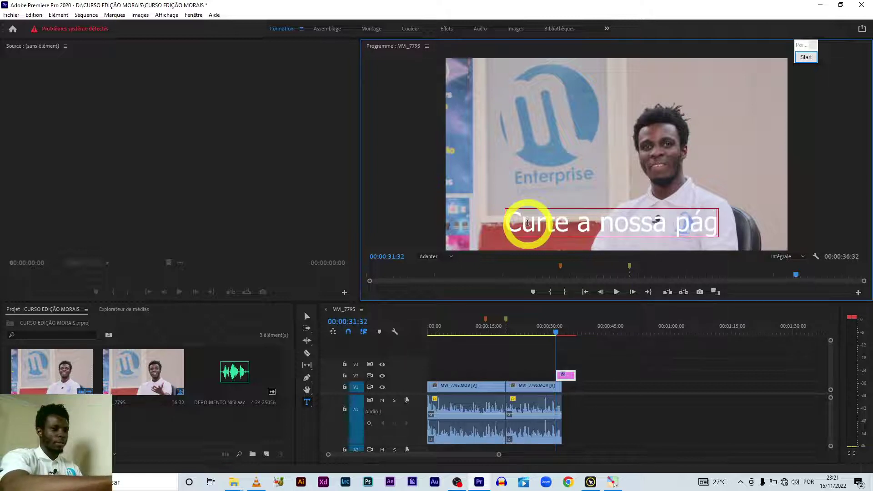
text(ina)
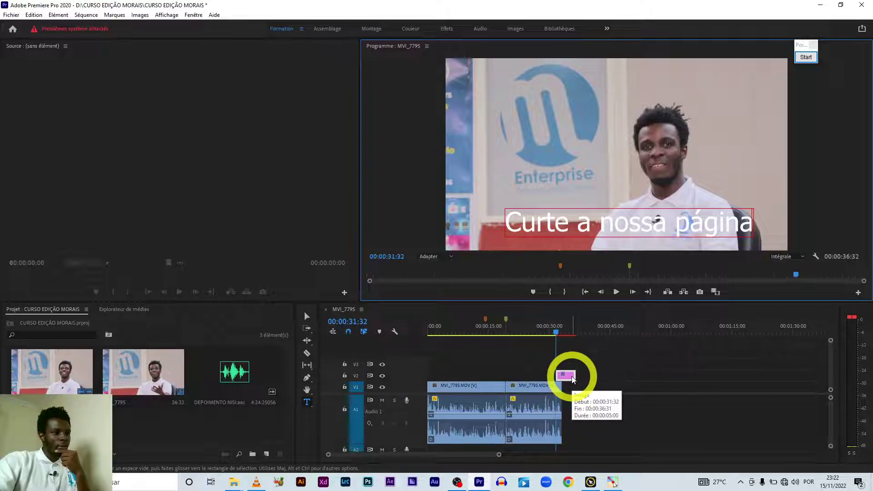
Move the title clip on V2 so it ends with the interview clips.
drag(573, 379, 558, 378)
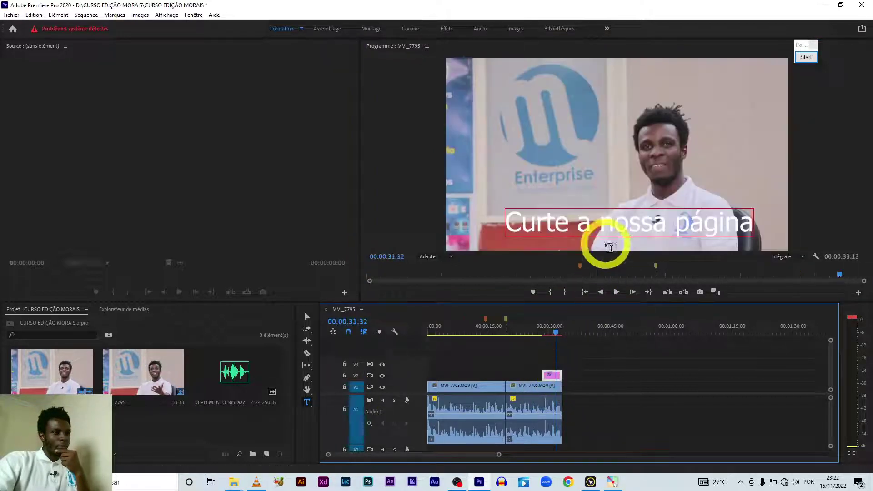
click(305, 319)
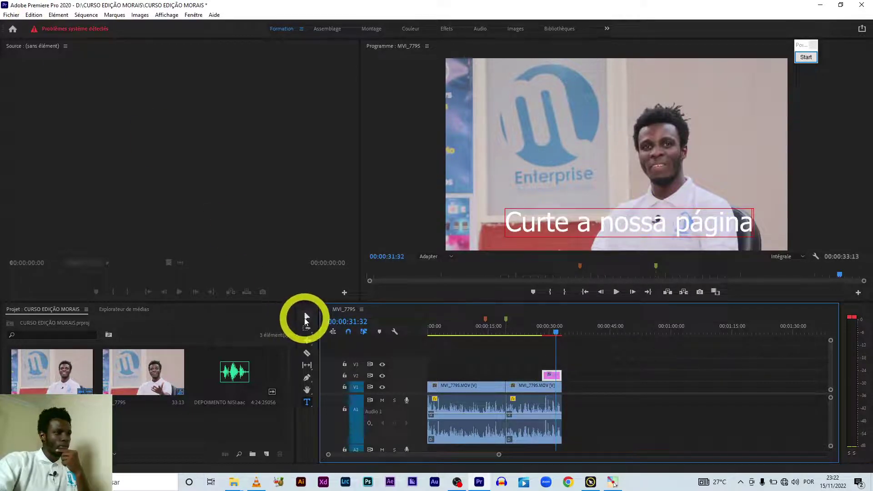
click(304, 318)
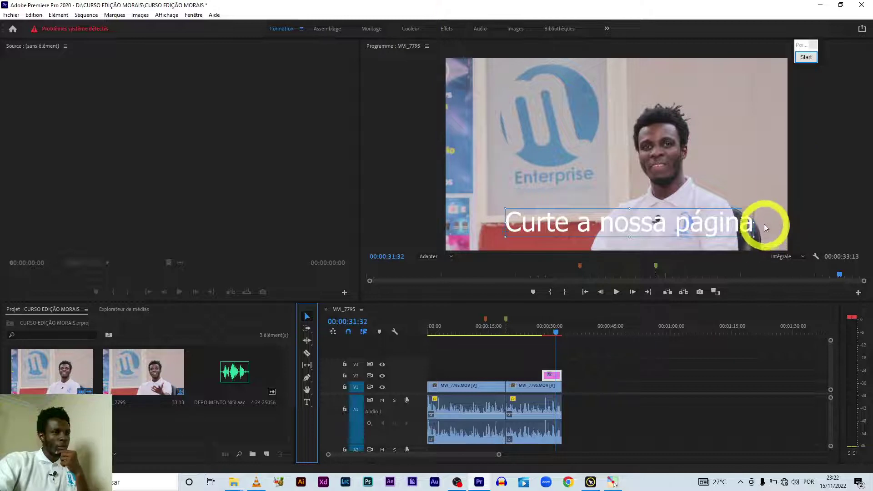
Shrink the title, move it lower-left, and extend its clip to start earlier.
drag(754, 211, 687, 227)
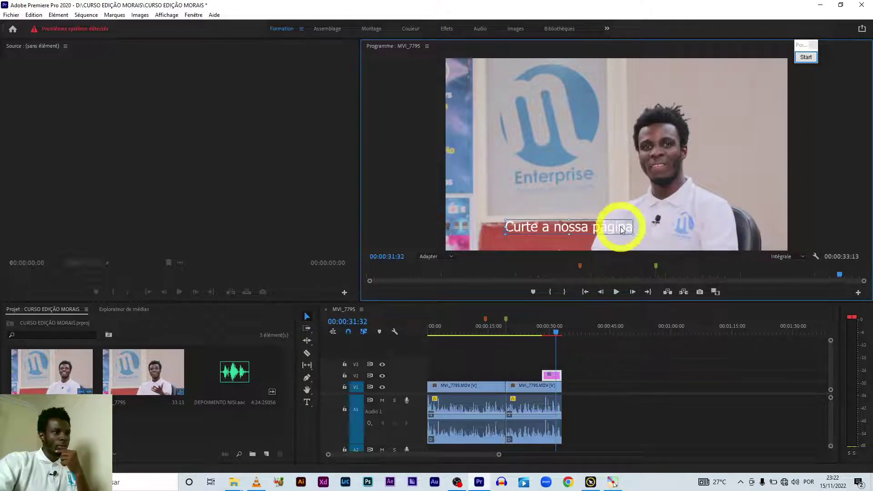
drag(619, 227, 572, 234)
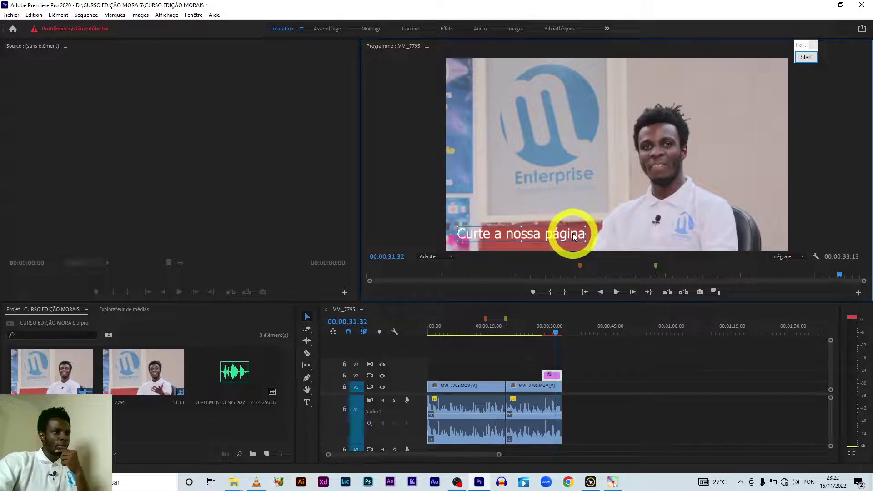
drag(540, 376, 532, 374)
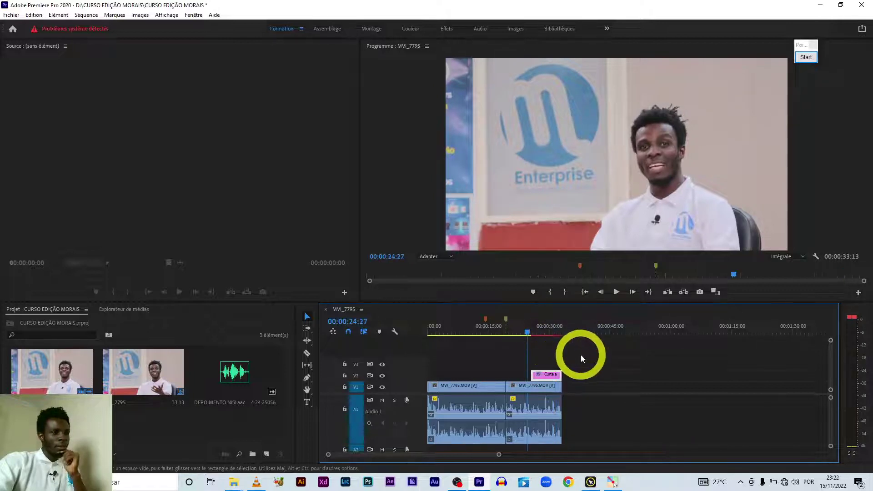
Check the title's timing, then delete the 'Curte a nossa página' clip from V2.
click(545, 332)
click(548, 333)
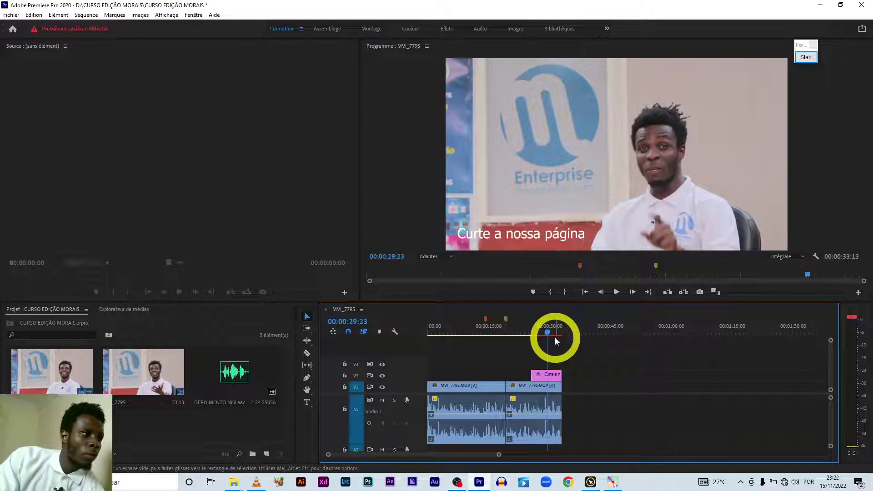
click(556, 333)
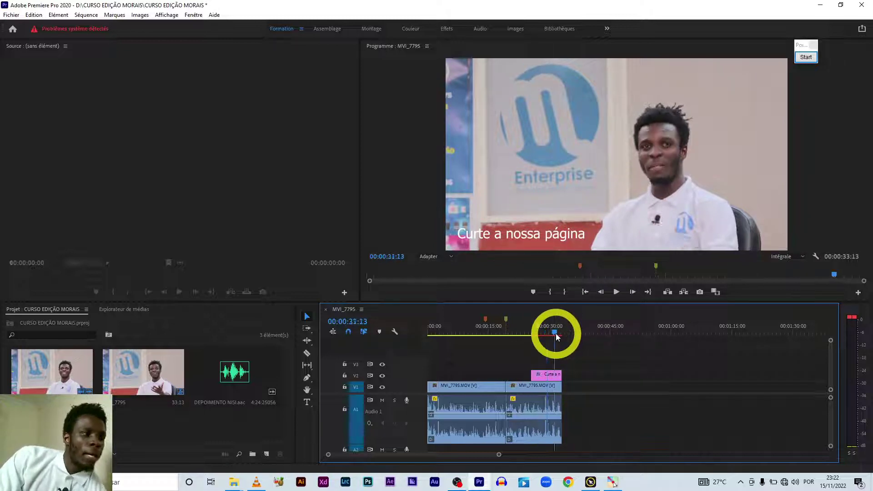
click(549, 377)
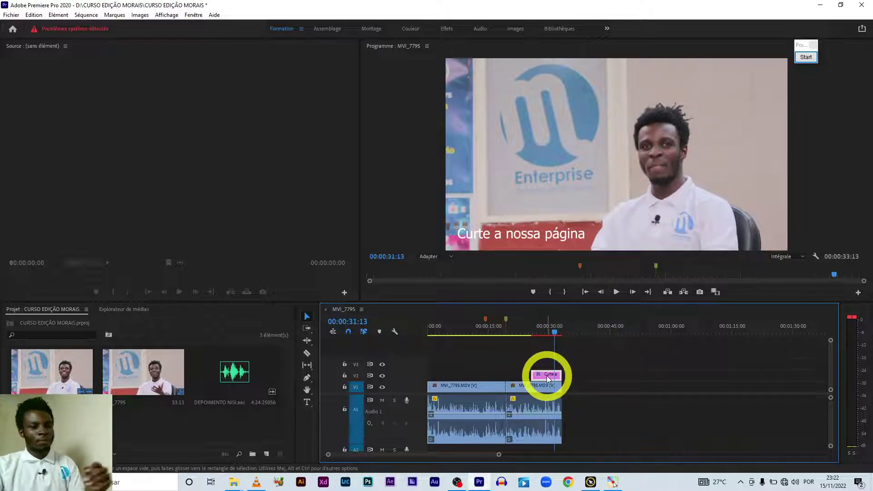
key(Delete)
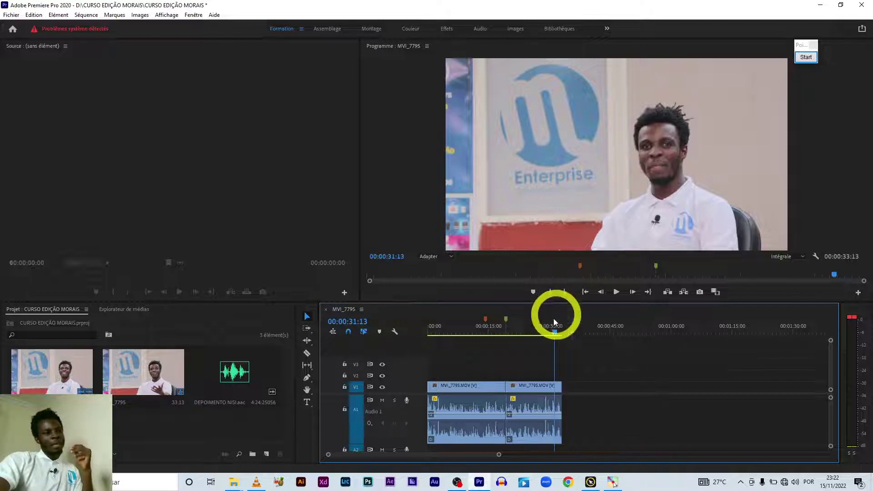
click(526, 334)
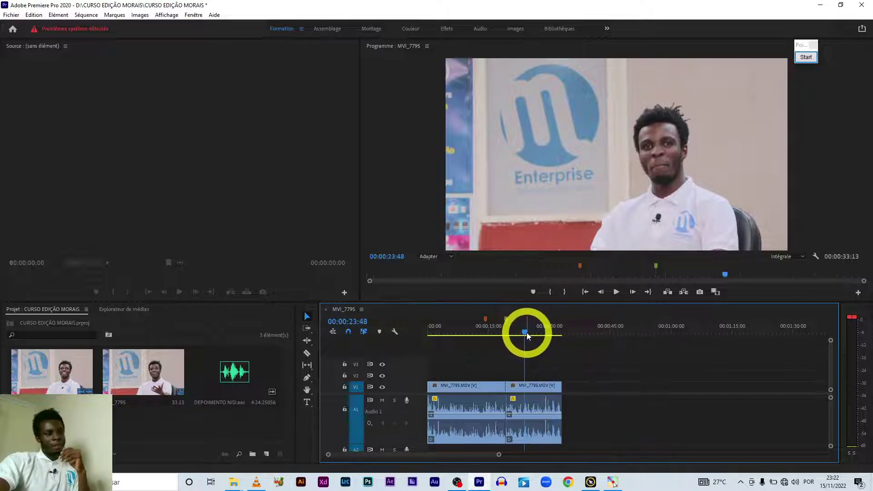
drag(527, 336, 519, 332)
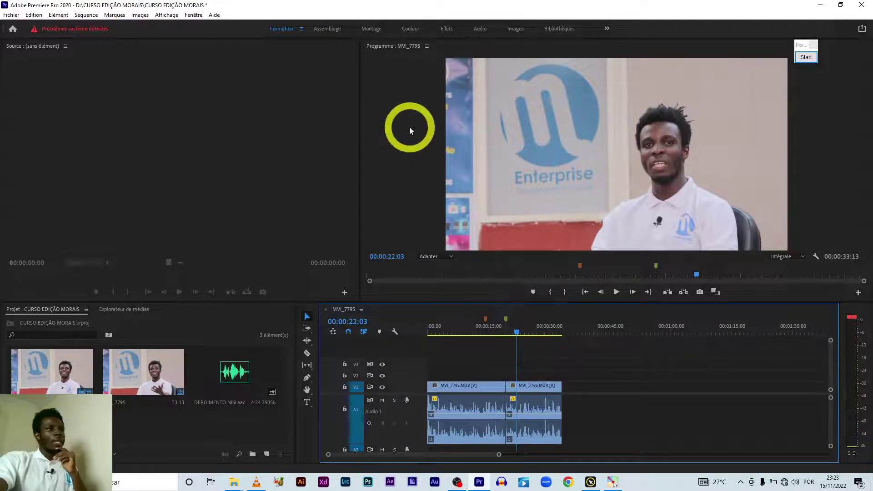
click(476, 333)
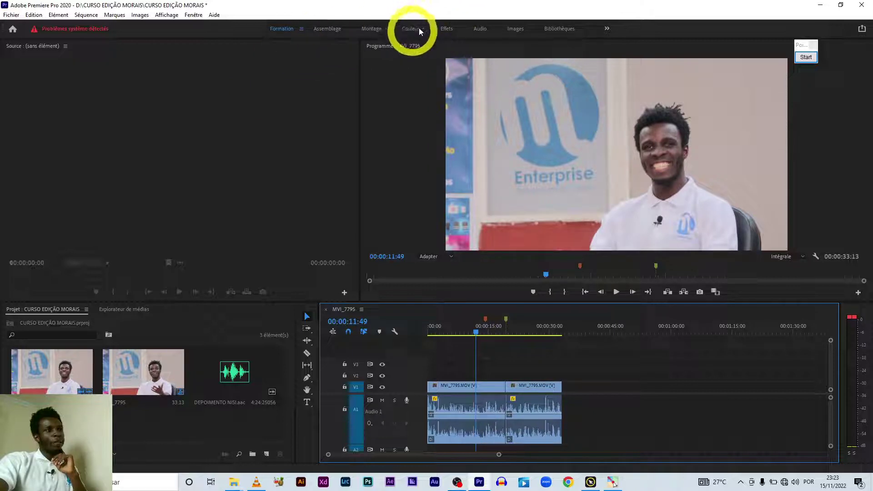
Switch to the Couleur colour-grading workspace and dismiss the trial pop-up.
click(803, 58)
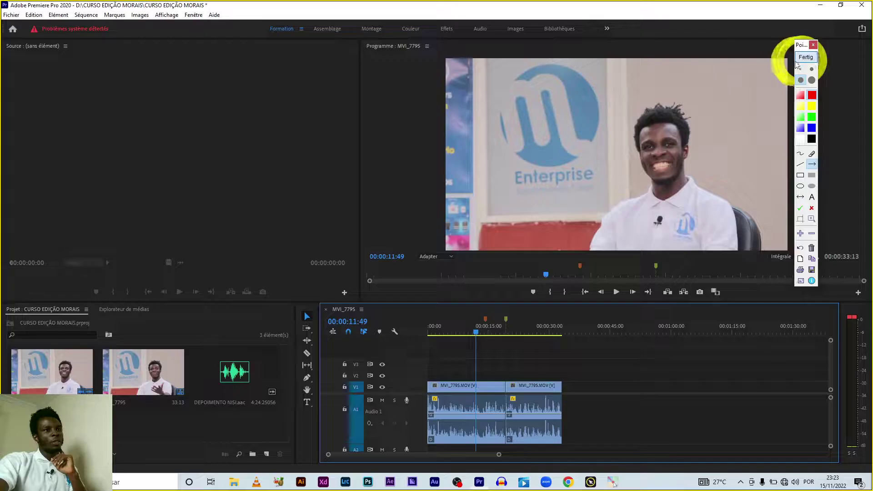
drag(401, 189, 410, 41)
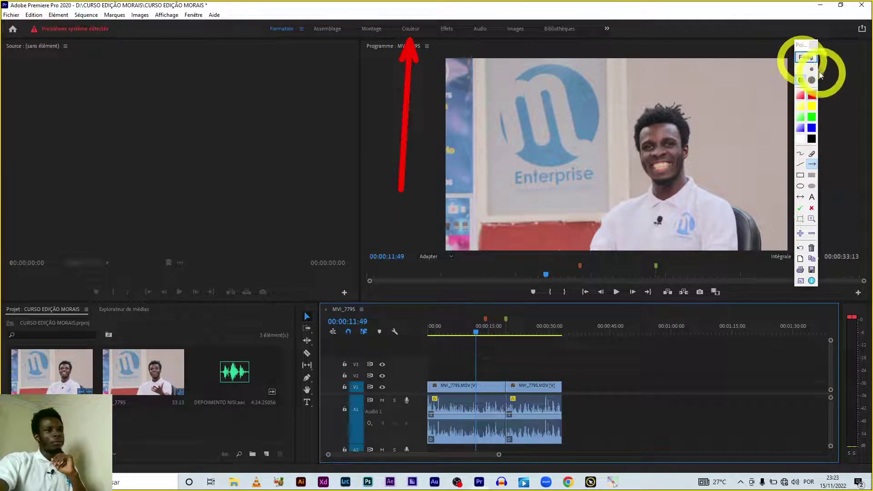
click(806, 58)
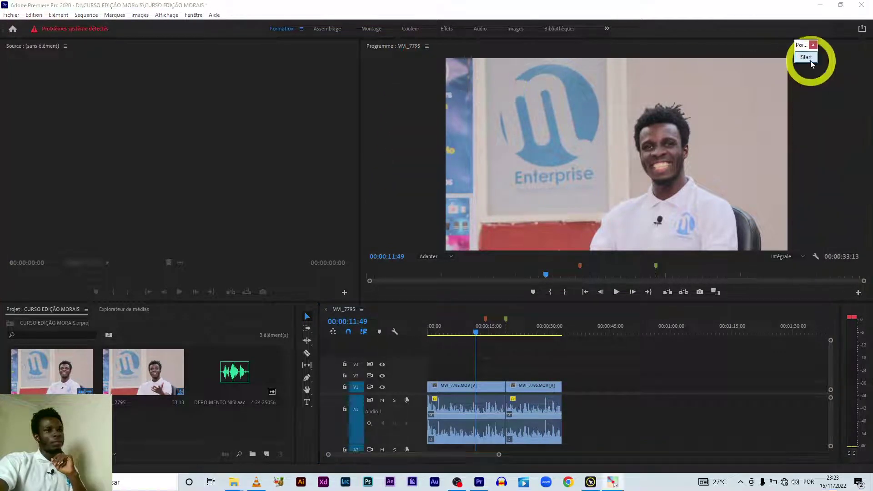
click(411, 26)
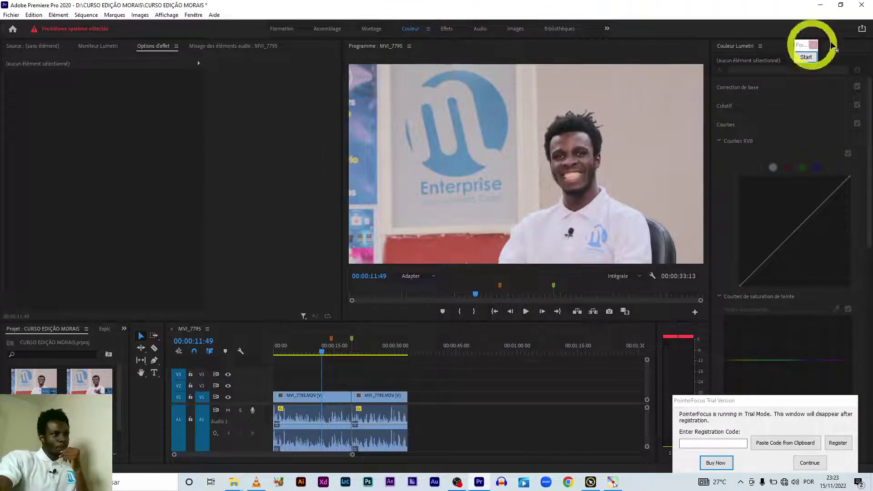
click(690, 403)
key(Escape)
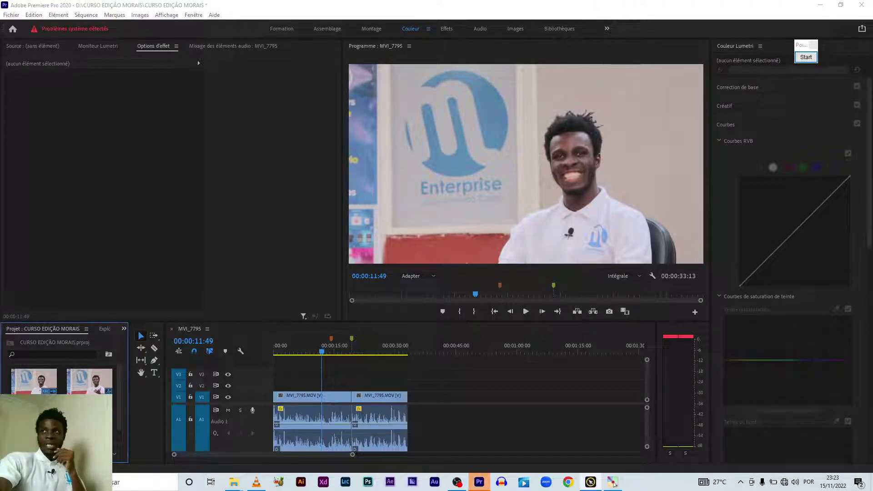
Select the first MVI_7795 clip on V1 and park the playhead at 00:00:08:37.
click(318, 353)
click(308, 352)
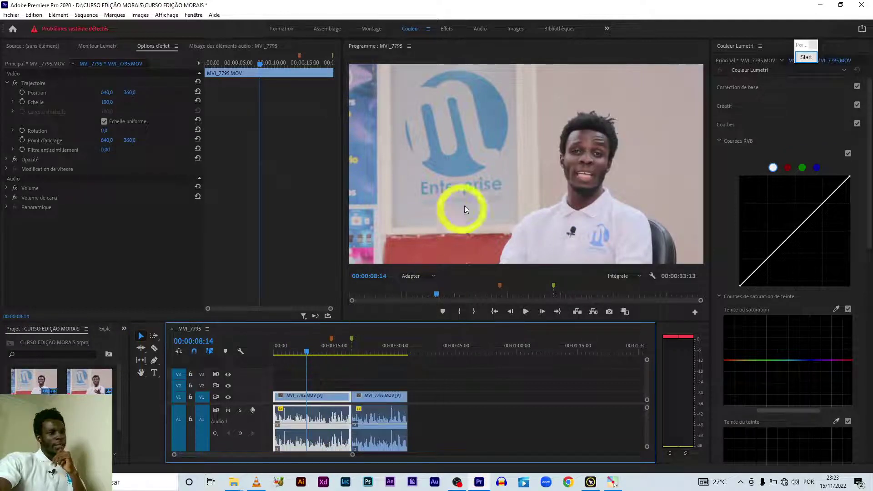
drag(314, 352, 318, 352)
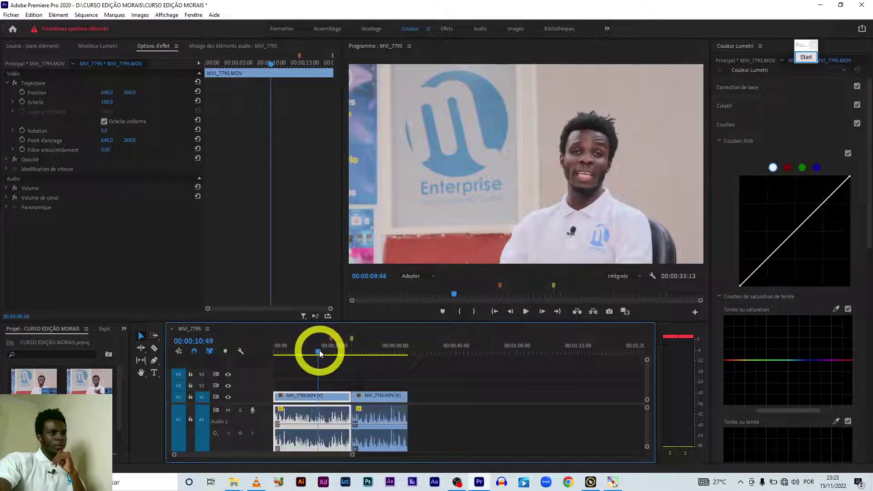
click(311, 353)
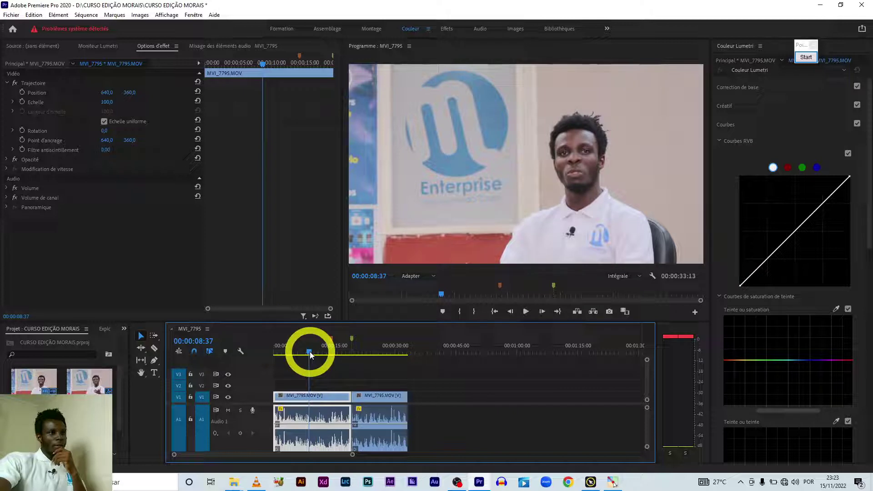
key(XF86MonBrightnessUp)
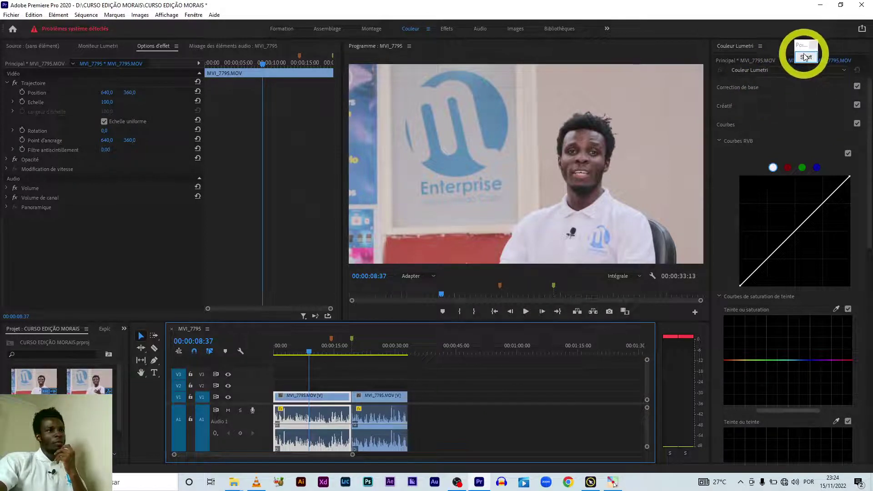
click(760, 127)
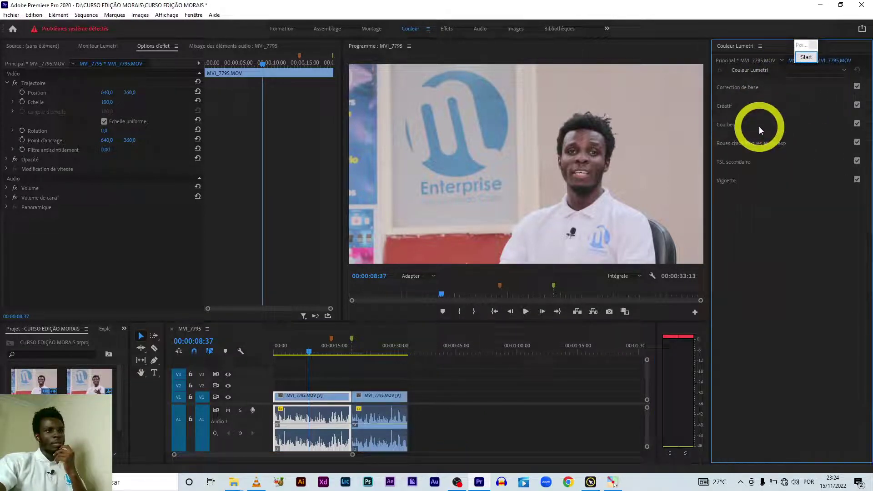
click(806, 57)
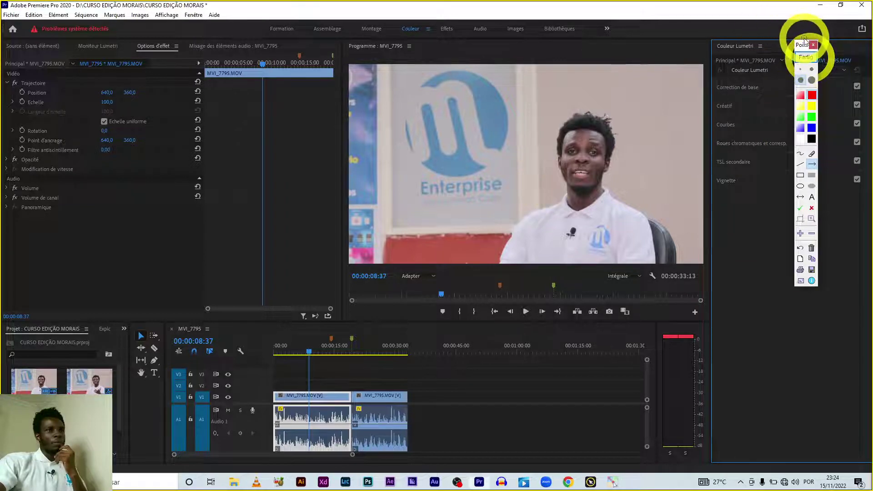
drag(803, 47, 170, 67)
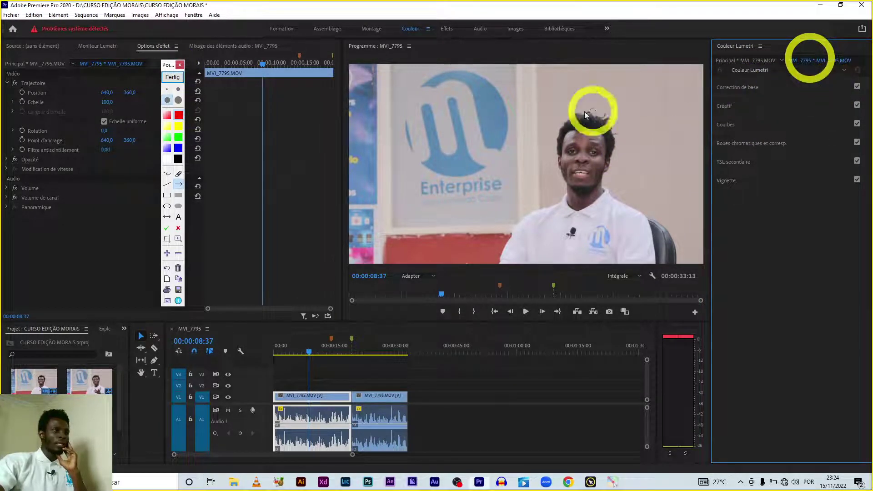
drag(668, 99, 707, 87)
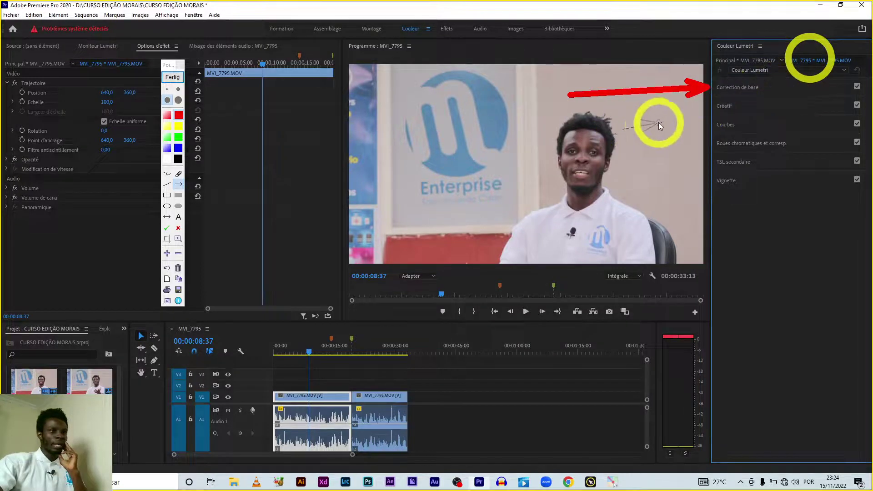
drag(623, 129, 708, 108)
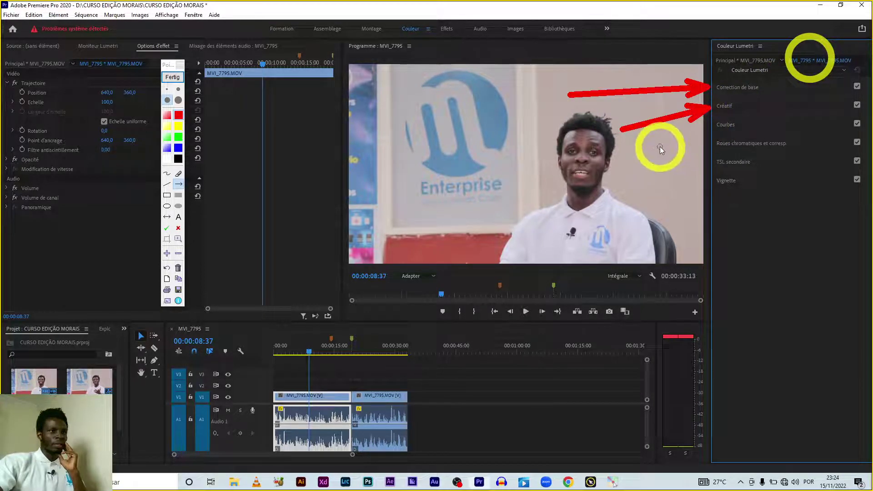
mouse_move(660, 146)
mouse_down()
mouse_move(733, 134)
mouse_move(713, 129)
mouse_up()
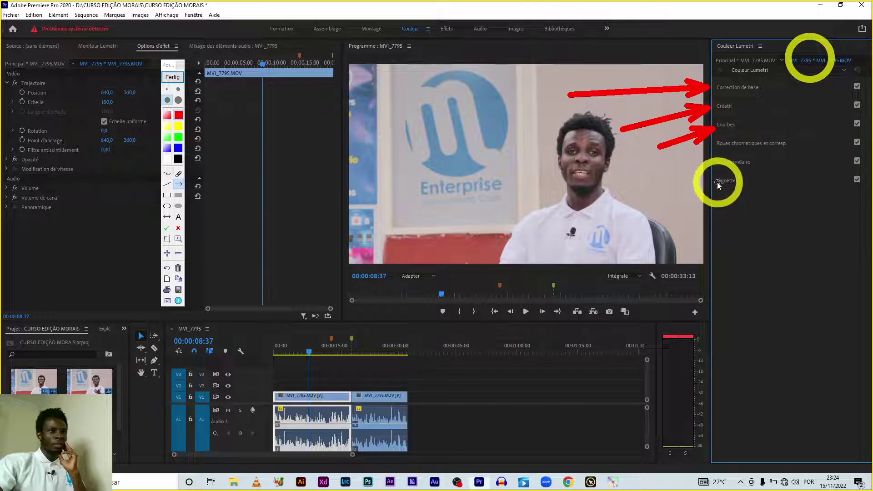
drag(703, 166, 712, 152)
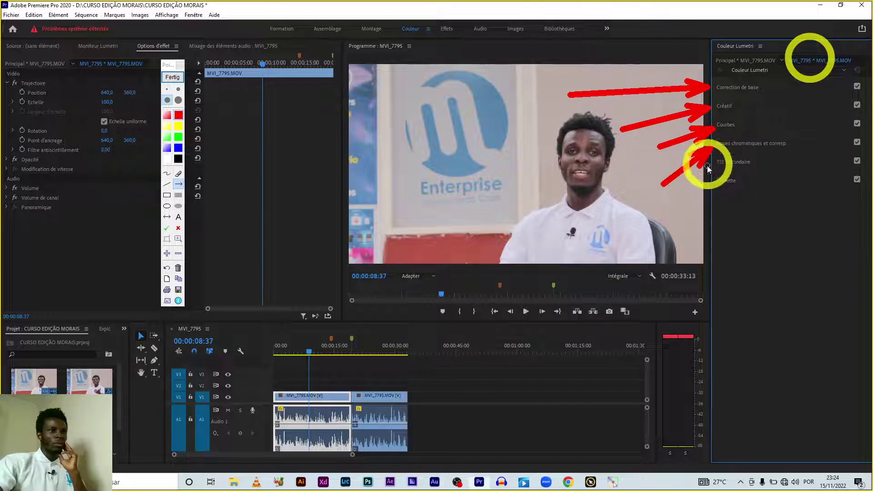
drag(682, 202, 710, 173)
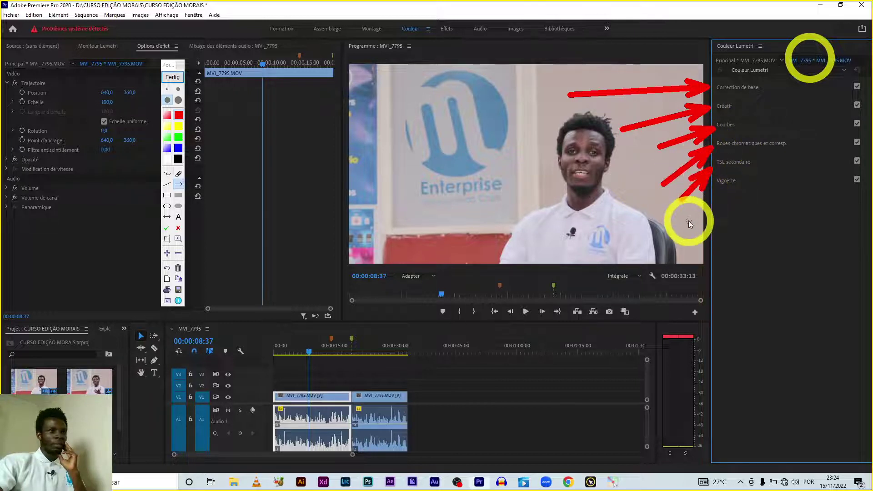
drag(689, 221, 722, 188)
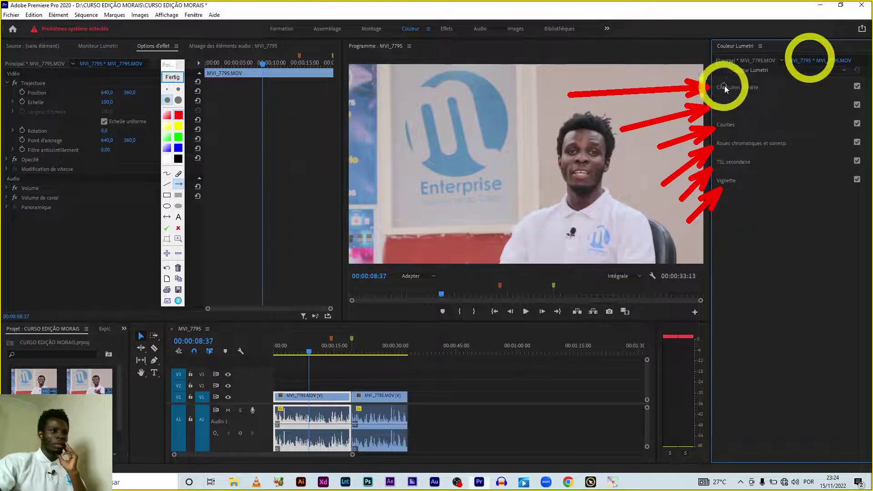
click(171, 77)
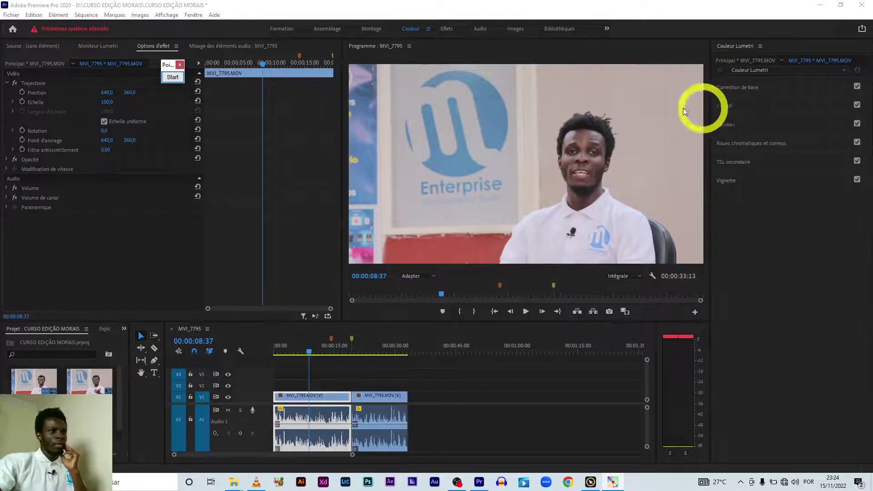
mouse_move(173, 69)
mouse_down()
mouse_move(725, 346)
mouse_move(836, 437)
mouse_up()
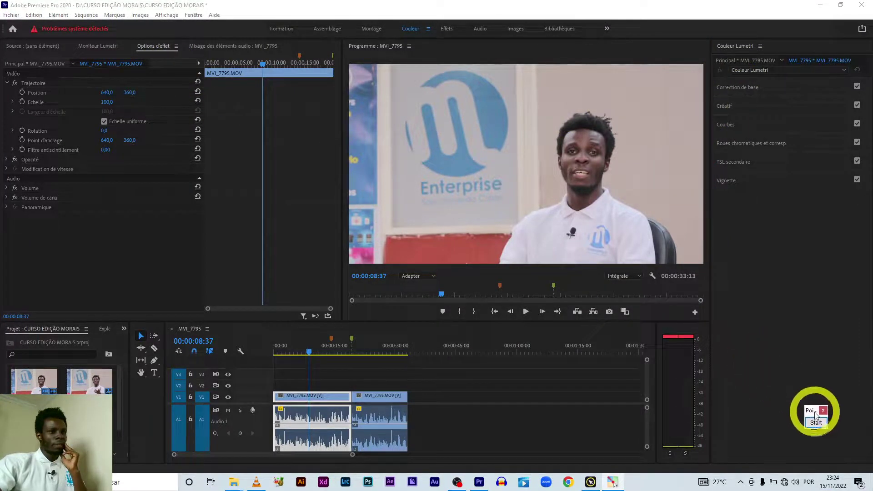
Expand Correction de base and outline its settings with a rectangle annotation.
click(739, 88)
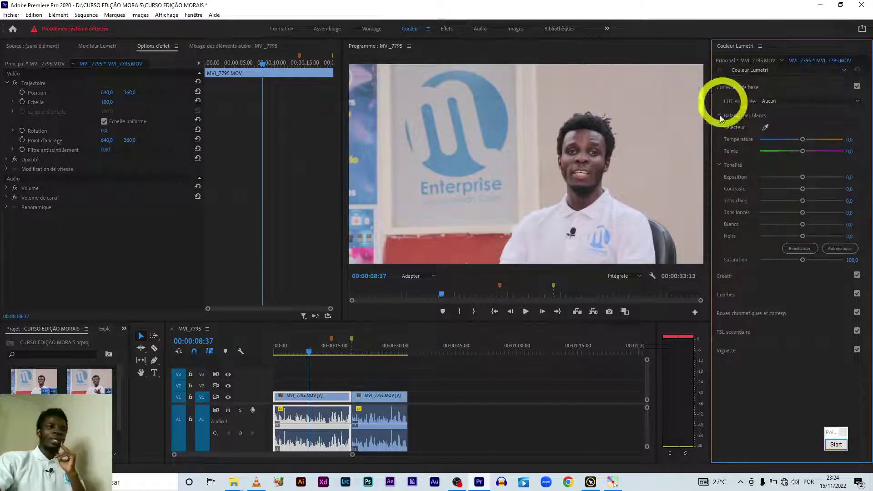
click(832, 446)
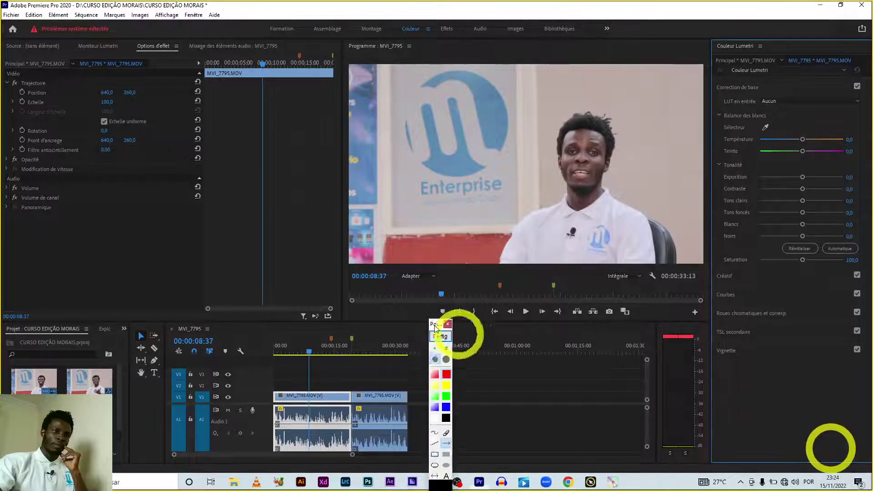
drag(435, 327, 406, 225)
click(405, 352)
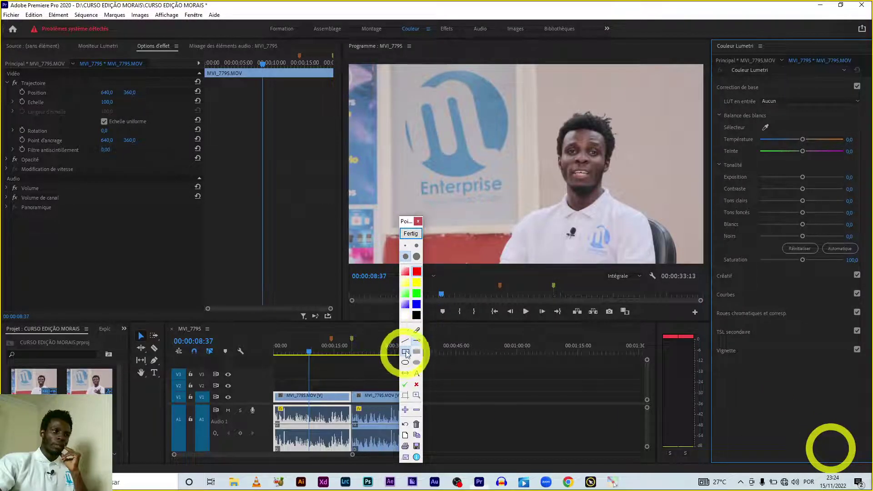
mouse_move(717, 81)
mouse_down()
mouse_move(744, 132)
mouse_move(863, 260)
mouse_up()
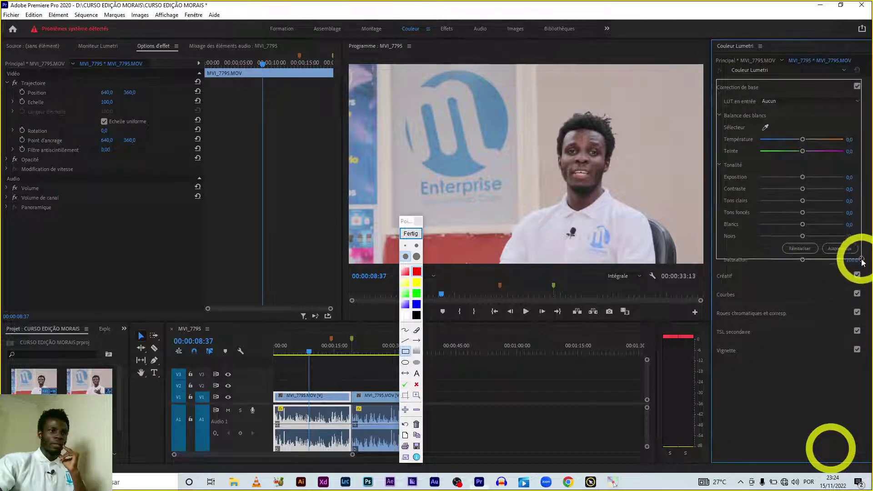
drag(863, 261, 866, 267)
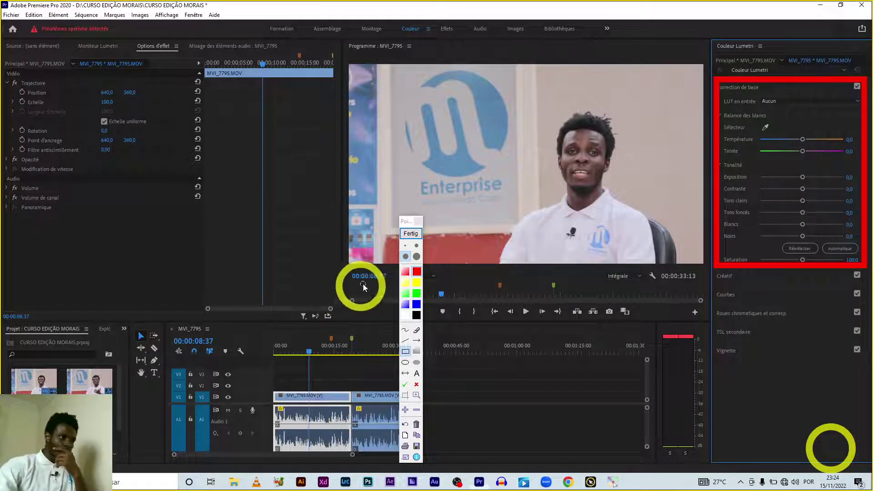
click(410, 234)
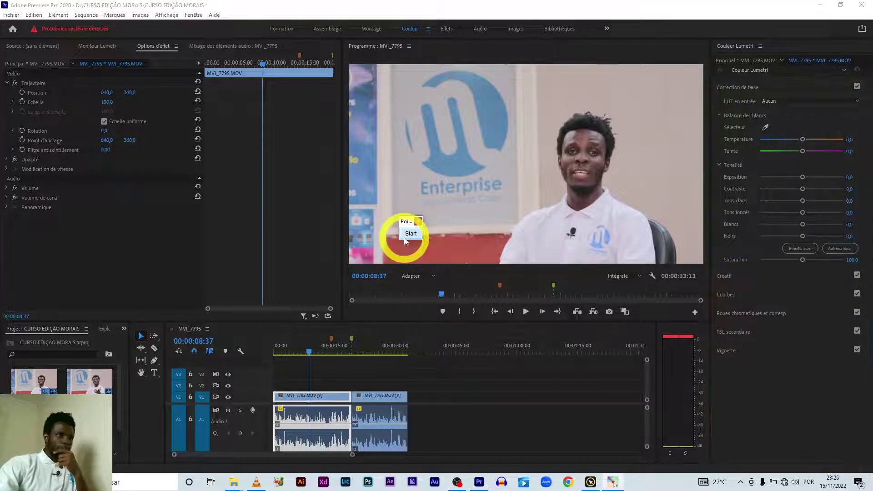
drag(403, 228, 646, 44)
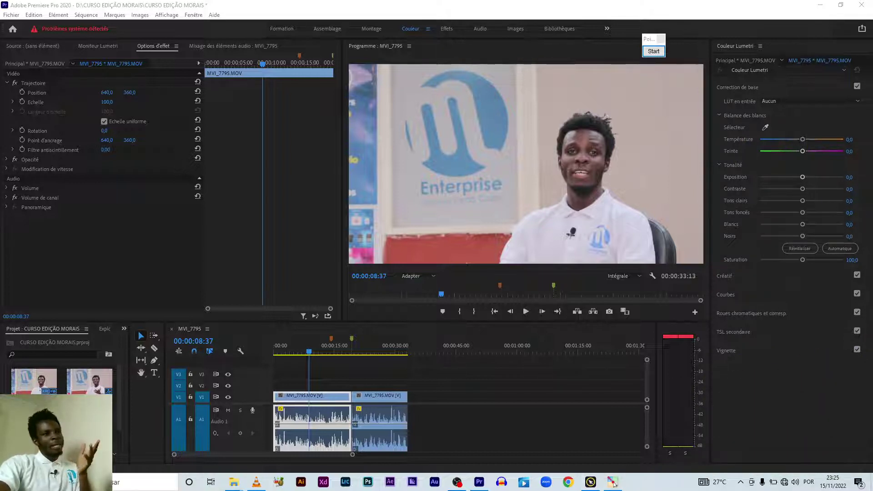
key(XF86MonBrightnessUp)
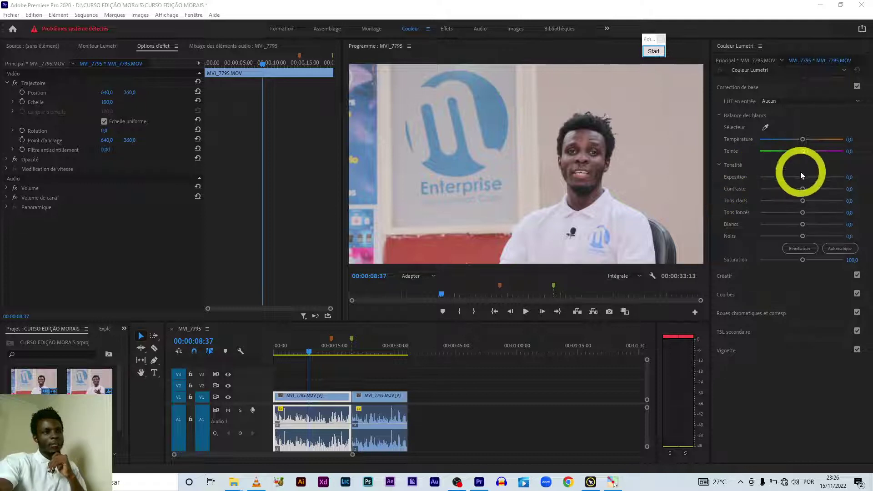
Push Température, Teinte and Exposition to their extremes, resetting each back to 0,0.
drag(793, 139, 757, 139)
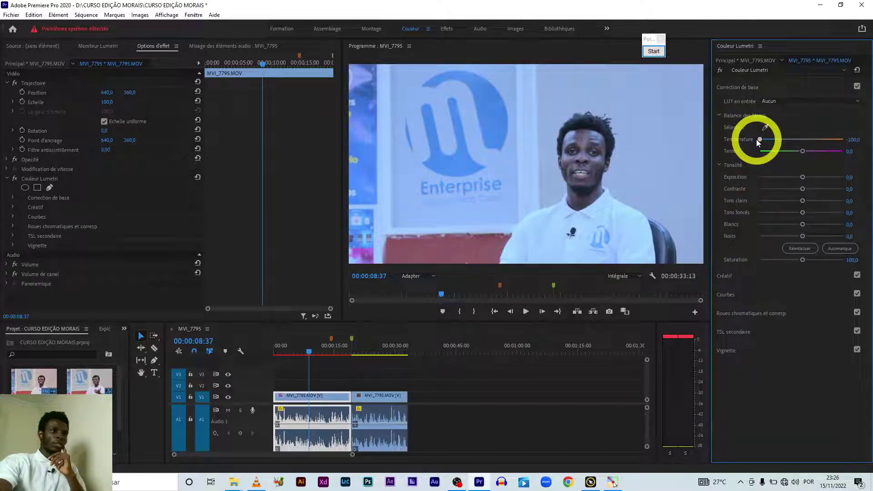
mouse_move(757, 139)
mouse_down()
mouse_move(870, 131)
mouse_move(809, 141)
mouse_up()
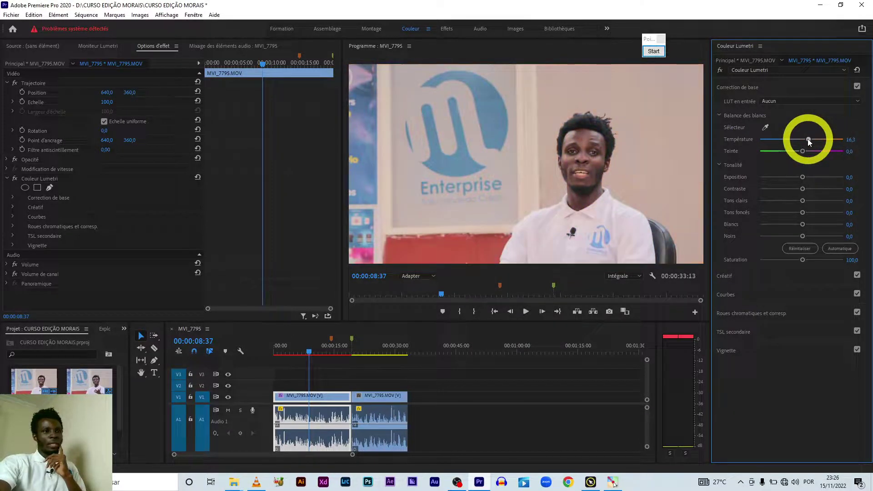
double_click(806, 141)
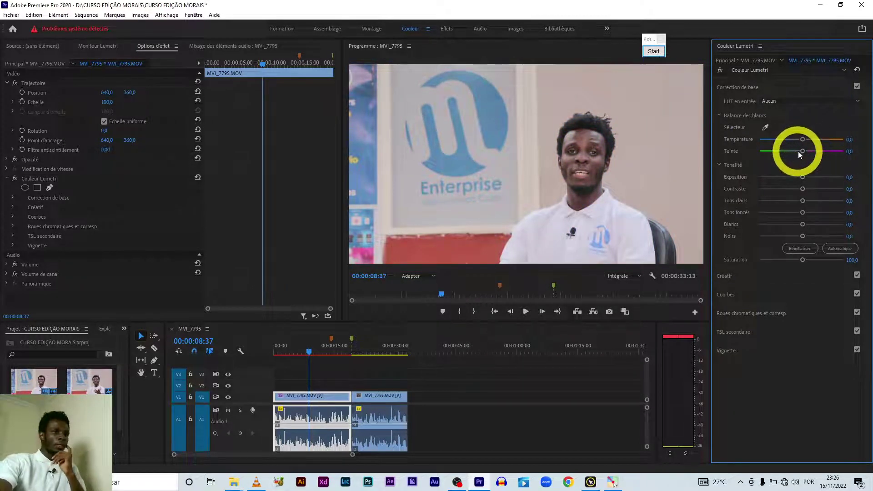
drag(798, 151, 745, 151)
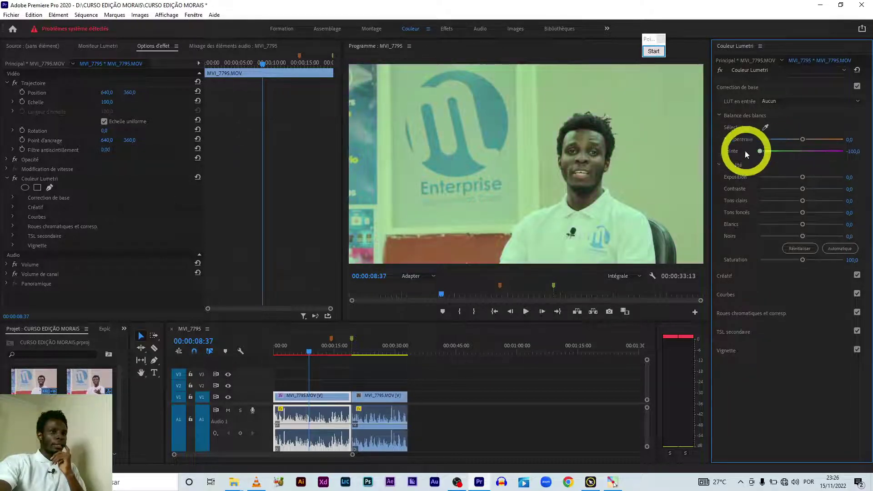
mouse_move(760, 151)
mouse_down()
mouse_move(850, 159)
mouse_move(798, 156)
mouse_up()
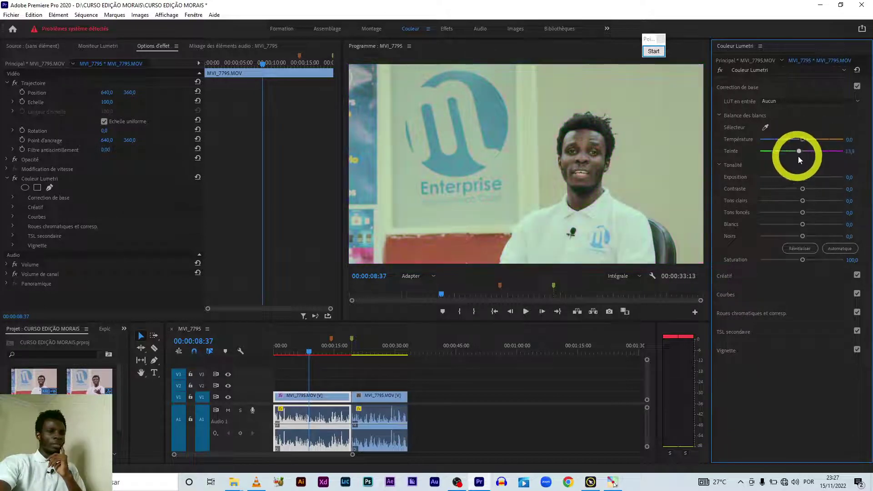
double_click(805, 151)
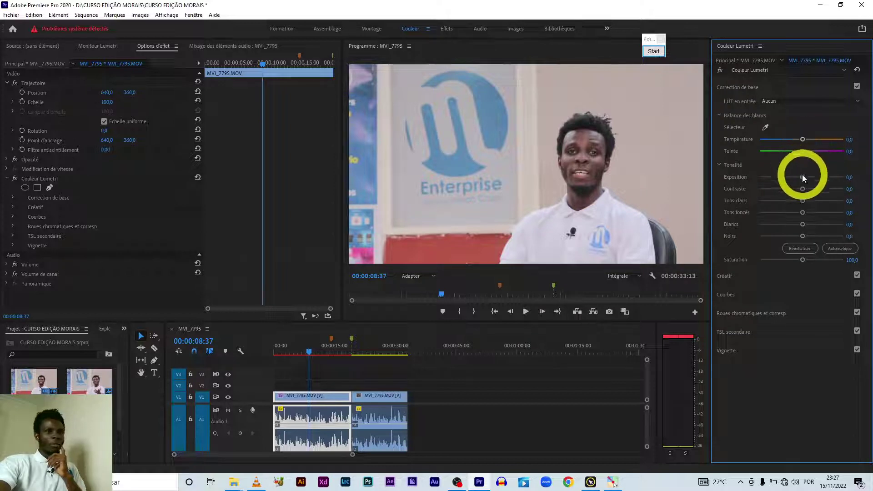
drag(837, 181, 842, 178)
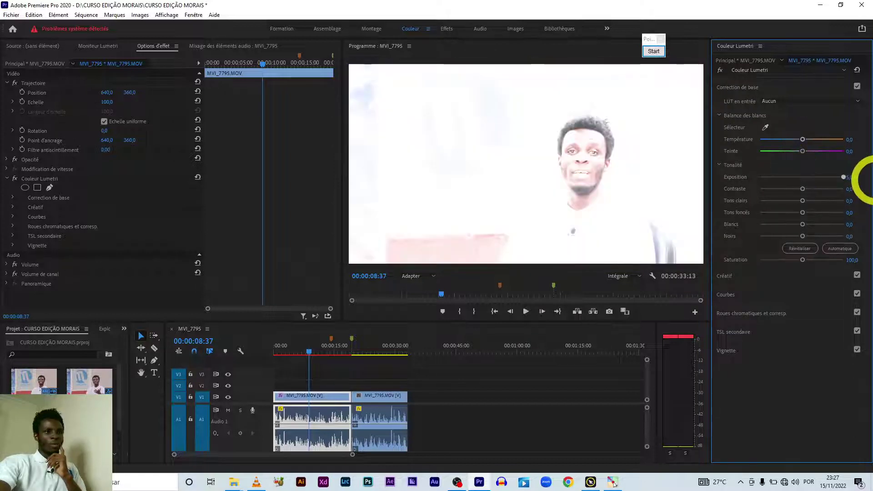
double_click(844, 177)
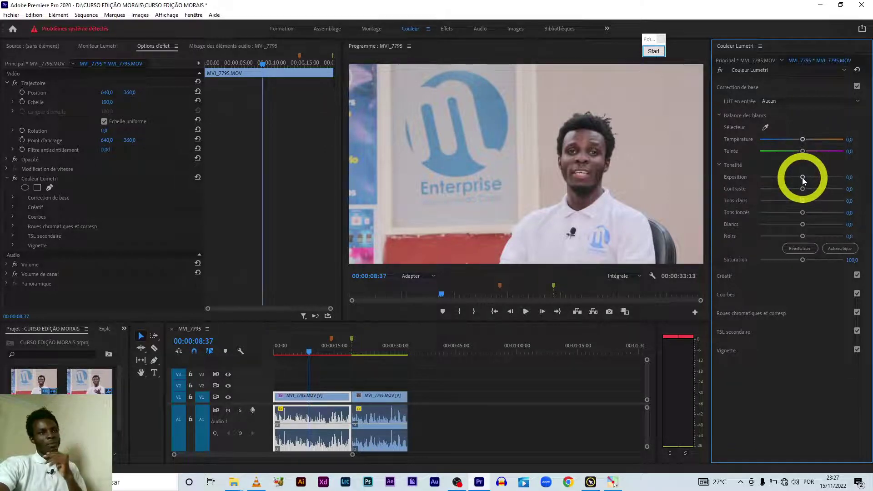
Dismiss the PointerFocus trial dialog and clear the timeline selection.
click(431, 404)
click(433, 402)
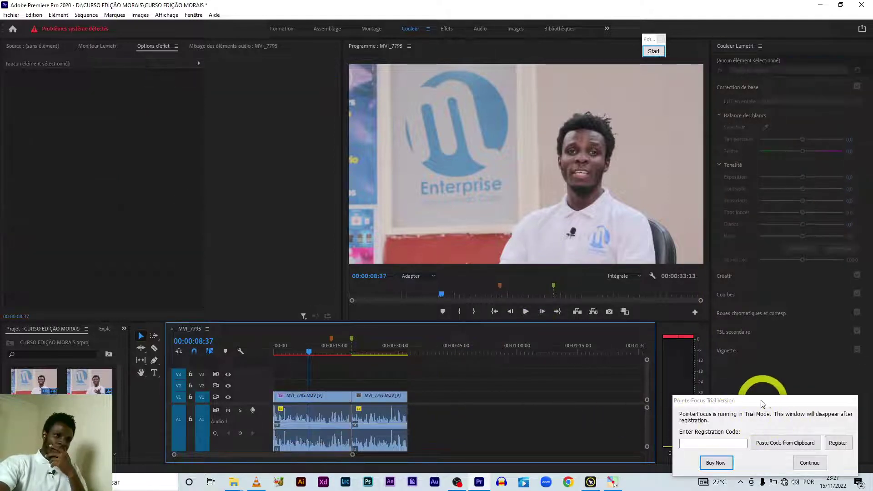
click(810, 463)
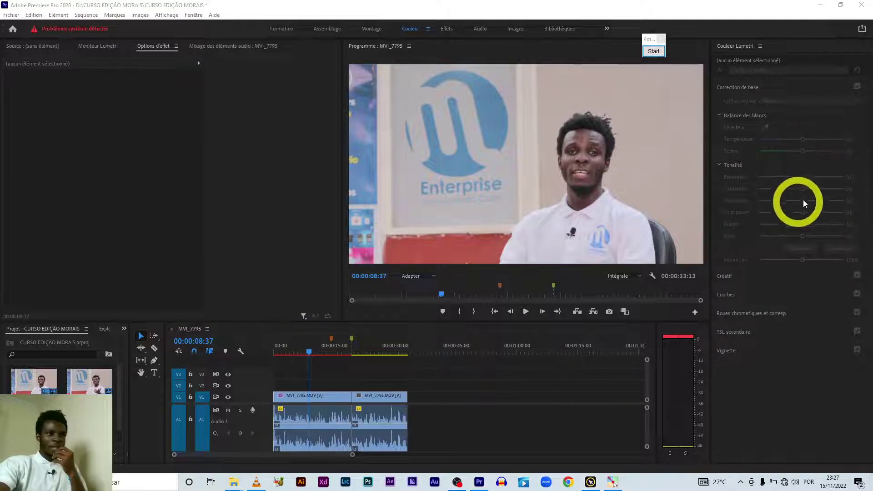
Select the first V1 clip and scrub the playhead to 00:00:01:34.
click(305, 395)
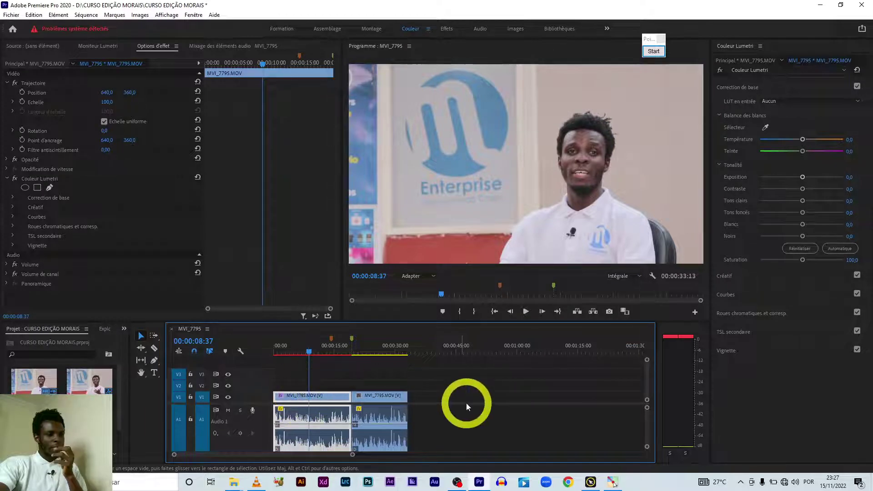
click(487, 377)
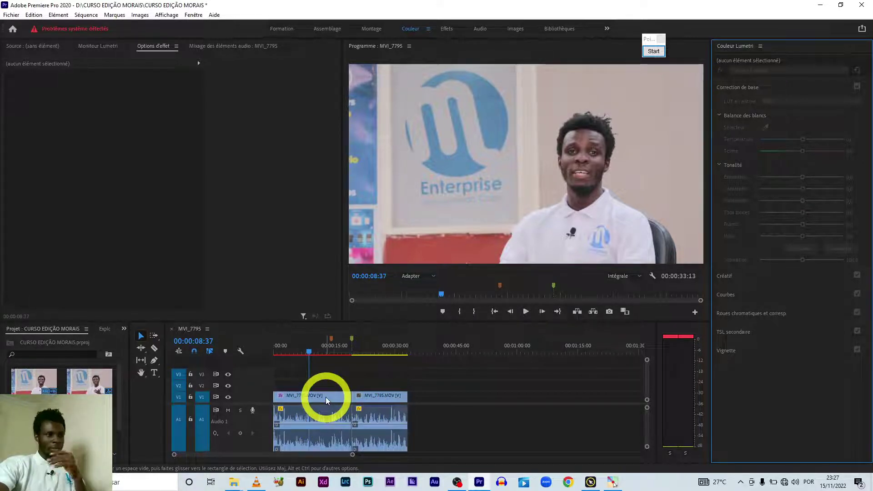
click(326, 397)
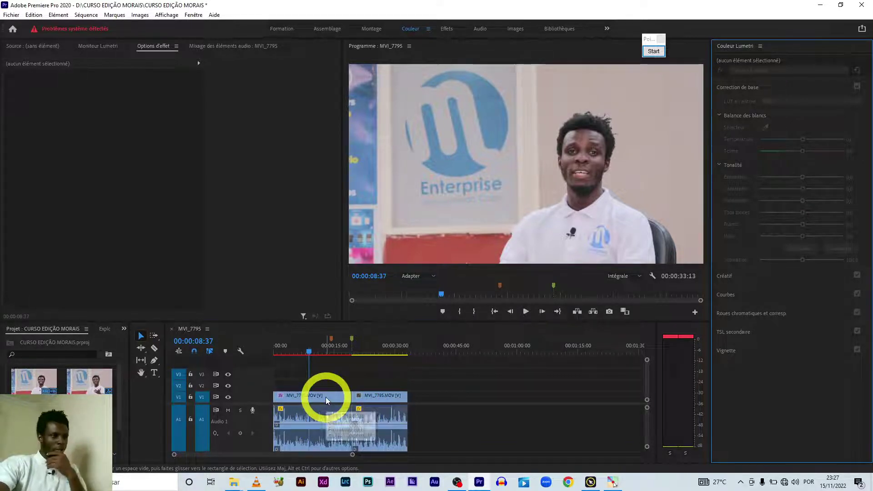
click(307, 353)
drag(300, 355, 281, 348)
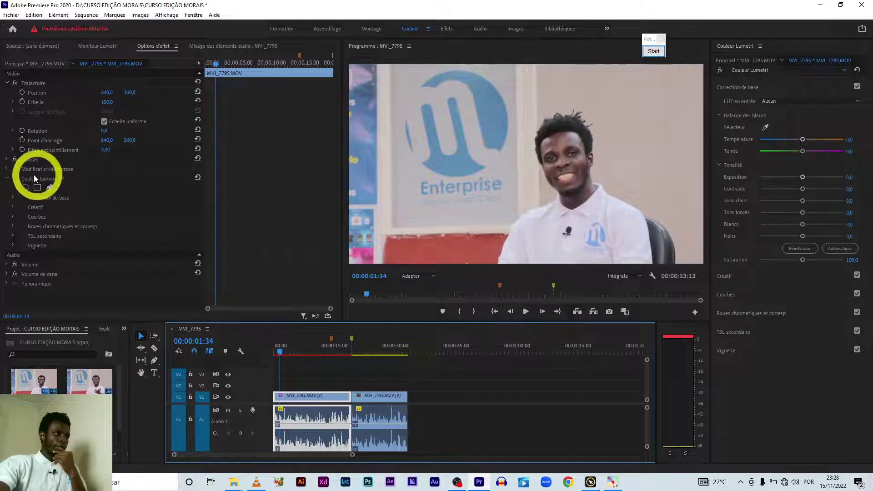
click(654, 51)
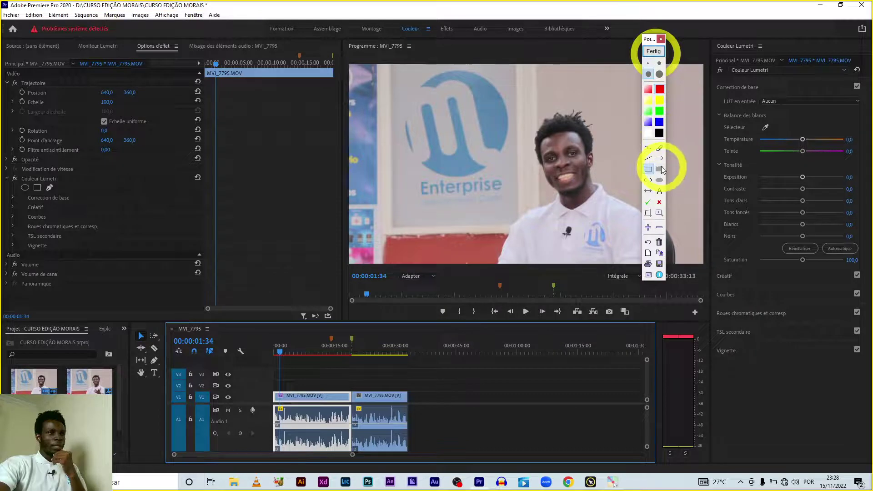
click(660, 158)
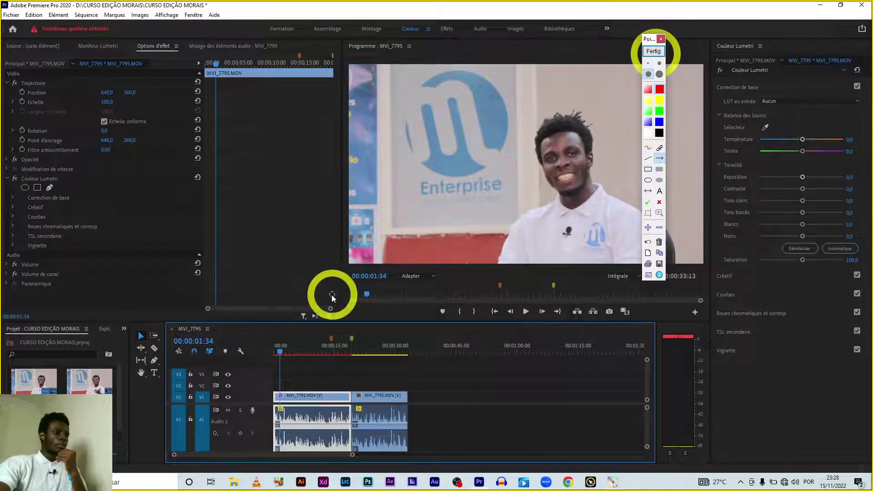
mouse_move(311, 290)
mouse_down()
mouse_move(119, 157)
mouse_move(146, 196)
mouse_move(161, 184)
mouse_move(69, 176)
mouse_up()
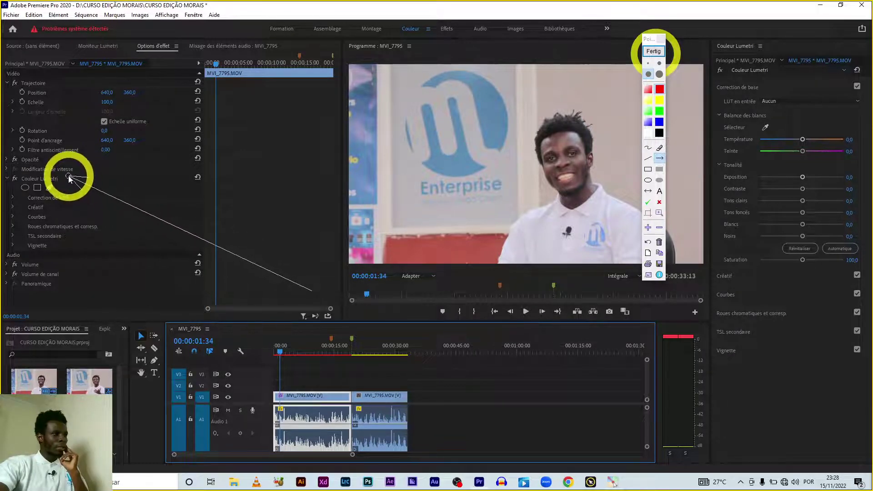
drag(69, 177, 68, 178)
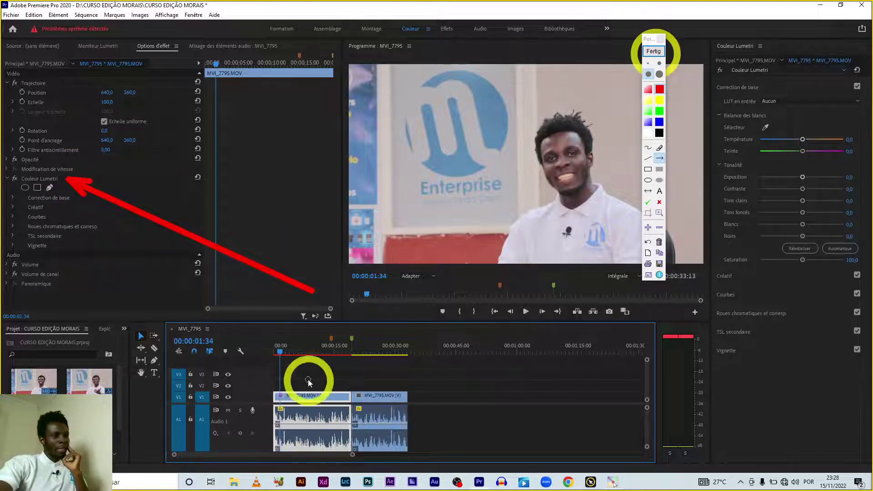
mouse_move(301, 362)
mouse_down()
mouse_move(324, 364)
mouse_move(338, 377)
mouse_move(337, 362)
mouse_up()
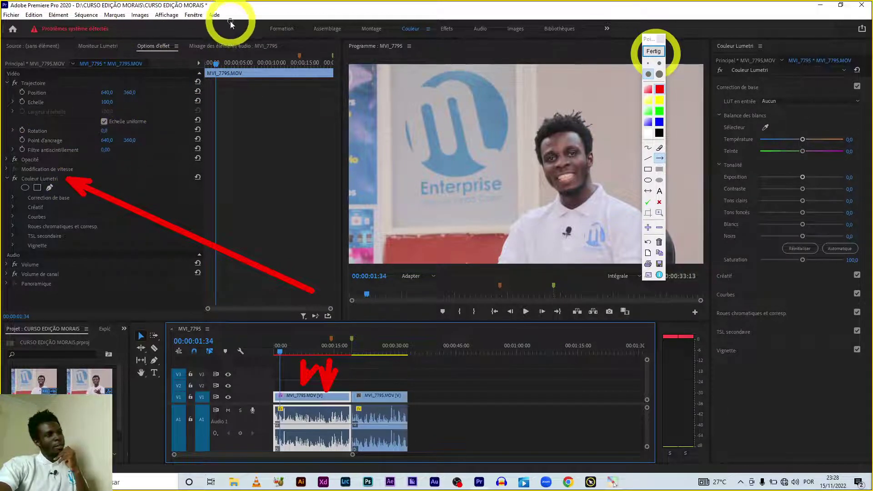
mouse_move(190, 88)
mouse_down()
mouse_move(194, 24)
mouse_move(193, 31)
mouse_up()
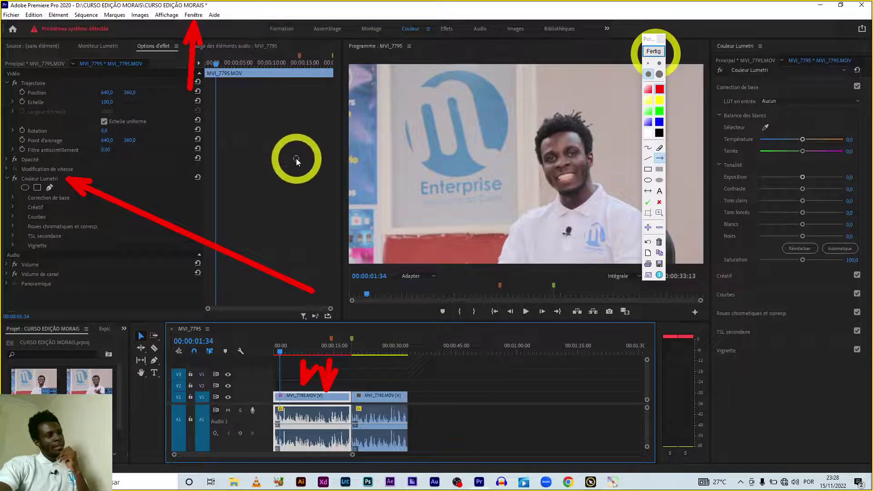
click(663, 52)
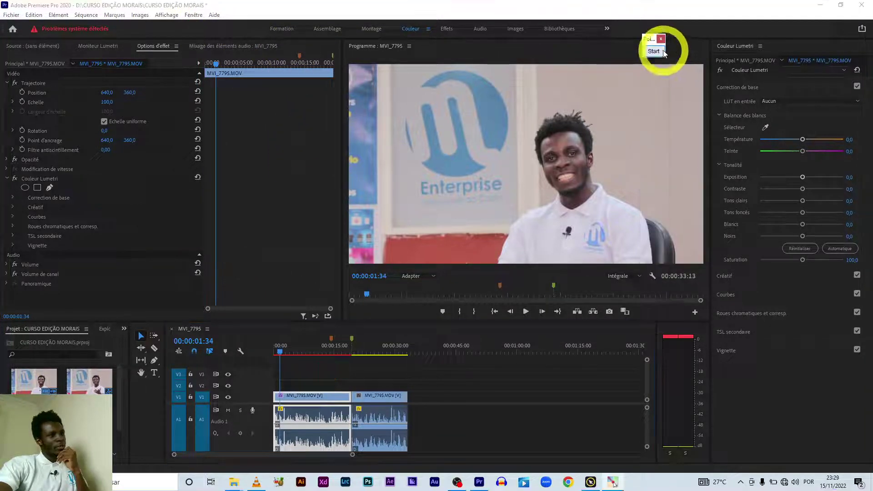
click(192, 16)
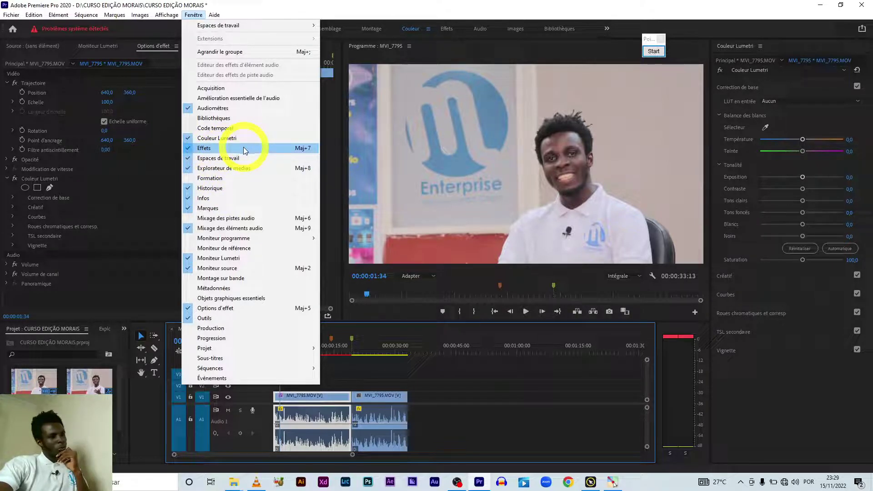
click(386, 13)
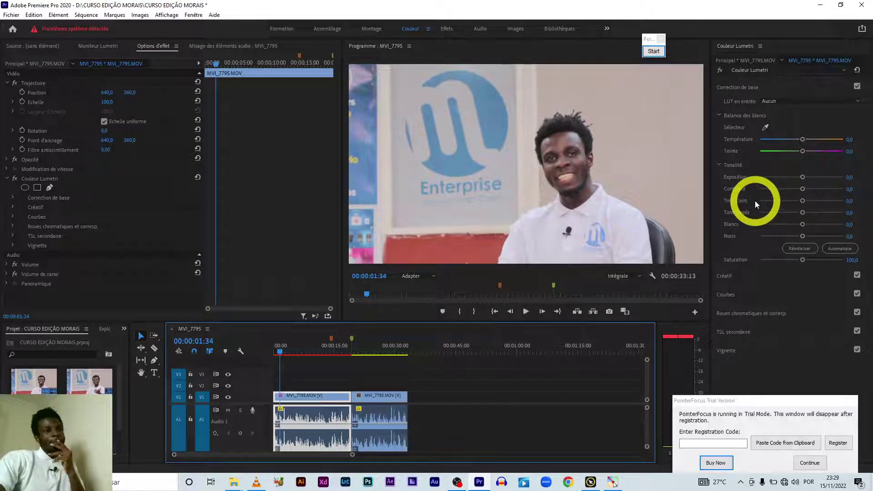
click(809, 463)
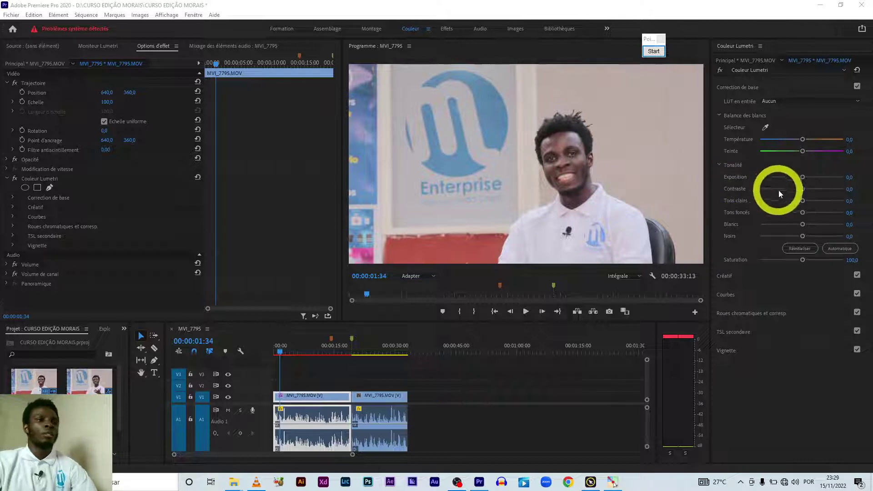
Raise the Lumetri Exposition slider to 0,9.
mouse_move(802, 178)
mouse_down()
mouse_move(820, 175)
mouse_move(773, 173)
mouse_move(842, 168)
mouse_move(845, 178)
mouse_up()
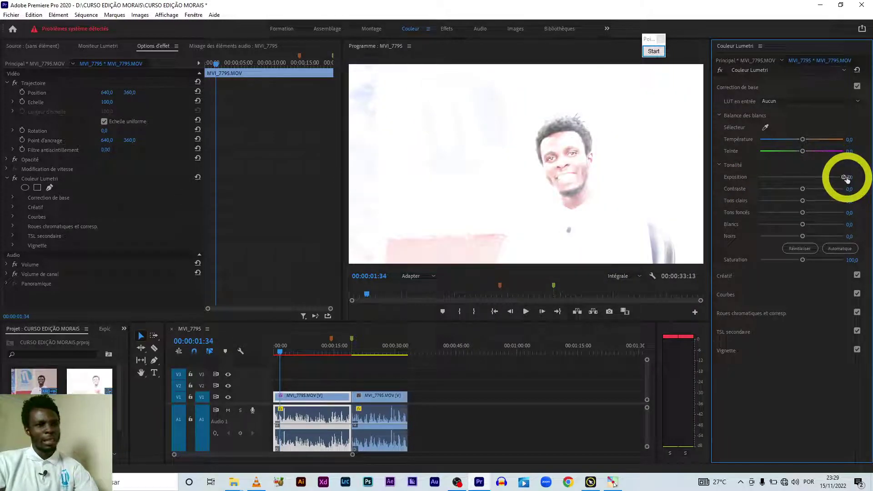
click(849, 177)
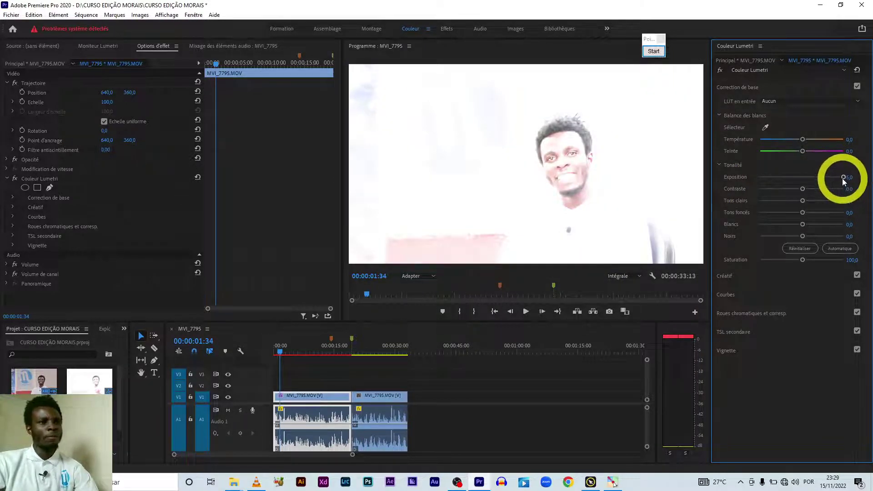
double_click(842, 179)
drag(803, 178, 809, 182)
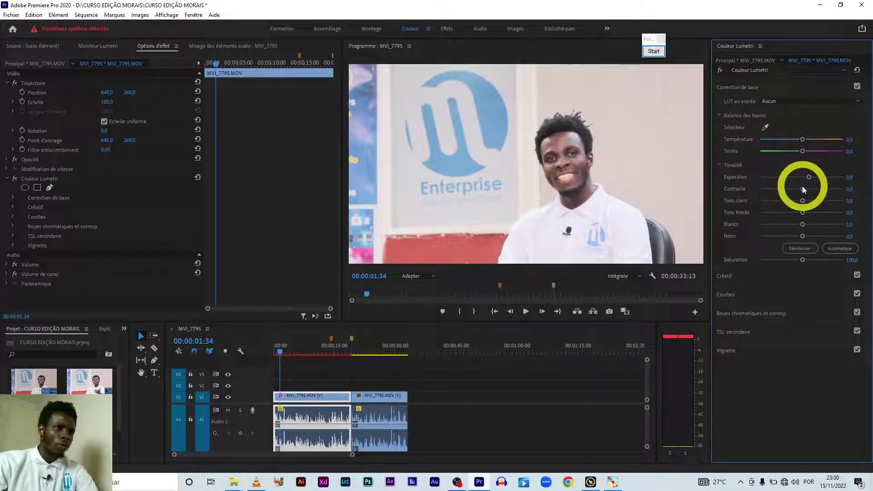
Set the Lumetri Contraste slider to 34,8.
drag(803, 188, 715, 193)
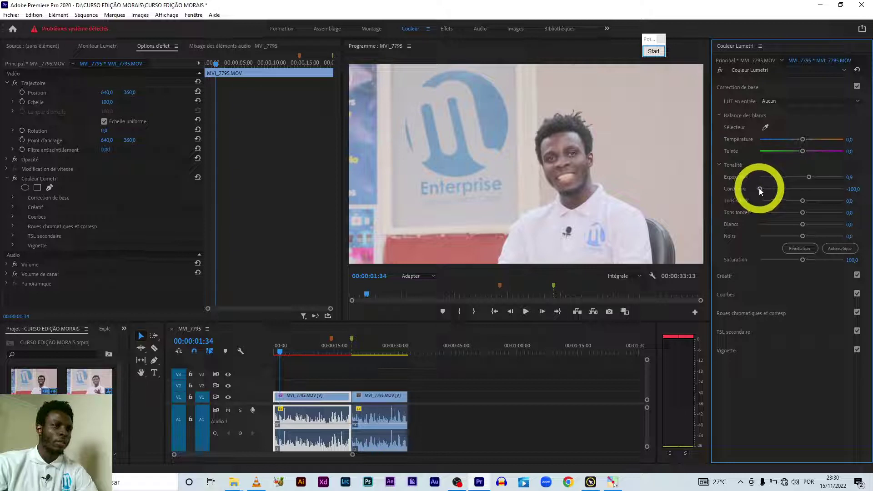
drag(760, 188, 816, 189)
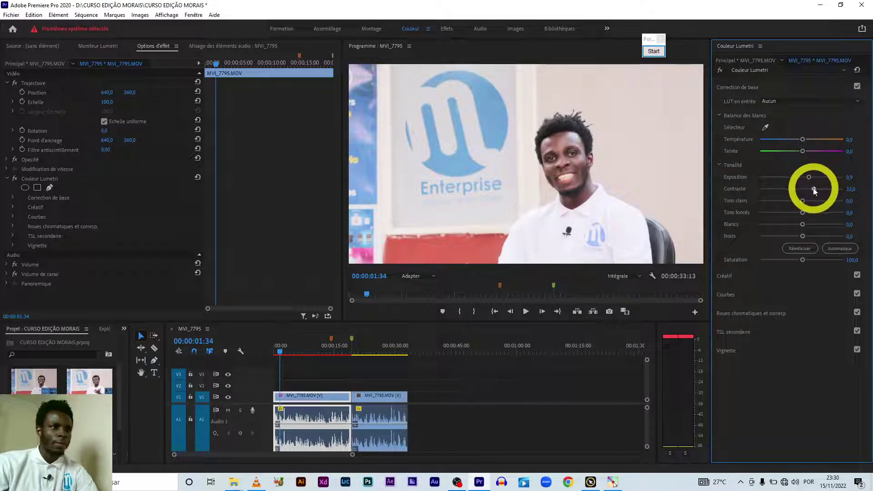
drag(814, 189, 815, 189)
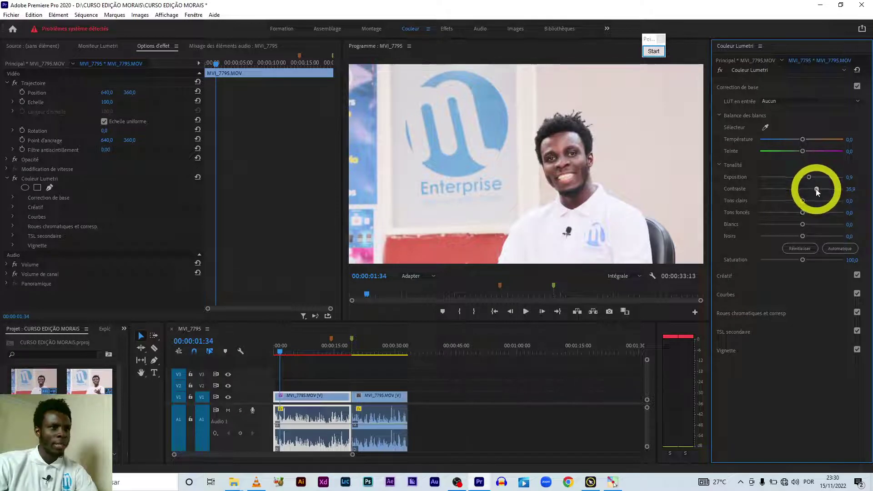
drag(816, 189, 816, 189)
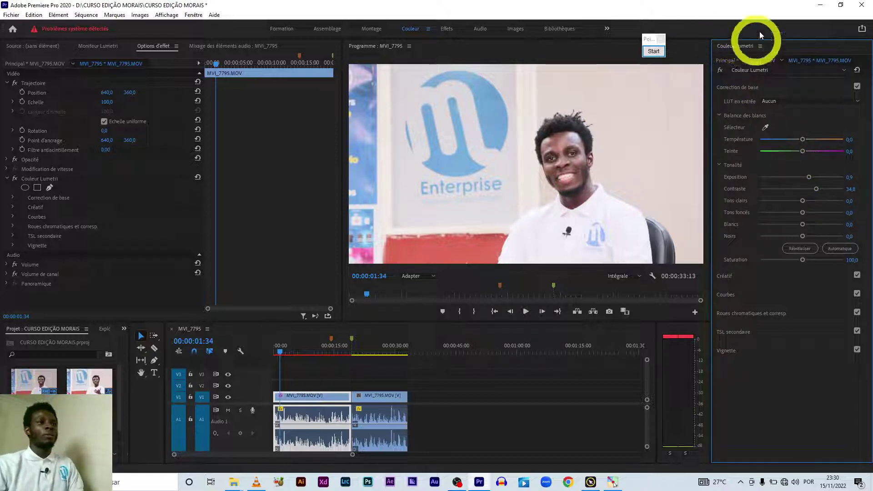
click(653, 51)
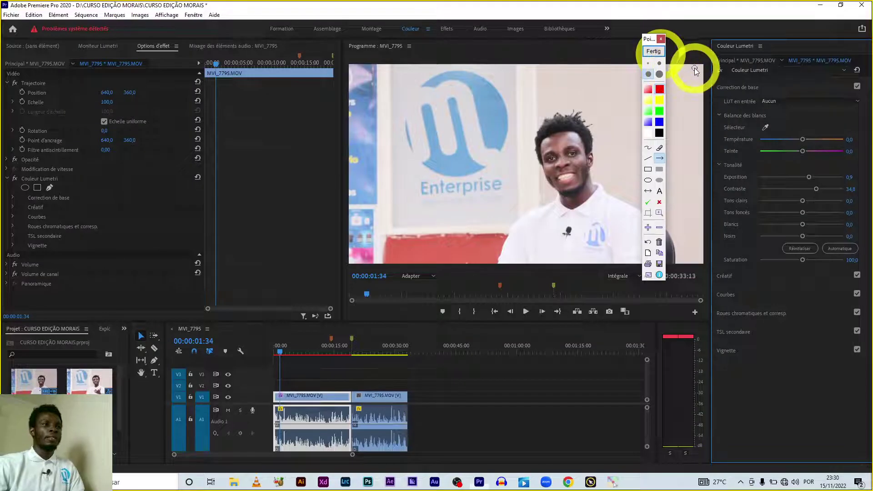
drag(648, 39, 438, 56)
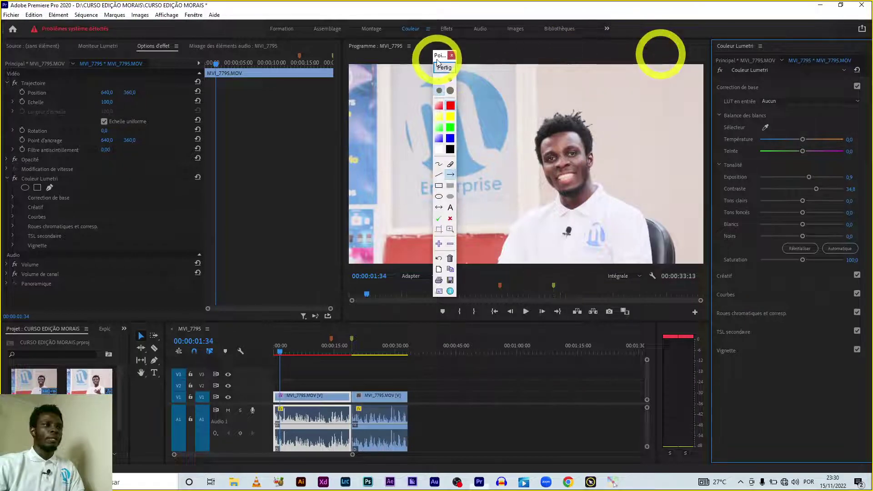
drag(606, 75, 711, 69)
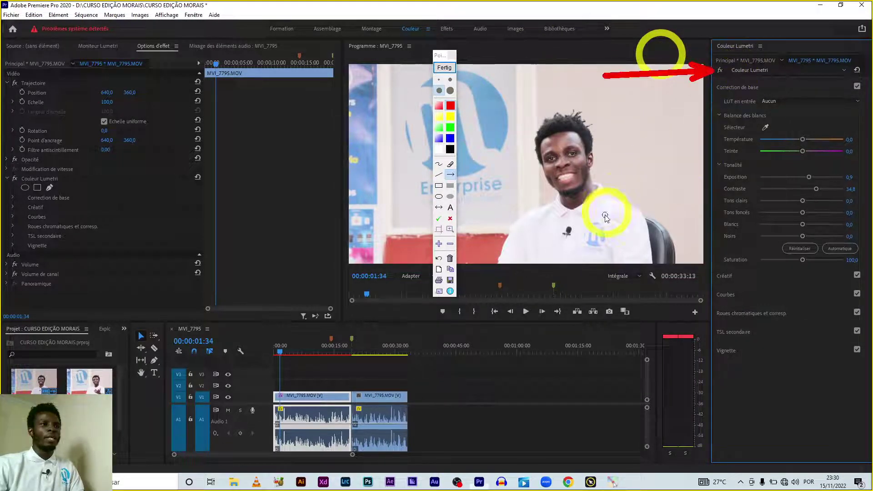
click(445, 68)
drag(443, 57, 688, 37)
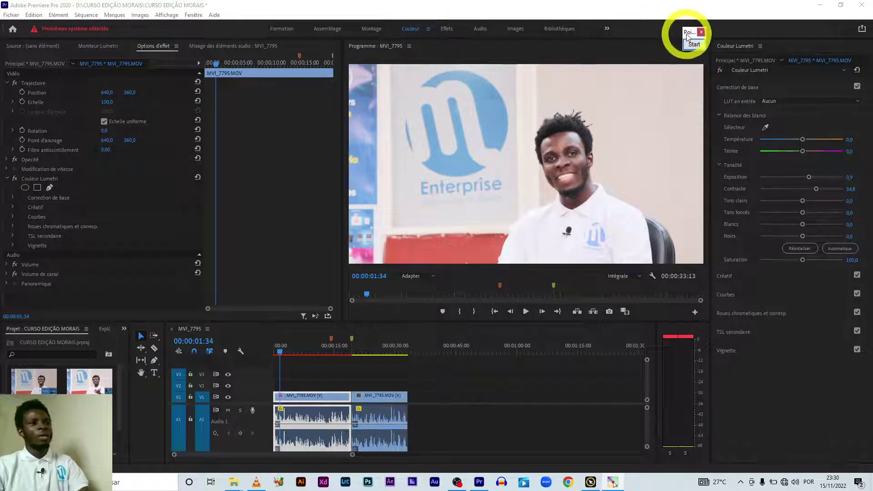
click(720, 71)
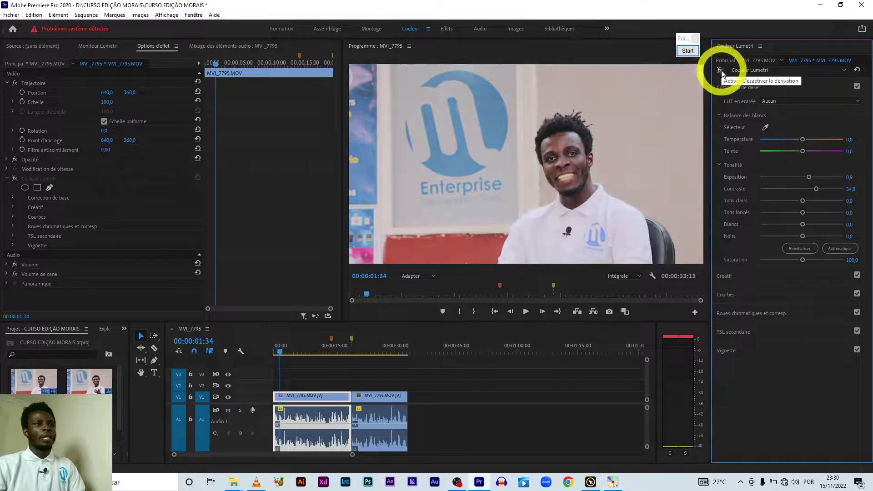
click(721, 72)
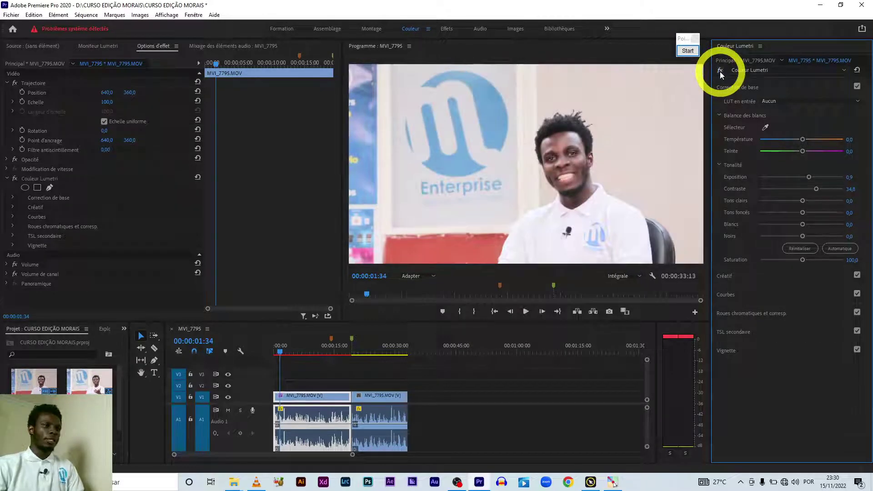
click(721, 71)
click(720, 71)
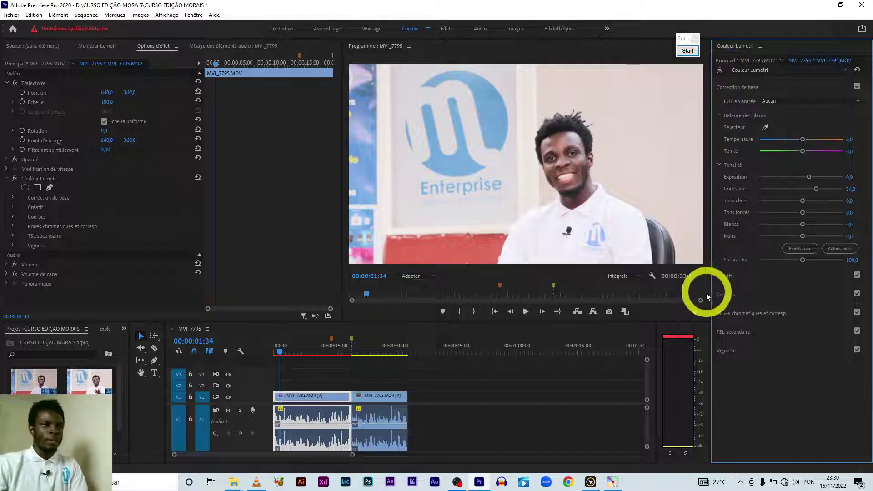
click(664, 203)
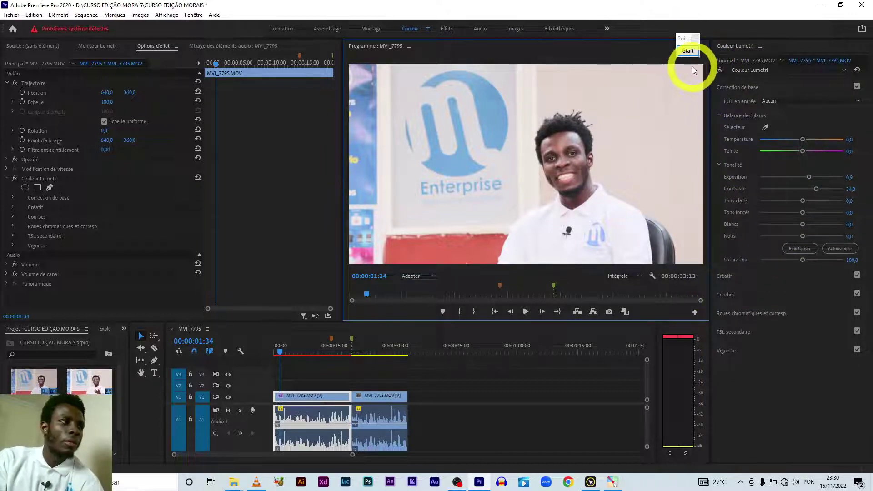
click(690, 52)
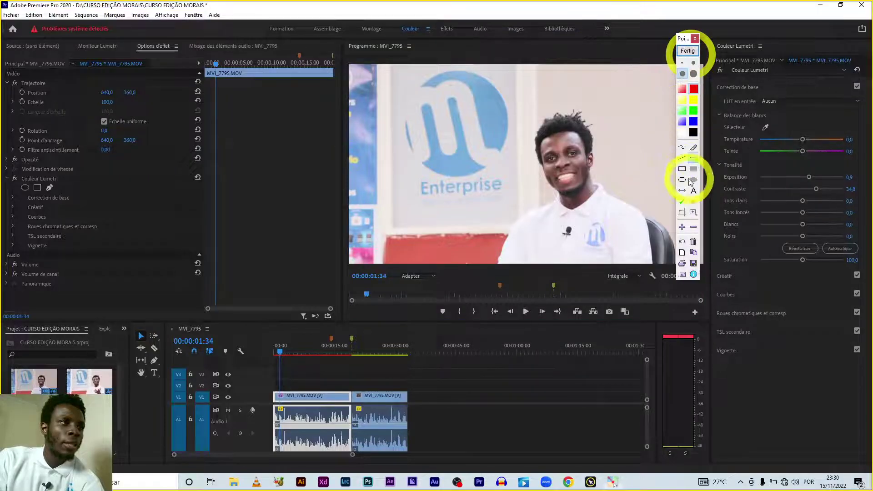
drag(693, 40, 432, 59)
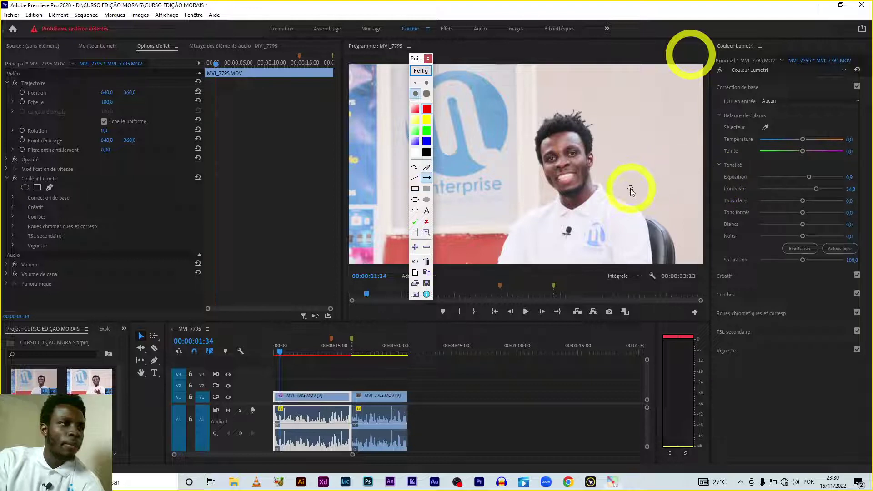
drag(585, 204, 721, 204)
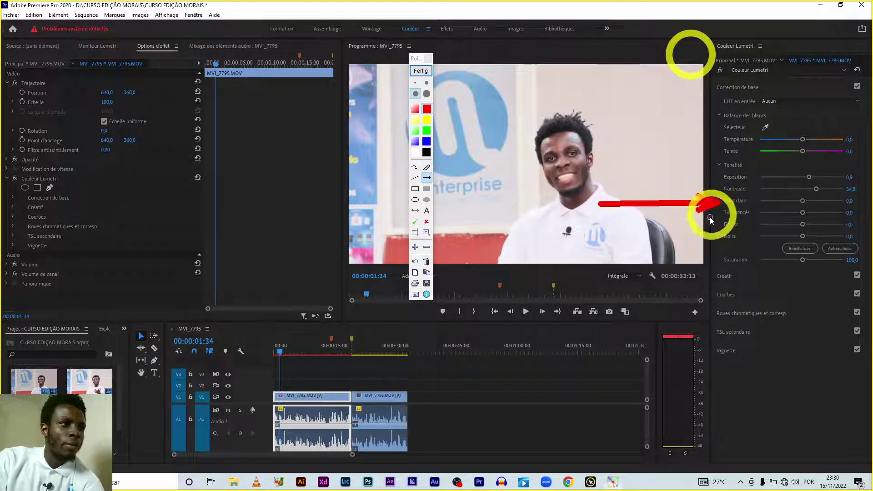
drag(630, 226, 719, 215)
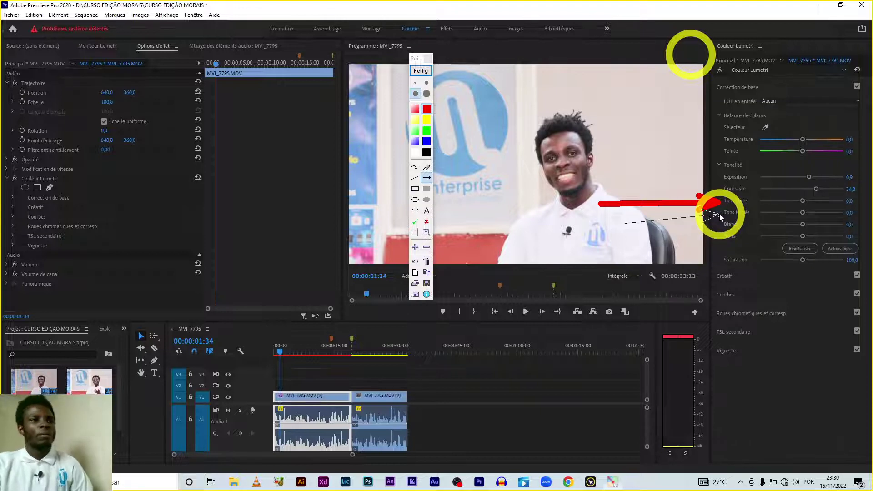
drag(719, 213, 720, 214)
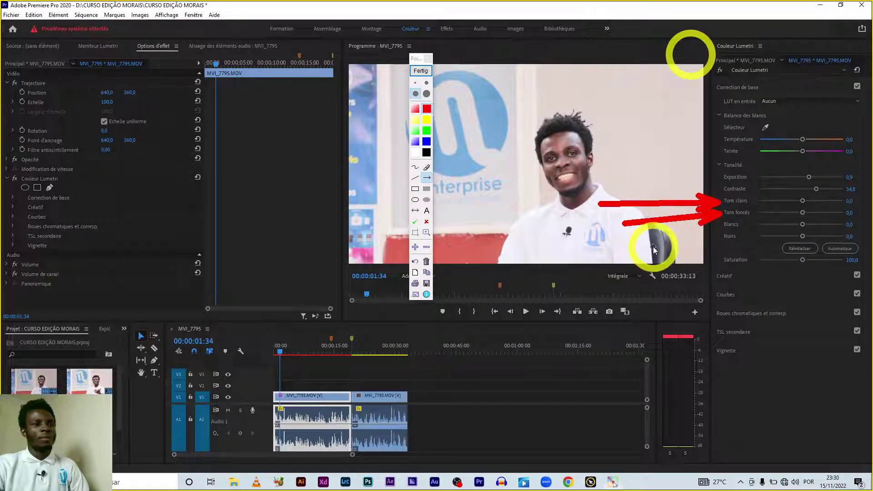
drag(669, 237, 716, 228)
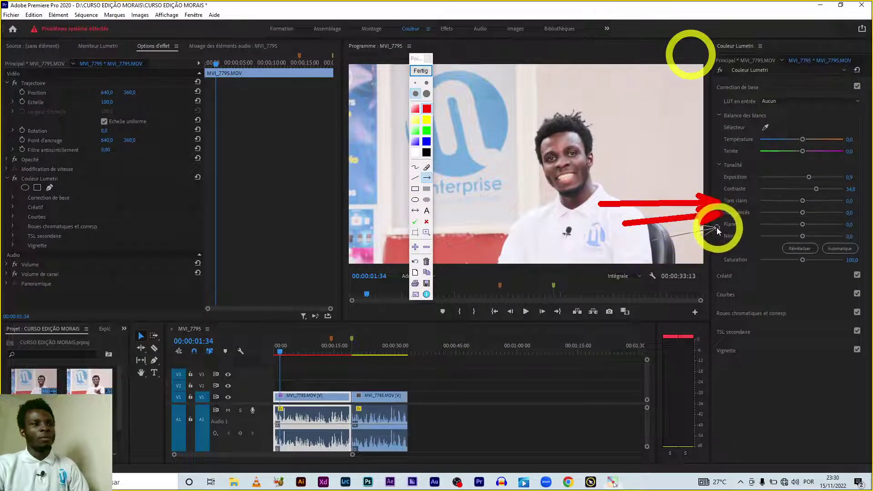
drag(675, 263, 721, 245)
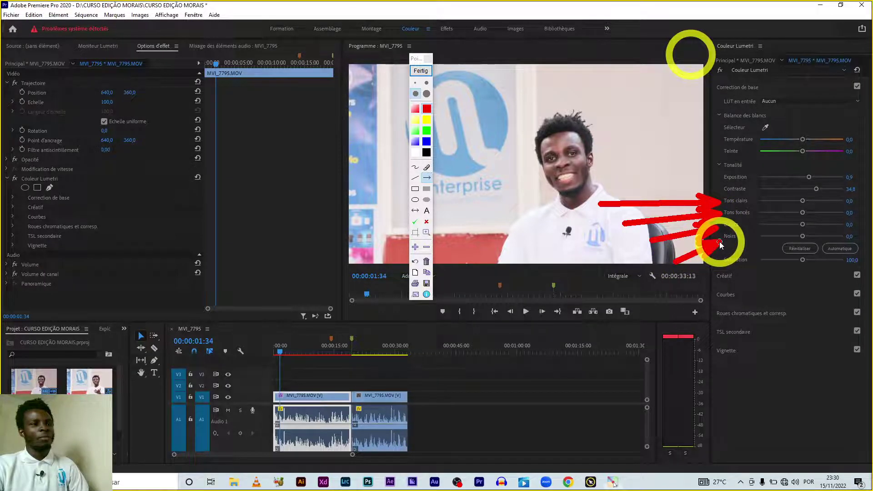
click(420, 71)
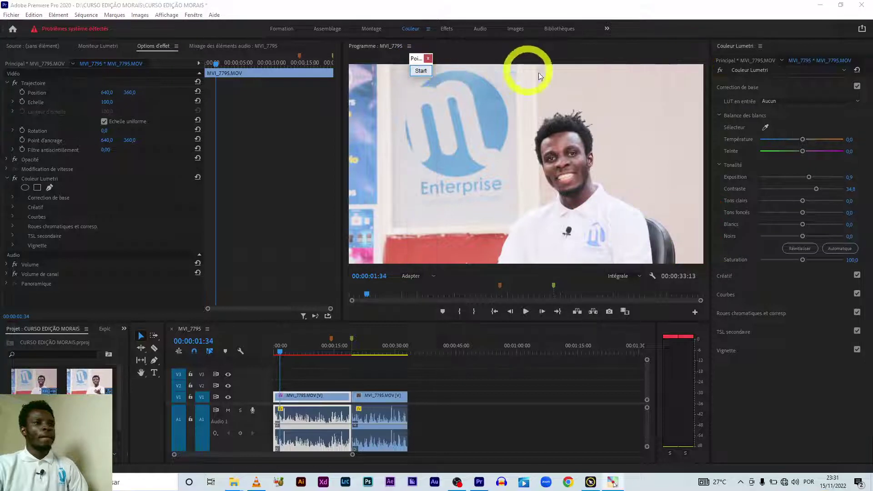
Set Tons clairs -72,8, Tons foncés -26,1, Noirs -15,2 and Blancs 29,3 in Lumetri.
mouse_move(417, 63)
mouse_down()
mouse_move(605, 34)
mouse_move(675, 56)
mouse_up()
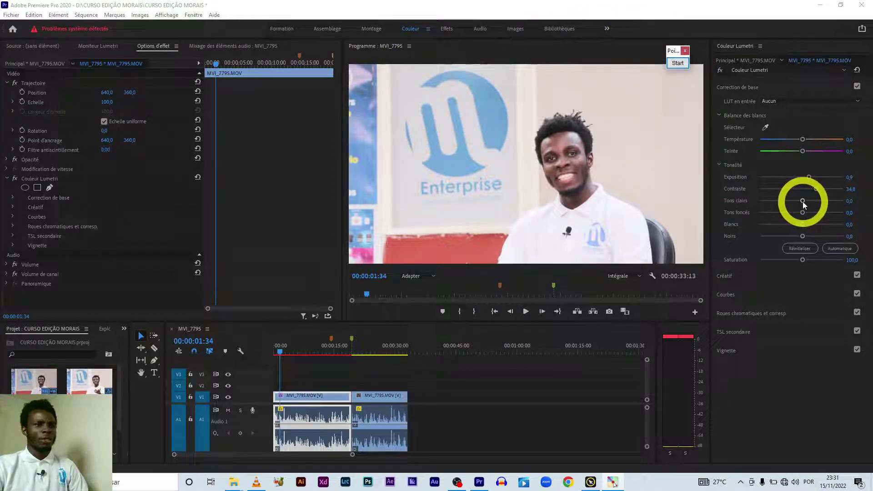
drag(803, 201, 777, 208)
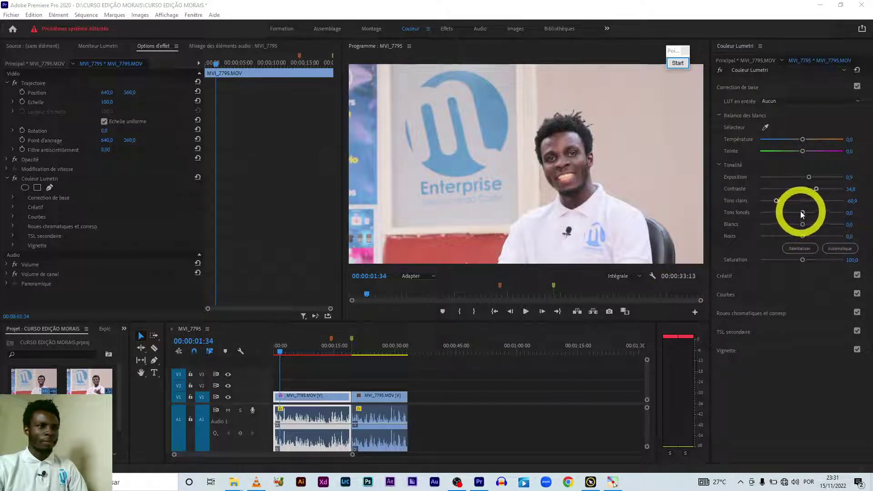
drag(803, 213, 796, 214)
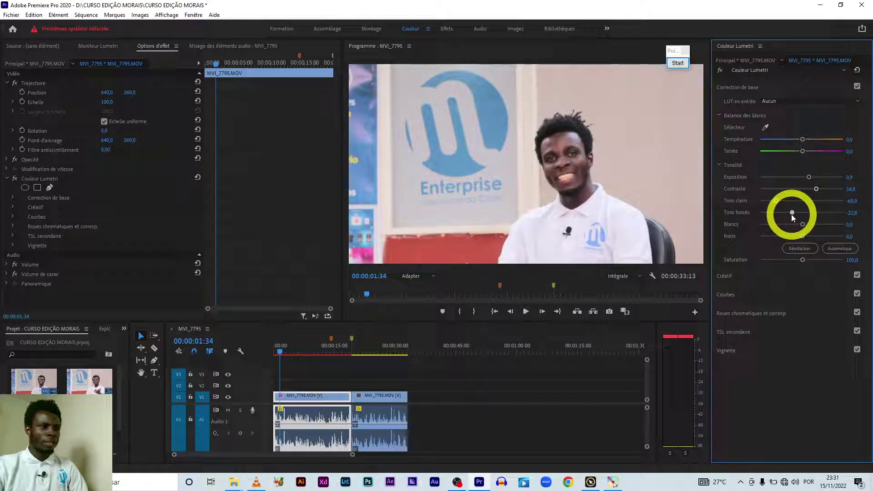
drag(793, 215, 794, 213)
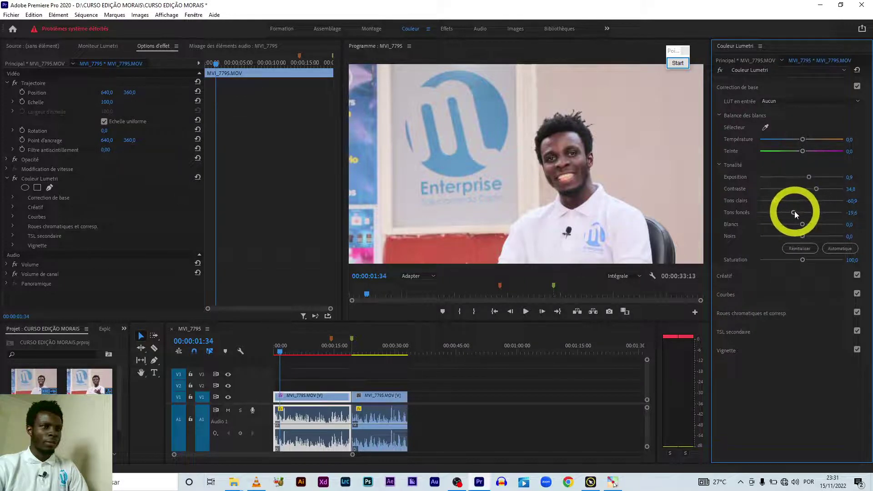
drag(795, 211, 795, 212)
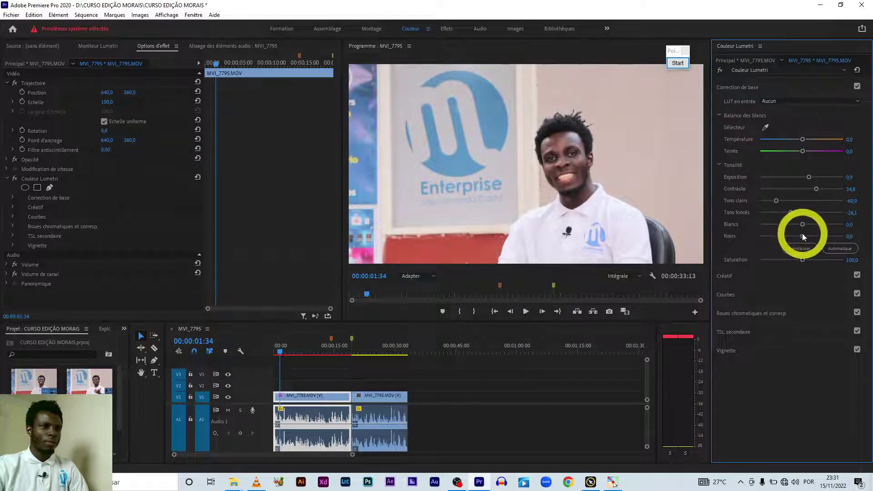
mouse_move(808, 236)
mouse_down()
mouse_move(786, 232)
mouse_move(794, 236)
mouse_up()
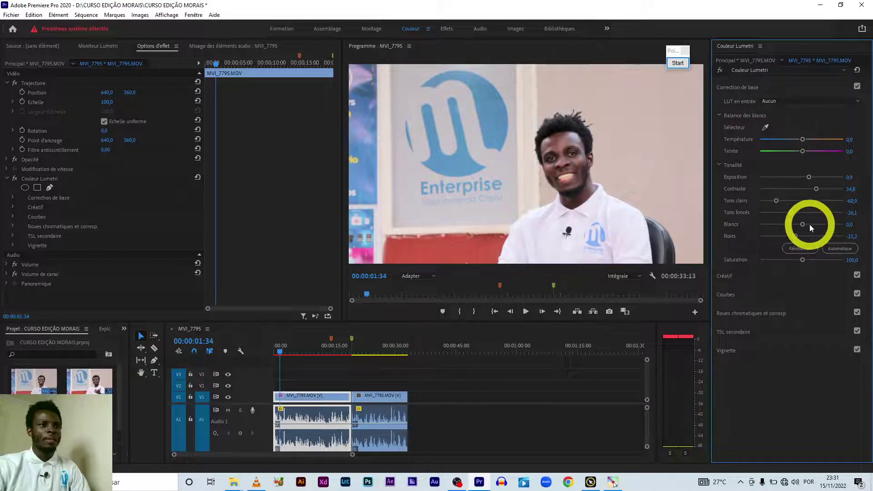
drag(804, 224, 814, 225)
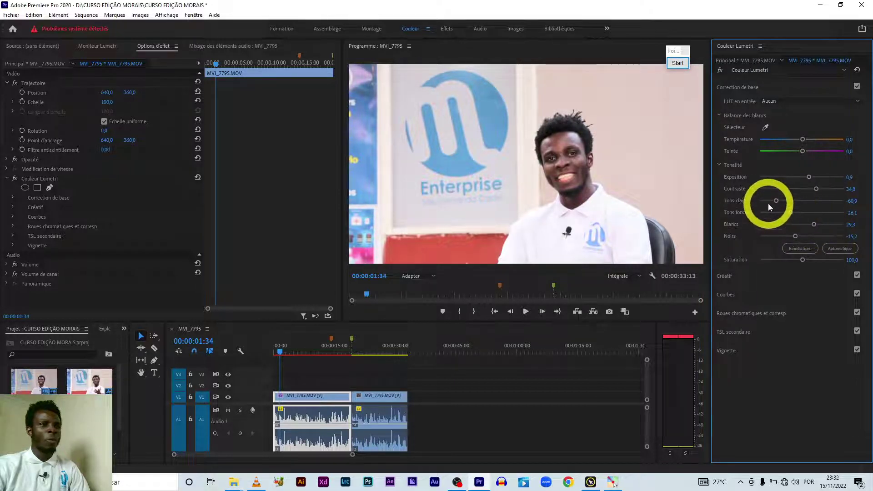
drag(777, 200, 775, 201)
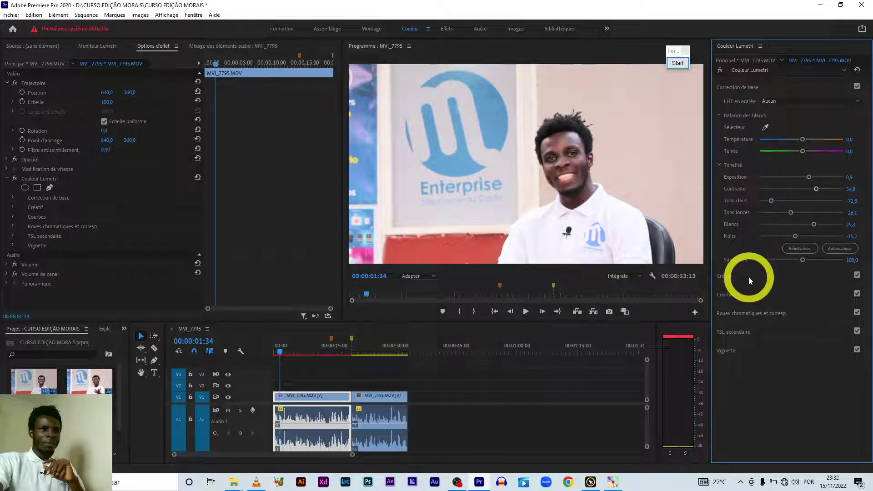
Toggle the Correction de base and Créatif sections, then fold the Couleur Lumetri effect.
click(763, 88)
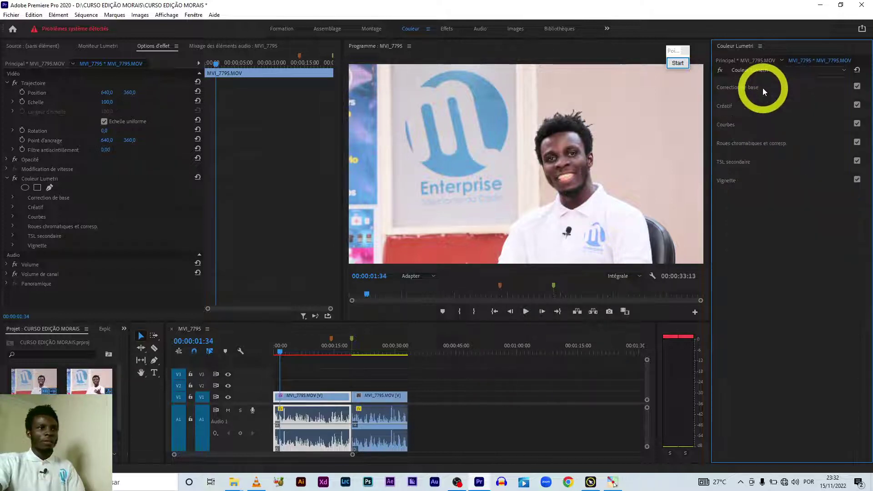
click(752, 104)
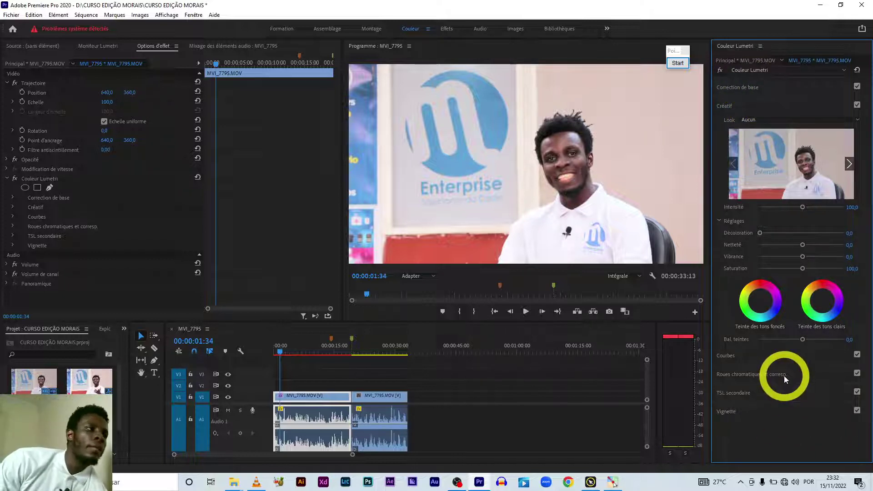
click(750, 86)
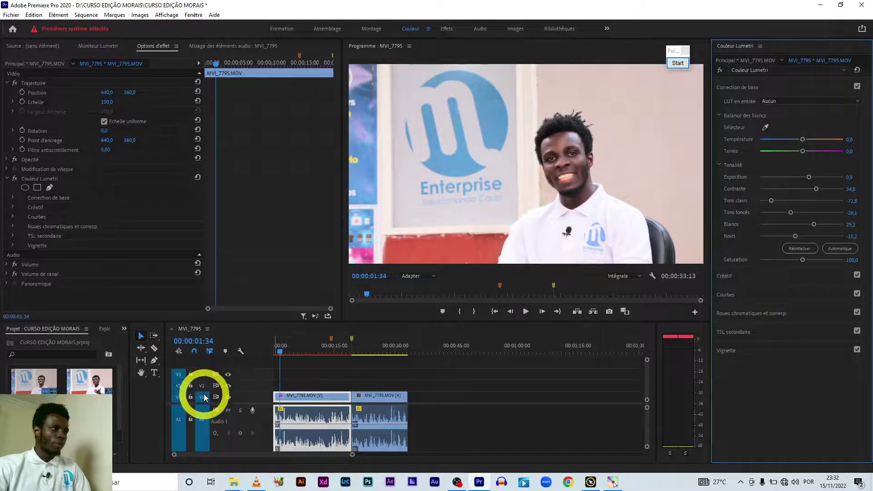
click(7, 180)
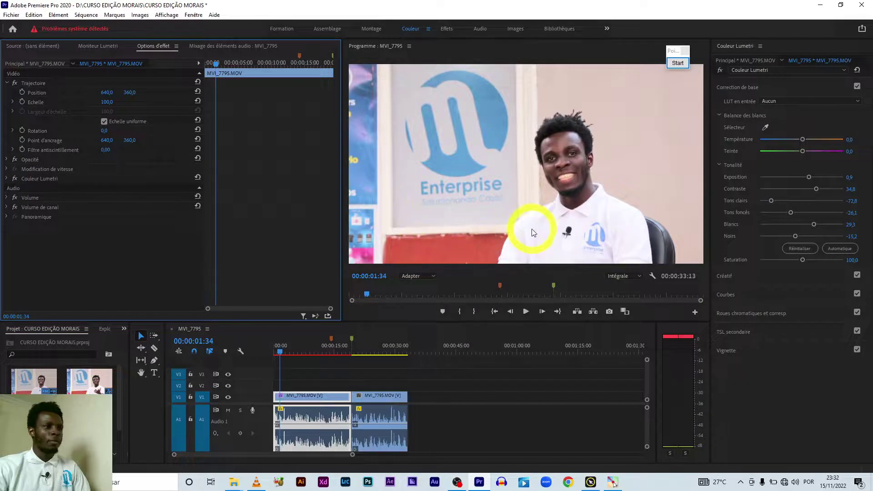
Scrub through the graded first clip, briefly checking the second clip at 00:00:25:16.
click(356, 409)
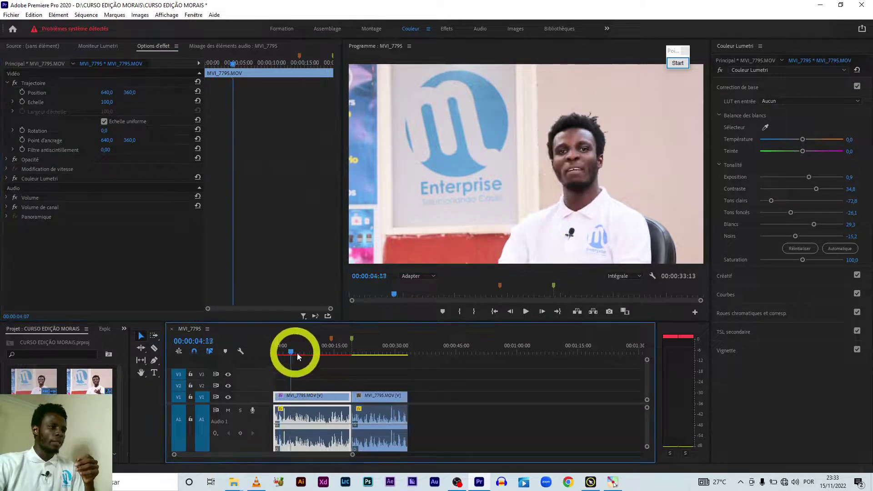
drag(291, 353, 322, 400)
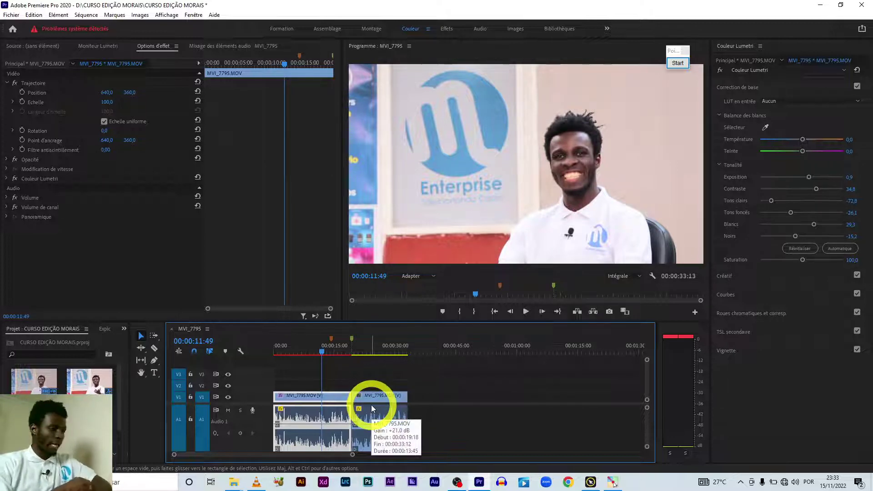
click(377, 352)
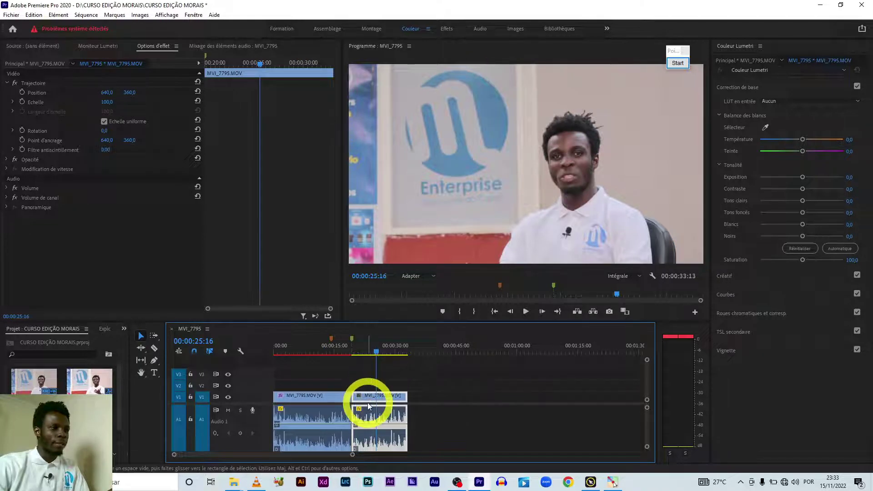
click(334, 351)
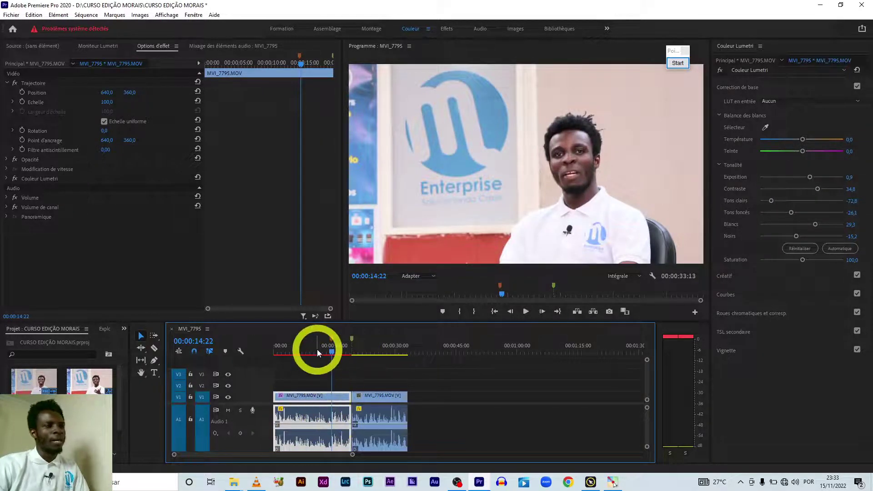
click(318, 351)
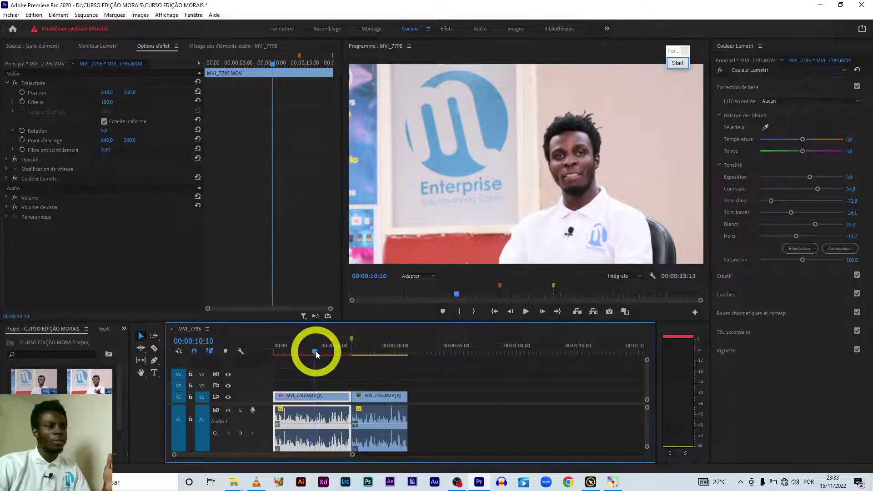
click(337, 352)
Compare against the uncorrected second clip, return to 00:00:17:35, and select Couleur Lumetri.
click(371, 352)
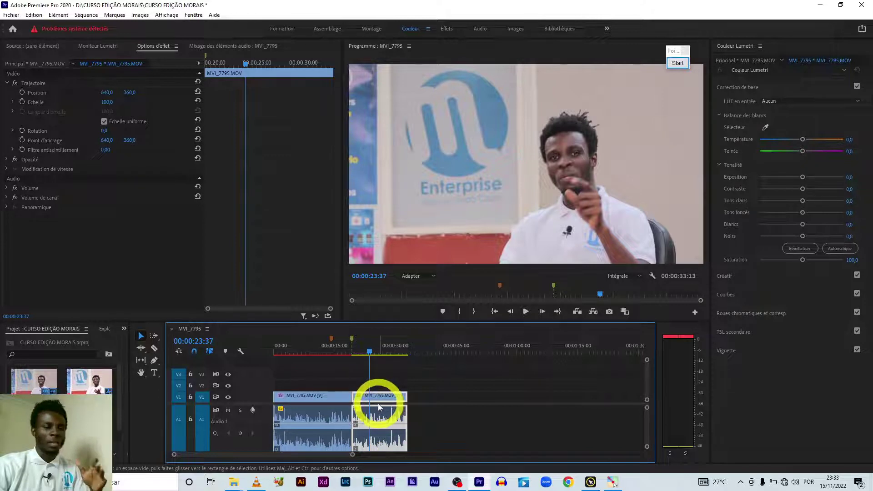
click(360, 351)
drag(360, 352, 346, 351)
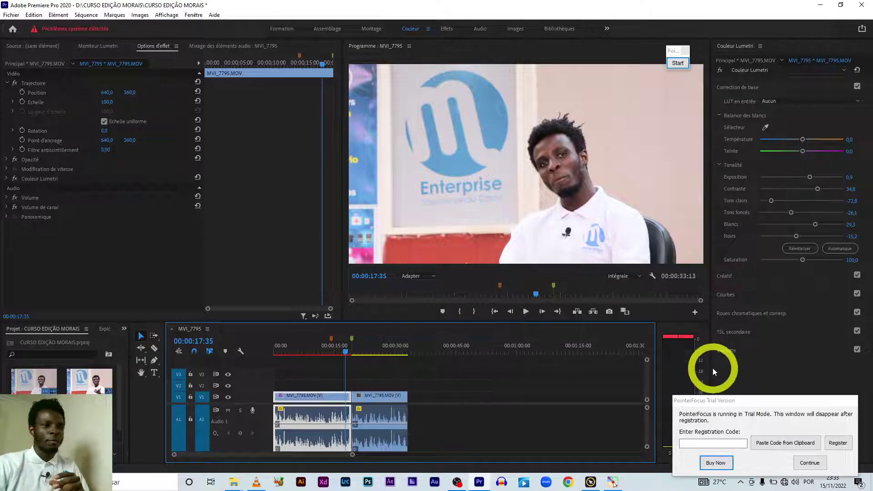
drag(695, 408, 717, 386)
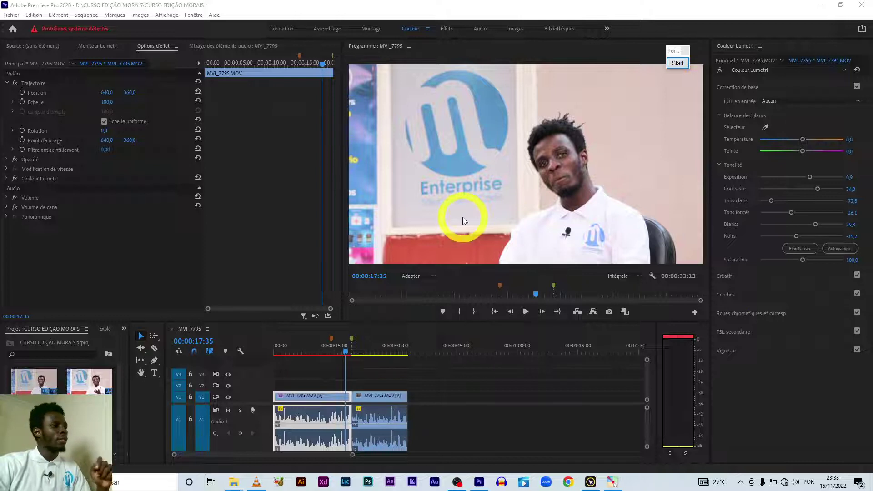
click(48, 179)
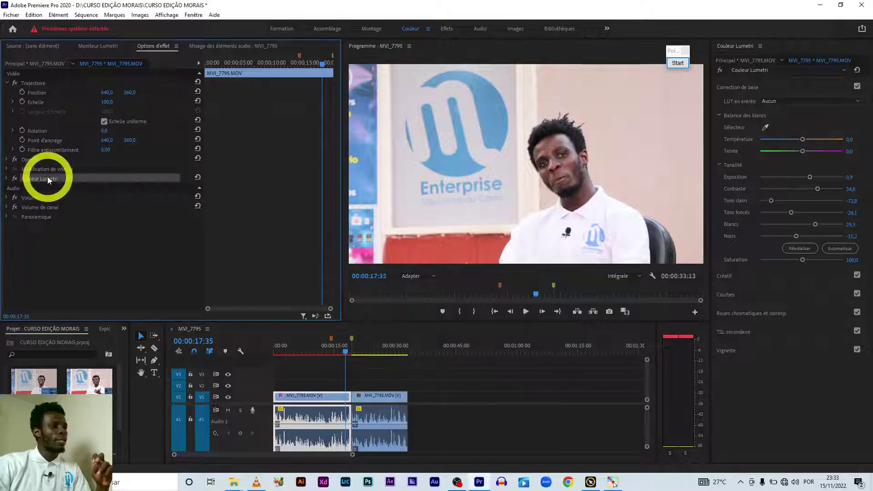
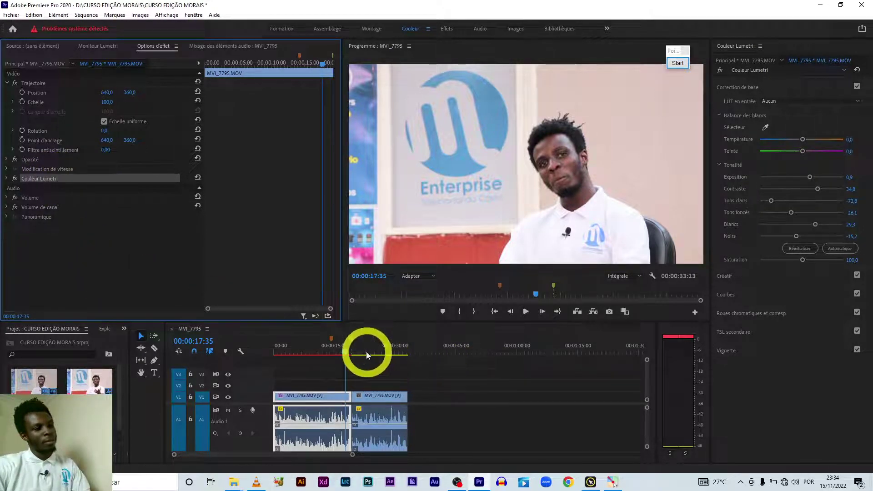
Paste the copied Lumetri grade (exposure 0.9, contrast 34.8) onto the second MVI_7795 clip.
drag(364, 349, 379, 351)
click(427, 397)
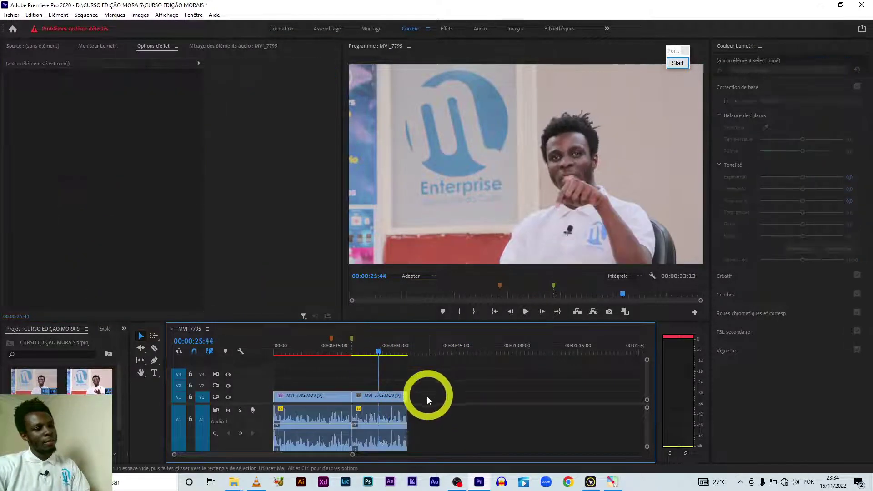
click(386, 398)
drag(378, 348, 371, 357)
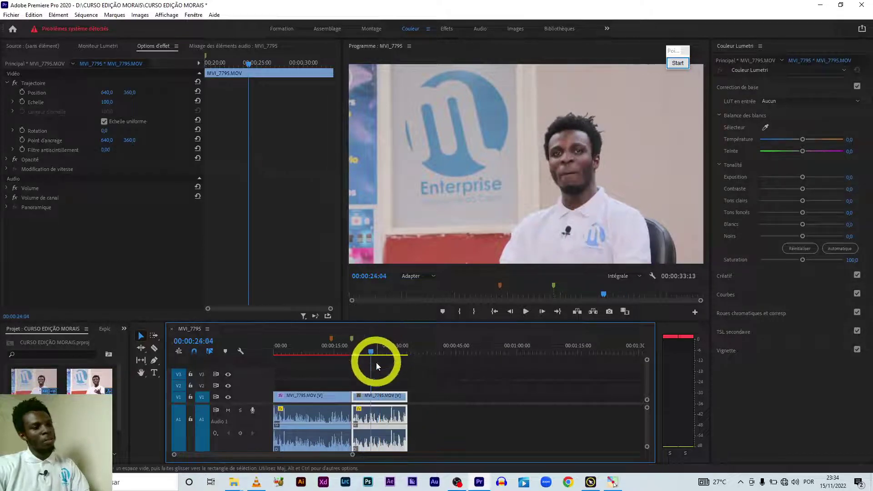
key(ctrl+v)
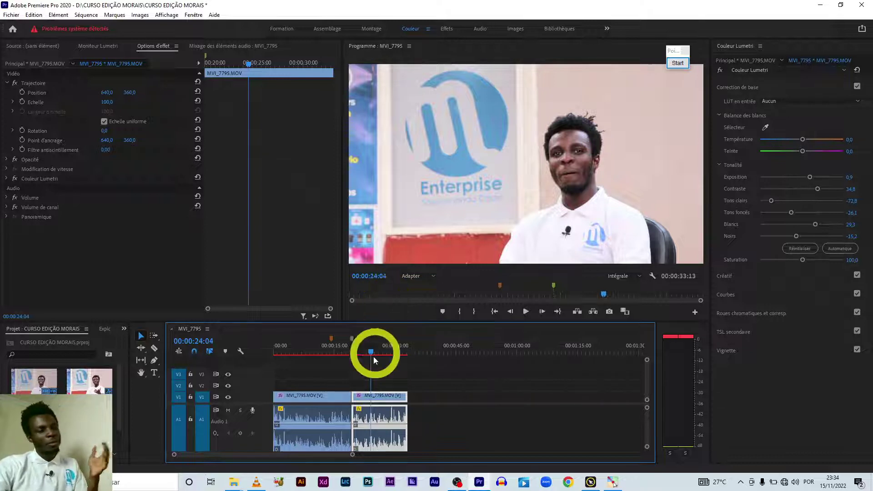
Scrub across the cut to compare both clips' grades, then save the project.
click(339, 353)
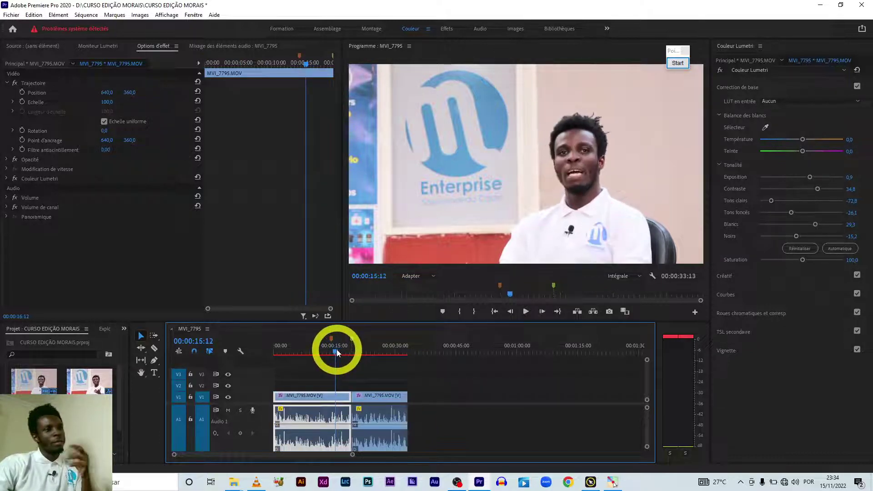
mouse_move(338, 351)
mouse_down()
mouse_move(399, 354)
mouse_move(330, 367)
mouse_up()
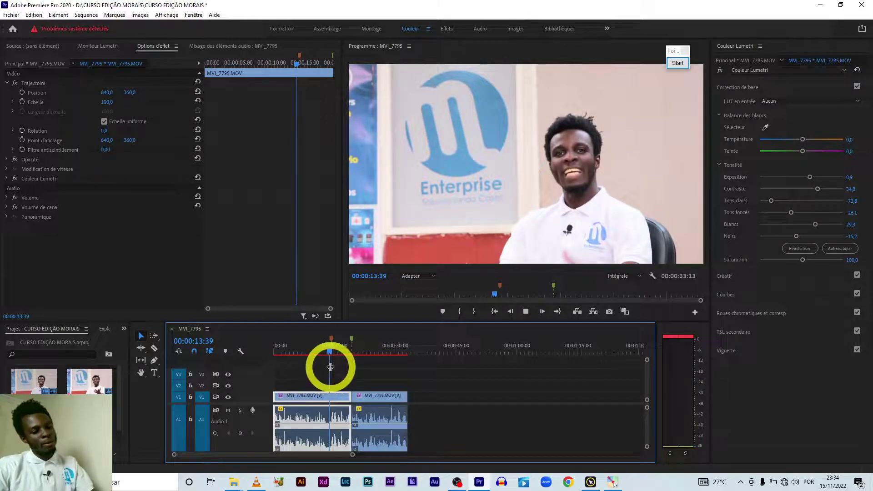
drag(331, 368, 331, 366)
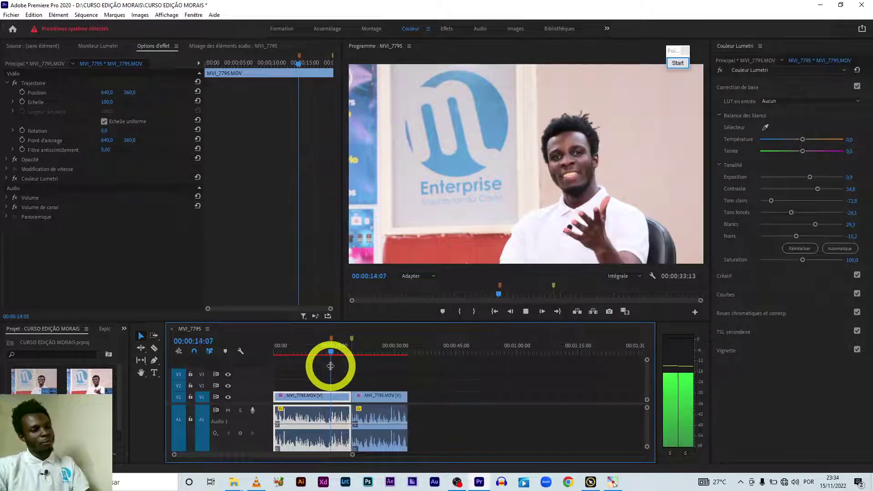
key(ctrl+s)
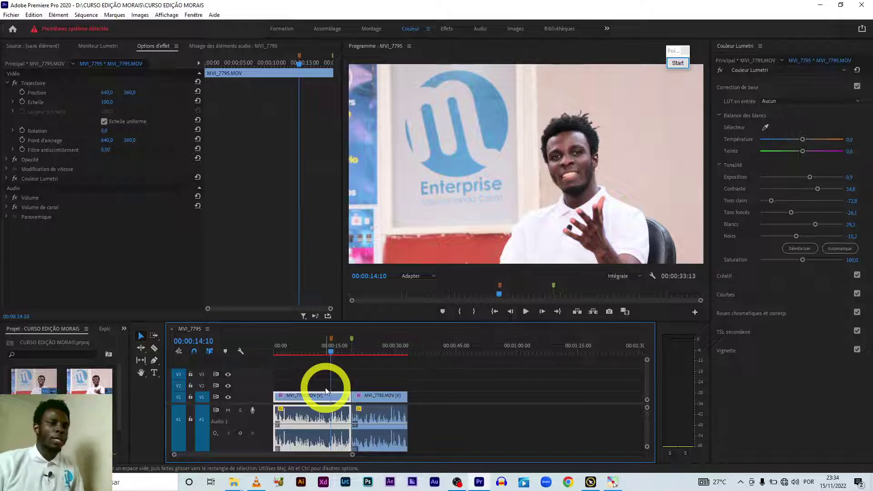
Deselect the clip and zoom the timeline in on the cut between the two clips.
click(431, 370)
scroll(321, 419, up, 2)
scroll(355, 417, up, 2)
scroll(429, 406, up, 2)
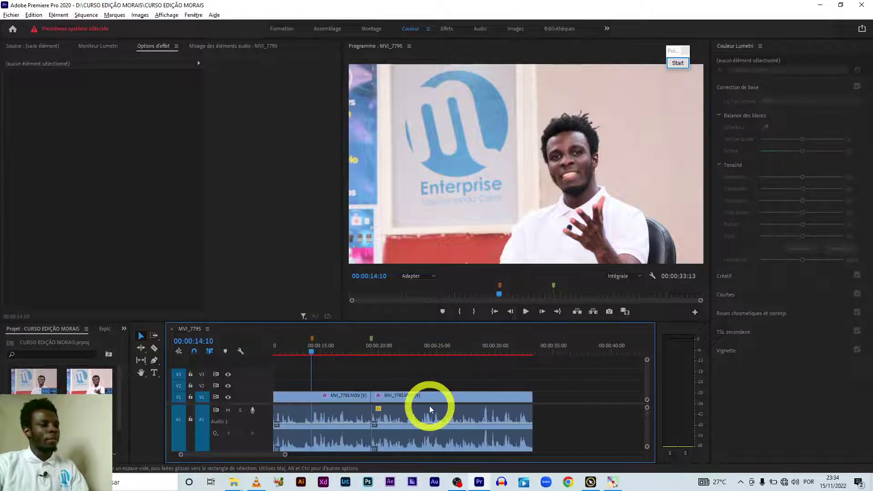
scroll(430, 405, up, 2)
scroll(378, 406, up, 2)
scroll(361, 410, up, 2)
scroll(363, 400, up, 2)
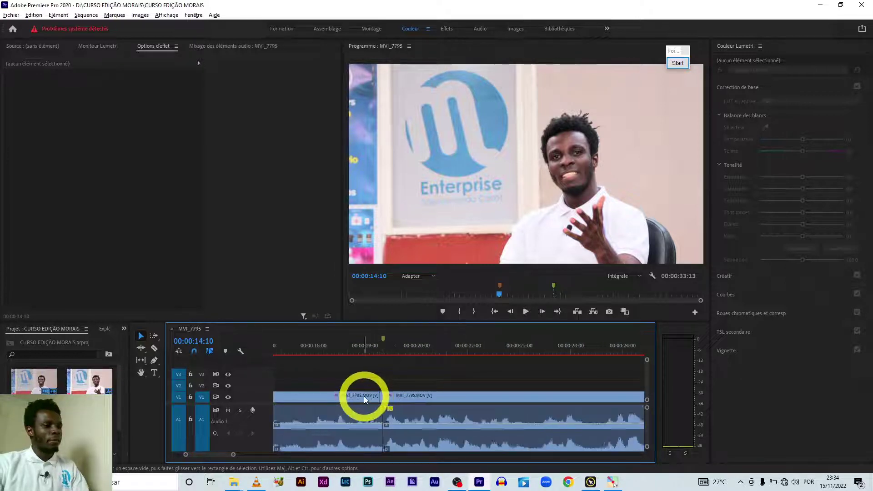
scroll(364, 398, up, 2)
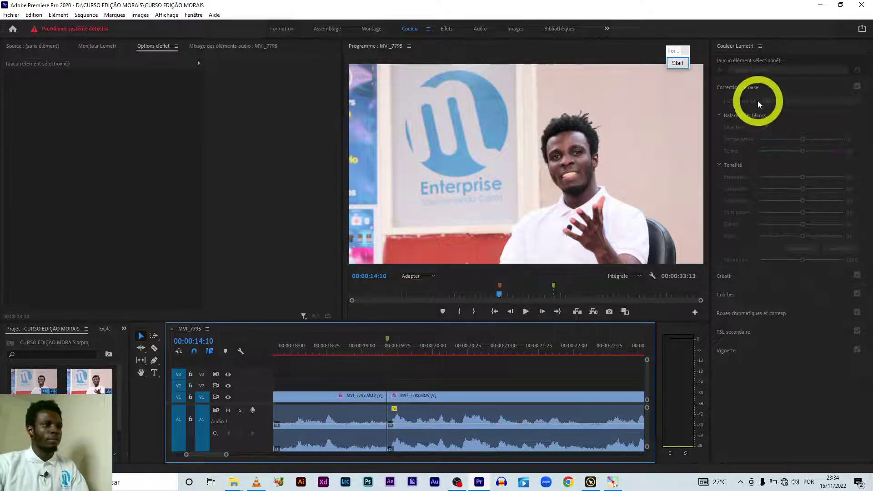
Move the playhead to just before the cut between the two MVI_7795 clips.
click(679, 64)
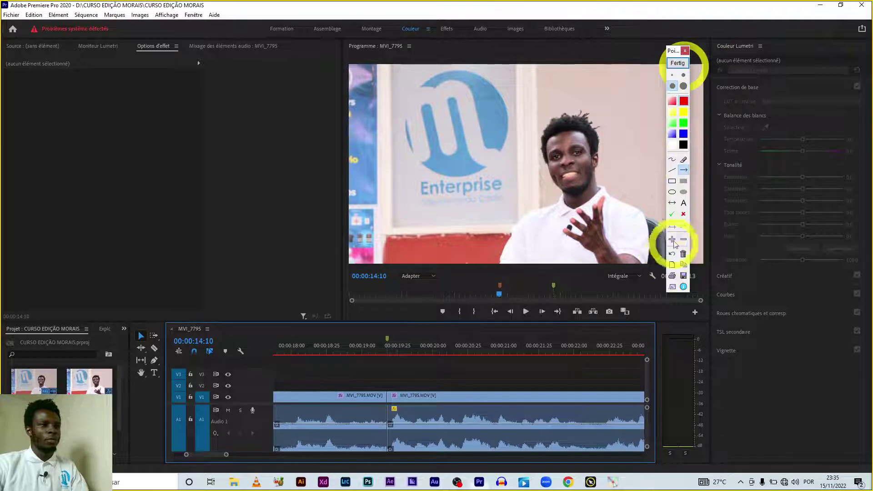
click(683, 225)
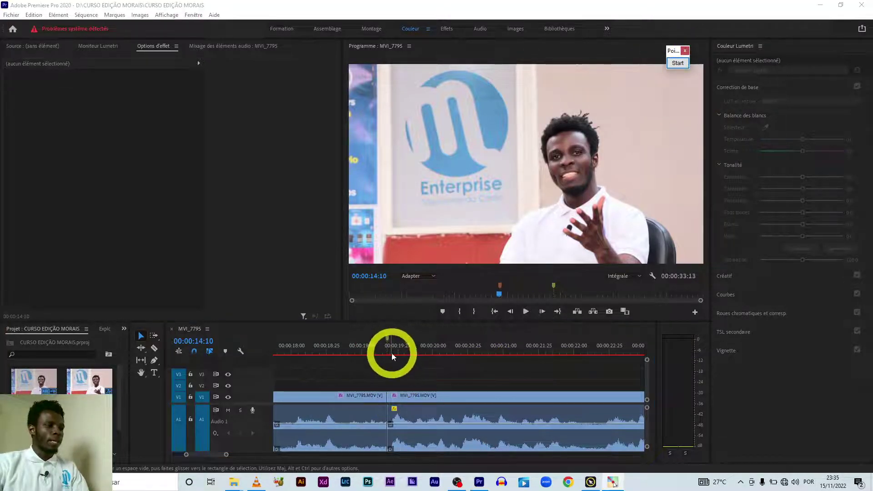
drag(392, 353, 324, 355)
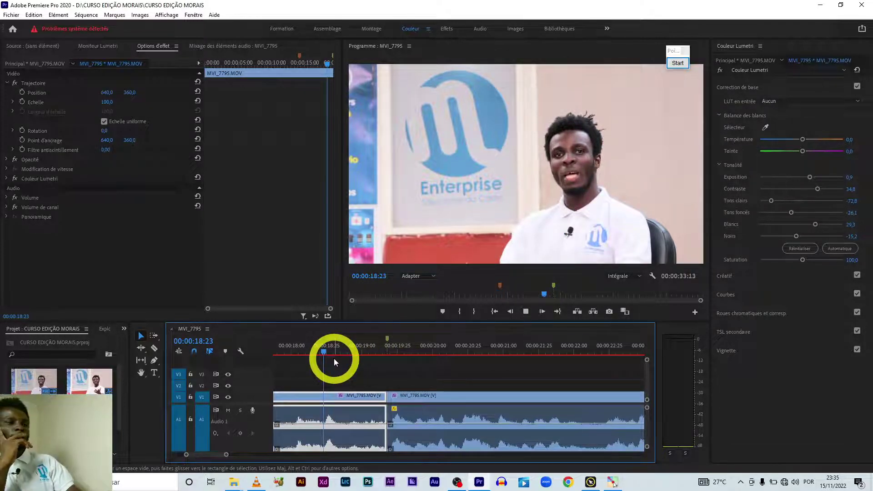
key(space)
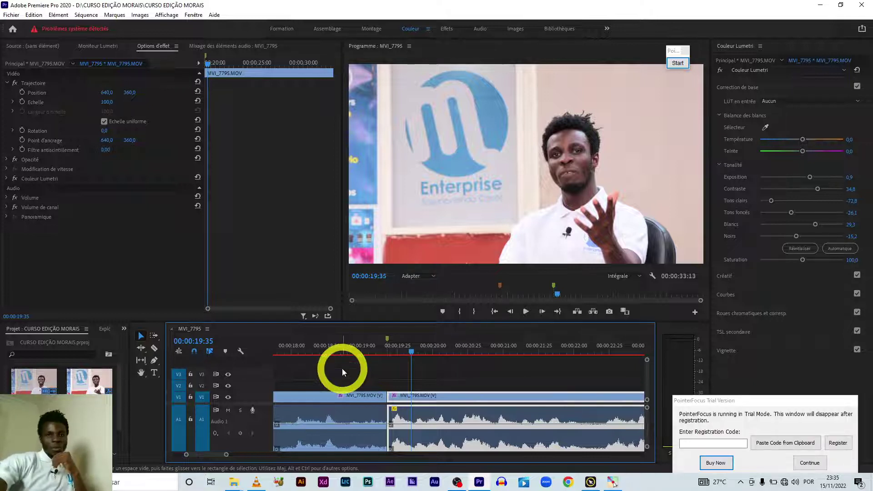
click(688, 404)
key(Escape)
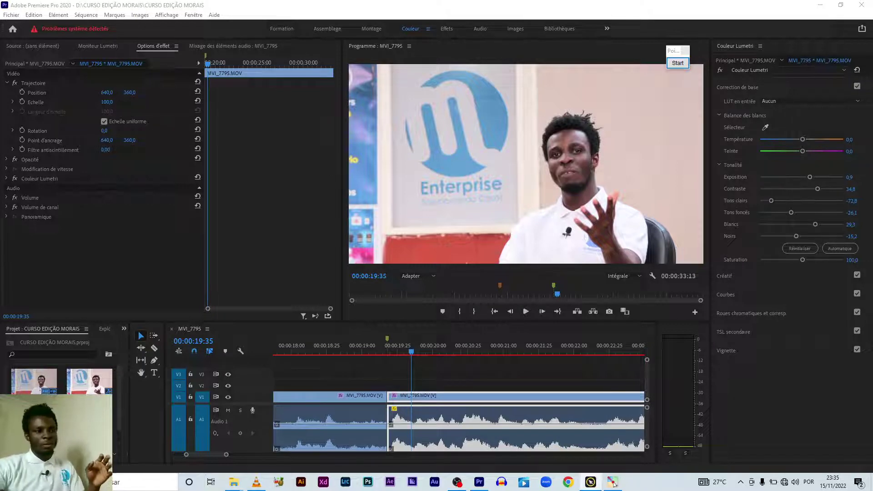
click(326, 348)
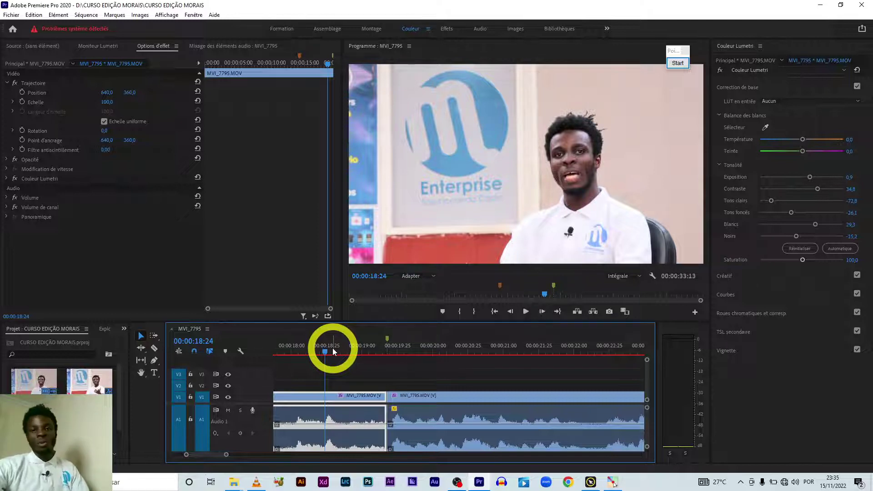
click(358, 354)
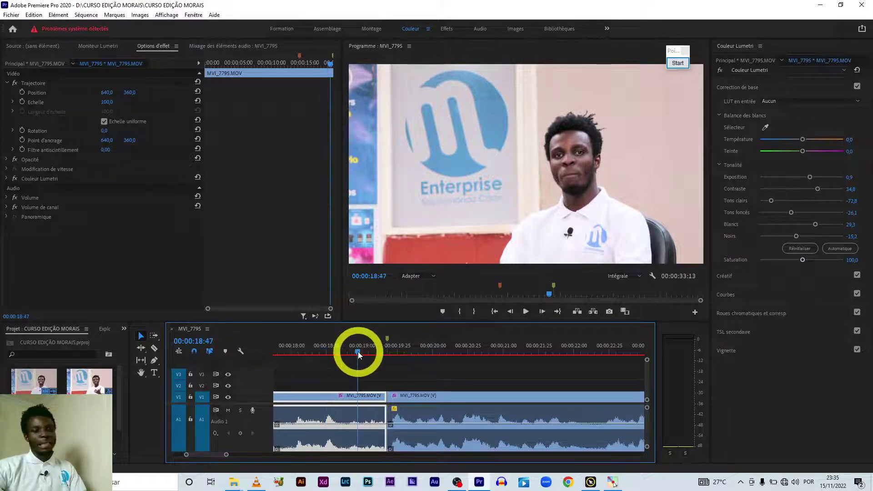
drag(359, 354, 369, 356)
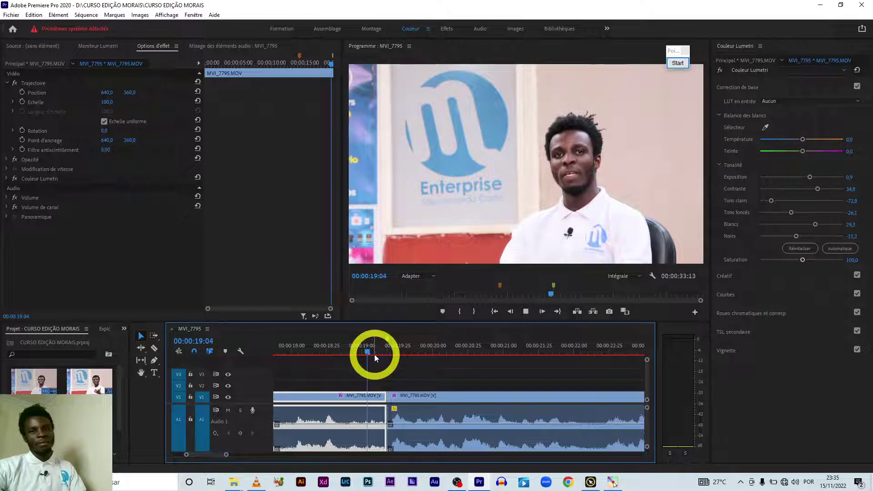
key(space)
click(360, 348)
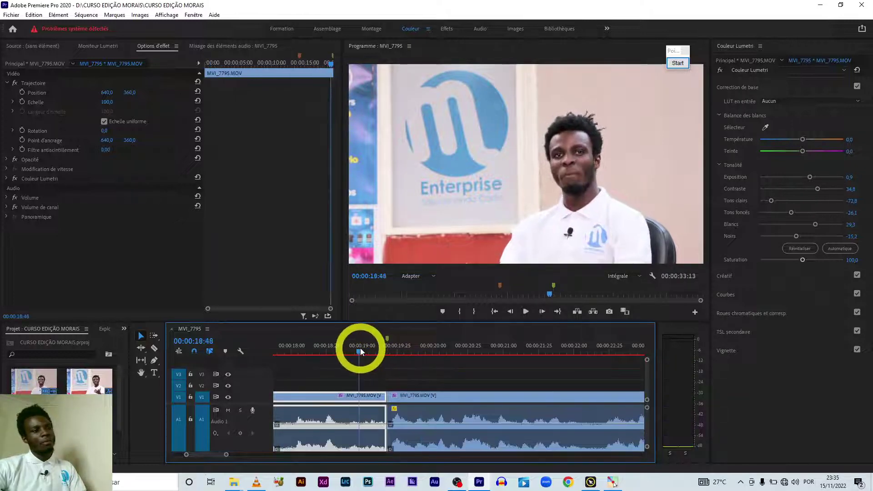
key(space)
key(space)
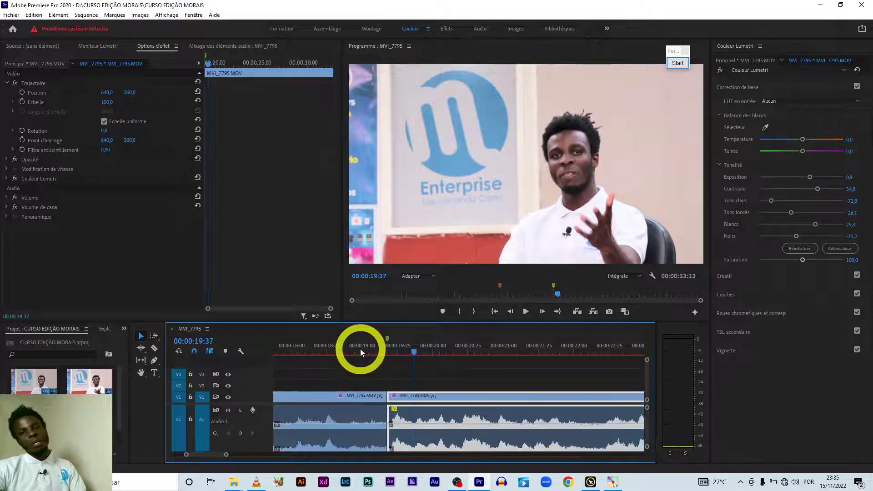
key(ctrl+s)
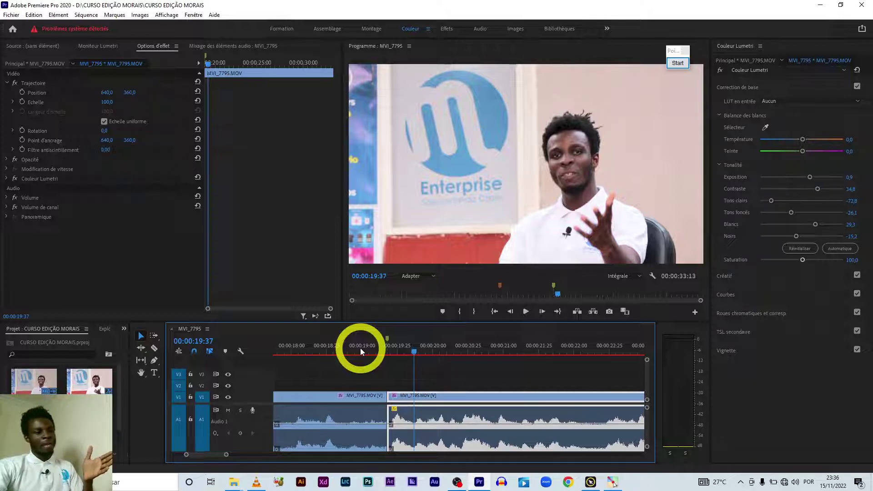
click(360, 348)
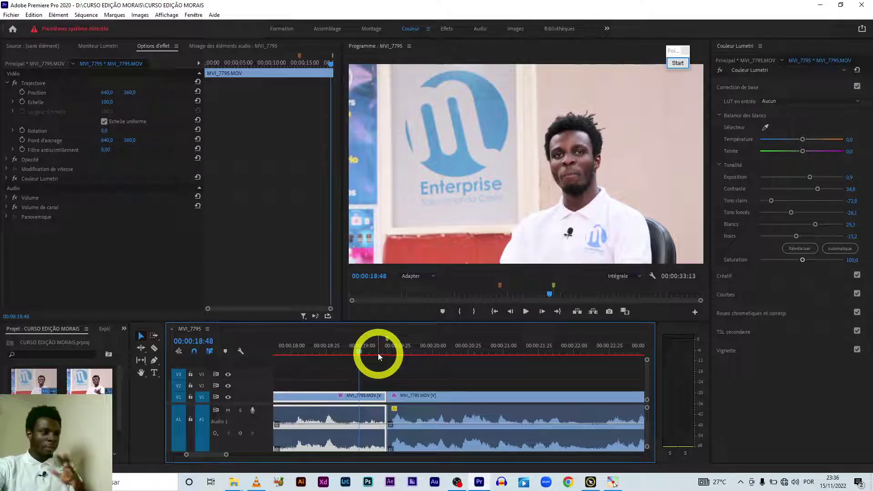
Scrub back and forth across the cut between the two MVI_7795 clips.
drag(378, 353, 386, 349)
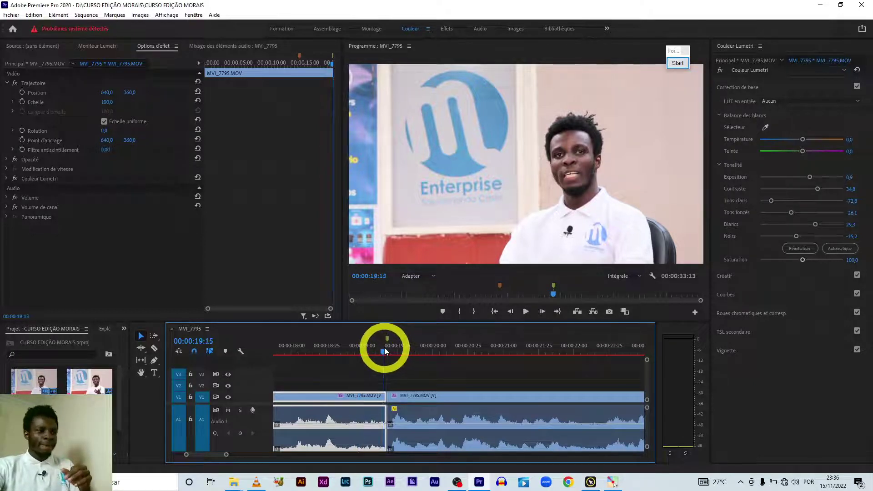
click(370, 347)
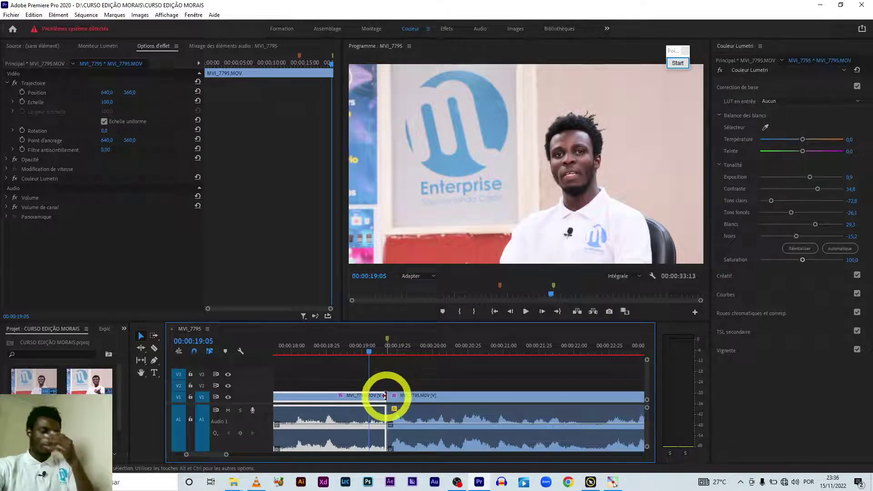
key(ctrl+shift+a)
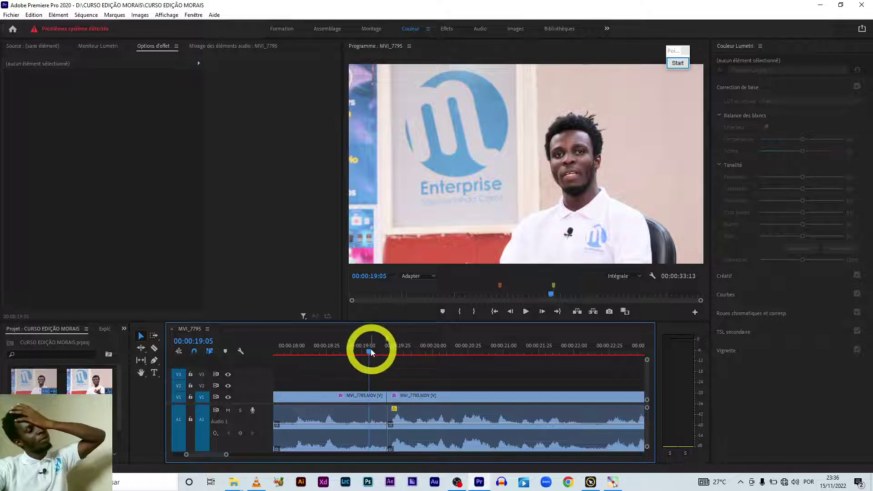
drag(371, 350, 342, 351)
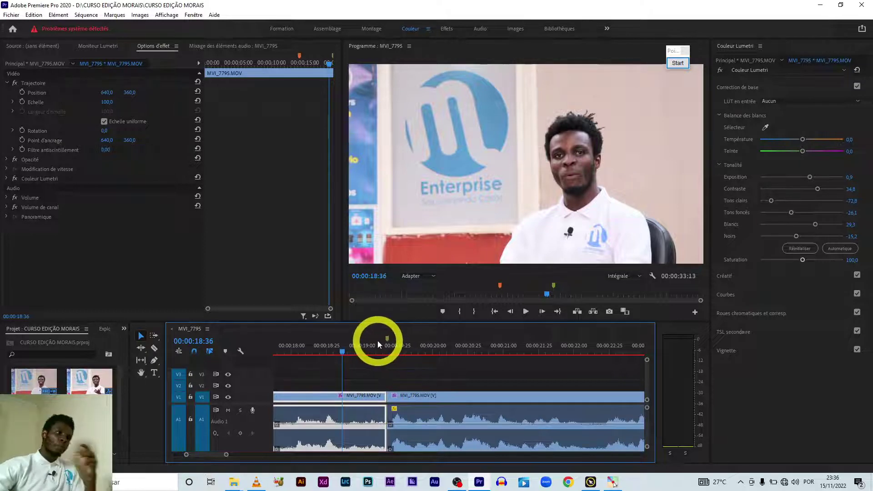
drag(359, 344, 387, 350)
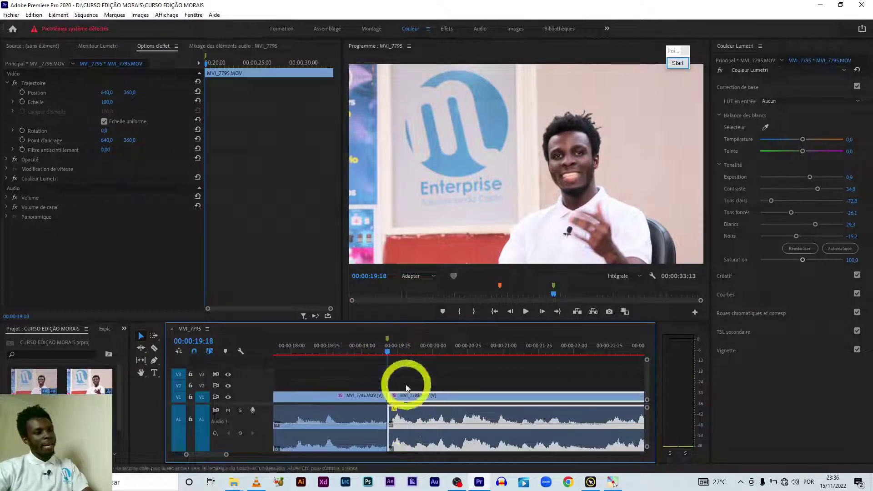
click(353, 375)
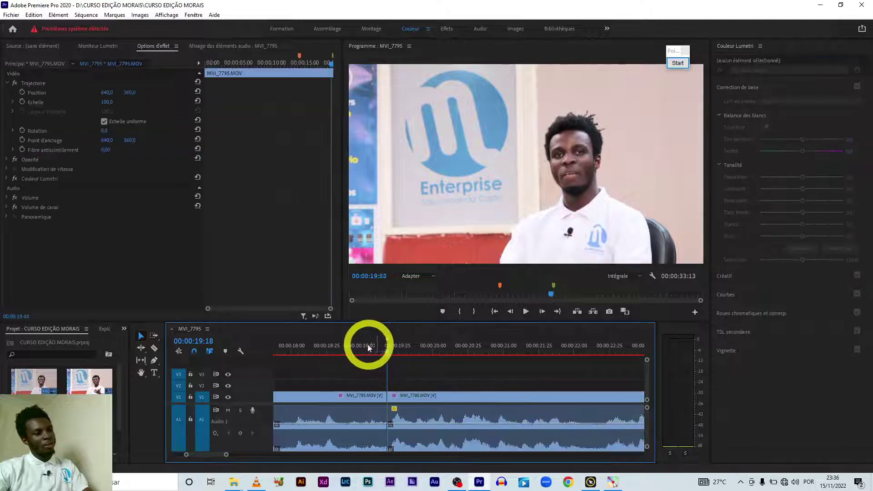
drag(381, 343, 320, 351)
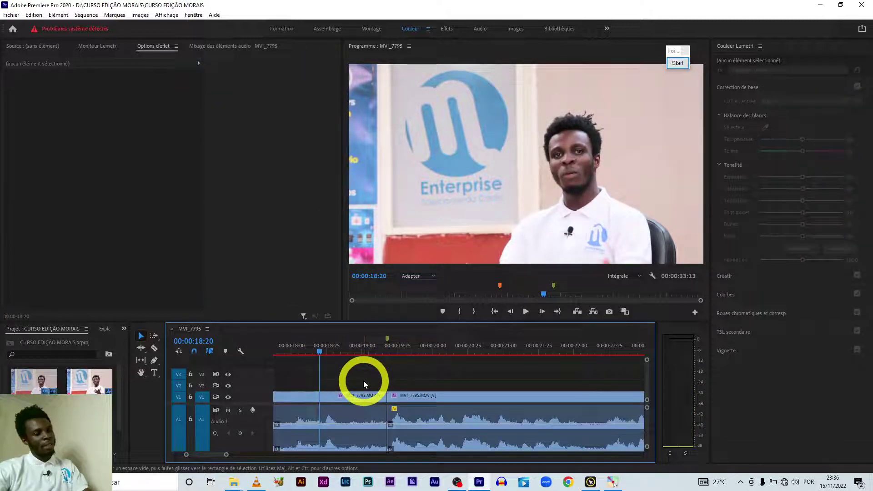
Select the first clip with its audio and snap the playhead to the edit point at 00:00:19:18.
click(378, 398)
click(374, 350)
click(352, 412)
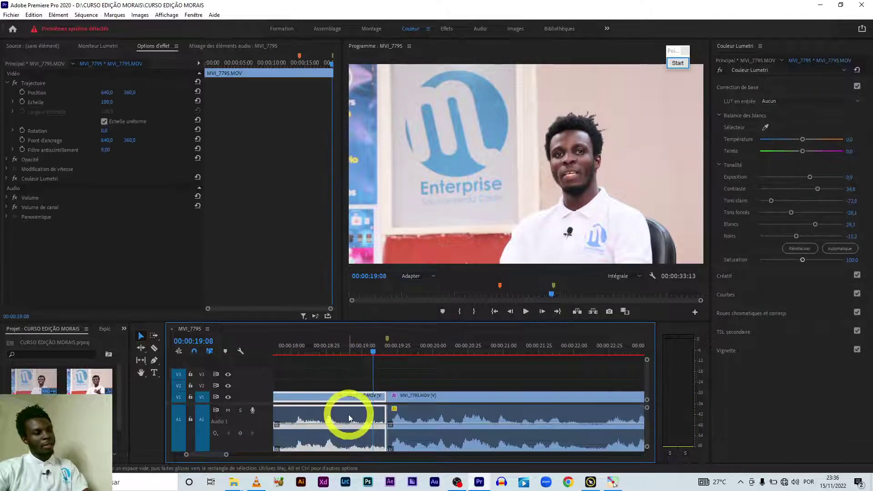
click(457, 345)
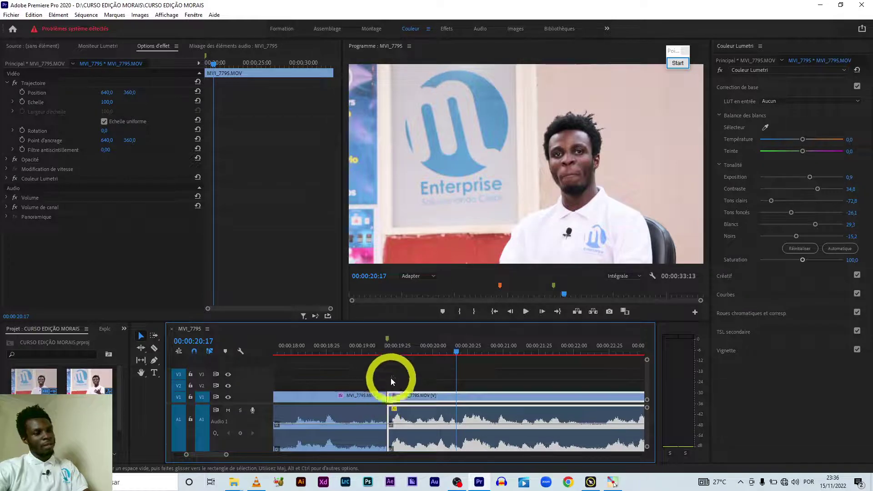
key(Up)
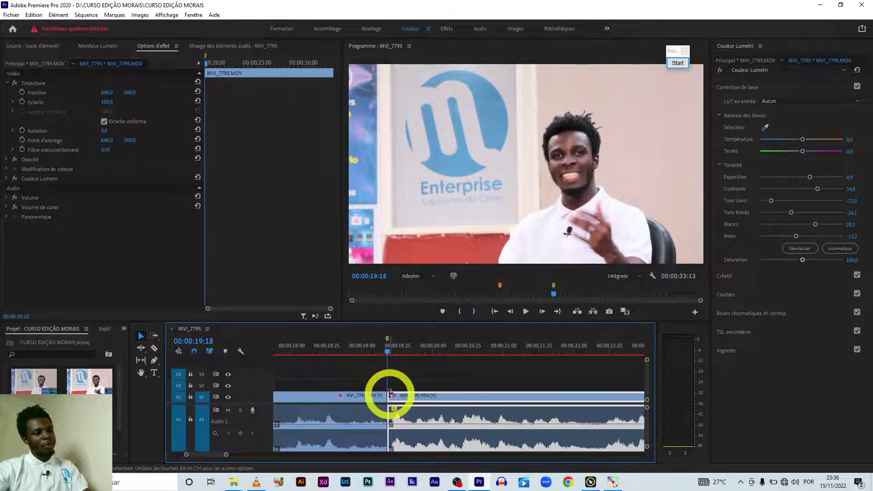
Apply the default transitions at the cut, then undo them.
right_click(390, 395)
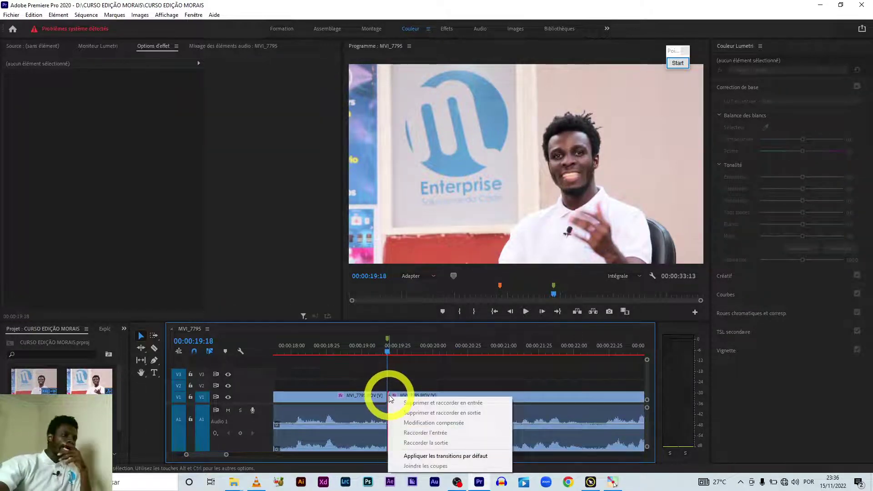
click(461, 458)
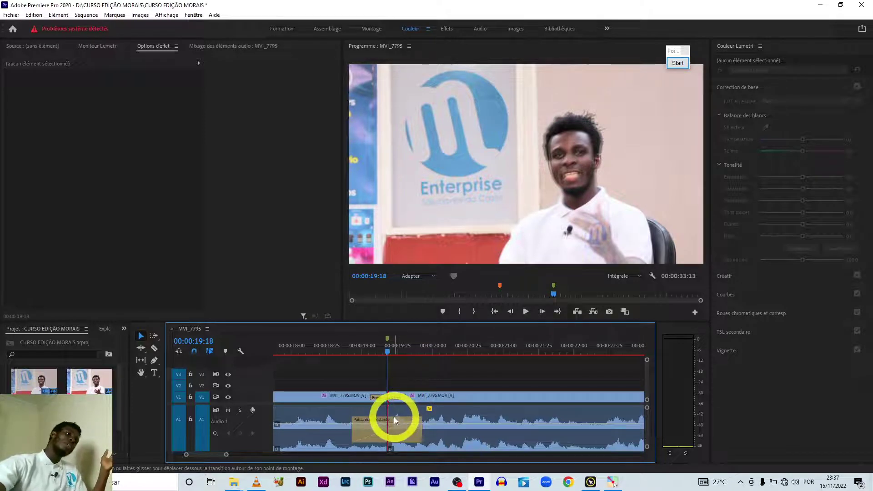
mouse_move(394, 417)
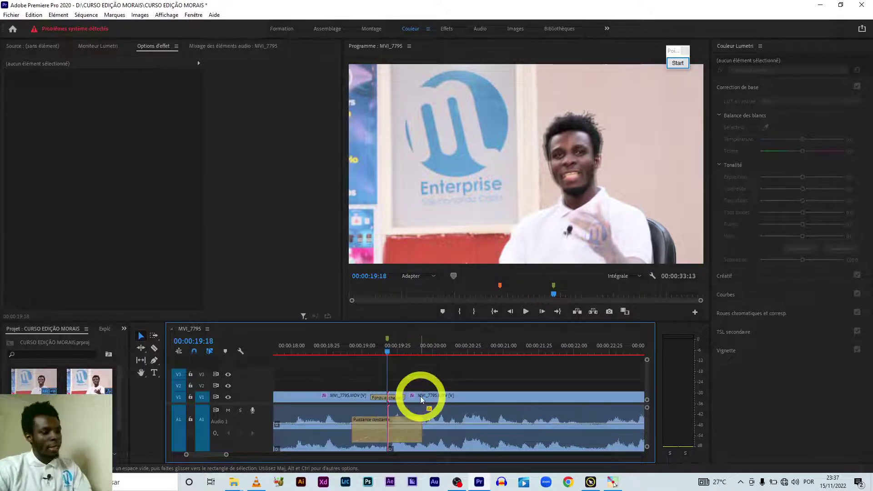
key(ctrl+z)
key(ctrl+z)
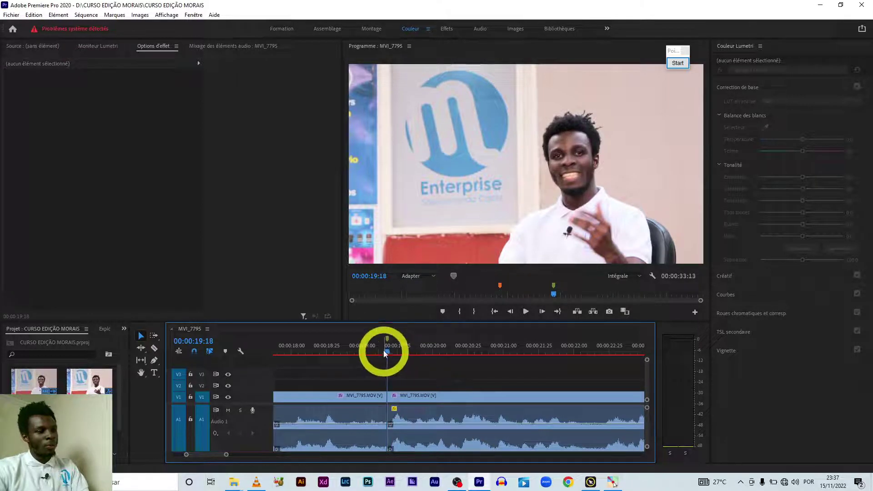
Move the second MVI_7795 clip right, leaving a short gap after the first.
click(358, 352)
drag(405, 399, 428, 401)
click(394, 398)
Try default transitions at the first clip's end, preview the fade, then delete them.
right_click(384, 397)
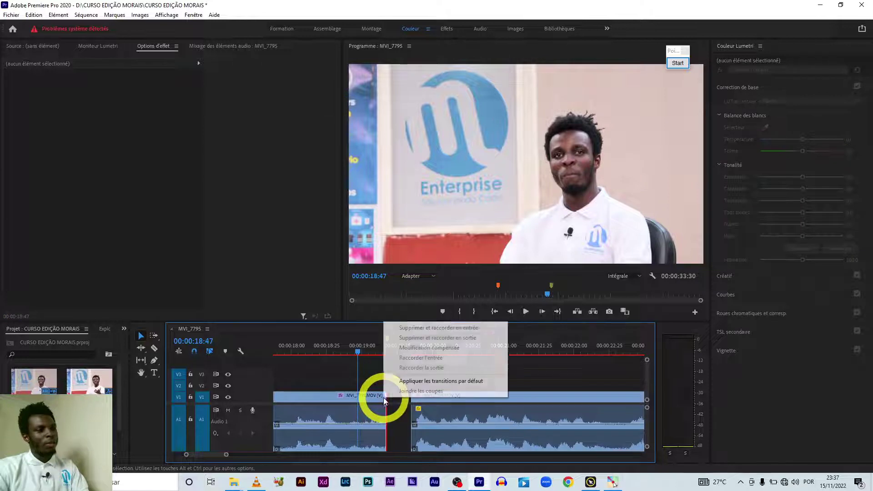
click(430, 383)
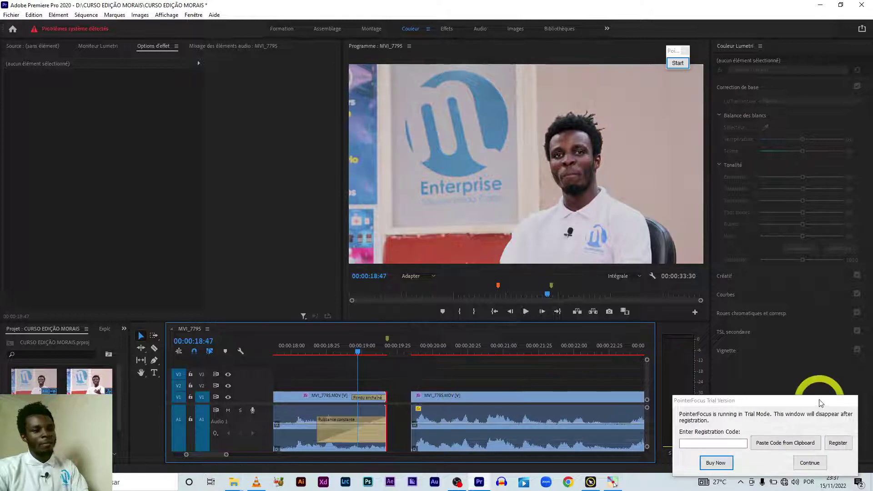
click(810, 462)
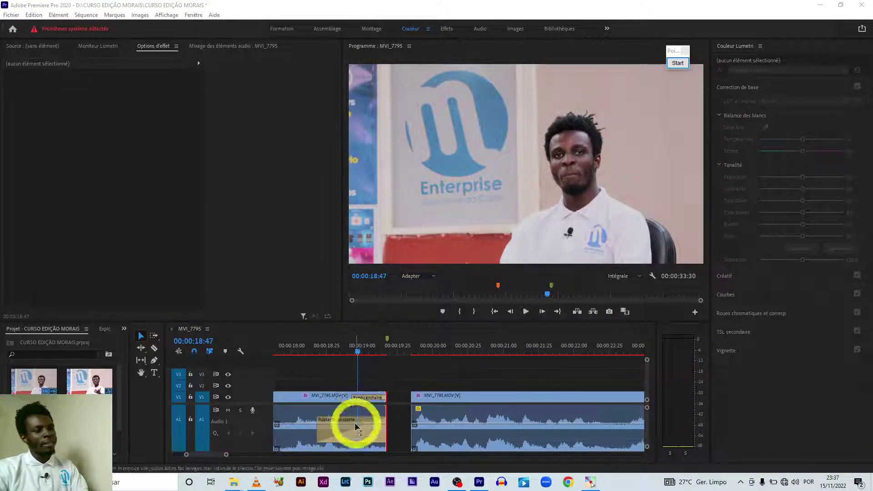
click(367, 353)
mouse_move(368, 353)
mouse_down()
mouse_move(354, 355)
mouse_move(385, 360)
mouse_up()
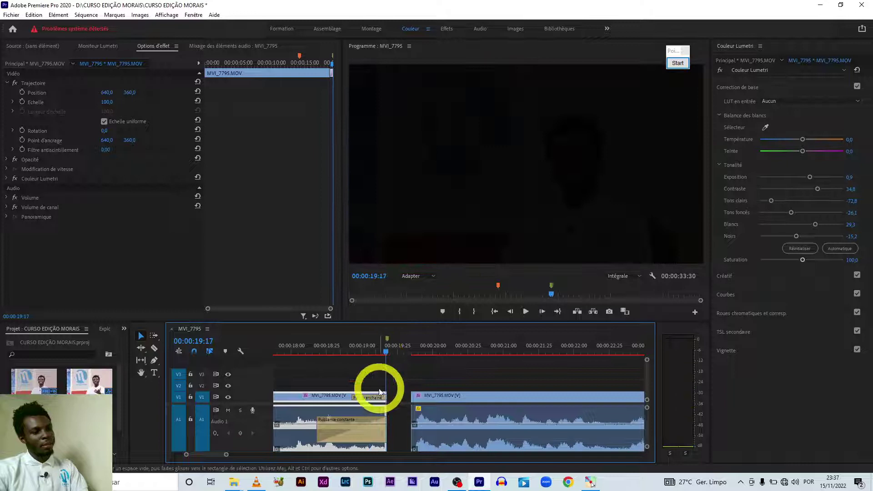
click(380, 392)
key(Delete)
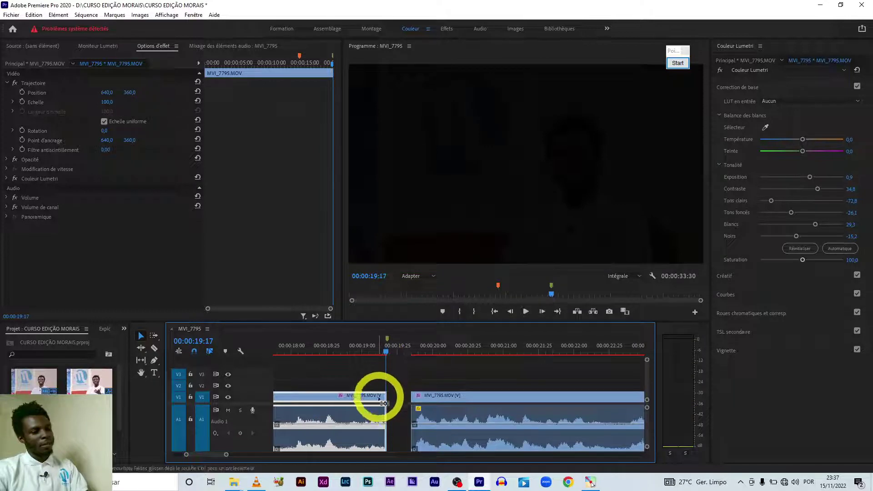
Close the gap and add Fondu enchaîné and Puissance constante transitions at the cut.
drag(389, 356, 369, 354)
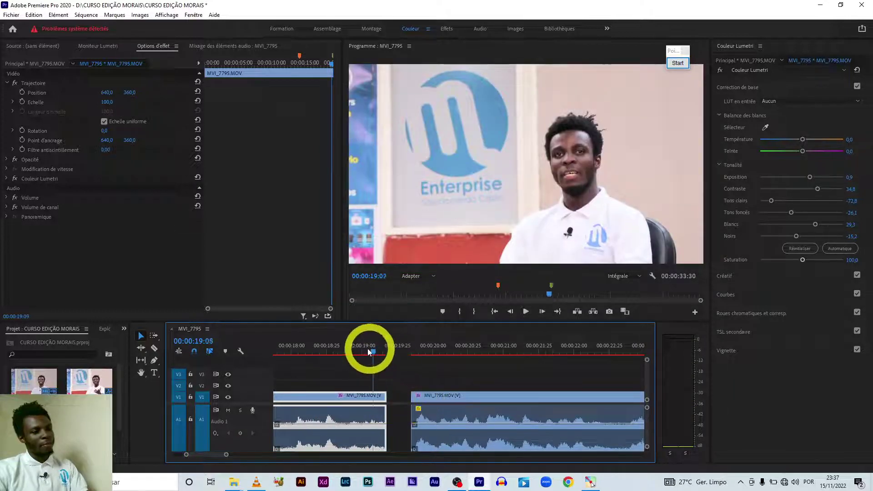
drag(446, 395, 424, 398)
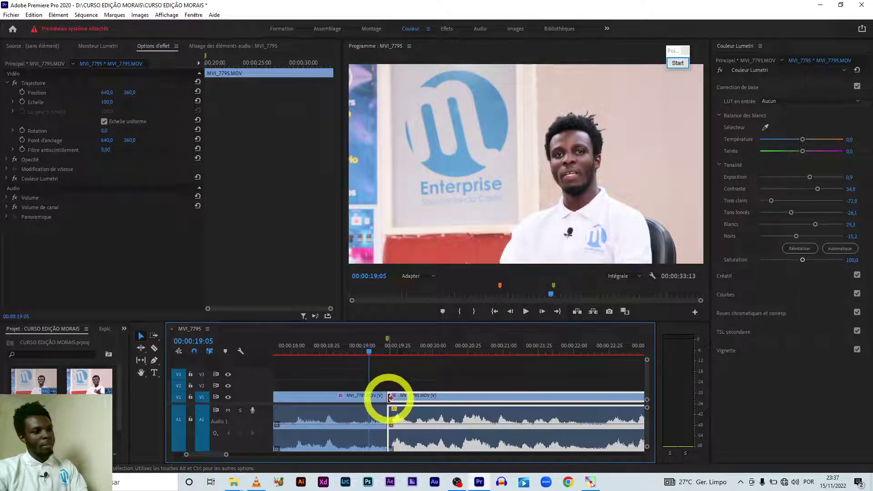
right_click(388, 399)
click(387, 397)
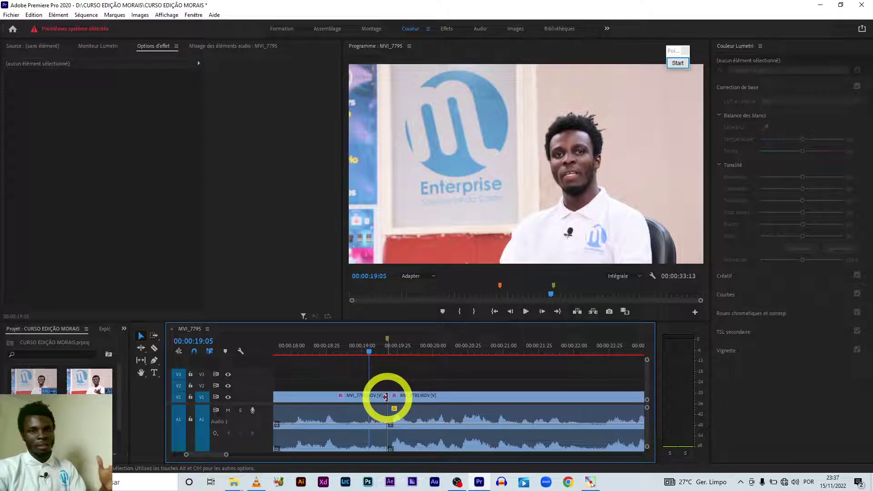
right_click(387, 398)
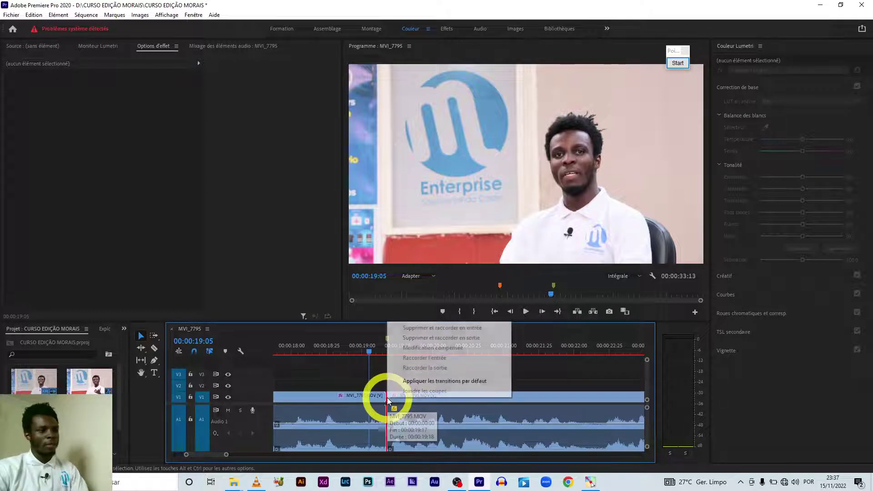
click(414, 381)
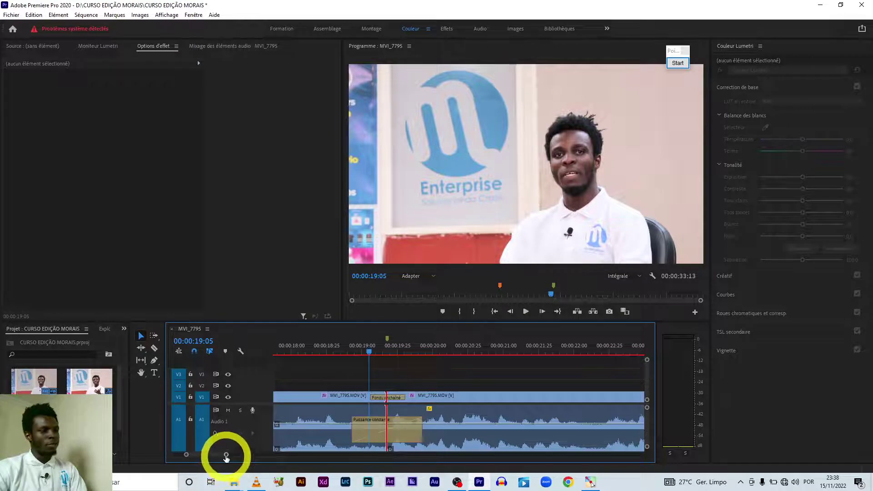
Adjust the timeline zoom around the new transitions and bring up the annotation palette.
mouse_move(227, 455)
mouse_down()
mouse_move(271, 454)
mouse_move(212, 455)
mouse_up()
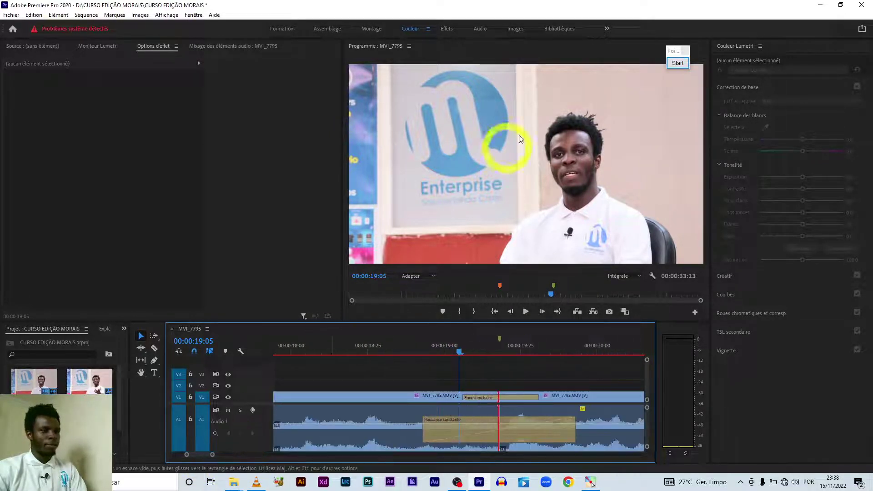
click(678, 64)
click(678, 63)
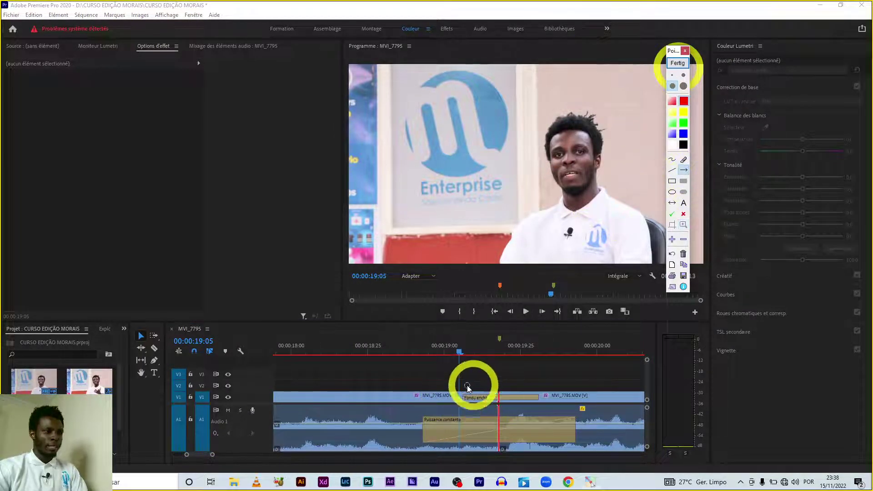
drag(322, 372, 390, 397)
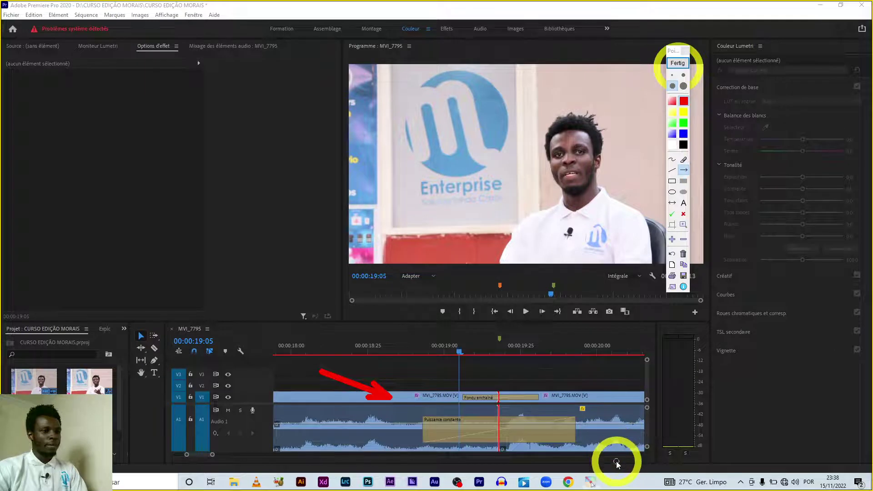
drag(616, 461, 533, 432)
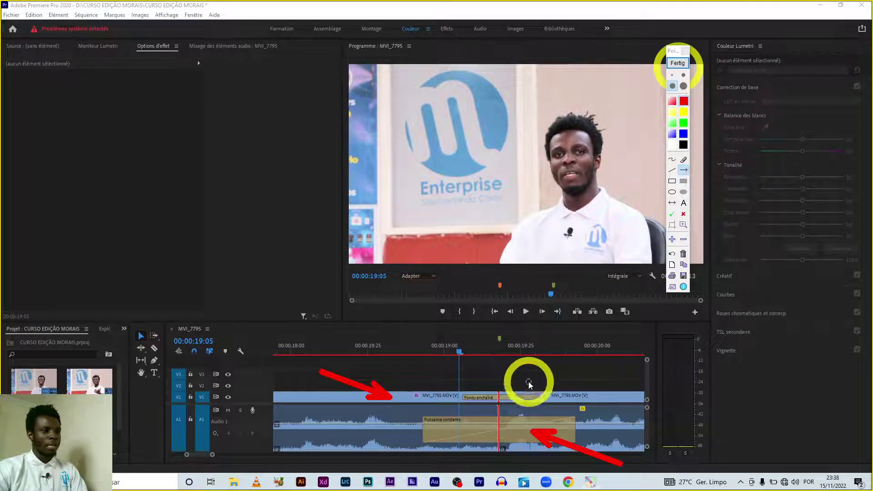
mouse_move(529, 381)
mouse_down()
mouse_move(521, 392)
mouse_move(488, 395)
mouse_up()
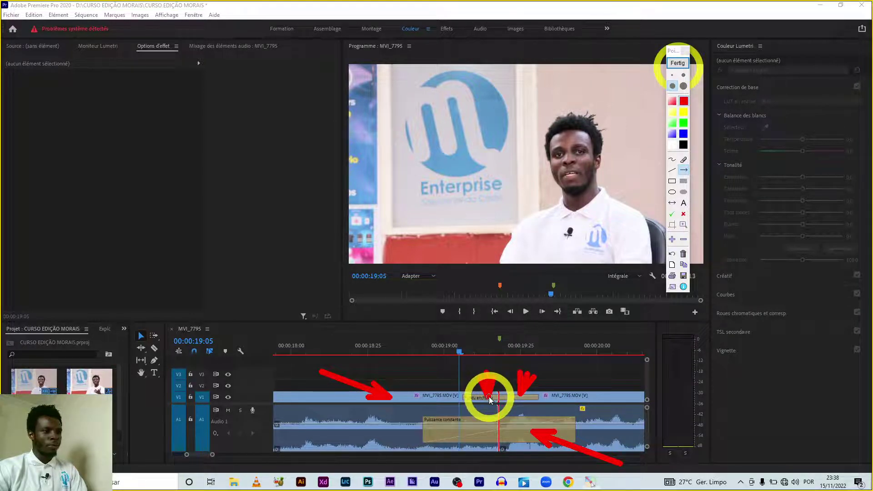
drag(487, 397, 488, 397)
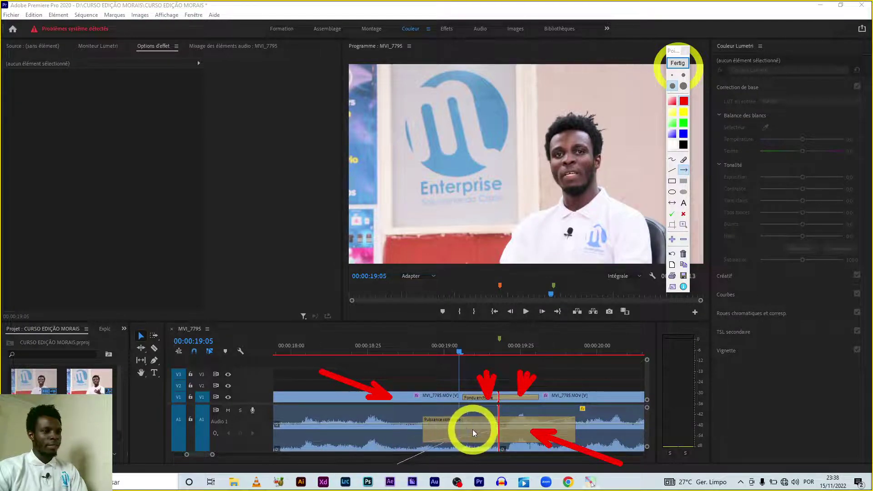
drag(464, 432, 477, 428)
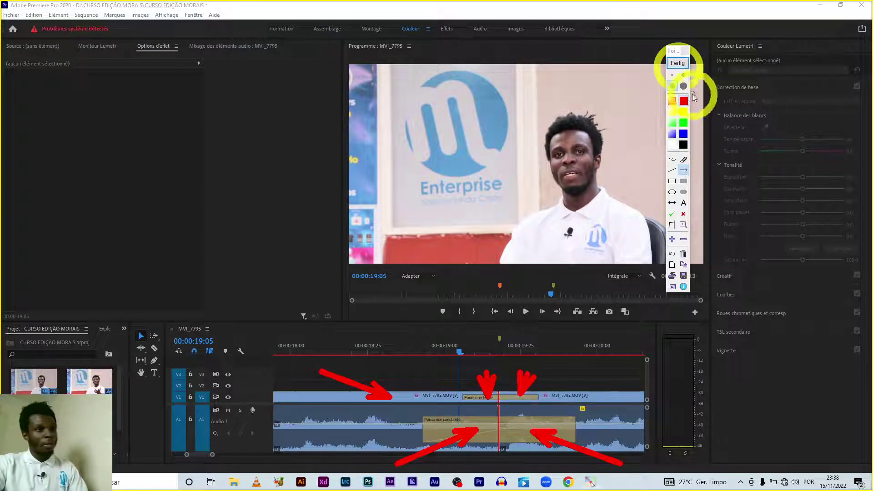
click(682, 65)
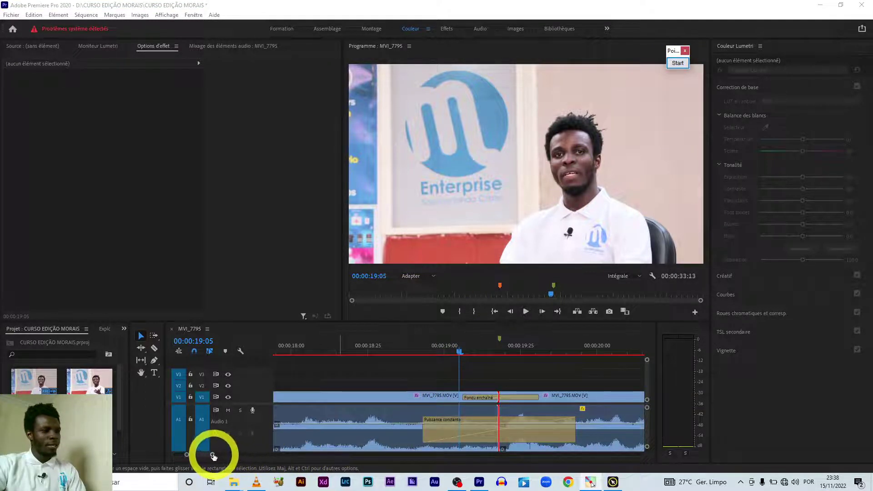
Give the second MVI_7795 clip the Céruléen label.
drag(218, 454, 310, 455)
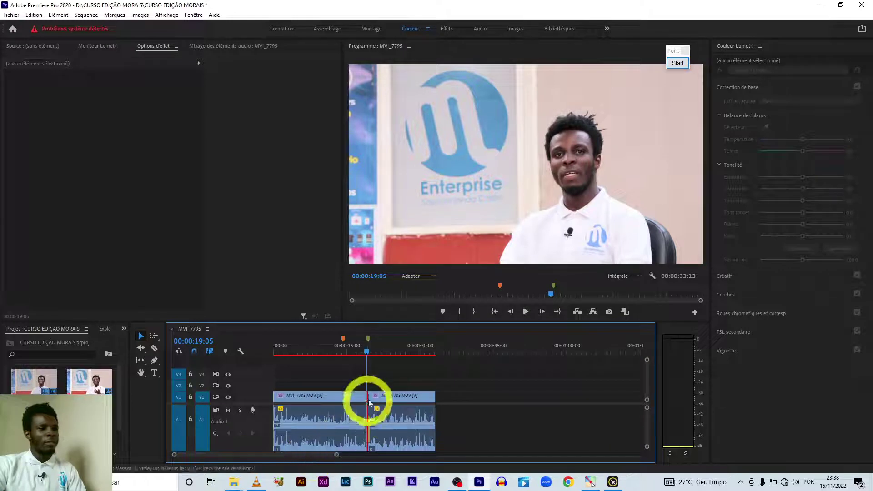
click(386, 415)
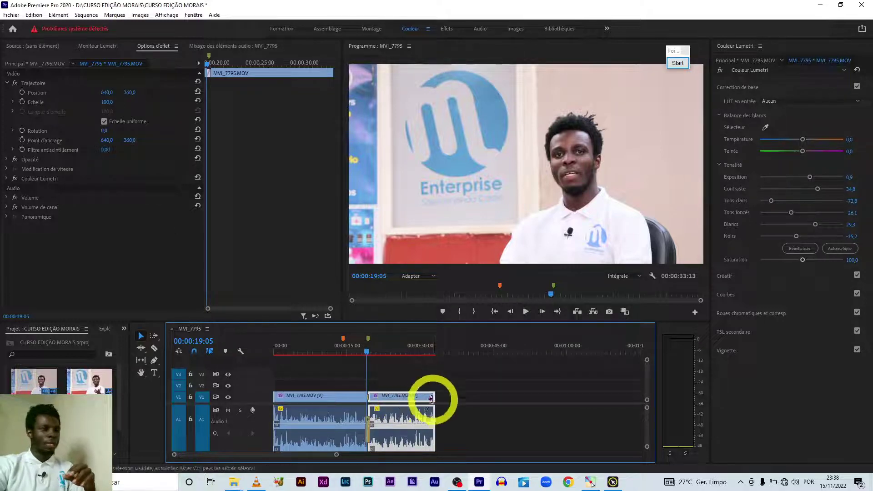
right_click(404, 402)
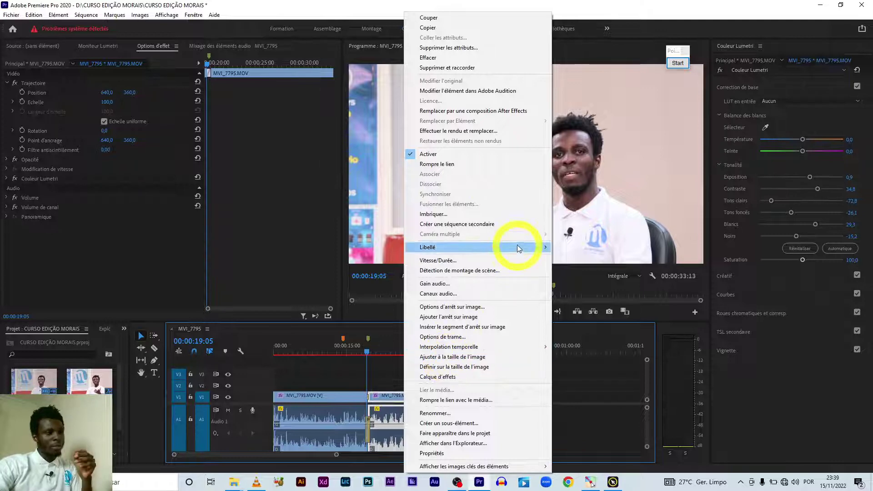
mouse_move(516, 248)
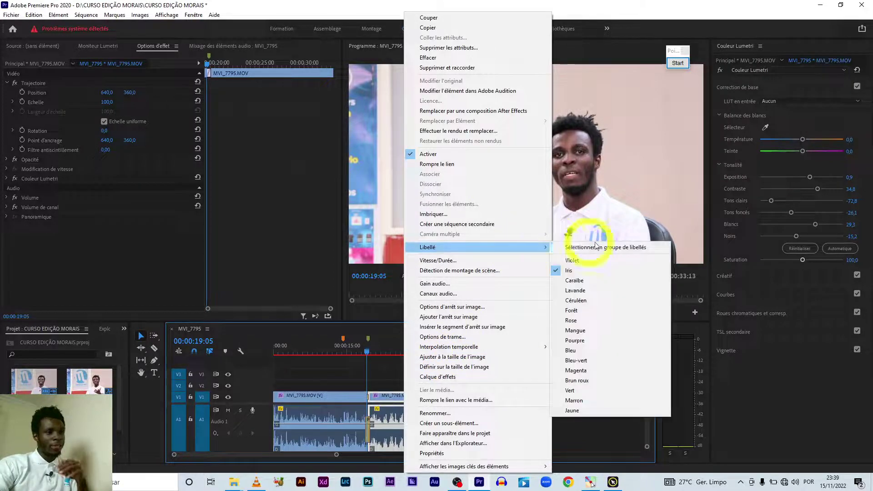
click(613, 300)
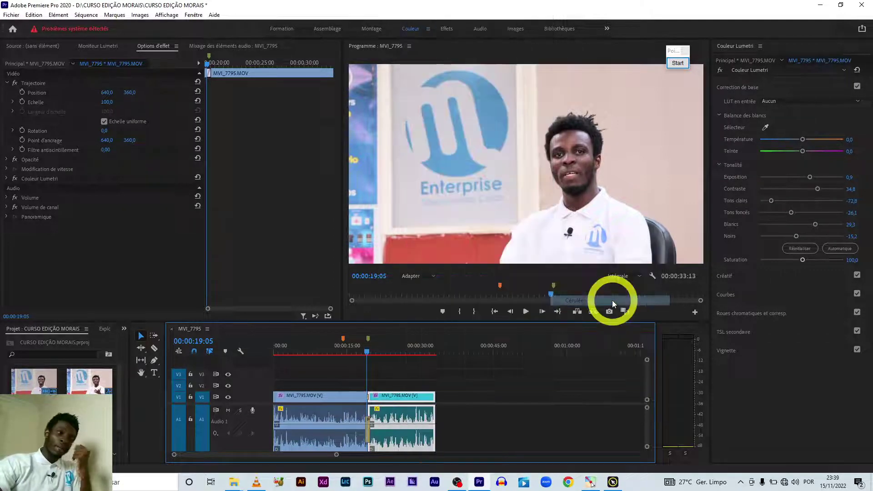
Change the second clip's label to Lavande and clear the selection.
right_click(417, 395)
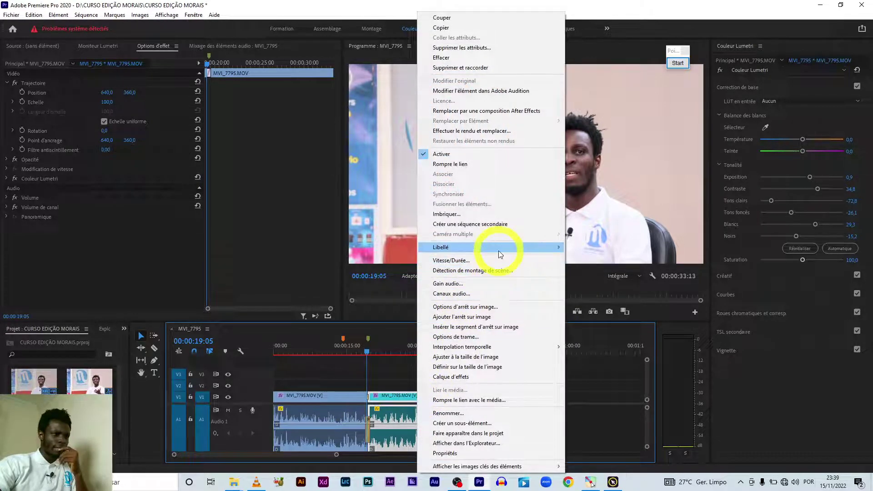
mouse_move(498, 249)
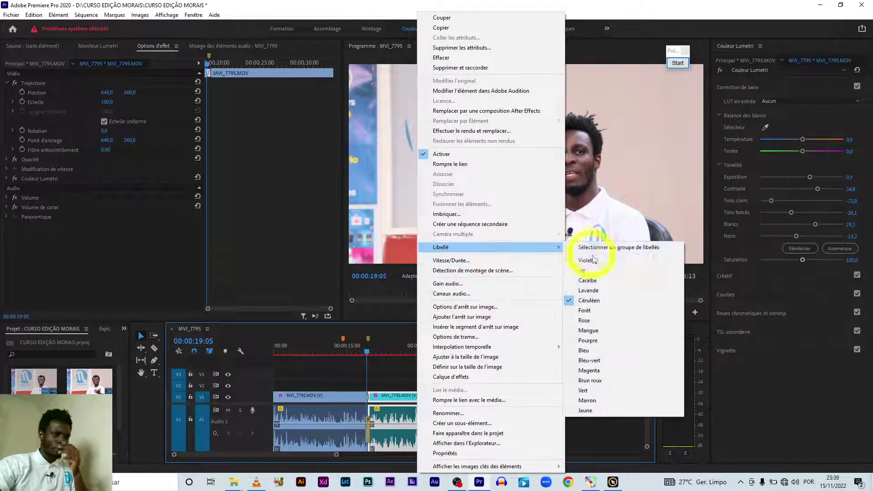
click(611, 291)
click(413, 378)
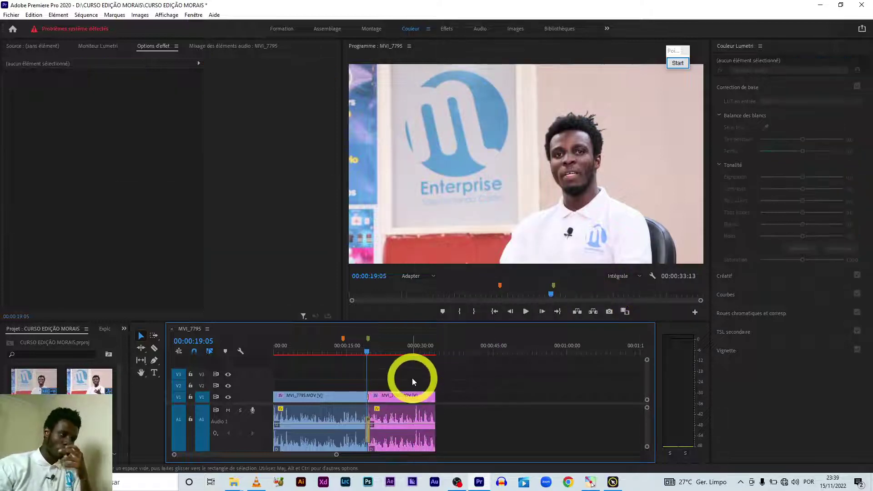
click(359, 353)
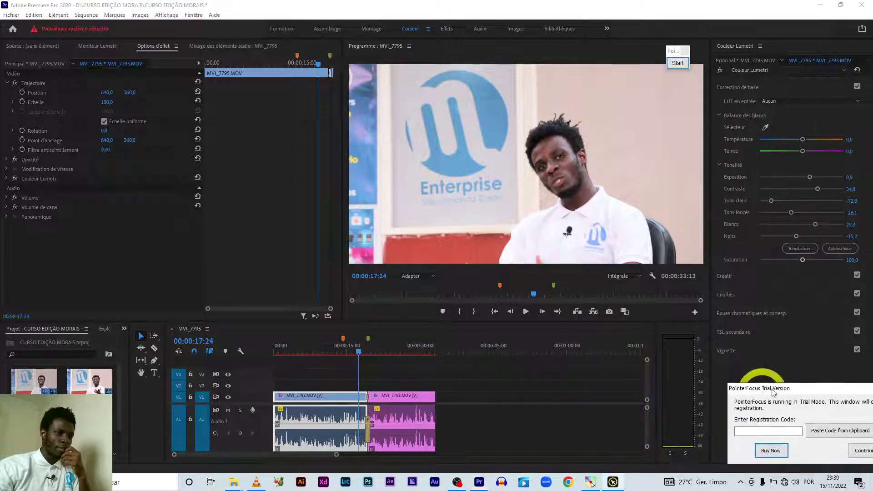
Dismiss the popup, deselect the clip, and save the CURSO EDIÇÃO MORAIS project.
click(810, 462)
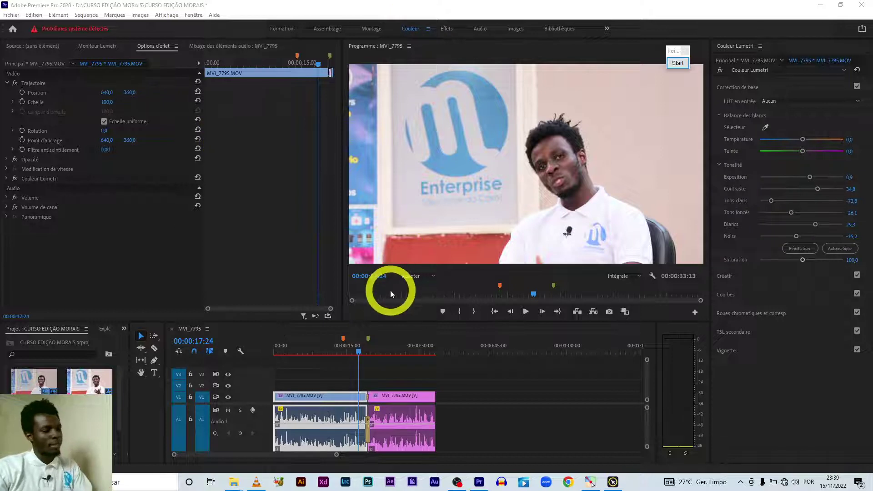
click(446, 387)
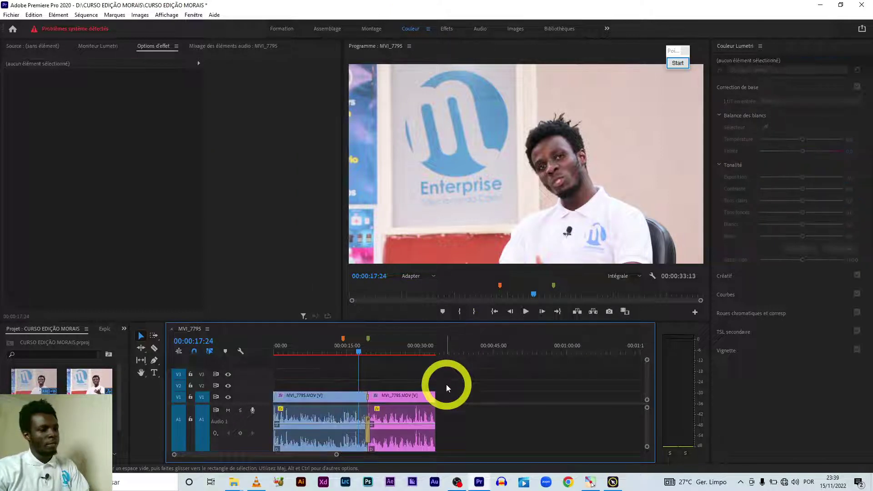
key(ctrl+s)
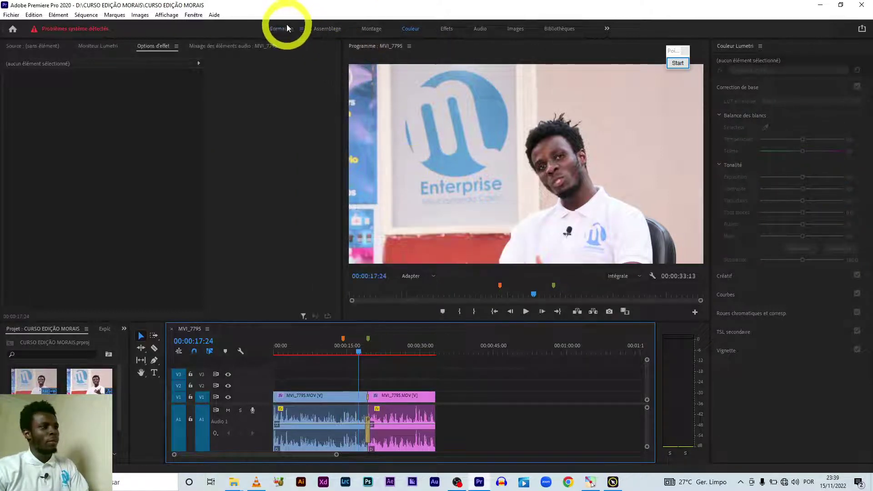
Switch to the Formation workspace and zoom the timeline out over the whole sequence.
click(288, 30)
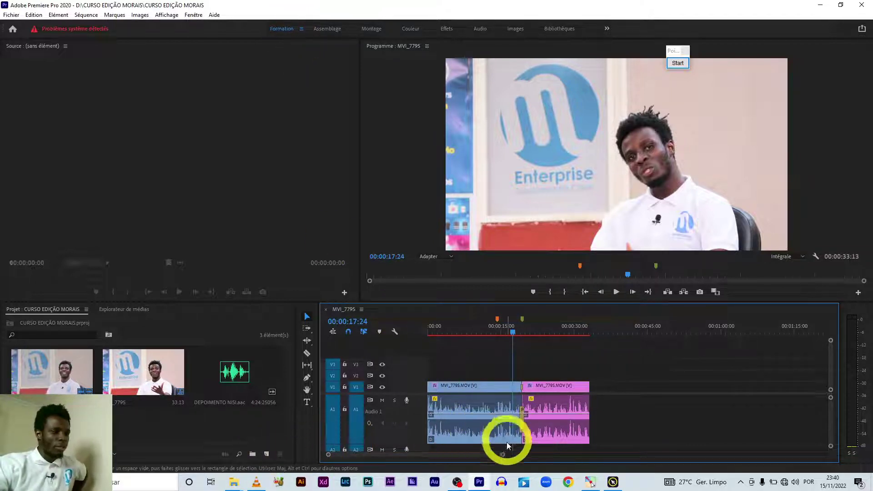
mouse_move(503, 454)
mouse_down()
mouse_move(652, 436)
mouse_move(709, 440)
mouse_up()
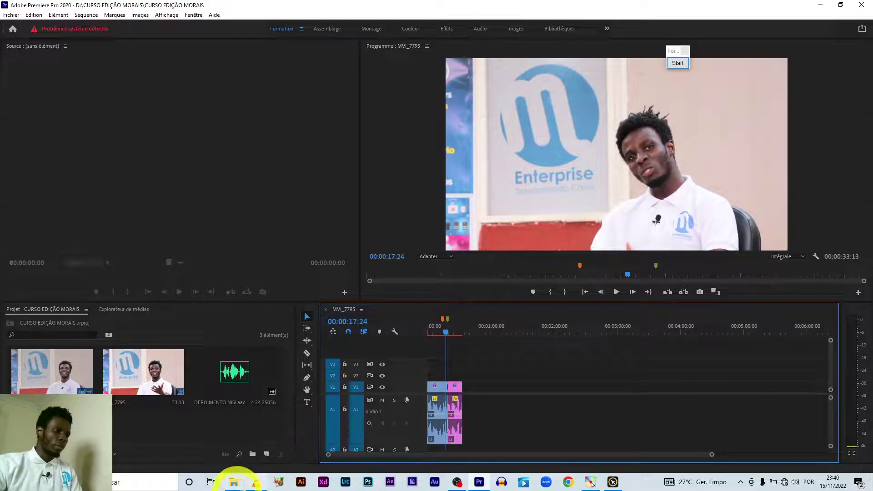
Import MVI_7801 from RUSHES > CAM 1 into Premiere's Project panel.
mouse_move(234, 483)
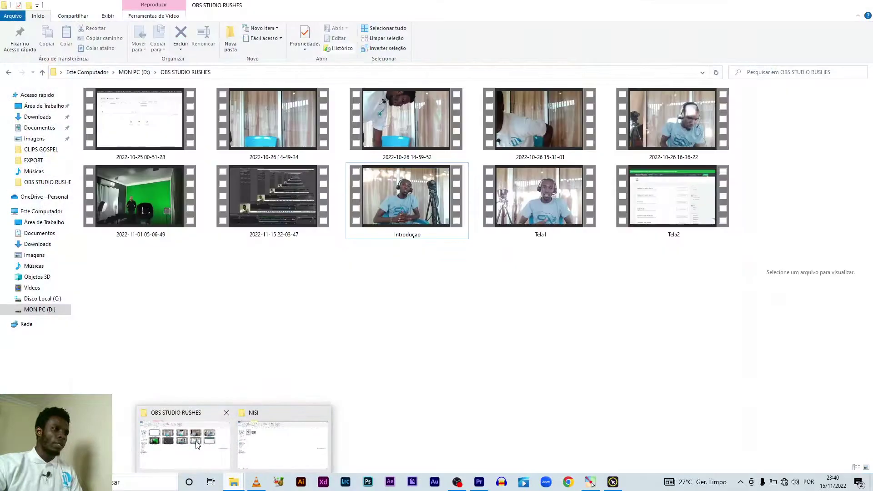
click(197, 444)
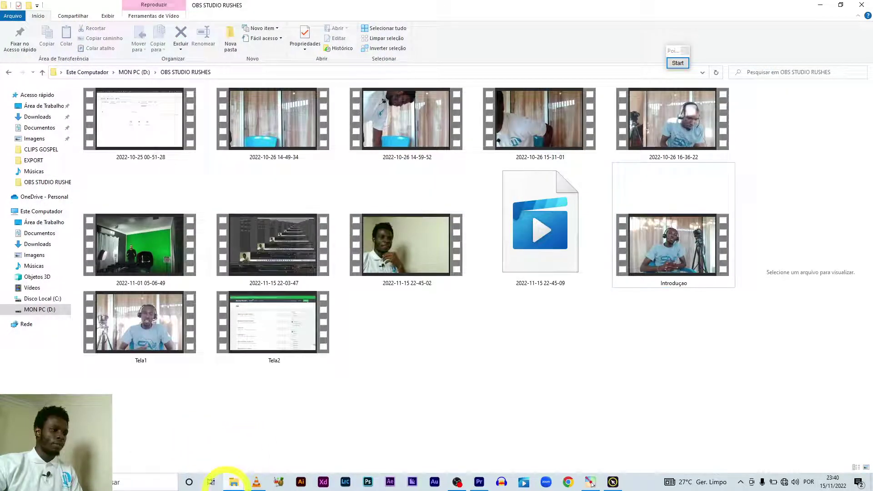
click(282, 443)
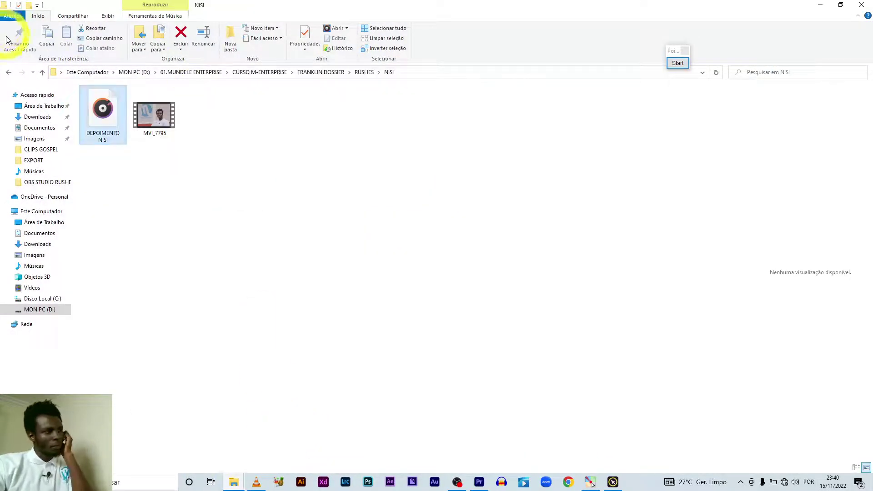
click(11, 72)
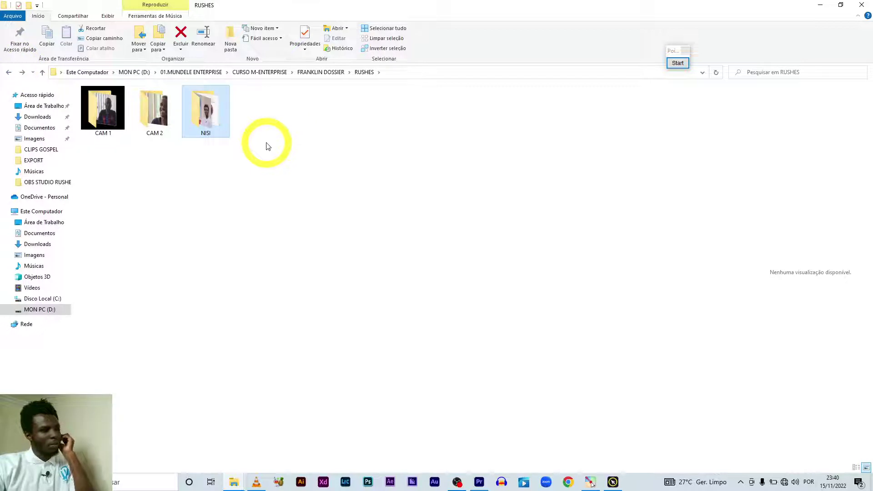
click(158, 126)
double_click(106, 122)
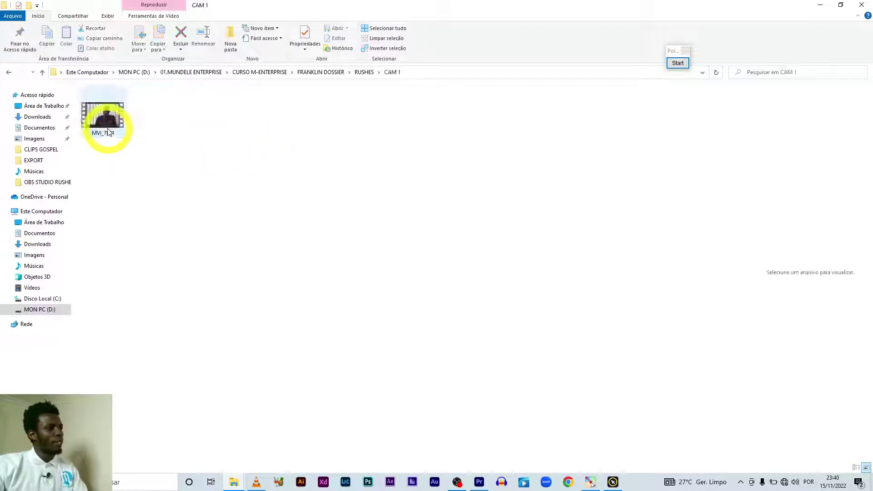
mouse_move(105, 119)
mouse_down()
mouse_move(471, 380)
mouse_move(457, 450)
mouse_move(516, 386)
mouse_move(198, 422)
mouse_up()
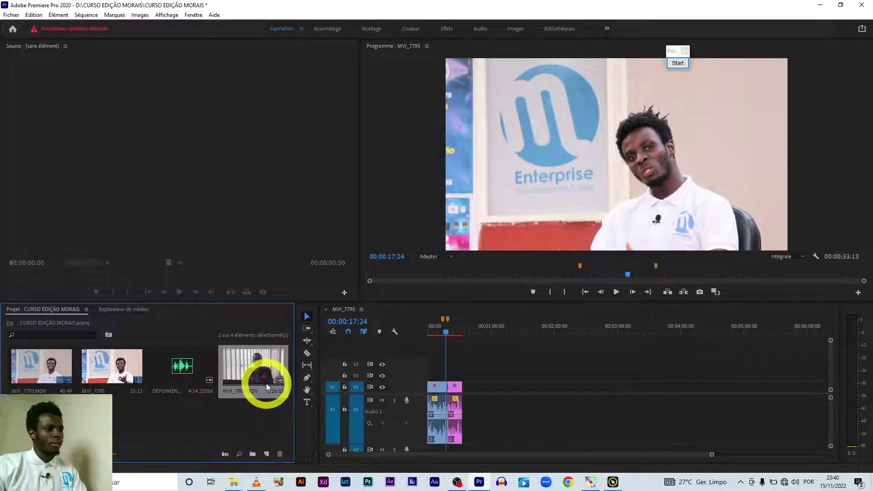
Place MVI_7801.MOV on V1/A1 near the two-minute mark.
drag(251, 374, 504, 390)
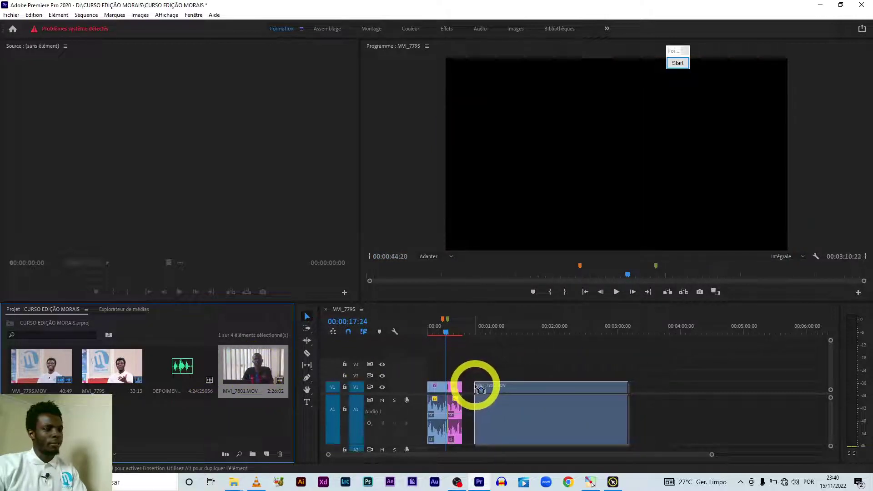
drag(504, 390, 546, 395)
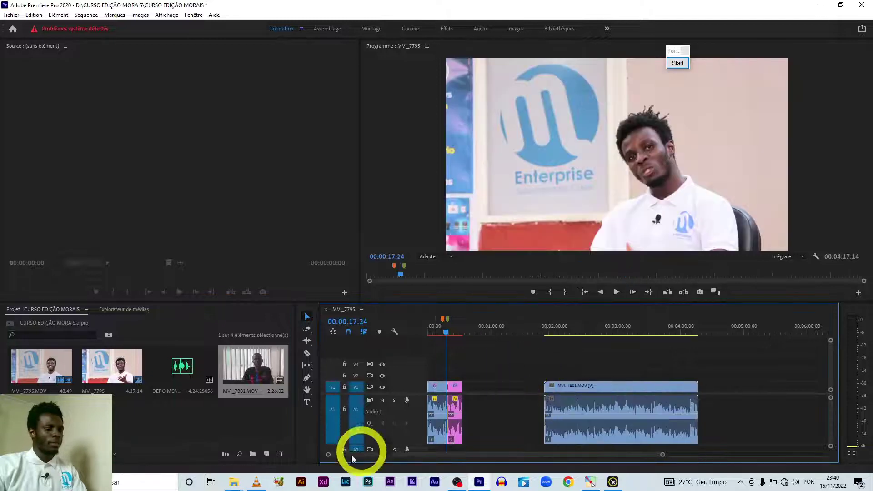
click(240, 484)
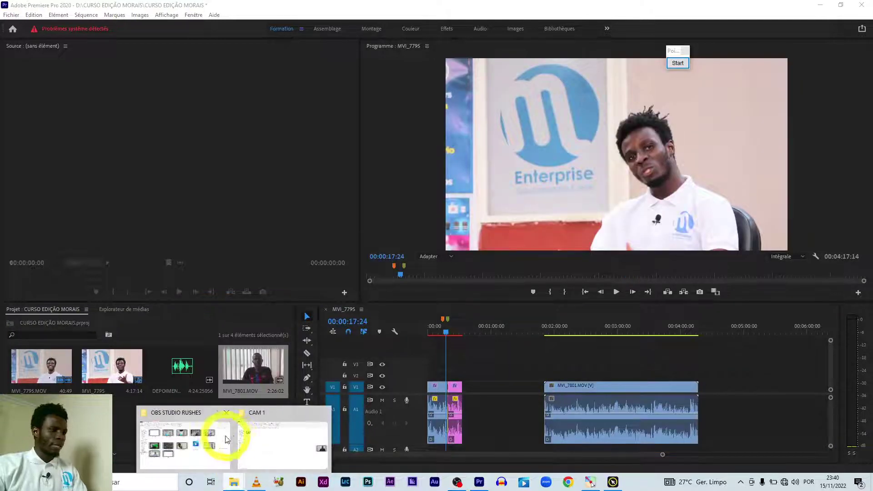
Bring MVI_7802 from RUSHES > CAM 2 onto V1/A1 right after MVI_7801.
click(284, 414)
key(alt+Up)
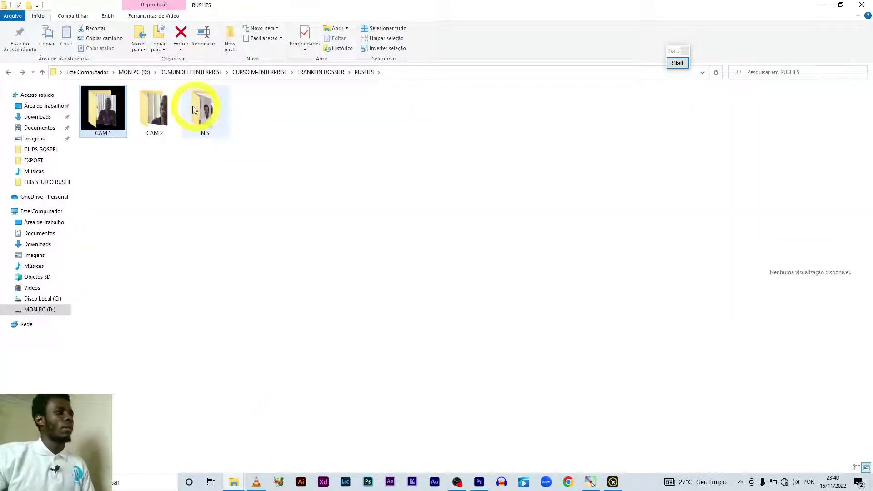
double_click(166, 112)
drag(111, 113, 394, 324)
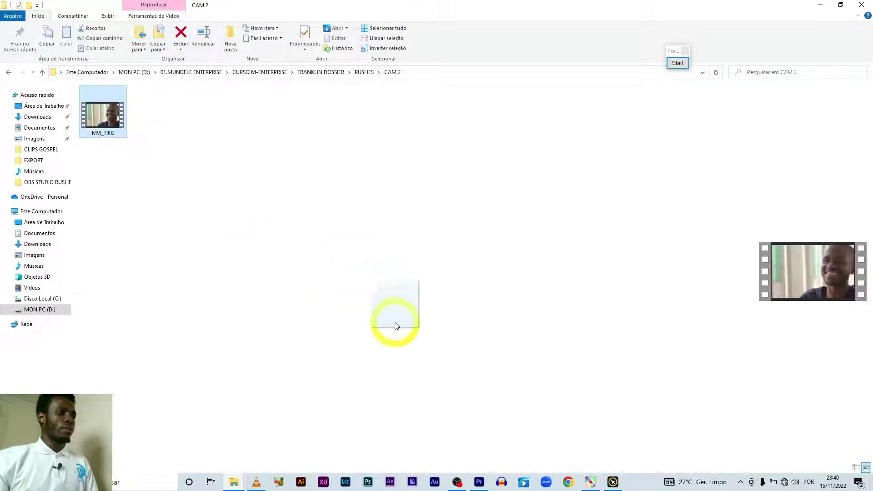
mouse_move(457, 460)
mouse_down()
mouse_move(728, 376)
mouse_move(711, 396)
mouse_up()
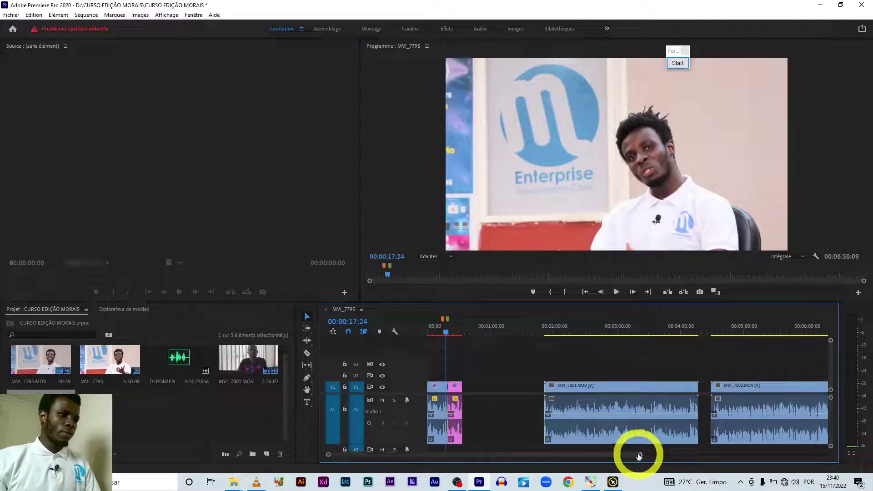
Zoom the timeline out to show both new clips and make the timeline panel taller.
drag(637, 455, 732, 426)
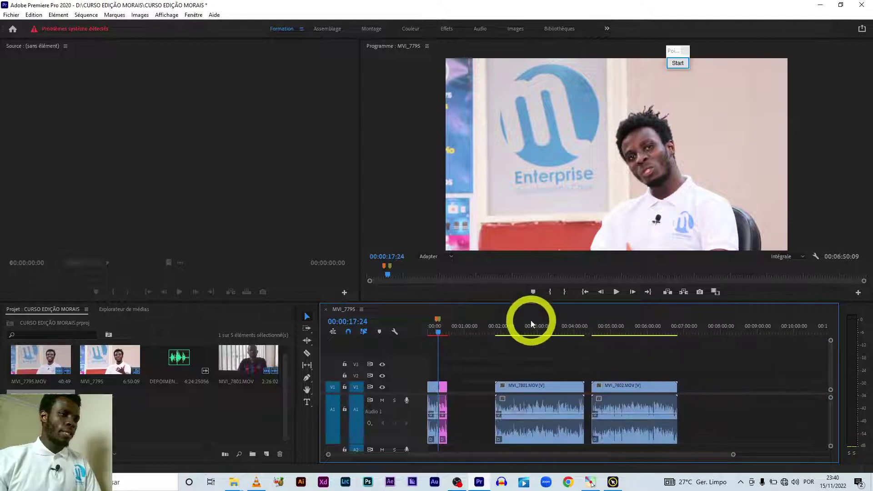
click(536, 328)
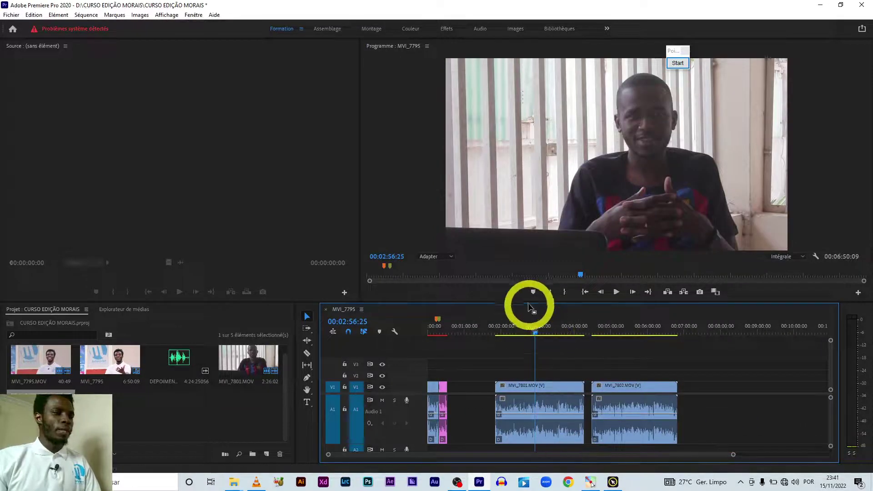
mouse_move(528, 303)
mouse_down()
mouse_move(523, 248)
mouse_move(514, 273)
mouse_up()
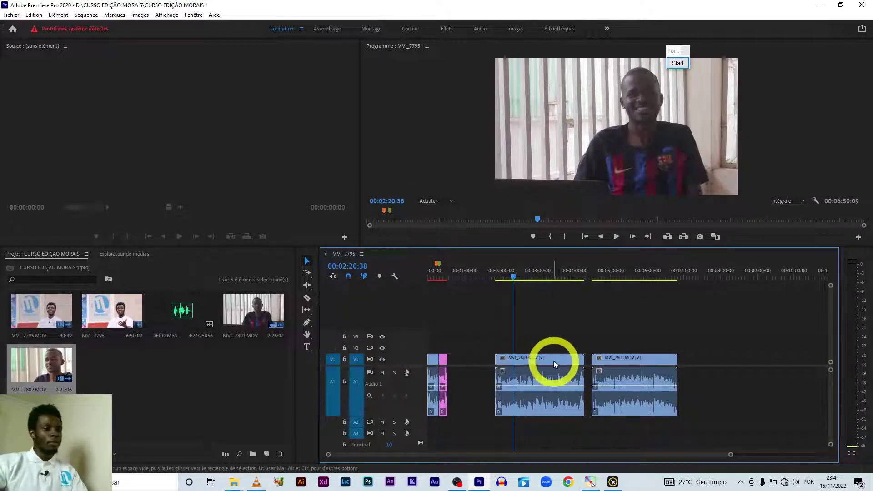
Scrub through MVI_7801 and play MVI_7802, stopping at 00:05:25:22.
drag(590, 272, 532, 294)
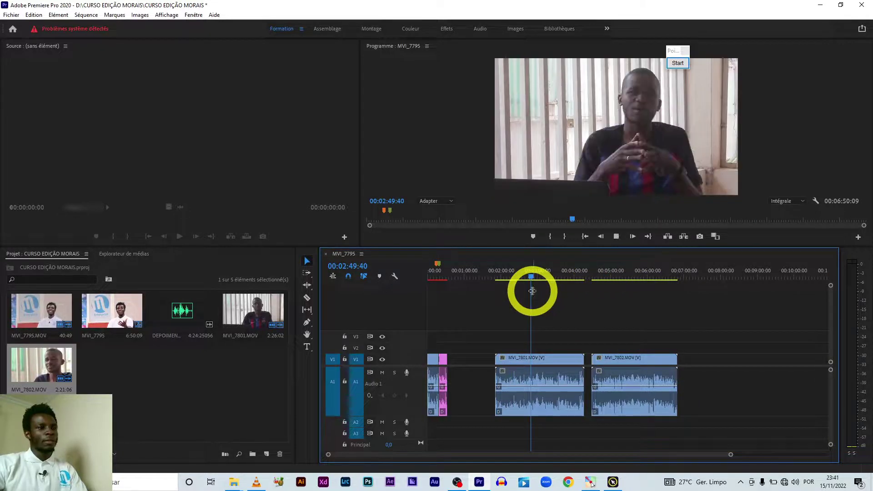
click(626, 278)
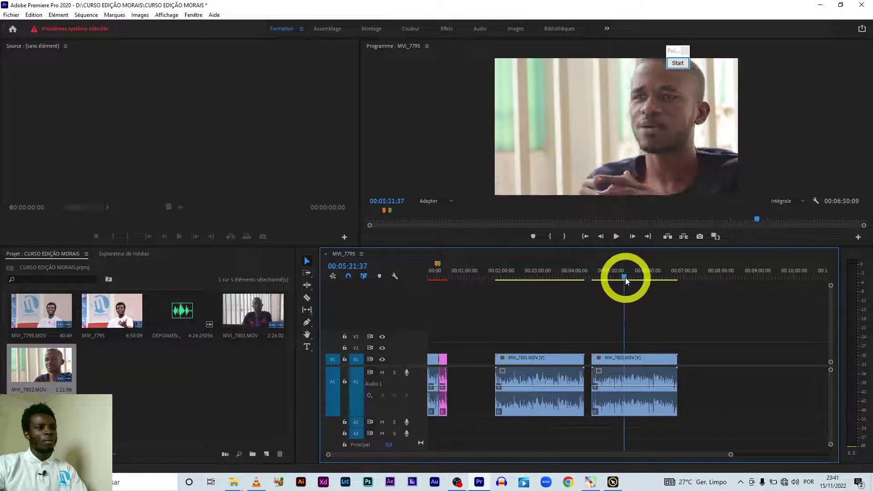
key(space)
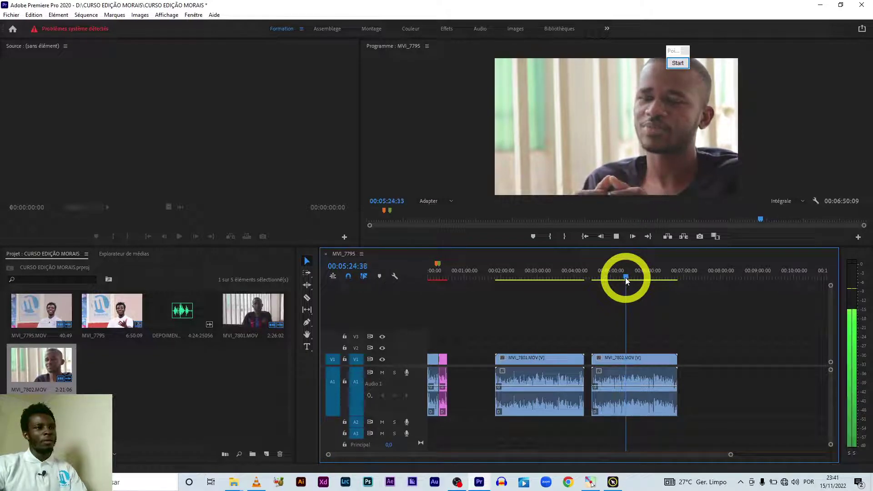
key(space)
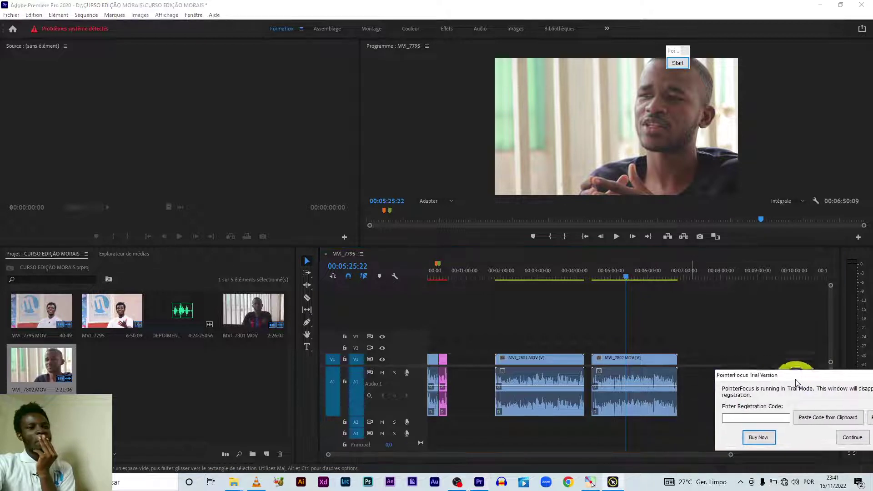
click(810, 462)
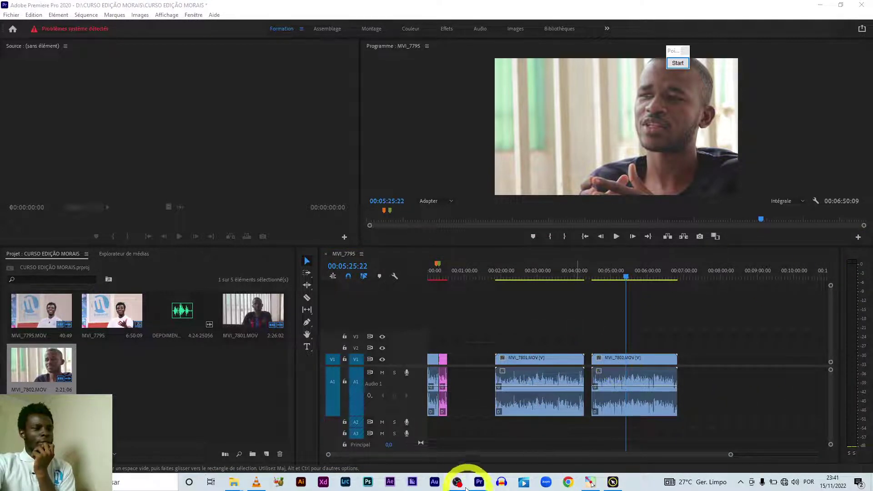
Switch briefly to OBS Studio, then bring Premiere Pro's interview sequence back to the front.
mouse_move(460, 483)
mouse_move(464, 452)
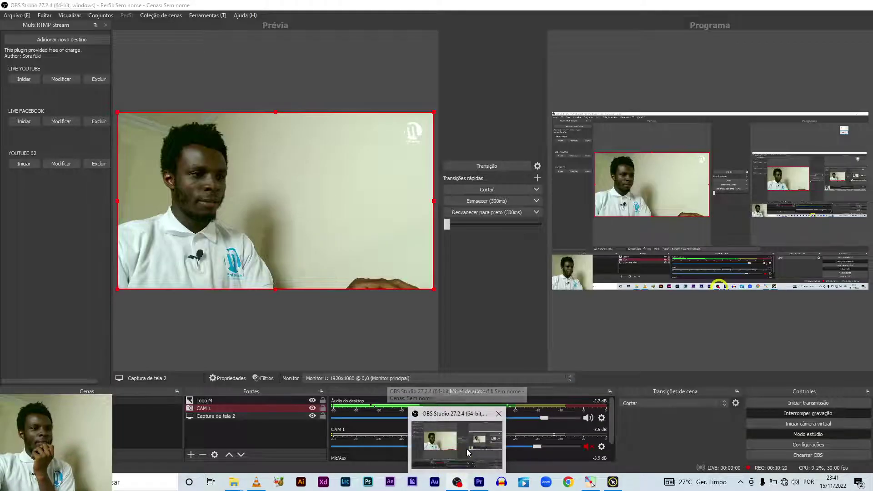
click(467, 451)
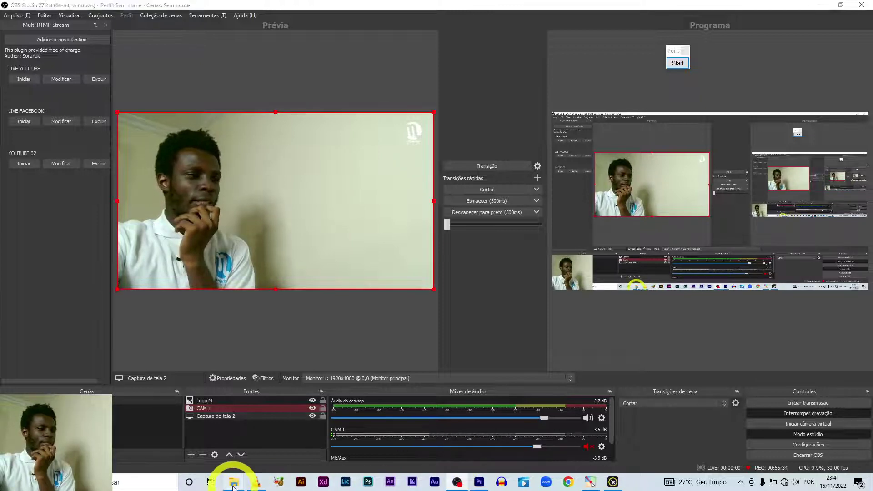
mouse_move(234, 482)
mouse_move(298, 455)
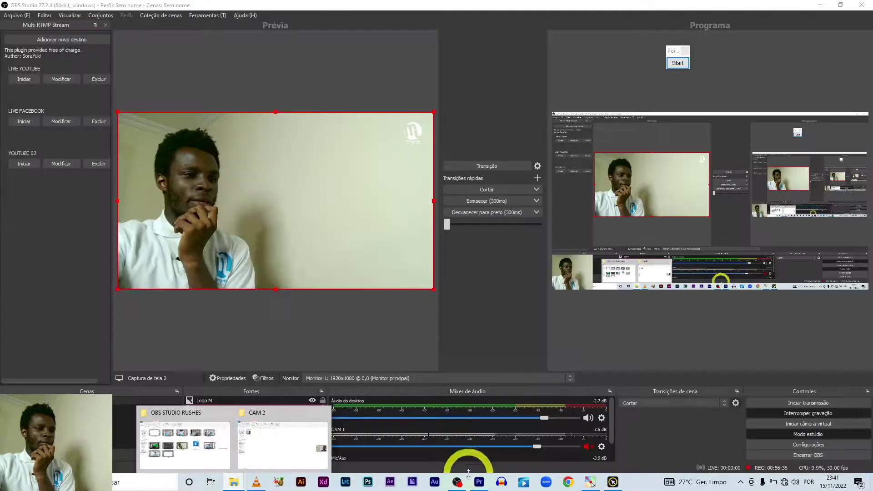
click(479, 482)
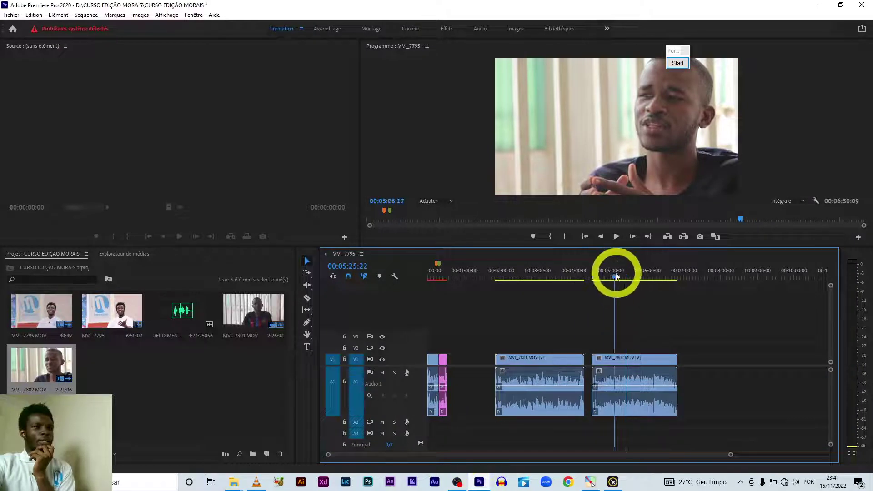
Zoom in around 04:30 and preview the sequence, stopping at 04:39:16.
drag(614, 273, 606, 273)
key(=)
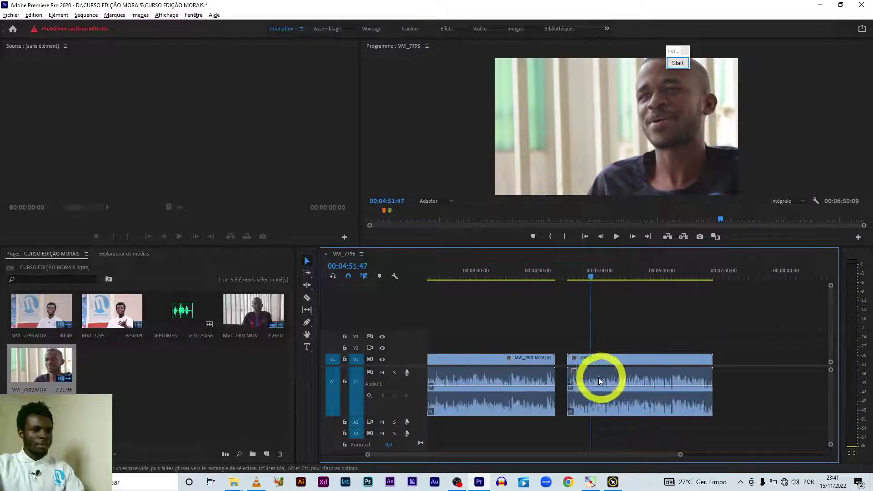
click(576, 275)
drag(577, 275, 564, 274)
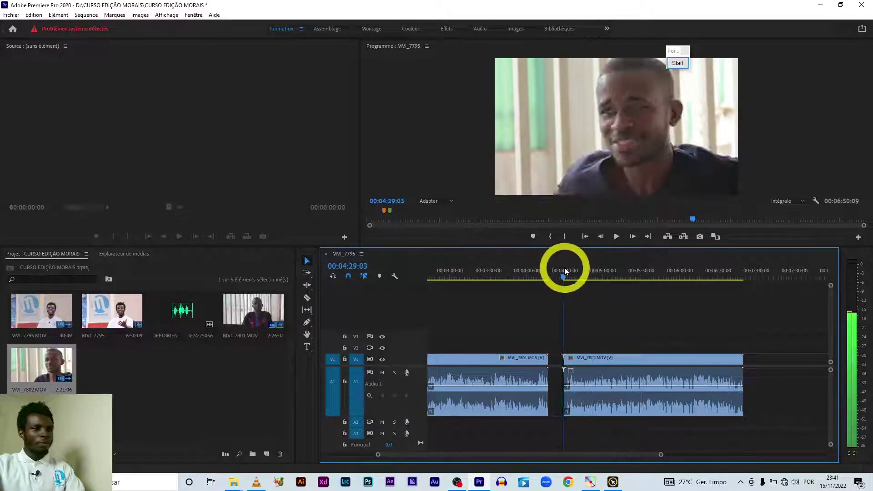
key(space)
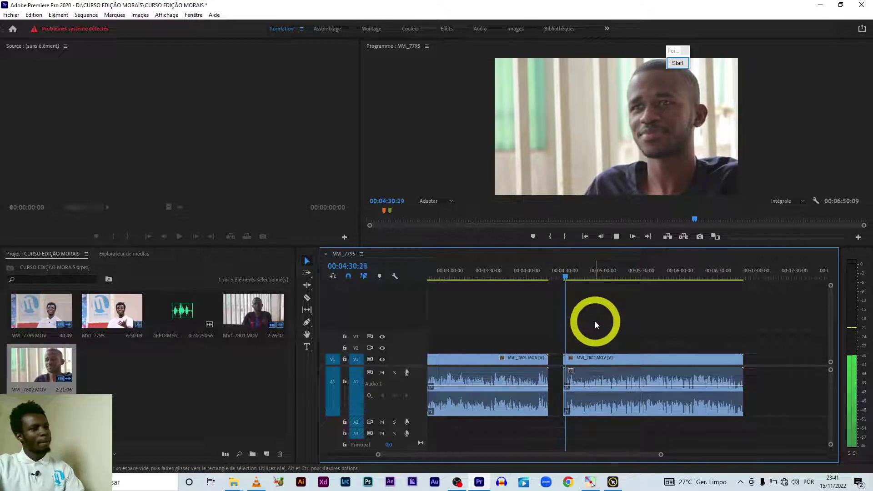
key(space)
click(574, 277)
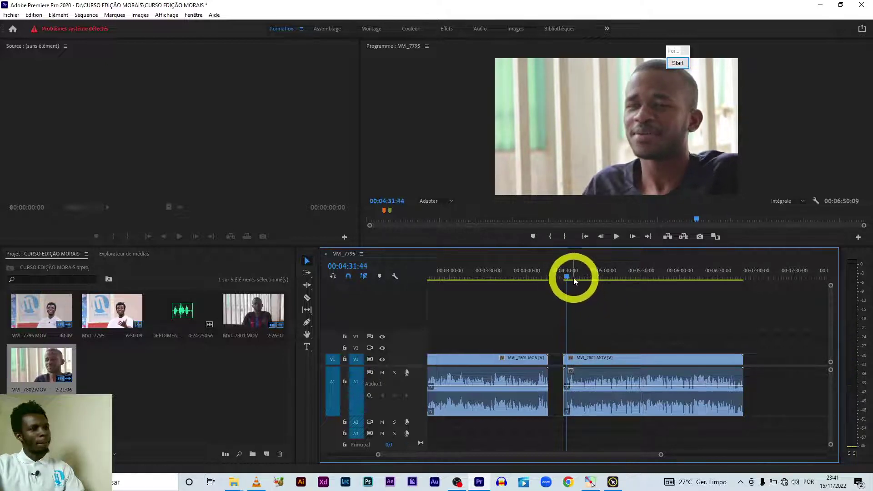
key(space)
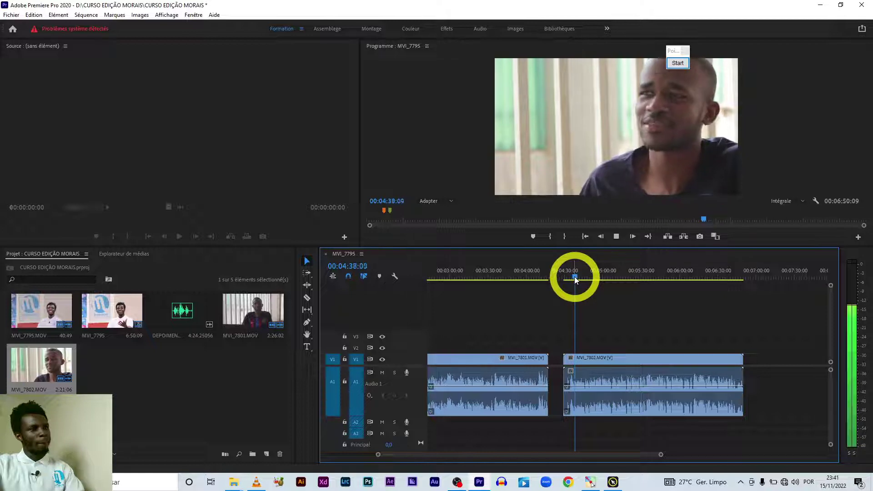
key(space)
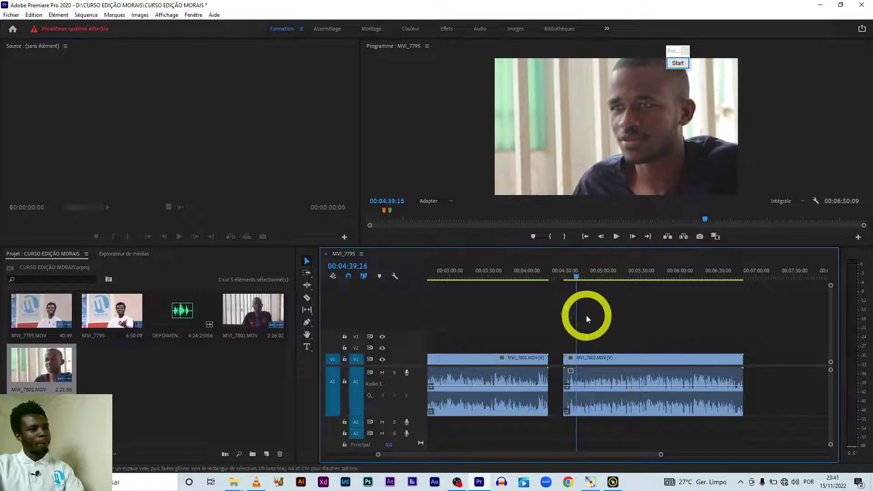
Slide MVI_7802 so it starts at the playhead.
click(611, 379)
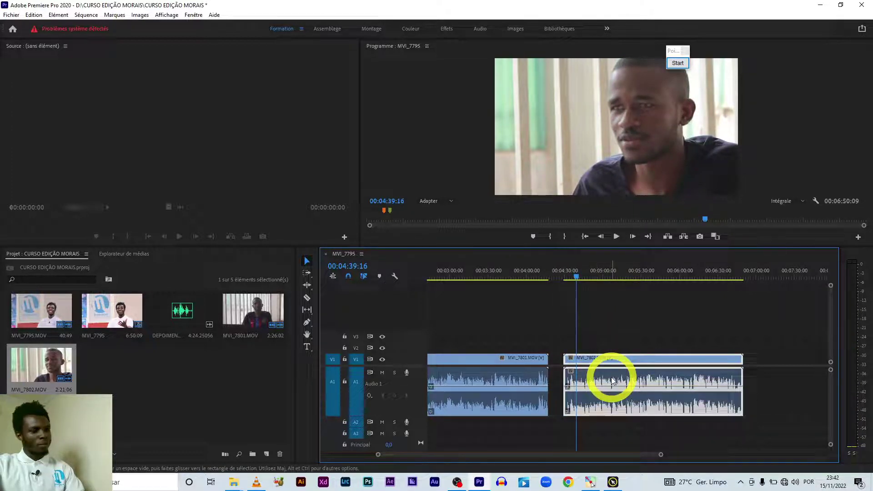
drag(611, 379, 624, 379)
click(589, 346)
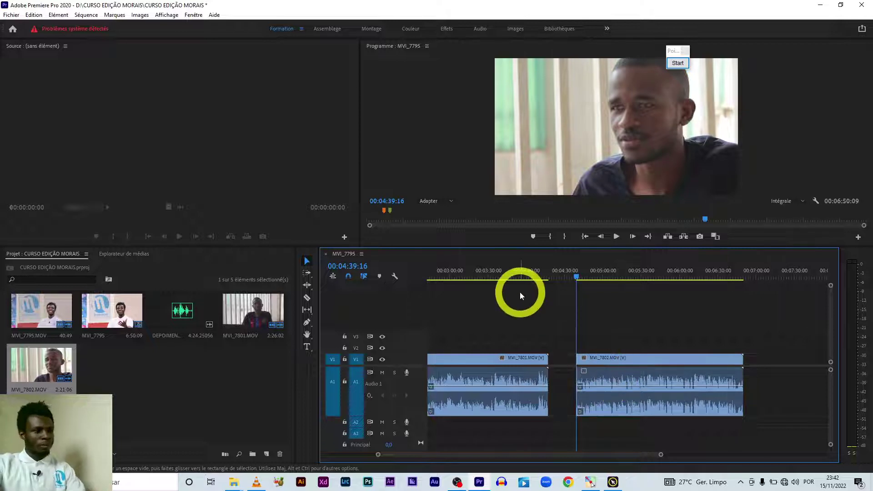
scroll(519, 292, up, 5)
Split MVI_7801 at 02:03:11 and delete its short opening piece.
click(527, 271)
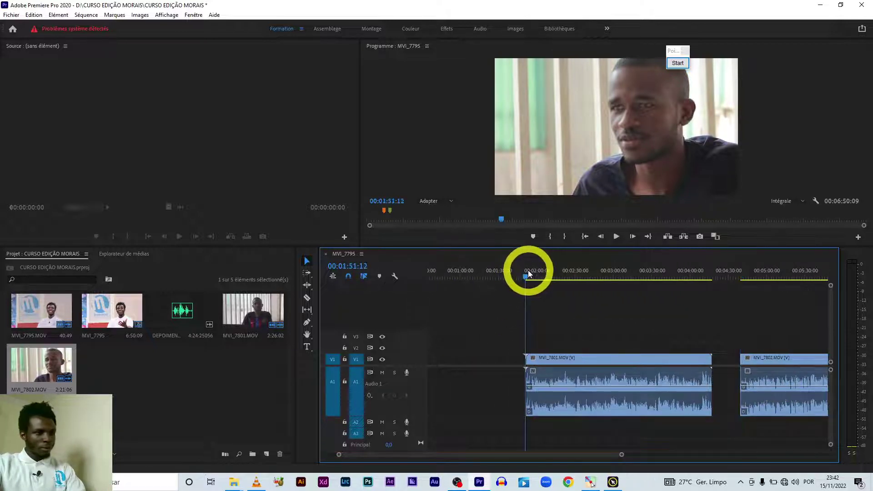
key(space)
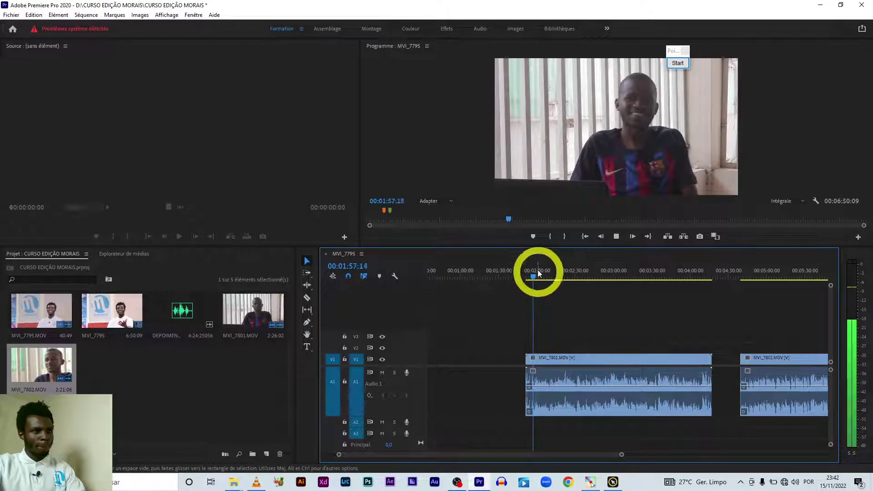
click(538, 272)
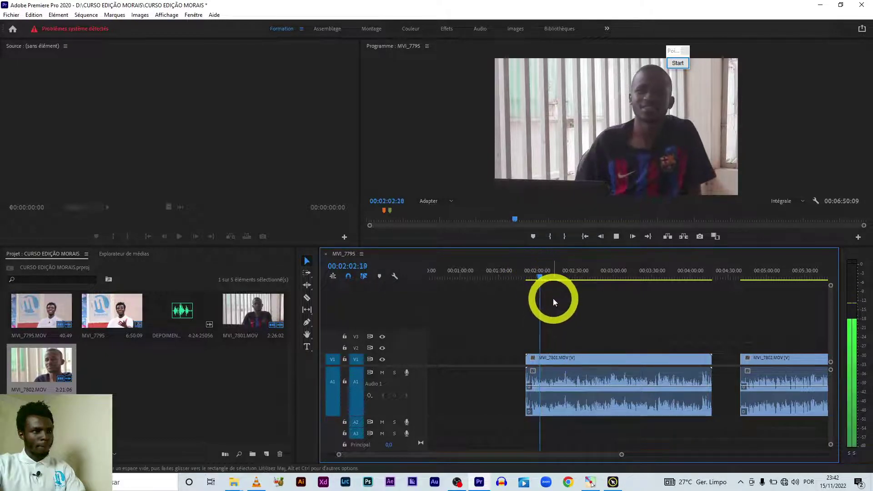
key(space)
click(567, 389)
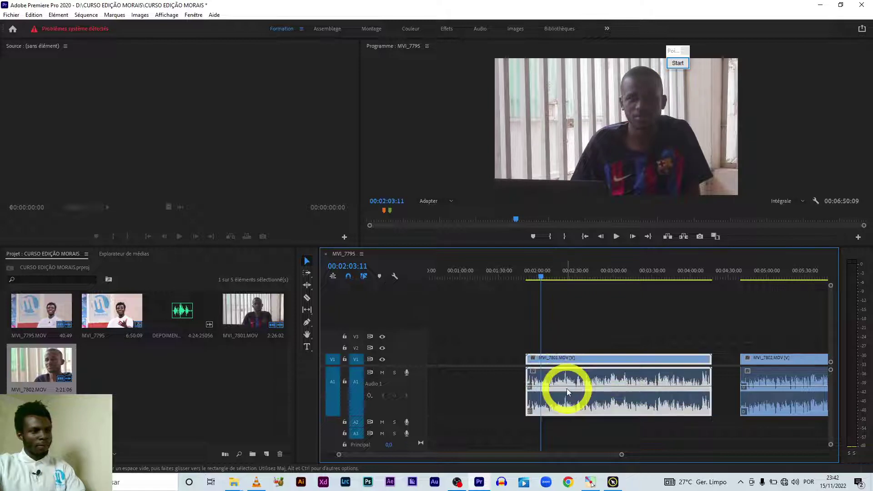
key(ctrl+k)
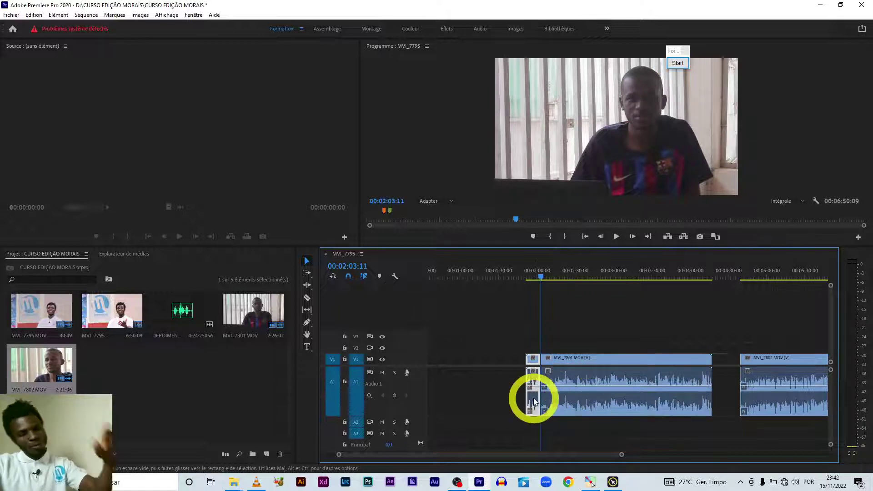
click(534, 402)
key(Delete)
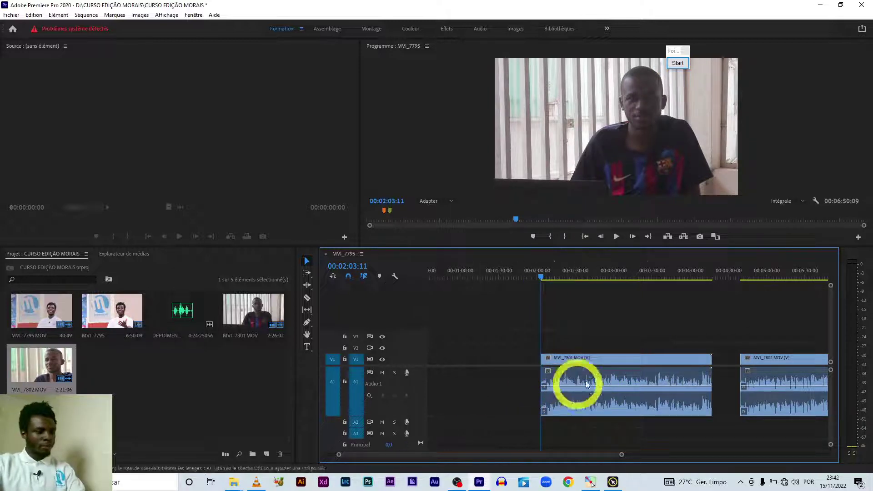
click(613, 381)
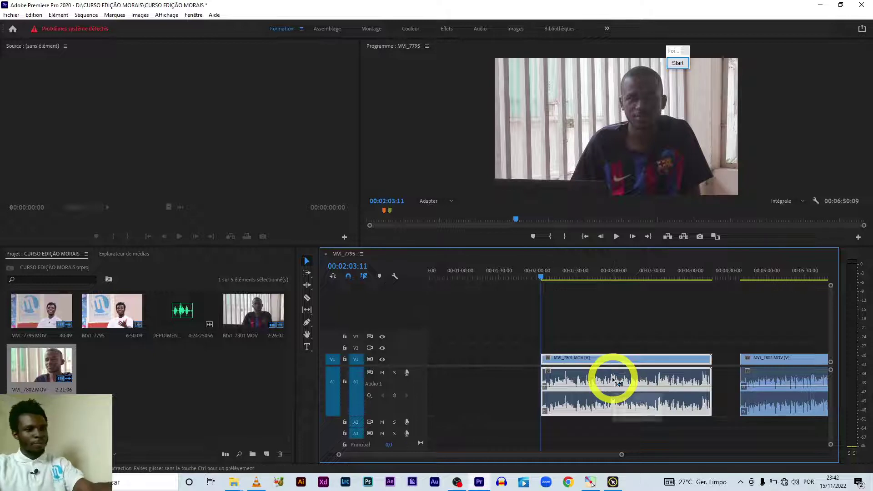
Unlink MVI_7801's video from its audio and delete the audio.
right_click(614, 380)
click(616, 391)
key(Delete)
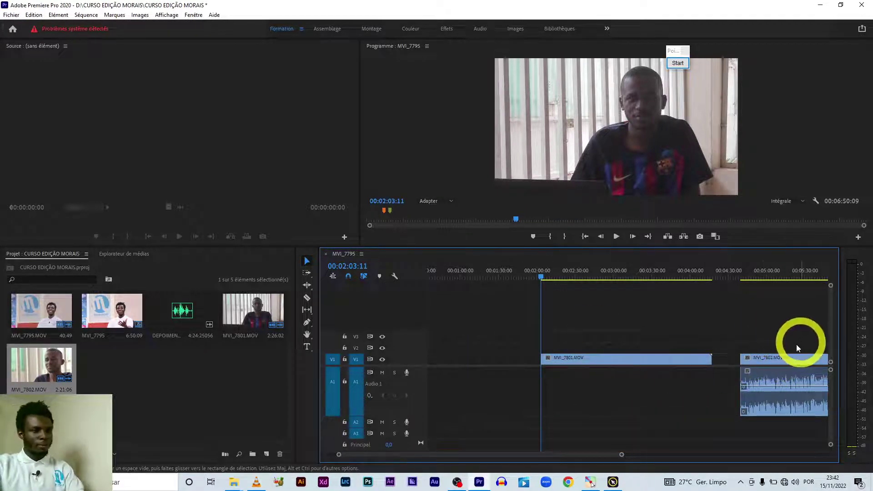
Move MVI_7802's video onto track V2 directly above MVI_7801.
mouse_move(752, 363)
mouse_down()
mouse_move(764, 359)
mouse_move(567, 365)
mouse_up()
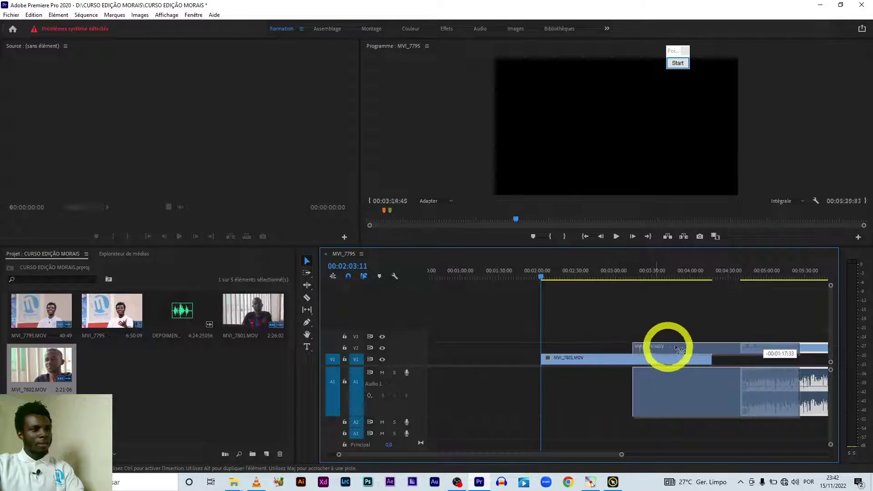
drag(568, 365, 751, 367)
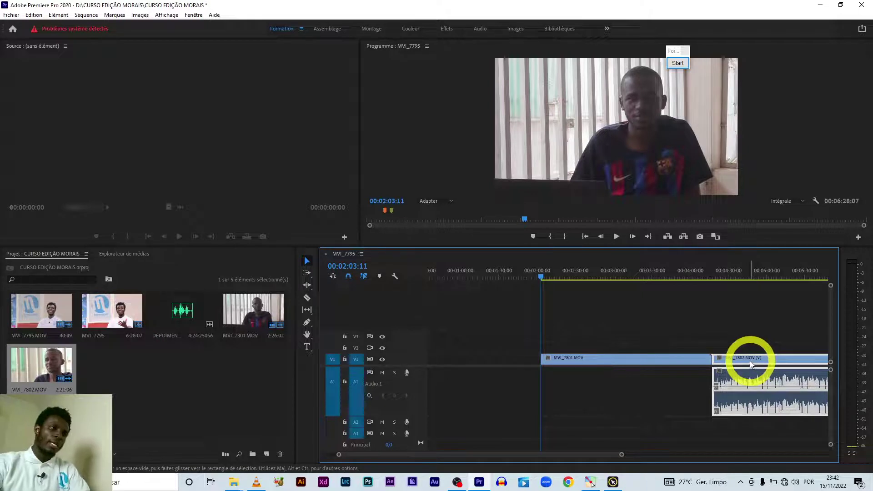
mouse_move(752, 356)
mouse_down()
mouse_move(582, 350)
mouse_move(596, 352)
mouse_up()
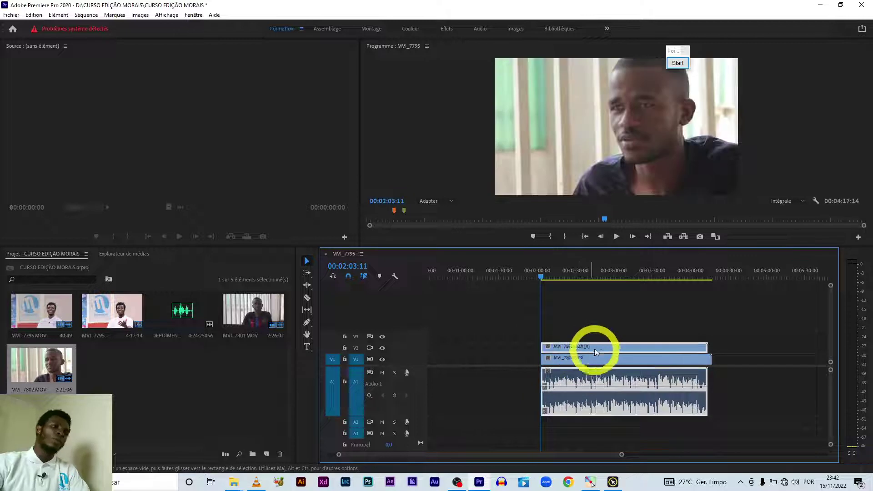
Give the stacked clips a colour label.
right_click(707, 354)
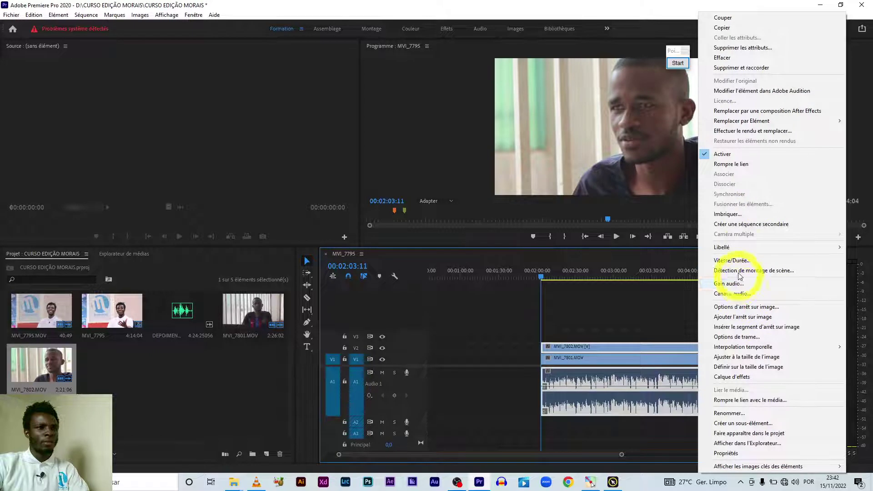
mouse_move(741, 248)
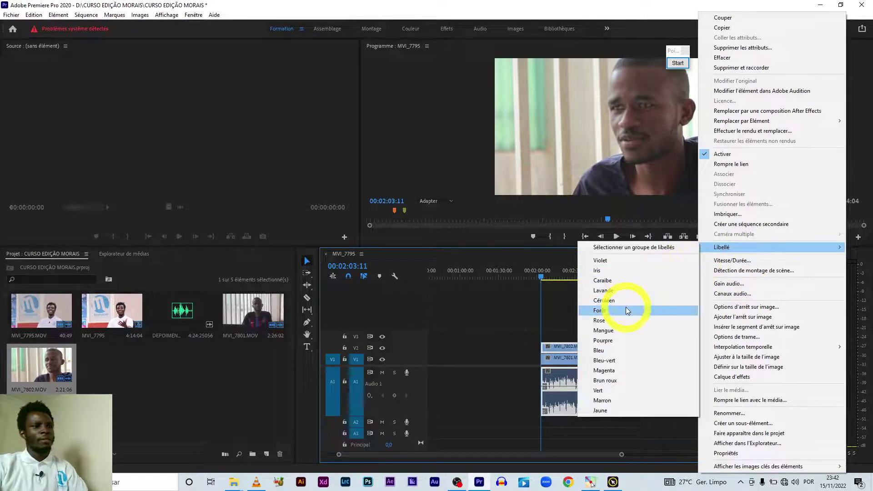
click(627, 300)
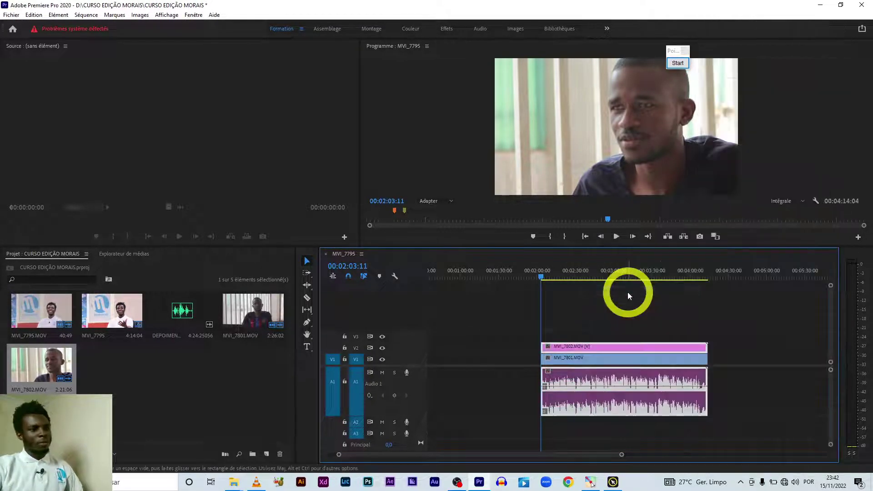
click(662, 306)
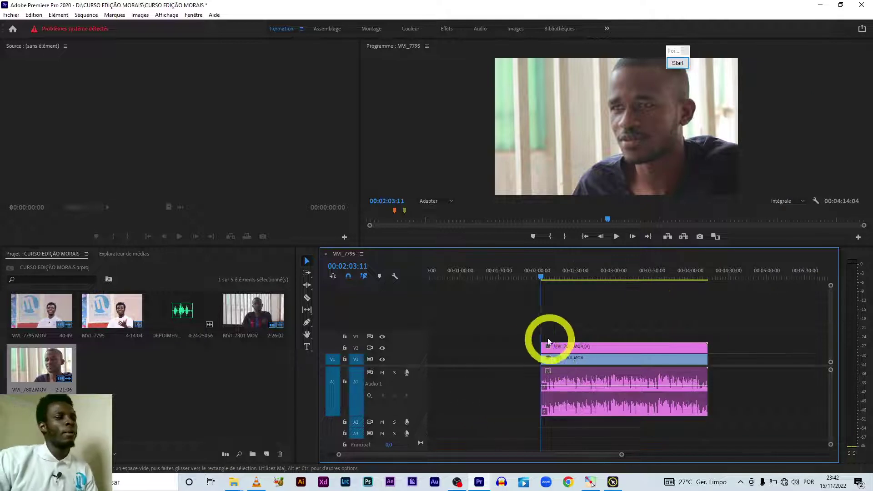
Enlarge the video track area and make track V2 taller.
scroll(563, 353, up, 2)
scroll(562, 353, up, 2)
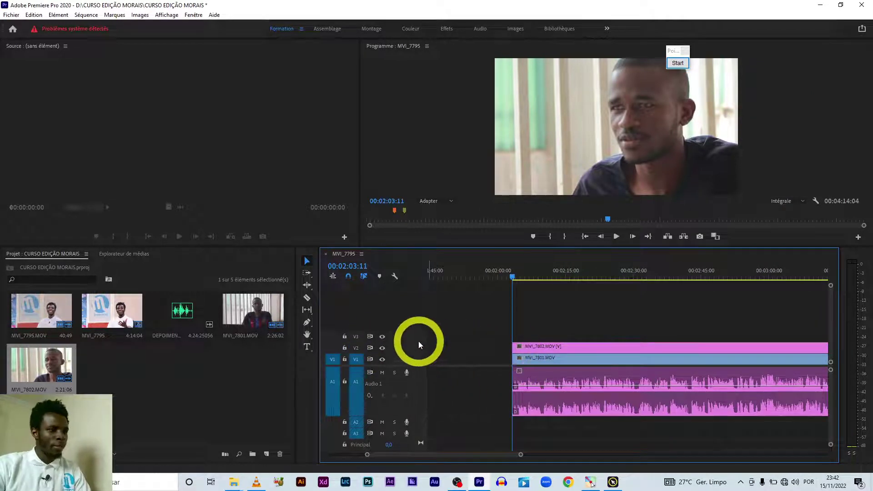
mouse_move(422, 365)
mouse_down()
mouse_move(424, 310)
mouse_move(427, 327)
mouse_up()
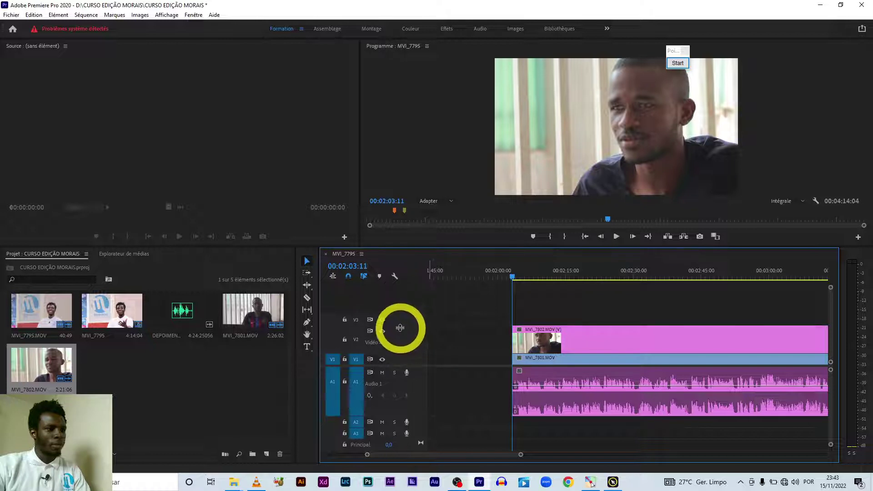
drag(405, 340, 404, 351)
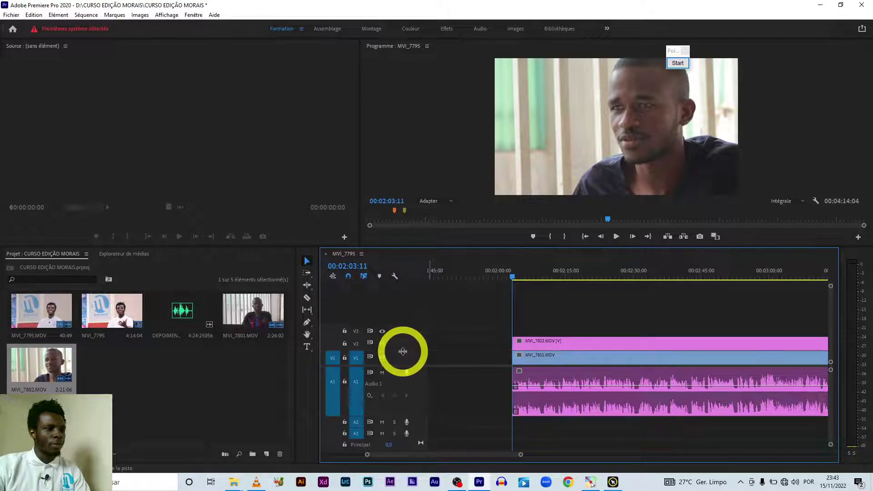
Give the MVI_7801 clip on V1 the green Vert label.
click(530, 360)
right_click(567, 357)
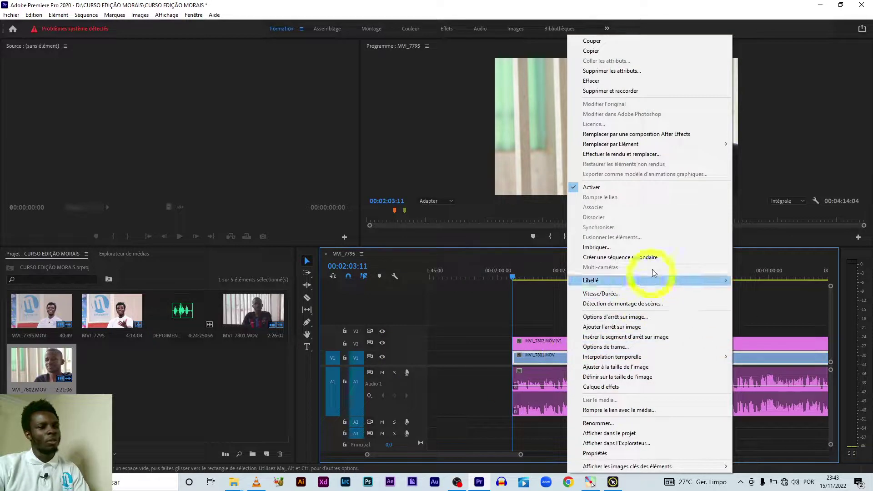
mouse_move(605, 281)
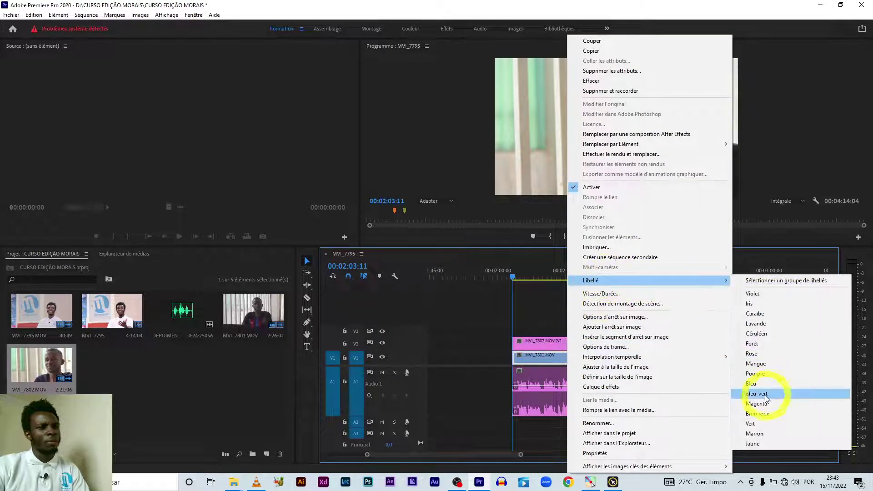
click(768, 425)
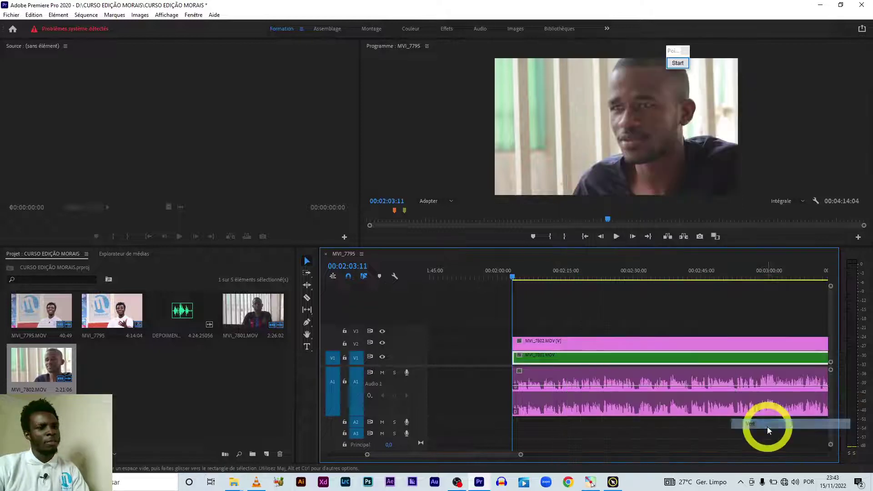
click(632, 329)
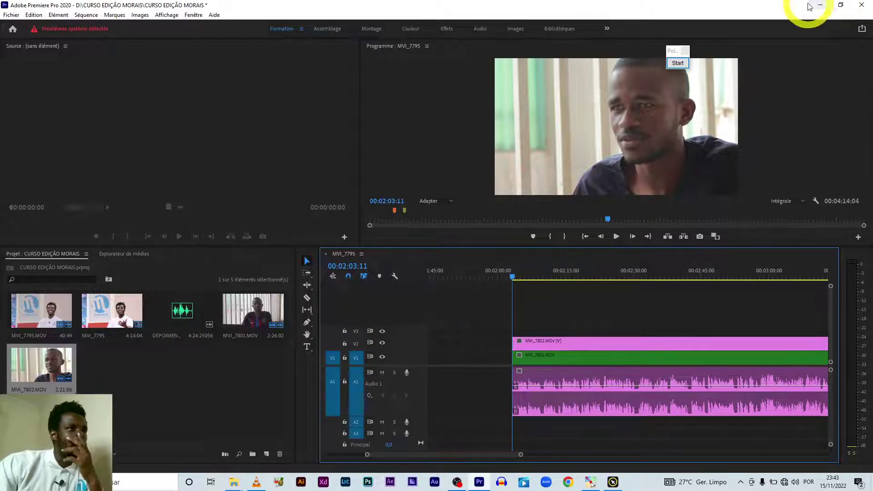
Draw double-headed annotation arrows from the V1, V2 and A1 headers to MVI_7801, MVI_7802 and the audio clip.
click(682, 63)
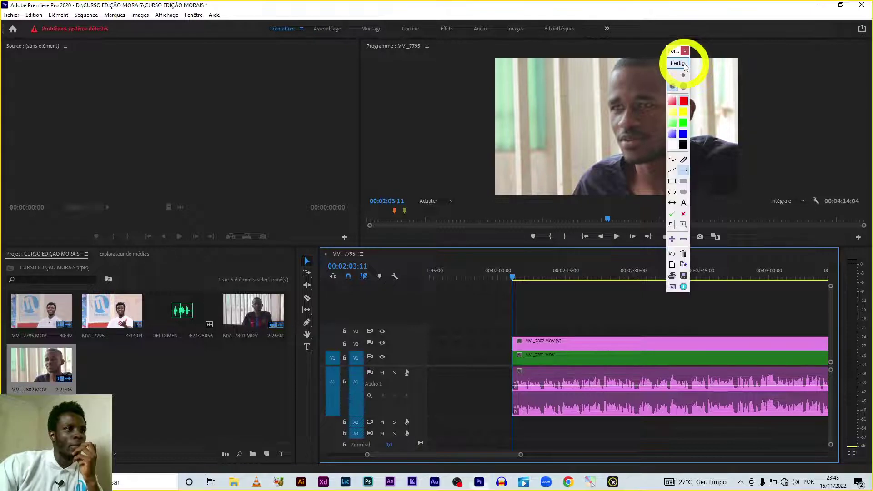
click(673, 203)
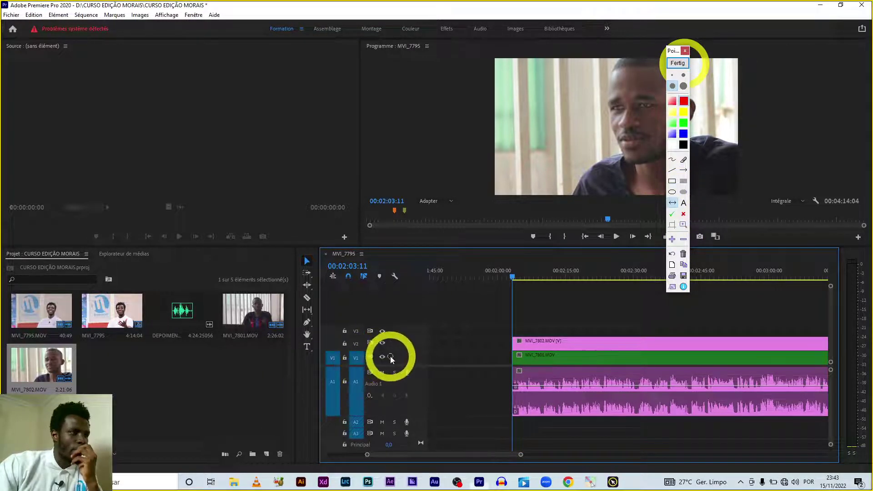
drag(394, 357, 419, 361)
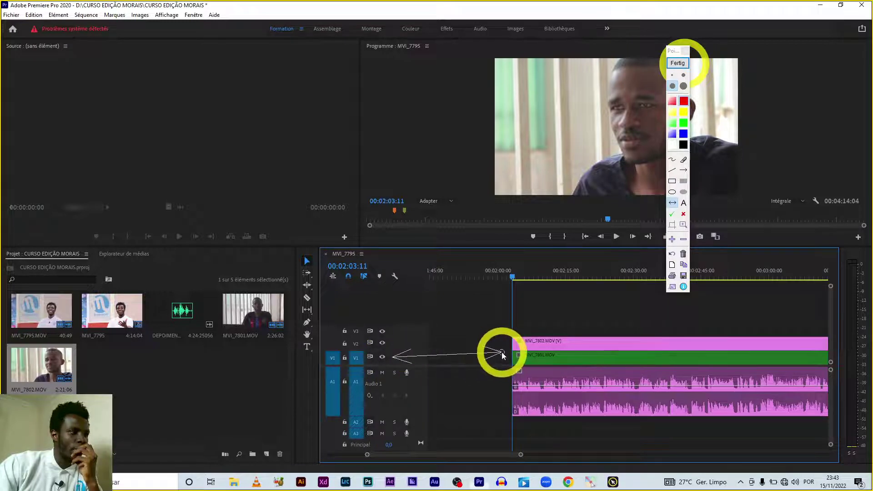
drag(501, 353, 506, 358)
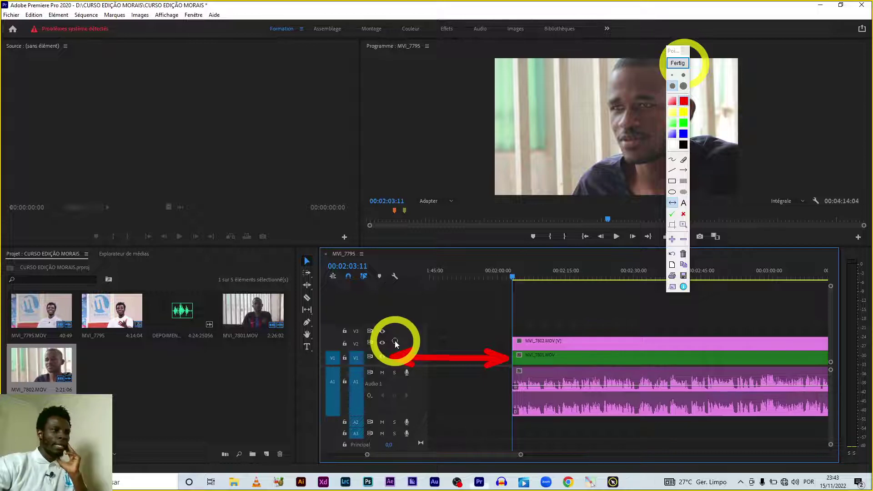
drag(396, 345, 510, 342)
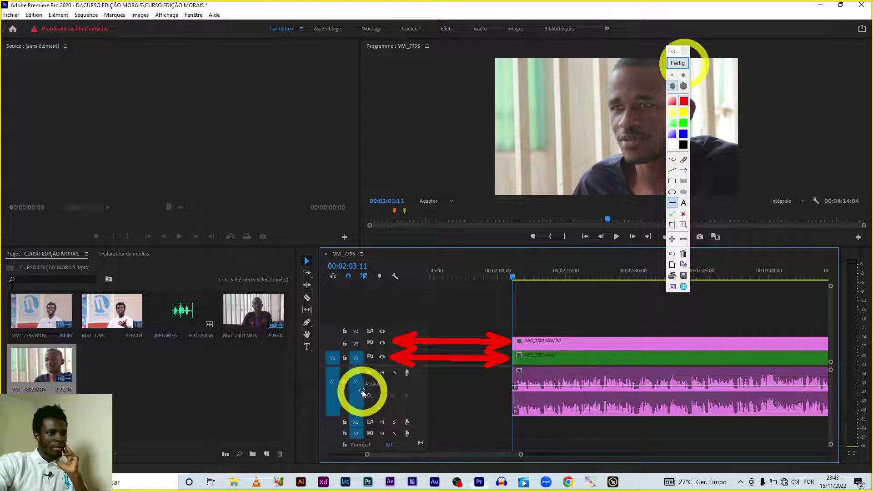
drag(372, 397, 501, 384)
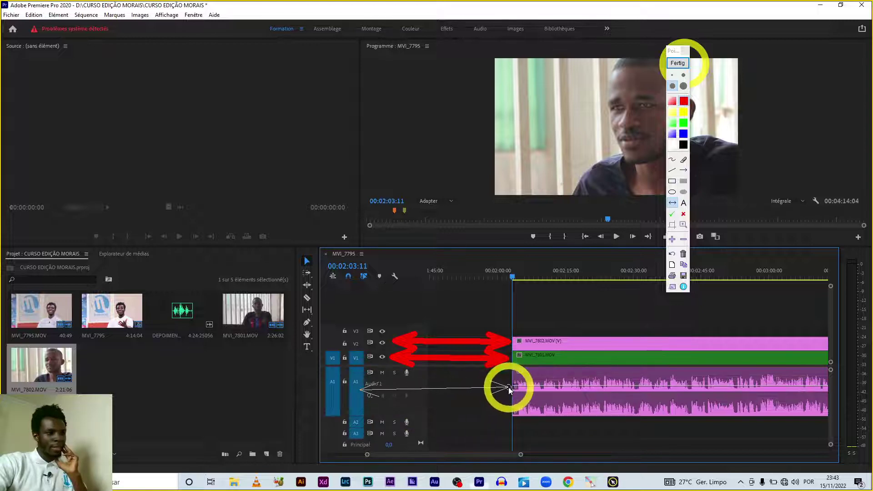
drag(514, 387, 508, 394)
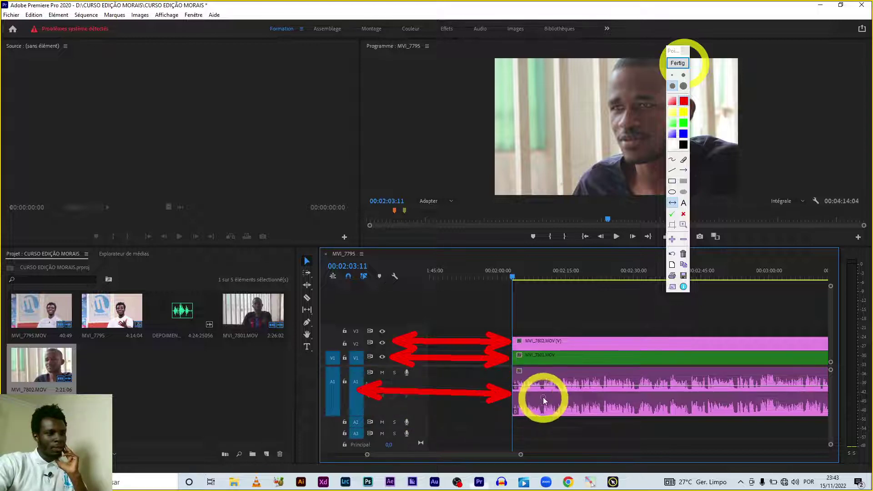
Clear the annotation arrows, select the interview clips, and preview from 01:52:48 to 01:56:02.
click(677, 63)
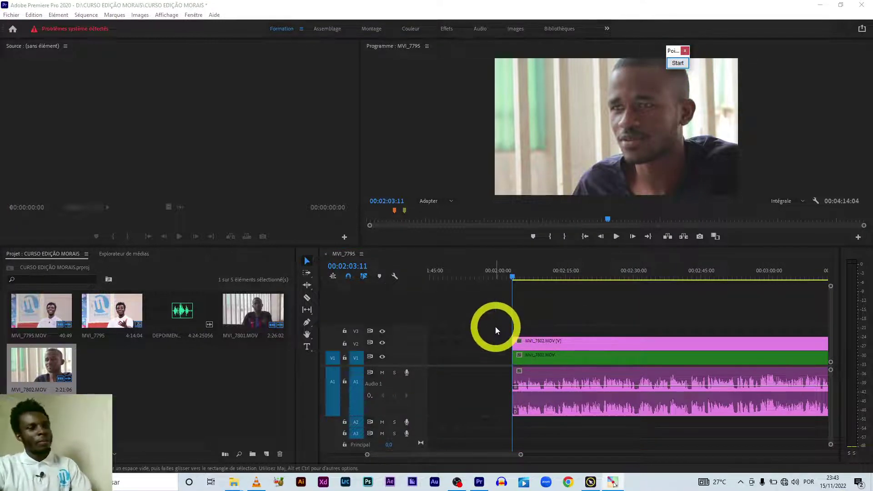
scroll(513, 345, down, 3)
scroll(521, 349, down, 2)
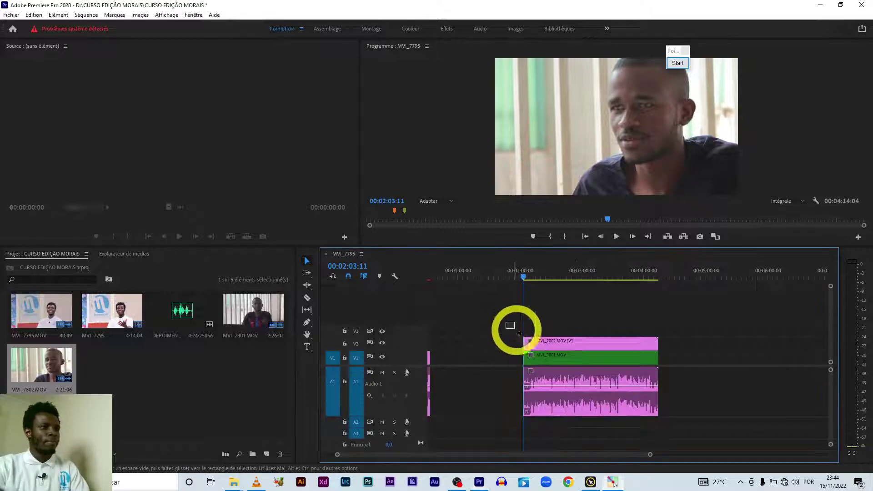
drag(516, 329, 570, 431)
drag(525, 370, 475, 374)
drag(531, 287, 516, 282)
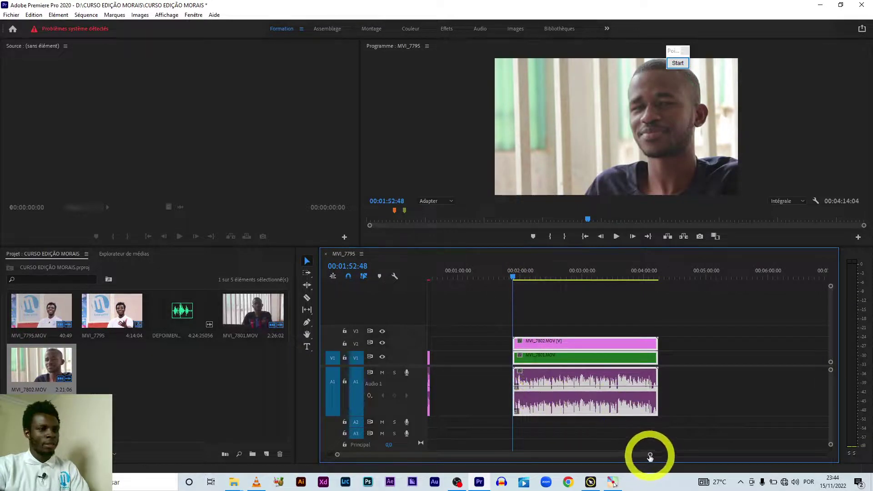
mouse_move(651, 456)
mouse_down()
mouse_move(739, 374)
mouse_move(591, 335)
mouse_up()
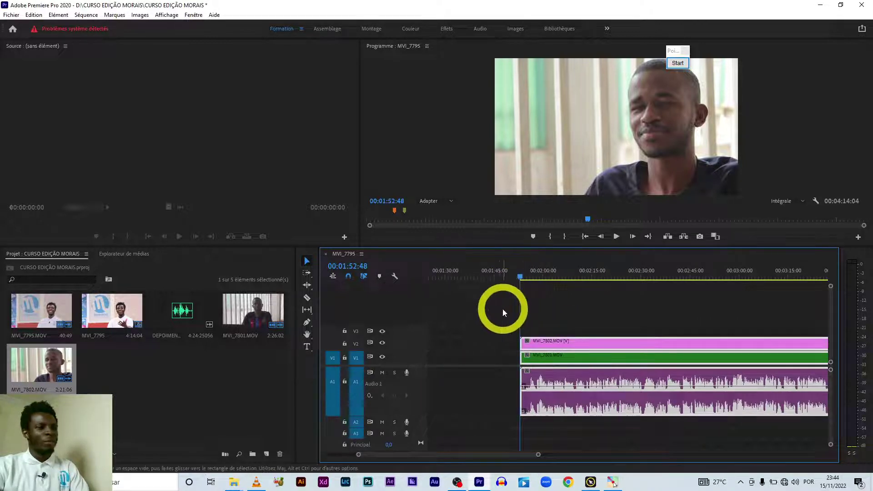
key(space)
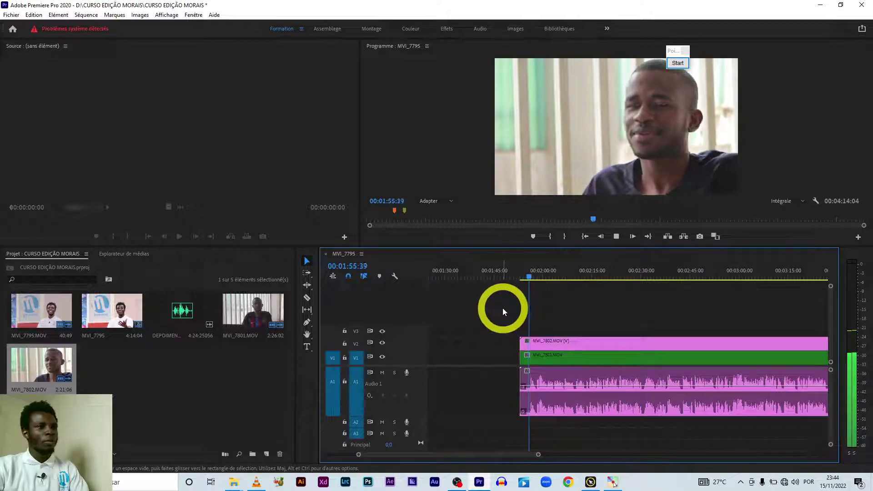
key(space)
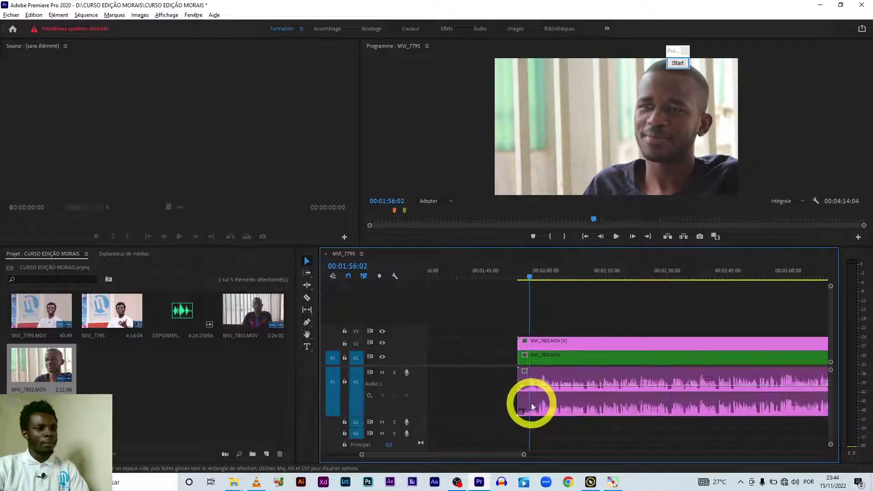
Cut the stacked clips at 01:56:10, delete the part before it, and preview to 01:59:26.
scroll(531, 403, up, 5)
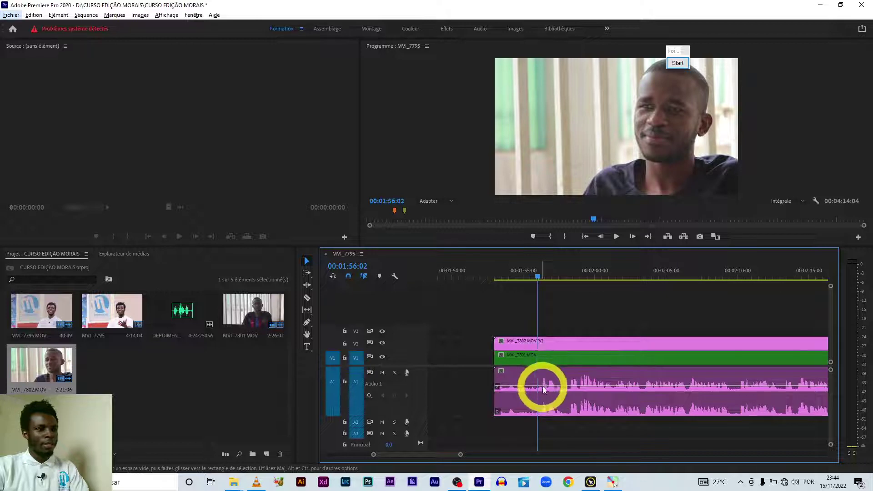
scroll(543, 386, up, 2)
scroll(546, 386, up, 3)
scroll(543, 386, up, 2)
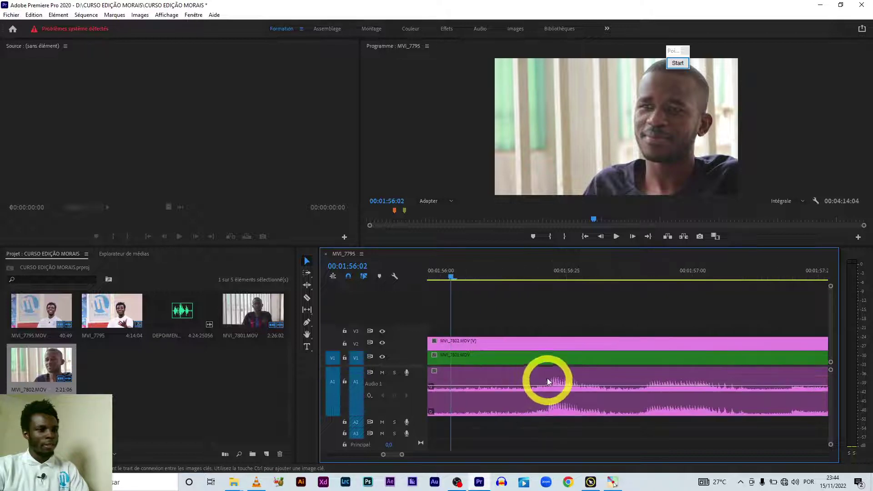
scroll(543, 390, down, 2)
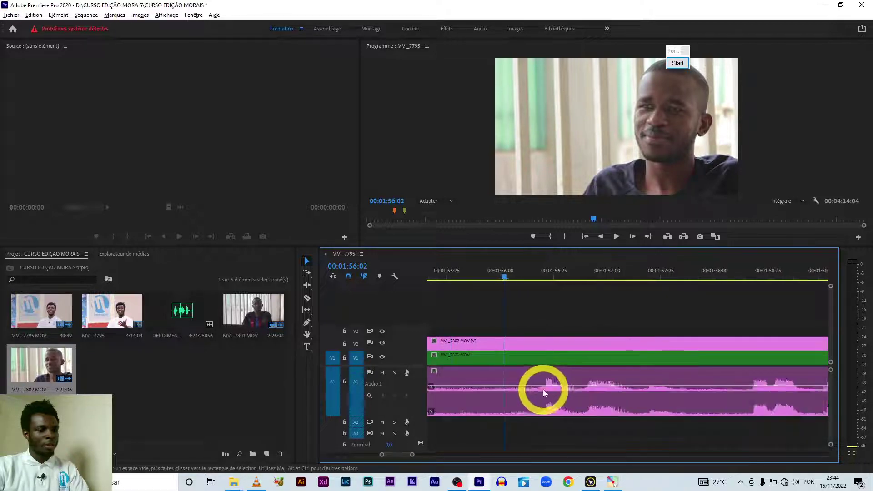
scroll(540, 388, down, 1)
scroll(537, 385, down, 2)
drag(526, 277, 488, 367)
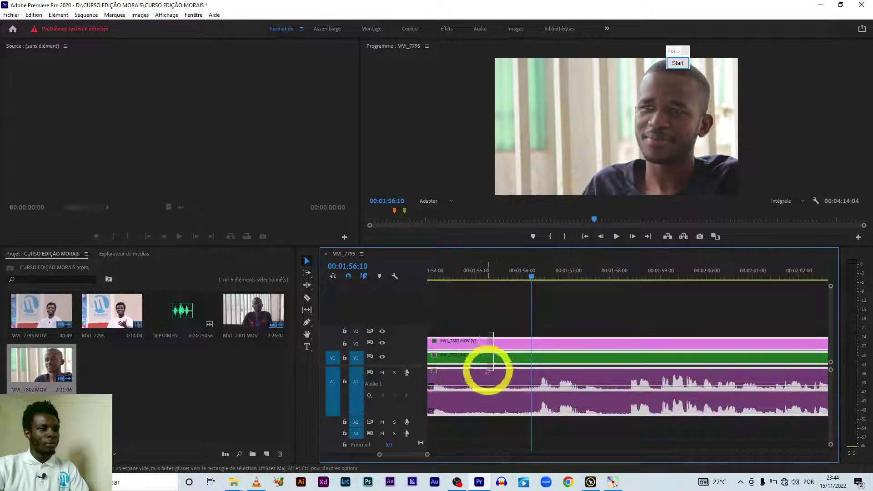
scroll(479, 393, down, 3)
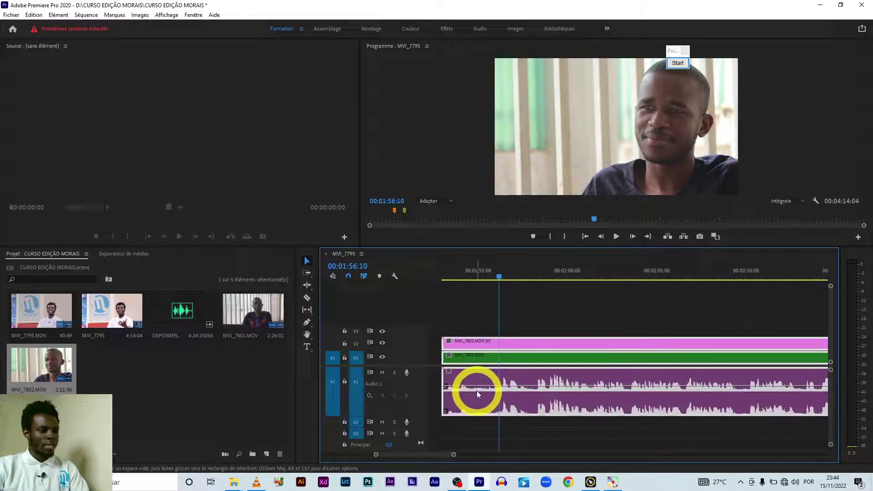
key(ctrl+k)
key(Delete)
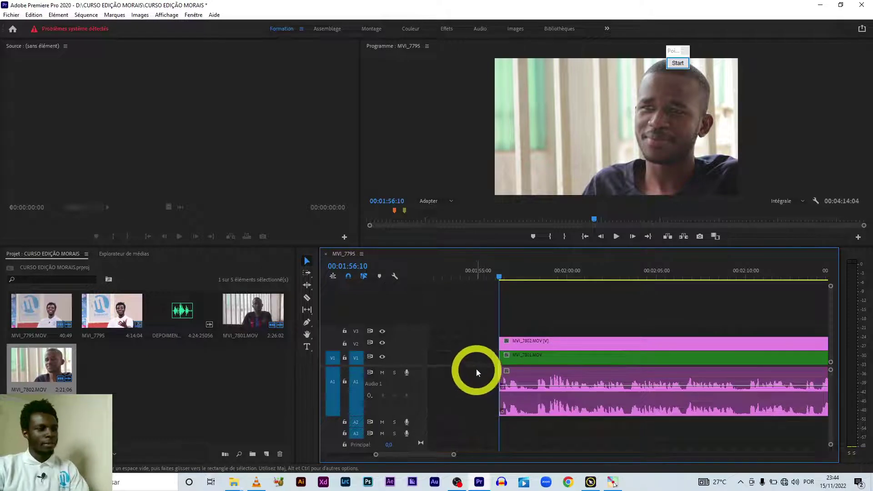
key(space)
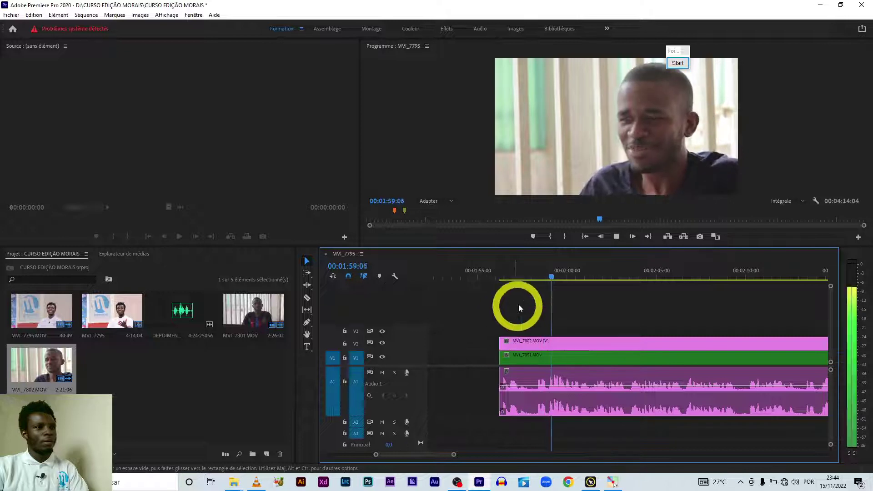
key(space)
key(equal)
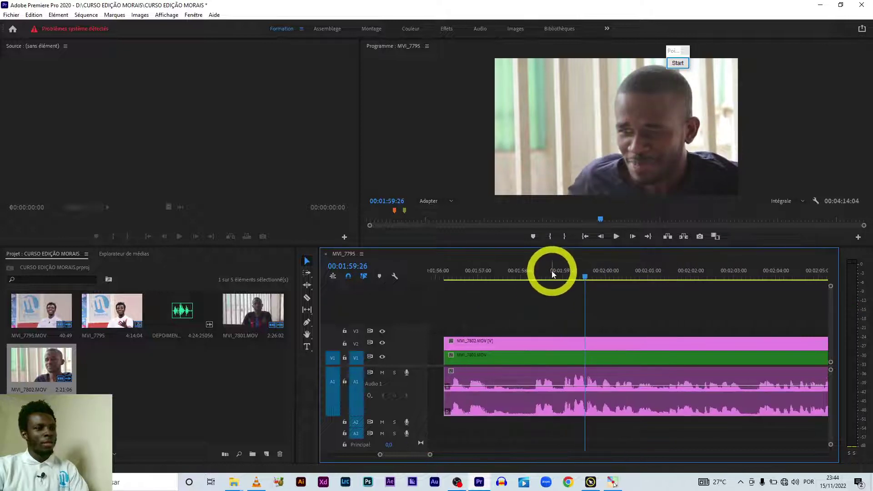
drag(552, 271, 529, 279)
drag(484, 331, 487, 393)
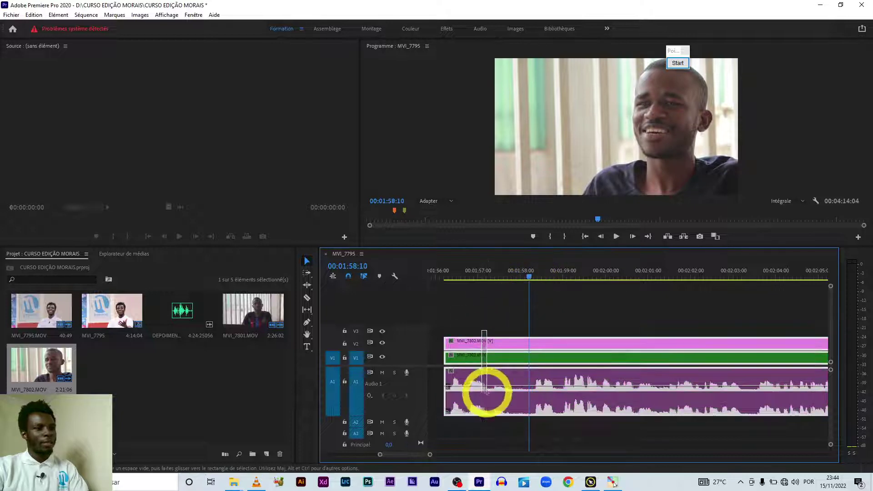
key(ctrl+k)
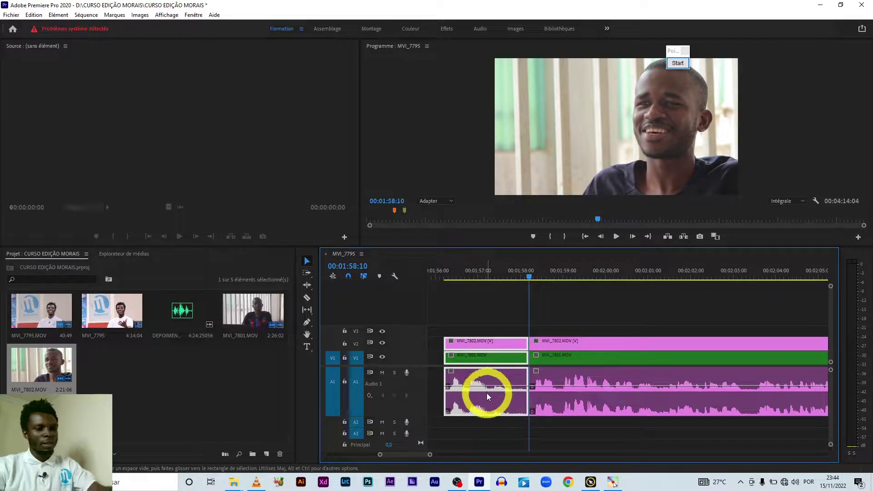
key(Delete)
scroll(482, 389, down, 5)
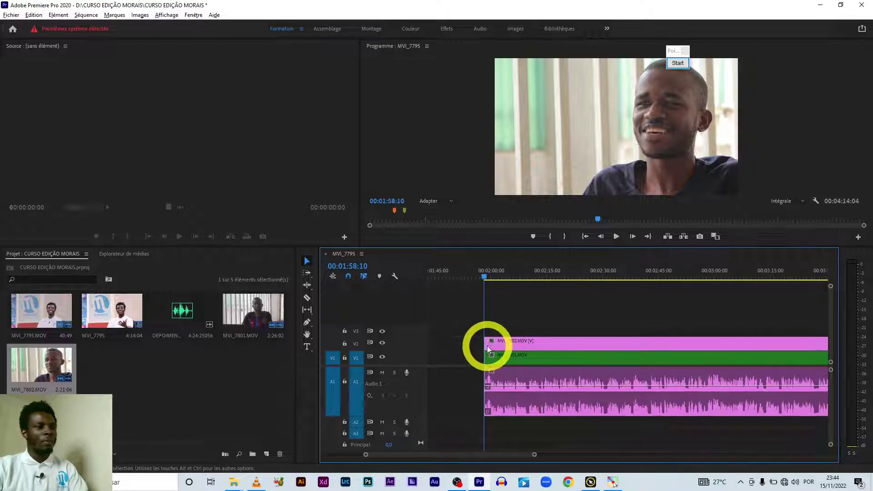
scroll(487, 350, down, 3)
scroll(487, 346, down, 3)
scroll(487, 346, up, 3)
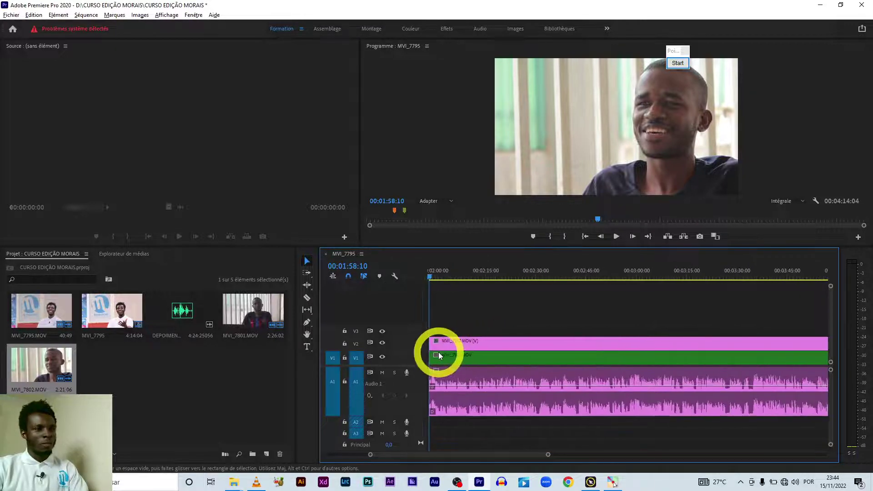
scroll(440, 350, up, 2)
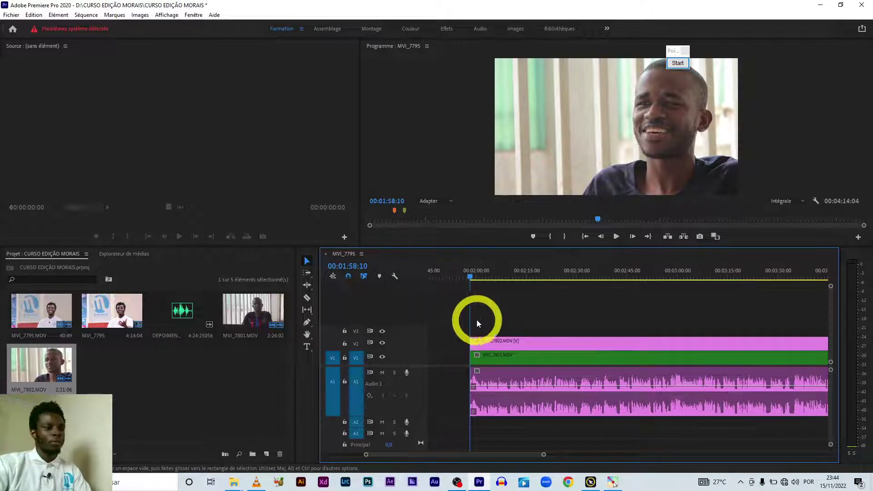
key(equal)
key(equal)
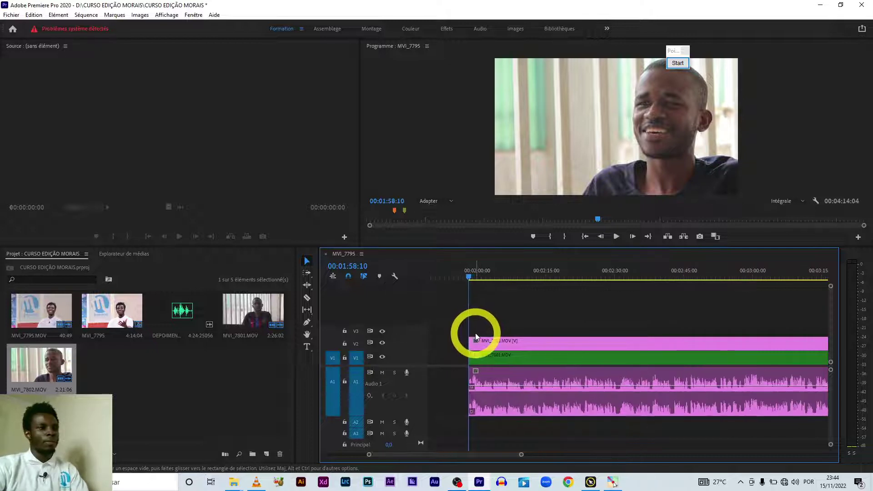
key(space)
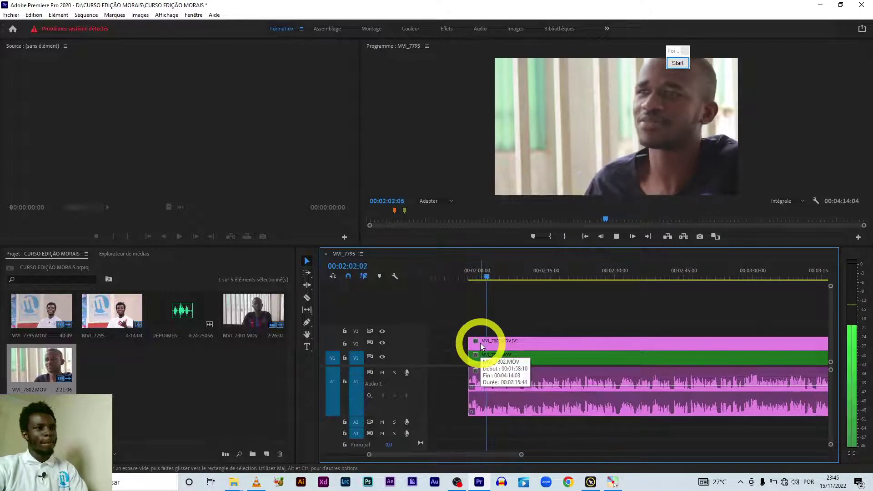
key(space)
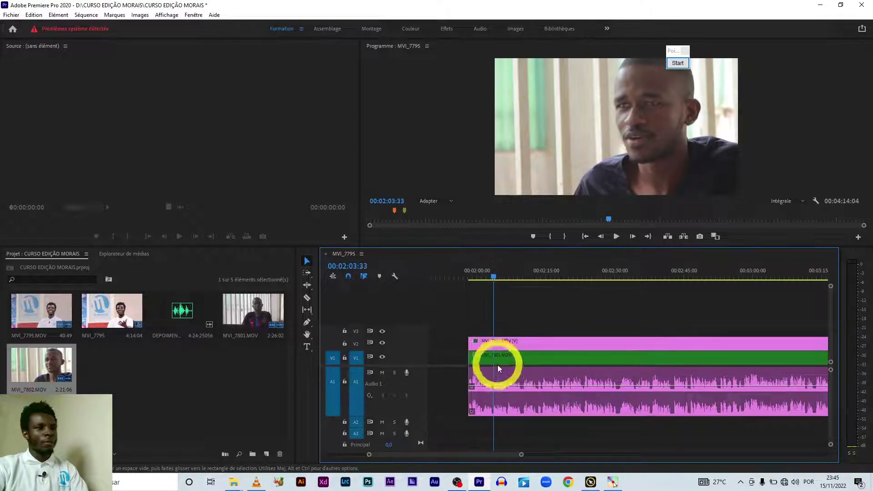
Raise the selected clips' audio gain by 7 dB.
right_click(508, 377)
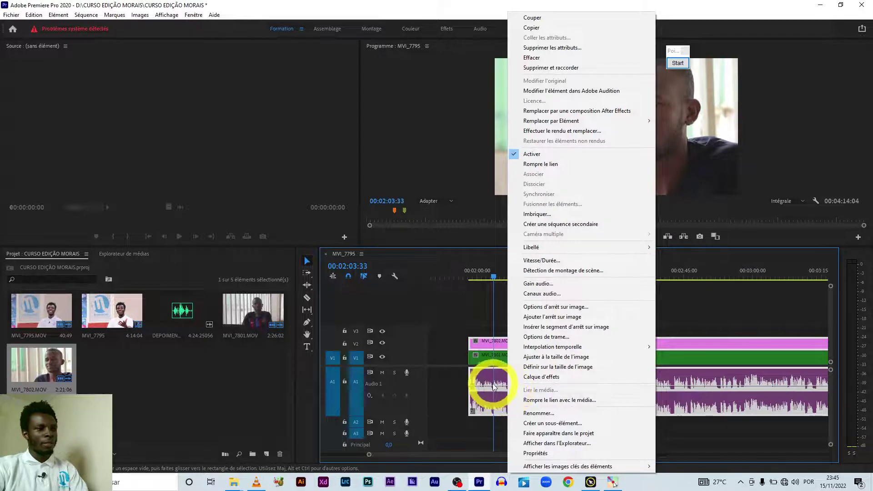
click(561, 285)
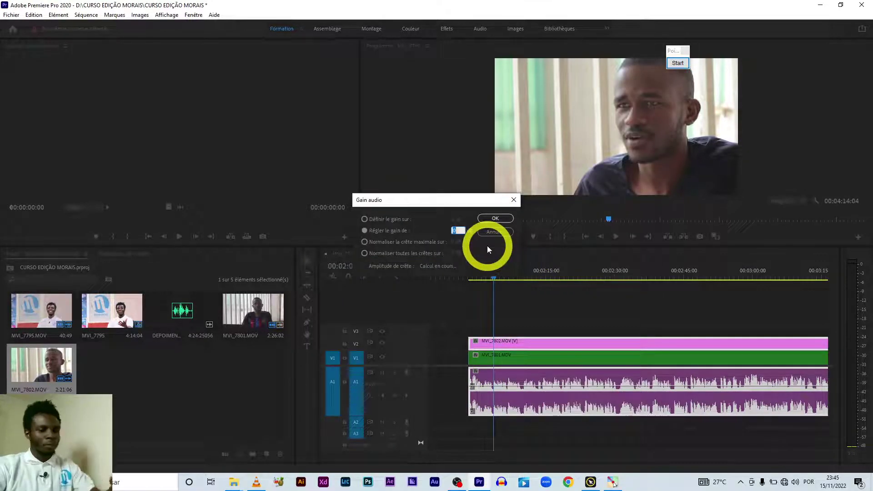
text(7)
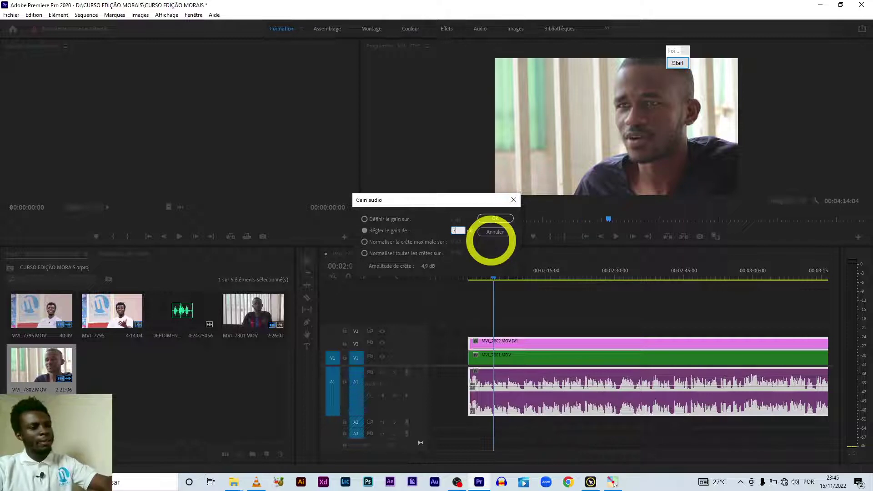
key(Return)
Play back the louder audio, return to 00:01:58:10, and save the project.
key(space)
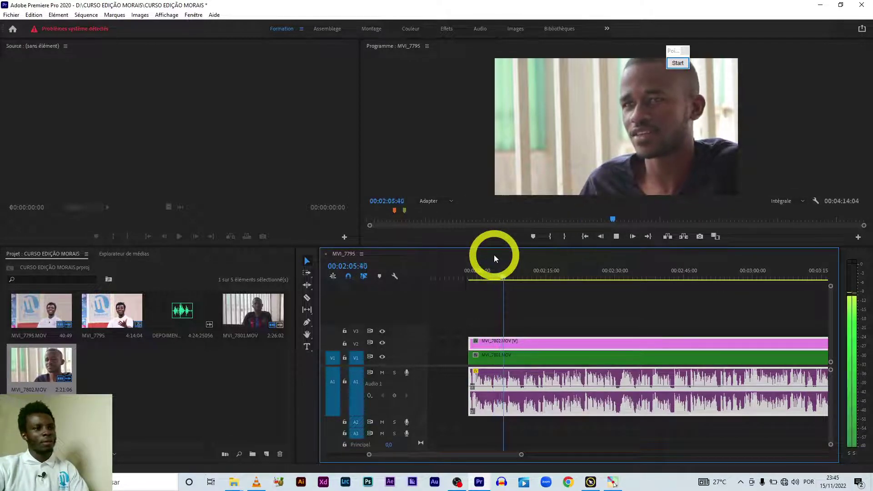
click(469, 277)
key(ctrl+s)
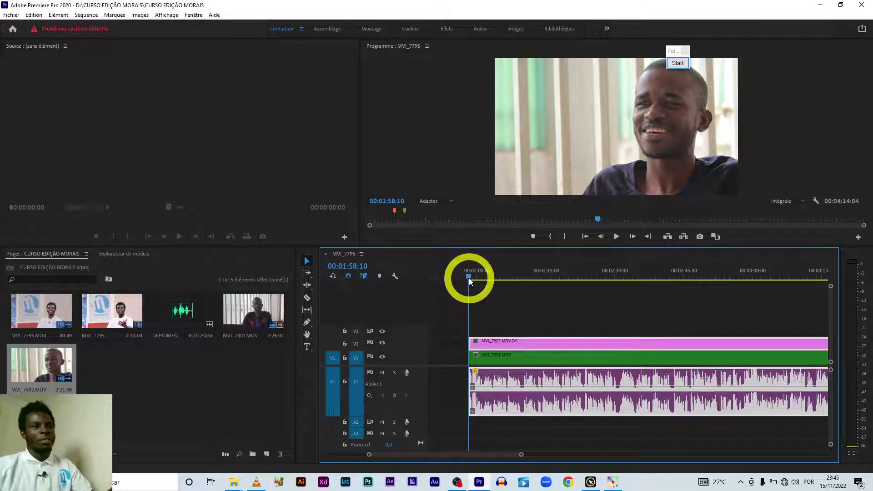
Trim the MVI_7802 clip on V2 to start later, fit the sequence in view, and save.
click(496, 294)
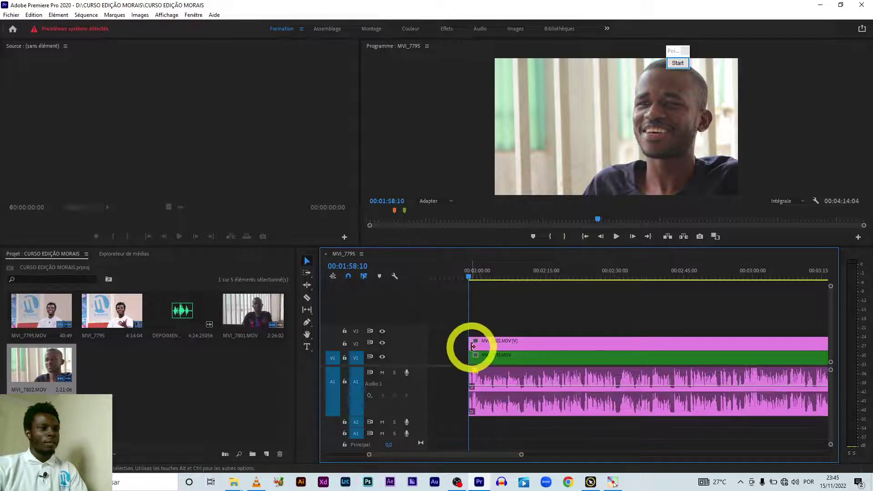
drag(475, 344, 657, 339)
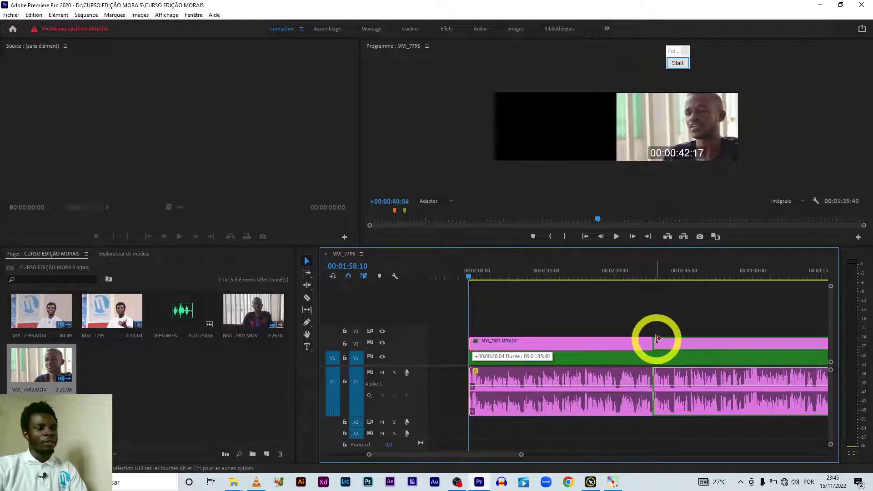
key(ctrl+z)
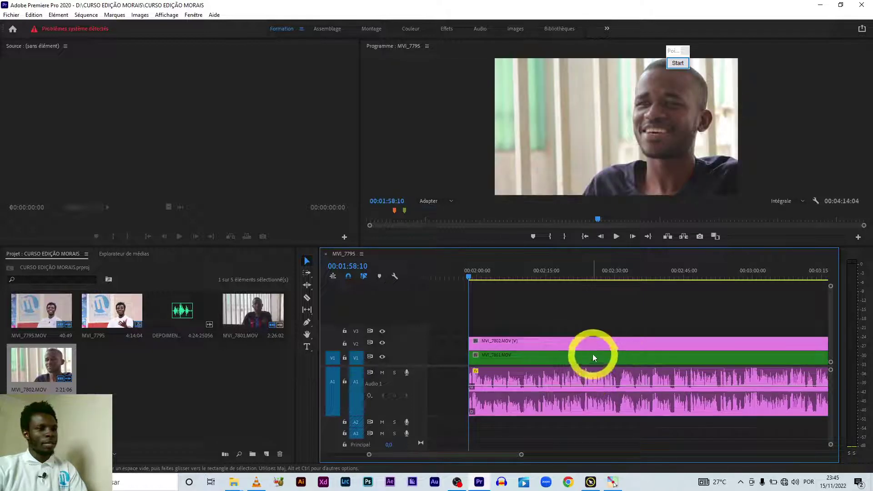
click(594, 351)
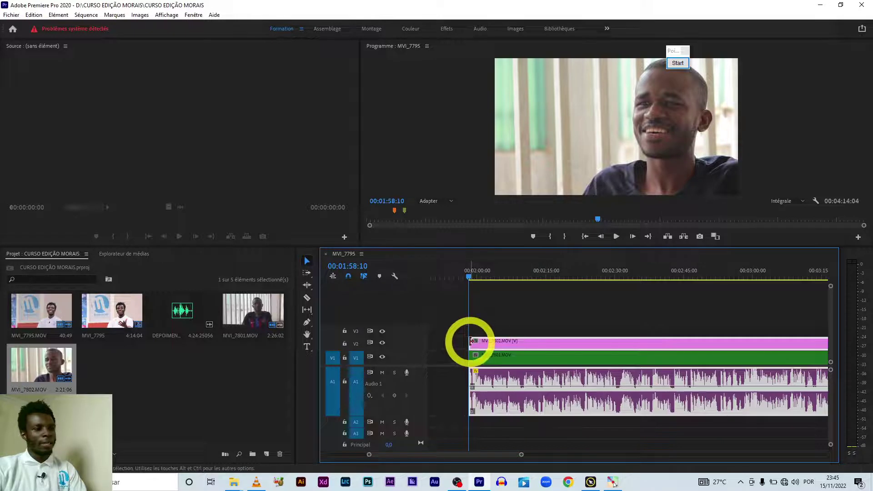
click(490, 384)
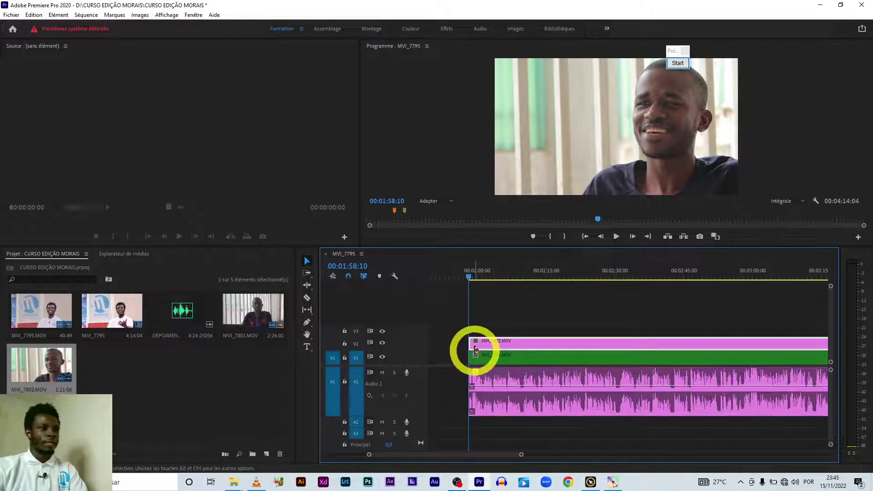
mouse_move(475, 342)
mouse_down()
mouse_move(616, 338)
mouse_move(578, 338)
mouse_up()
key(minus)
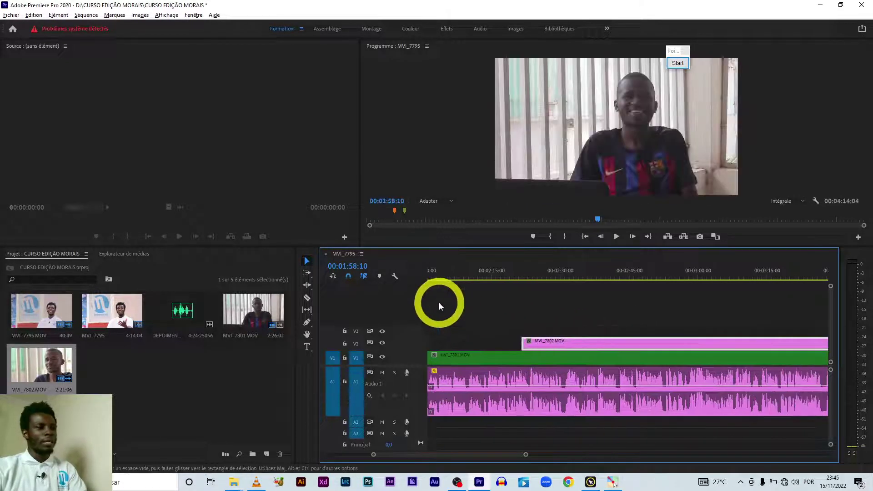
key(minus)
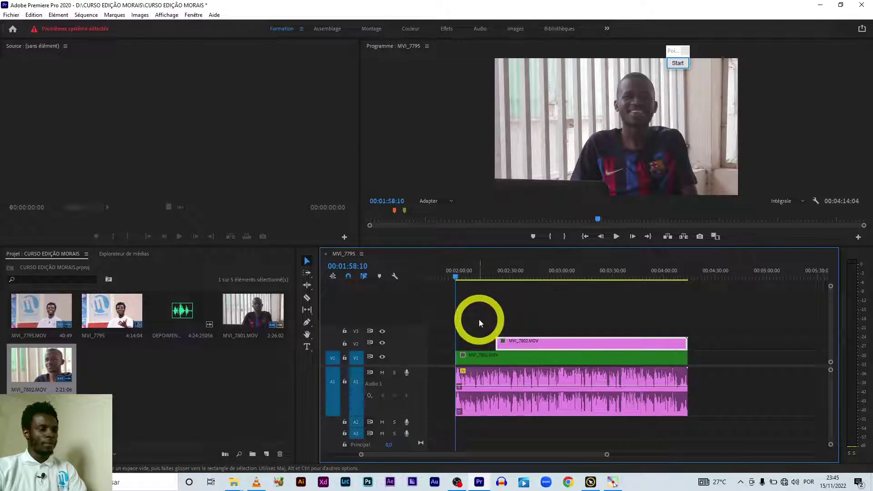
key(ctrl+s)
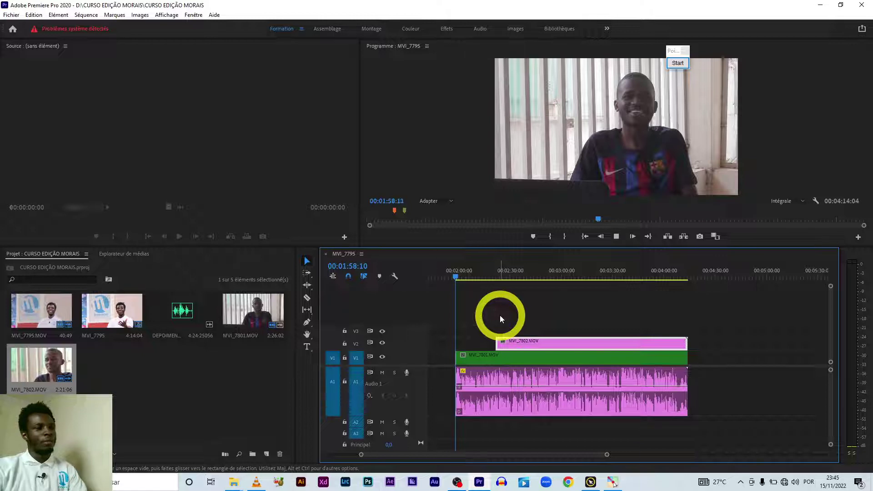
Fine-tune MVI_7802's start on V2 while previewing, playing through to 00:02:05:30.
key(space)
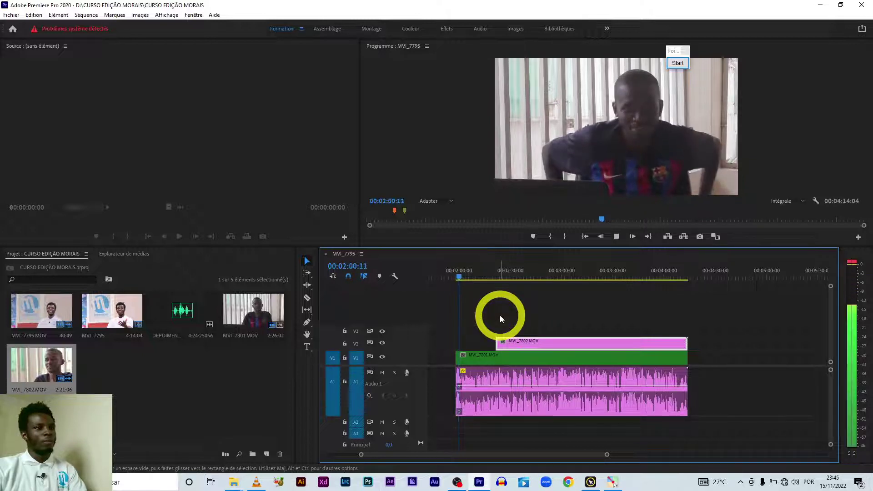
key(space)
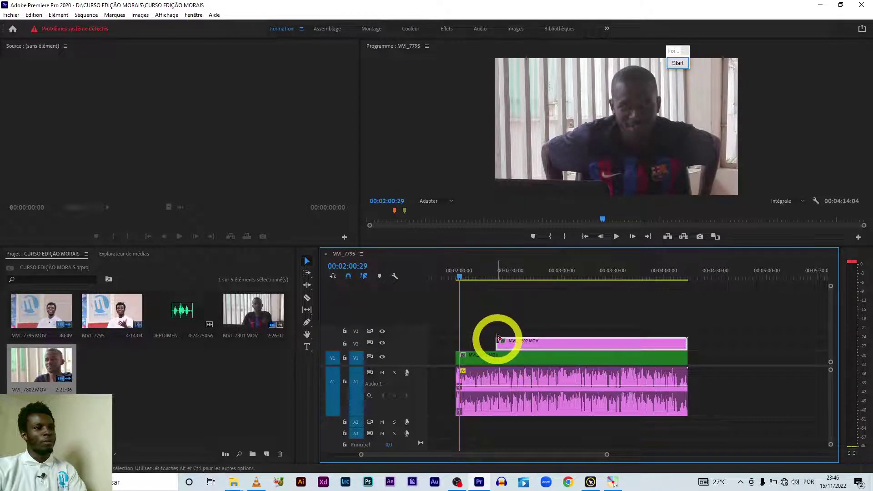
drag(499, 339, 460, 339)
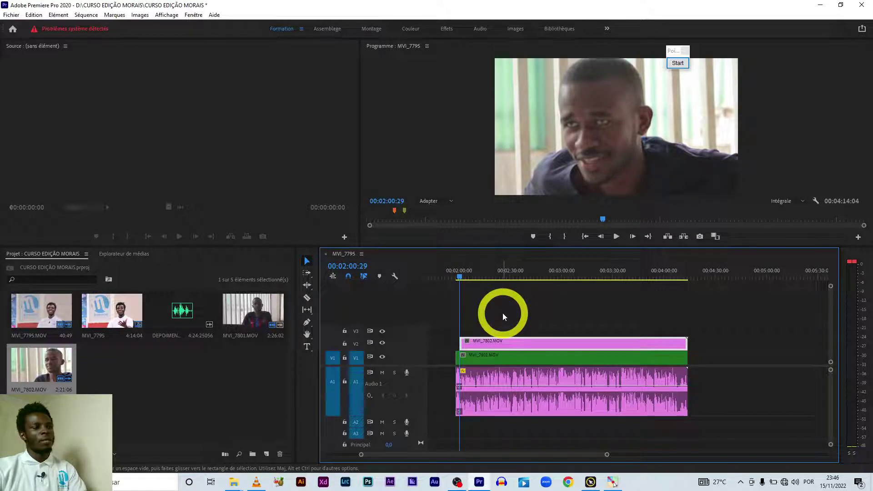
key(space)
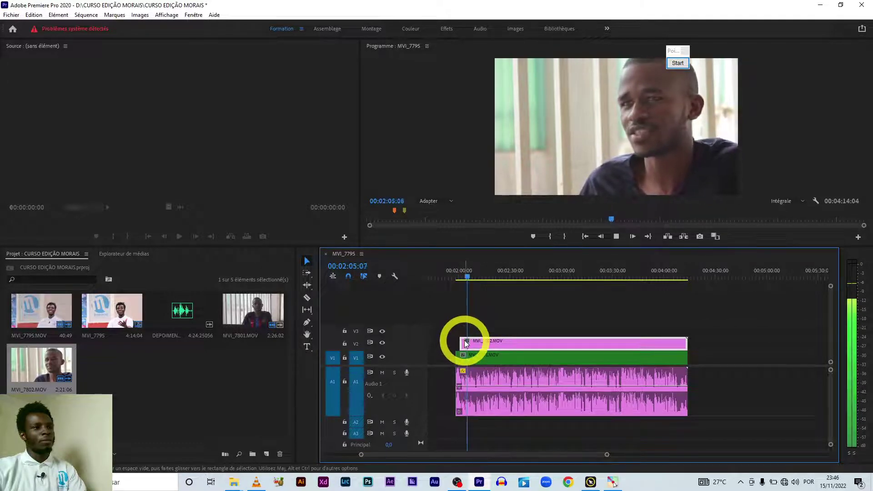
key(space)
drag(468, 342, 469, 342)
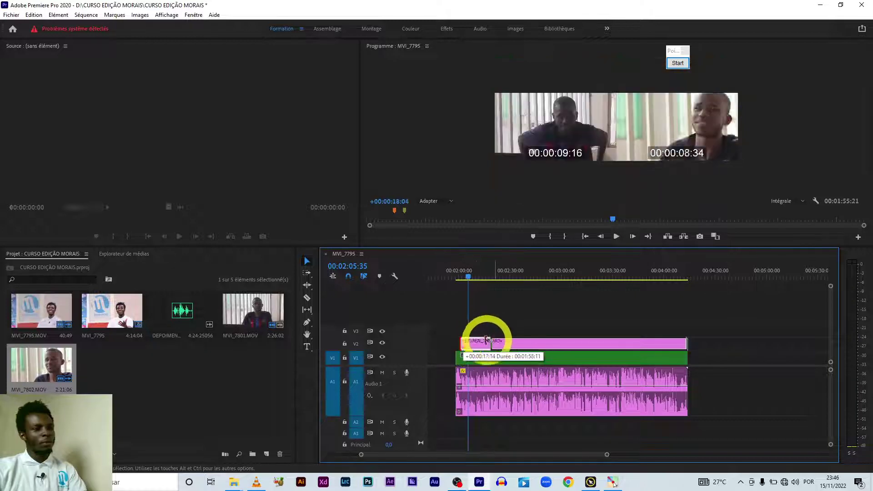
click(456, 278)
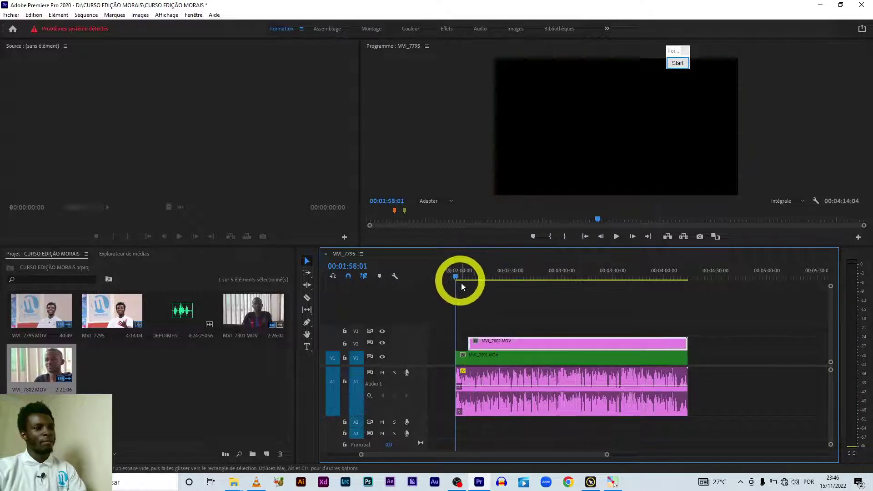
key(space)
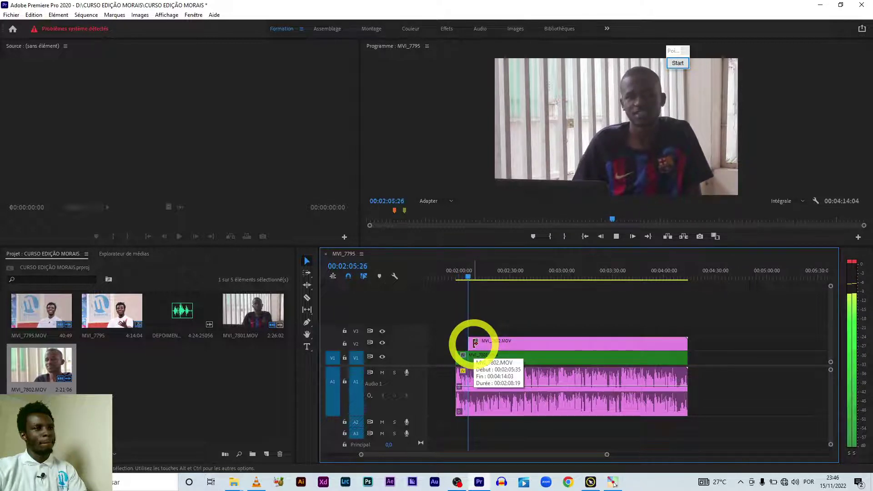
key(space)
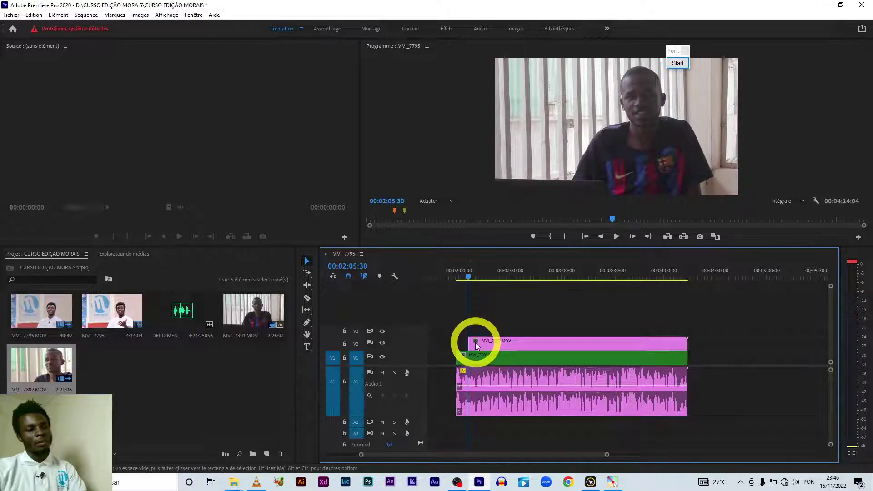
scroll(468, 364, up, 1)
scroll(468, 364, up, 1)
scroll(466, 364, up, 1)
Dismiss the trial notice and copy MVI_7802.MOV from V2 onto V3 and a new V4, each offset later.
scroll(537, 345, up, 1)
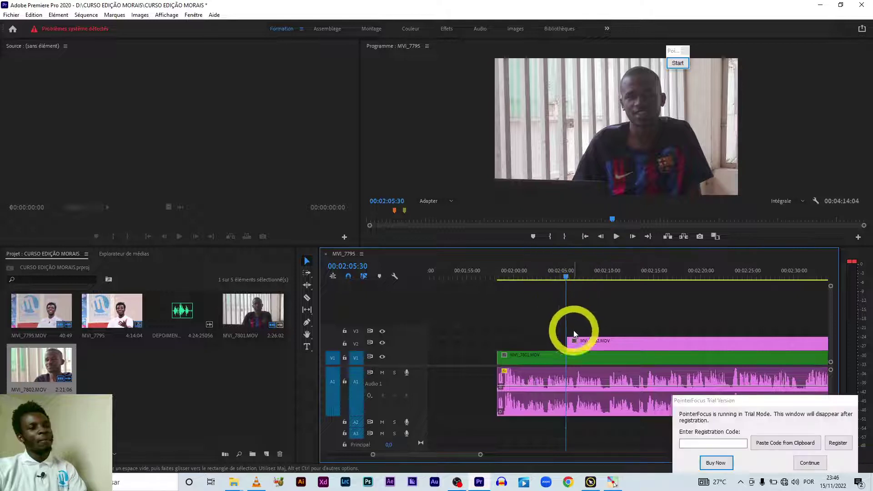
click(809, 463)
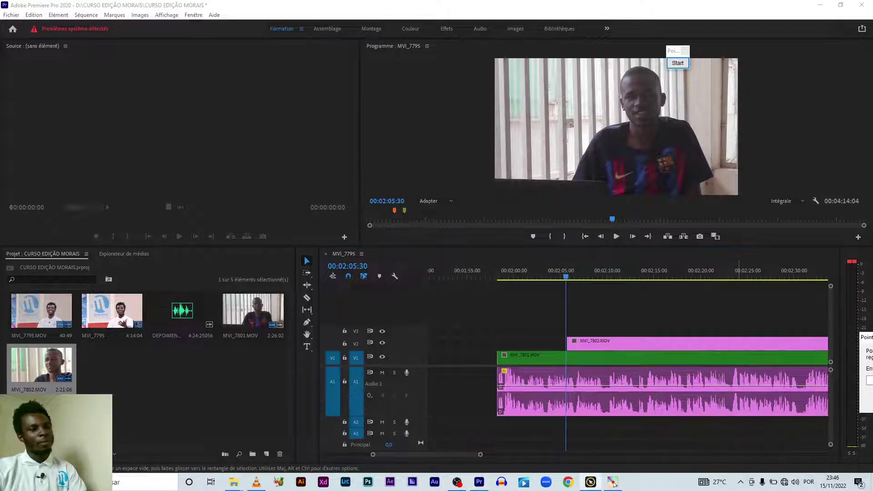
click(613, 348)
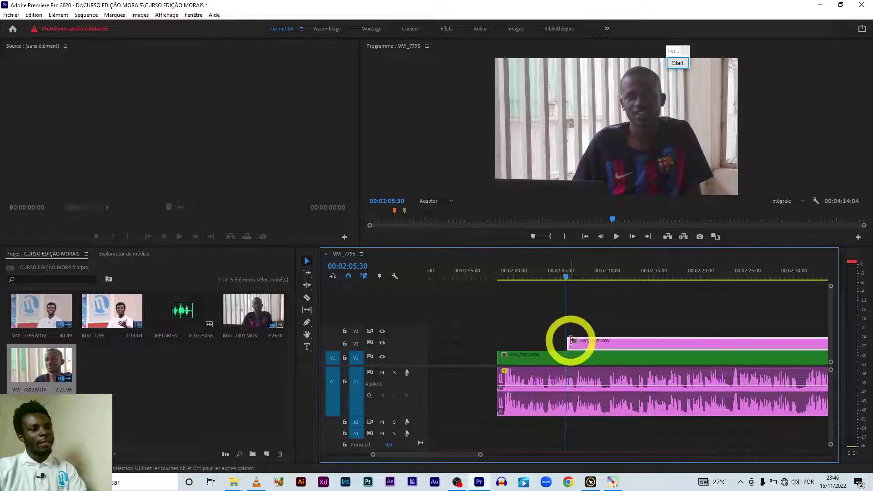
drag(599, 344, 591, 346)
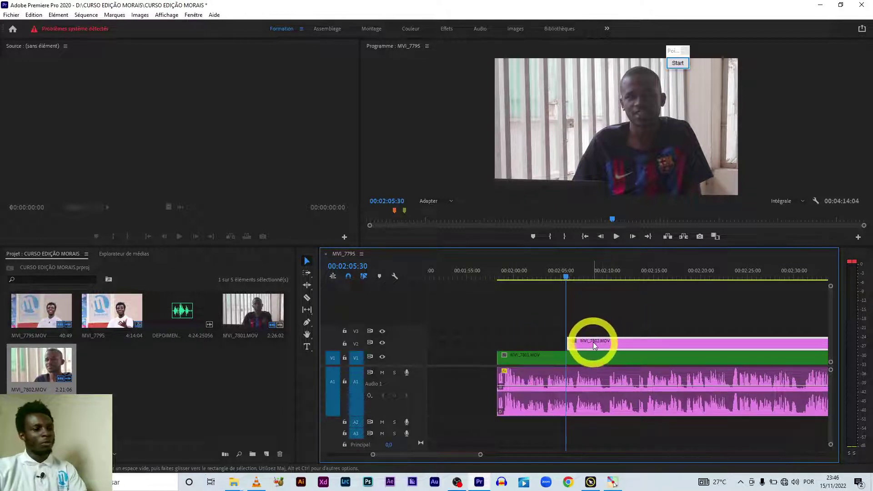
drag(595, 346, 643, 327)
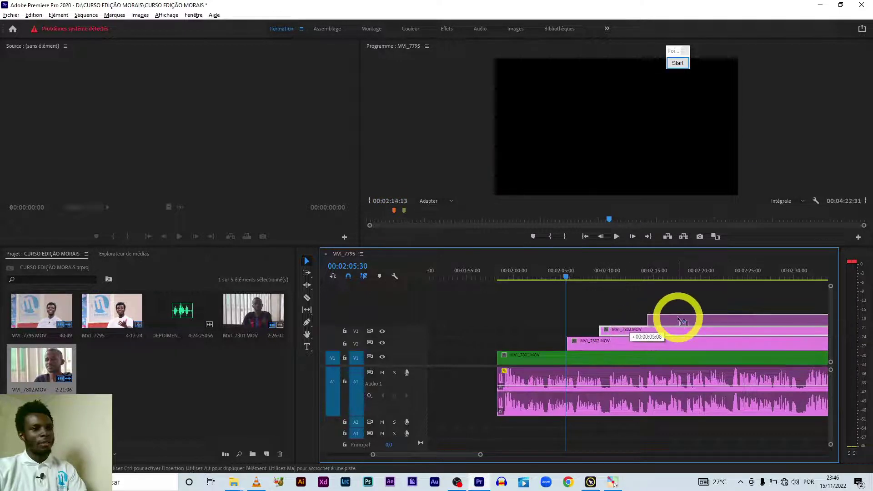
drag(643, 327, 678, 319)
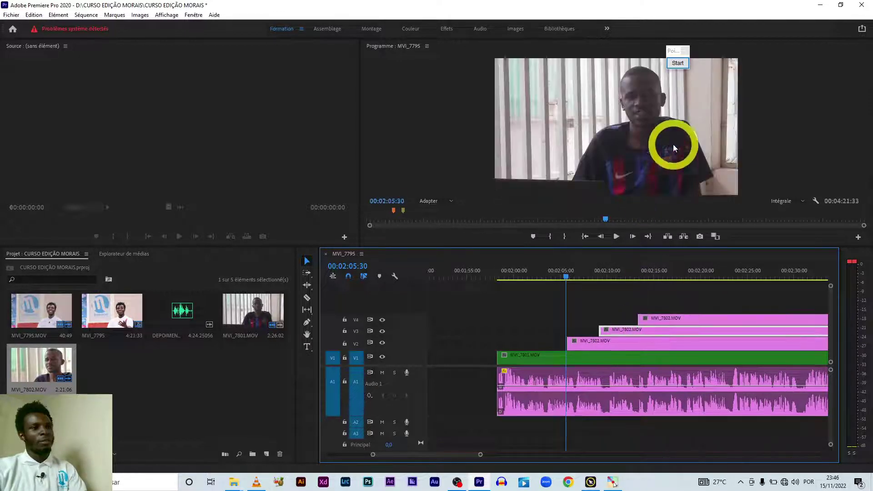
click(677, 63)
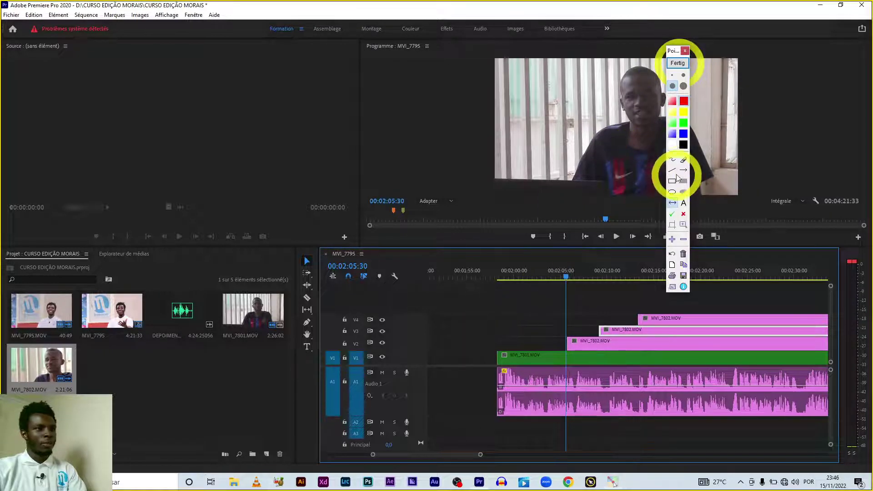
click(684, 170)
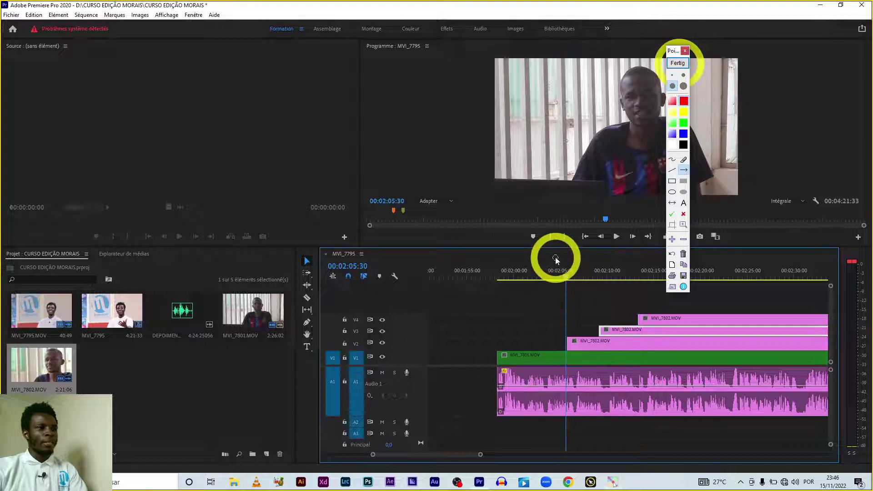
drag(556, 250, 567, 279)
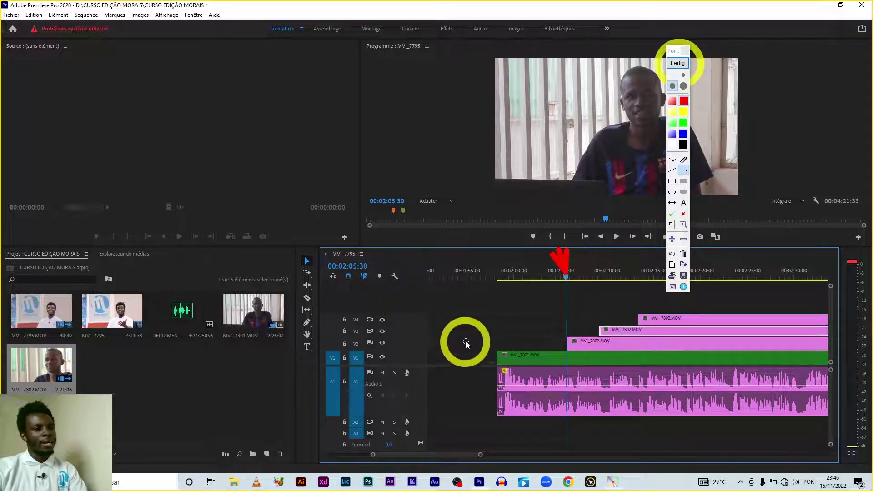
drag(466, 343, 563, 344)
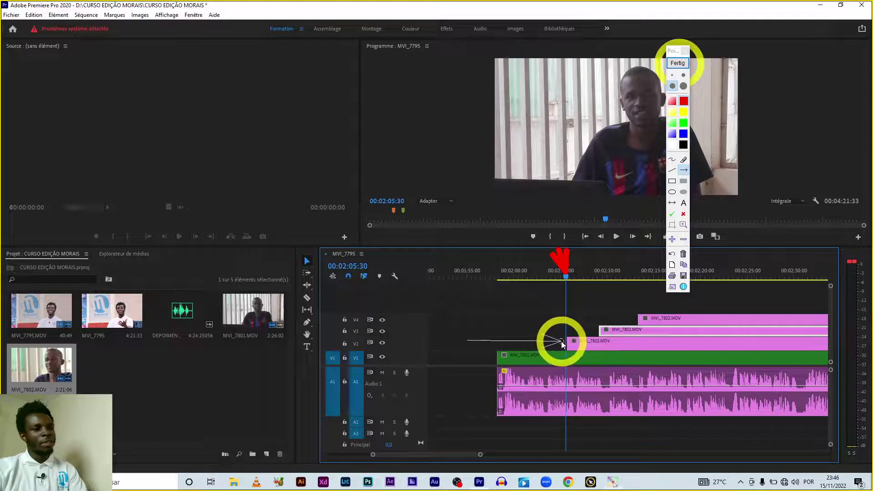
drag(564, 345, 565, 342)
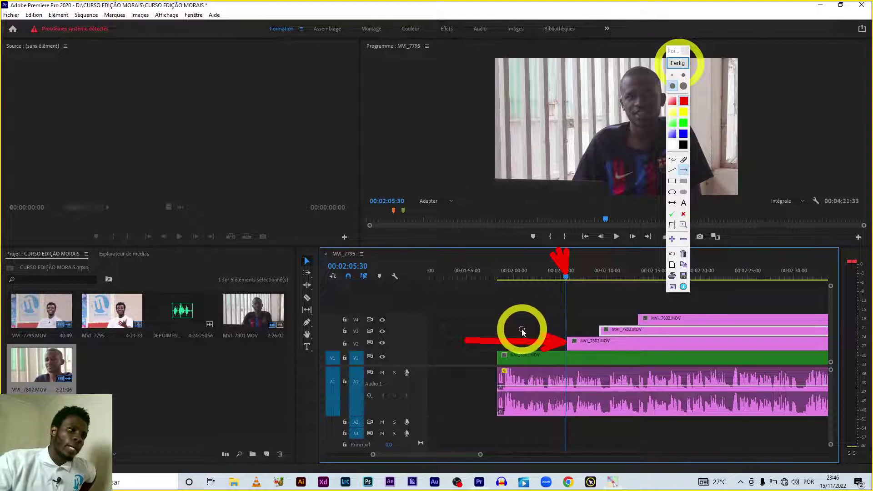
drag(522, 332, 591, 333)
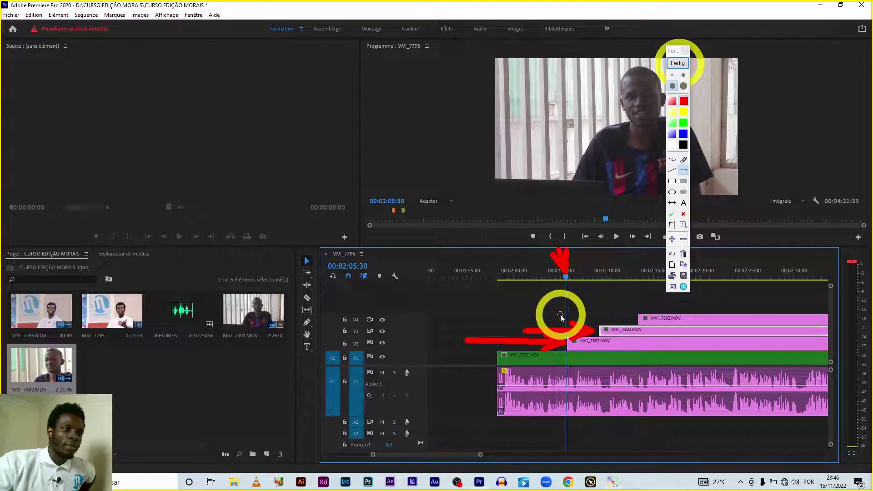
mouse_move(560, 315)
mouse_down()
mouse_move(618, 307)
mouse_move(636, 320)
mouse_up()
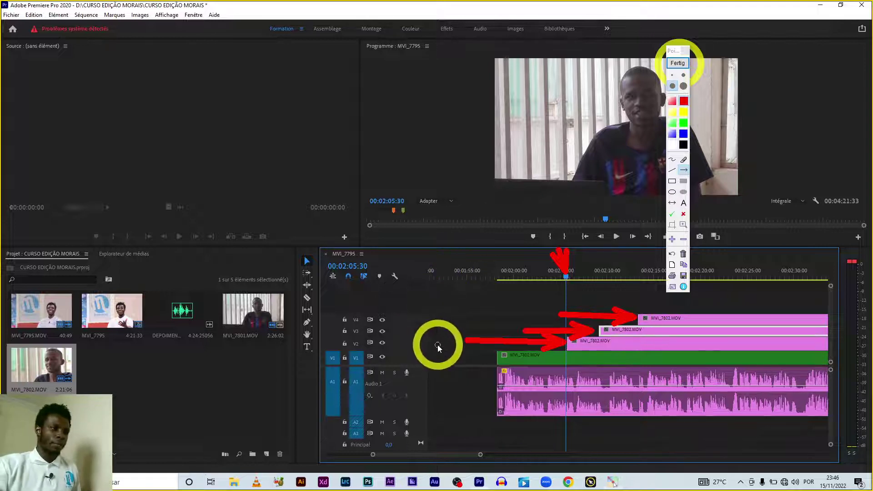
drag(485, 360, 488, 359)
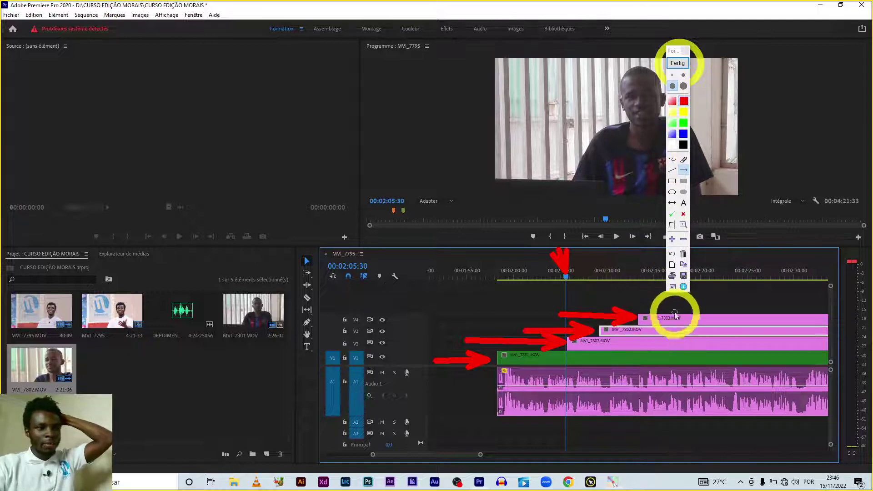
drag(653, 283, 655, 301)
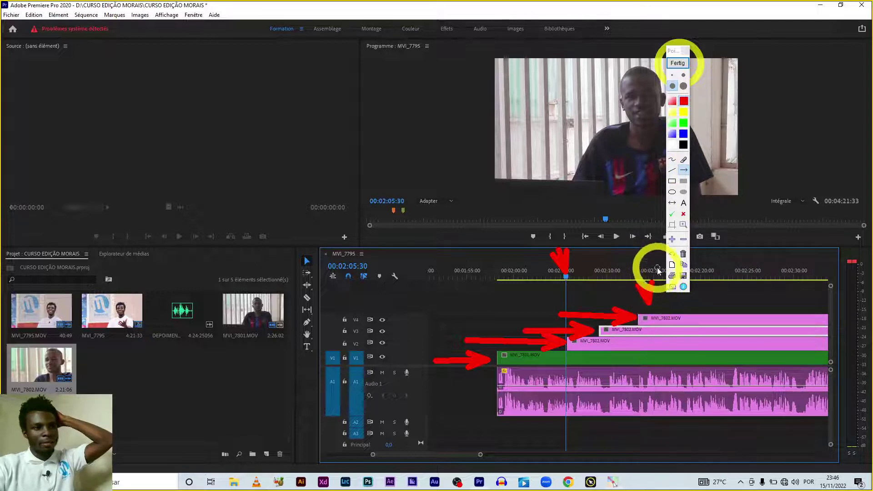
drag(655, 266, 665, 299)
drag(713, 265, 711, 300)
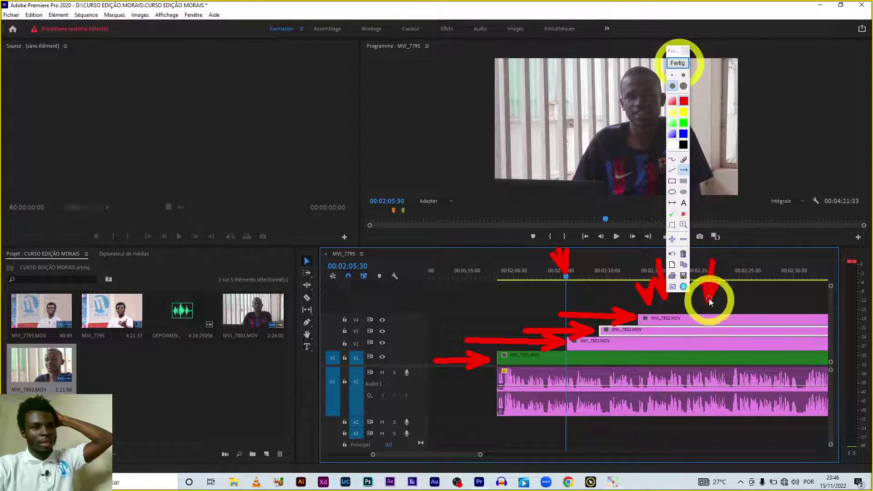
drag(741, 261, 738, 301)
drag(770, 276, 774, 300)
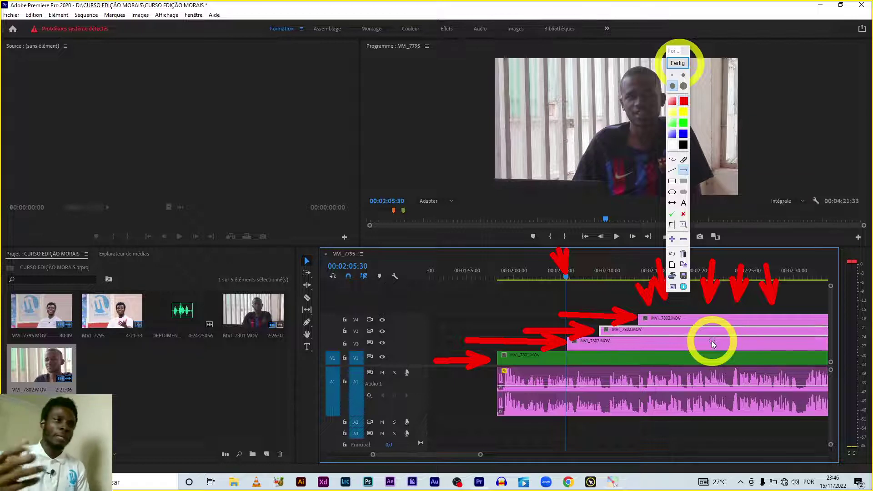
click(670, 64)
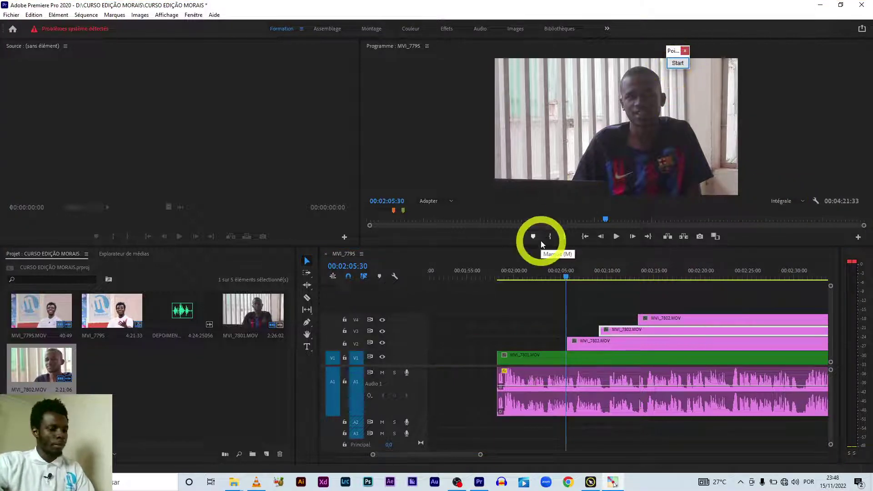
Remove the duplicate MVI_7802 clips from V3 and V4 and trim the V2 clip's start later.
click(542, 307)
key(ctrl+z)
key(ctrl+z)
key(ctrl+z)
key(ctrl+z)
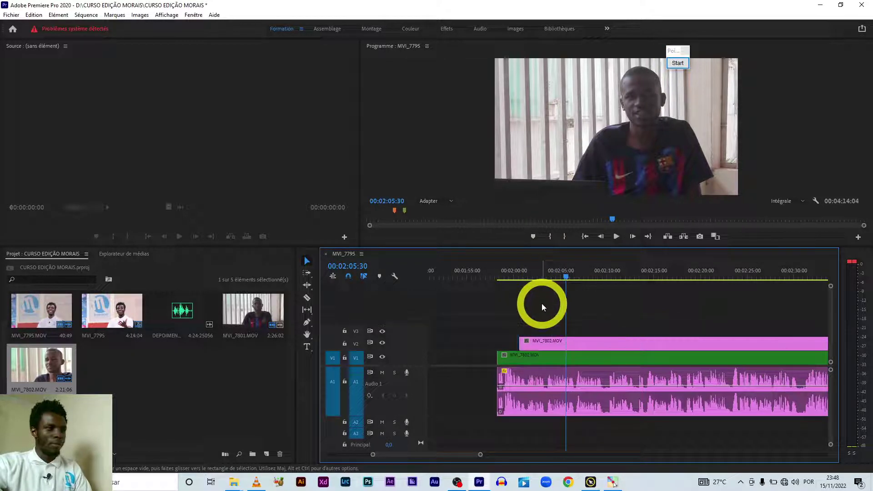
scroll(529, 322, down, 2)
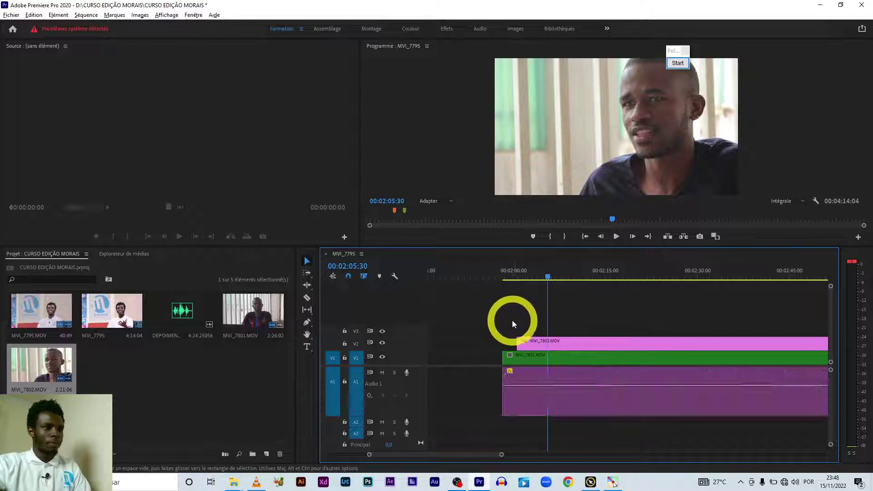
click(521, 277)
key(j)
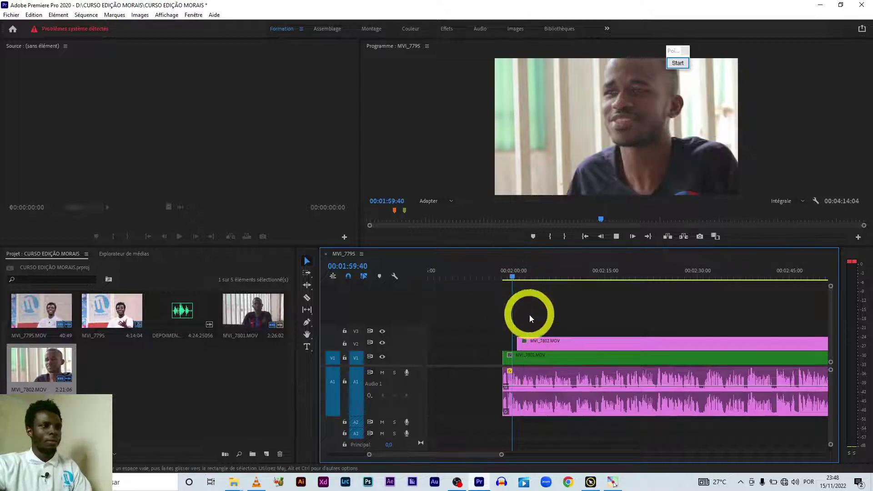
drag(517, 341, 544, 341)
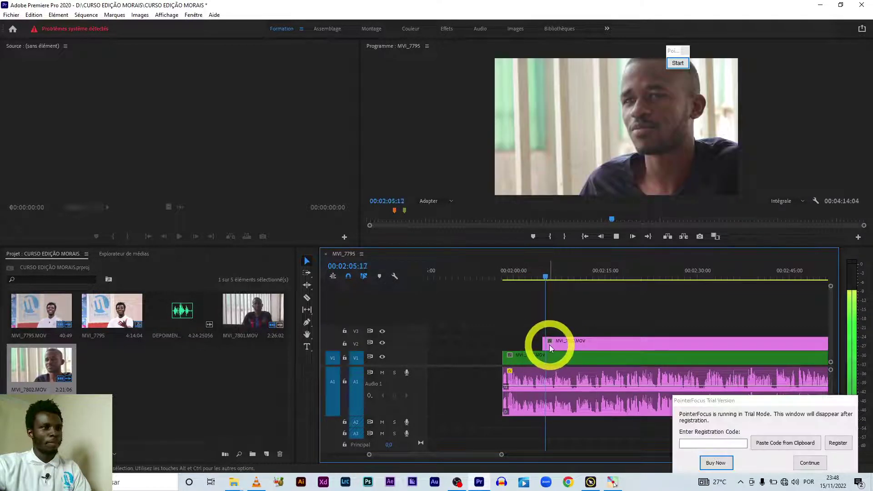
Play back from about 00:02:05 and split the V2 MVI_7802 clip at 00:02:10:02 with Ctrl+K.
key(space)
click(810, 463)
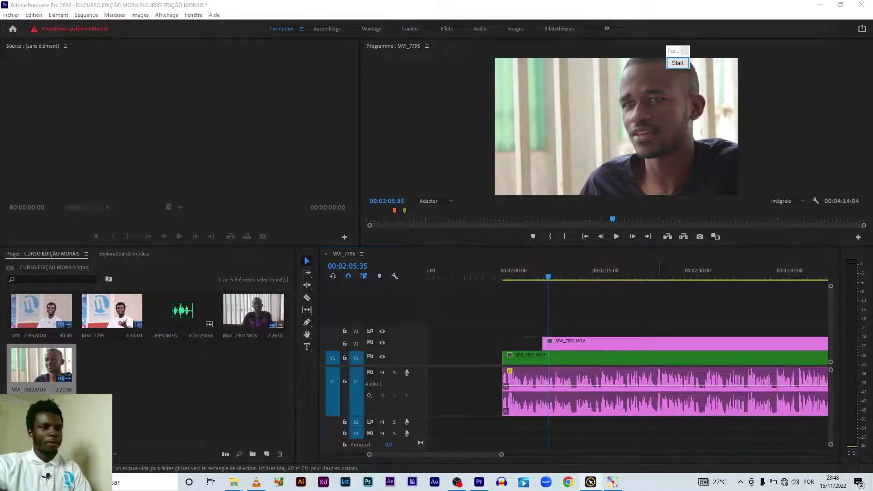
click(546, 276)
key(space)
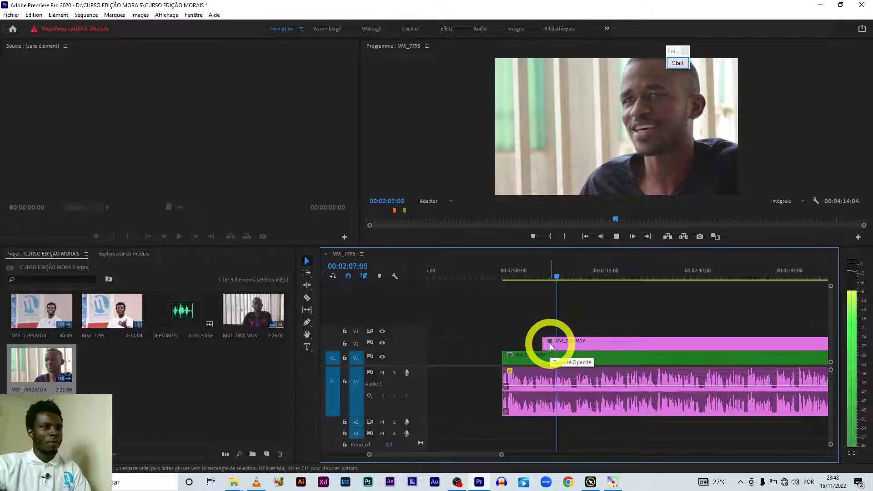
click(572, 344)
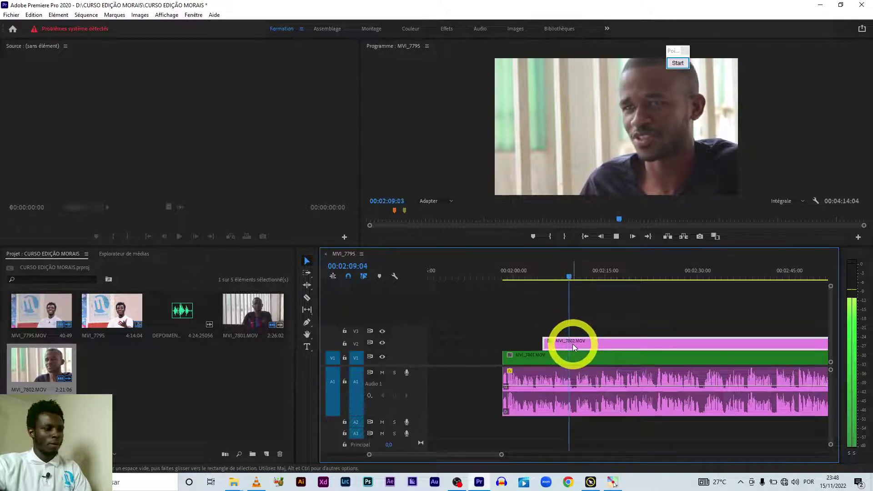
key(ctrl+k)
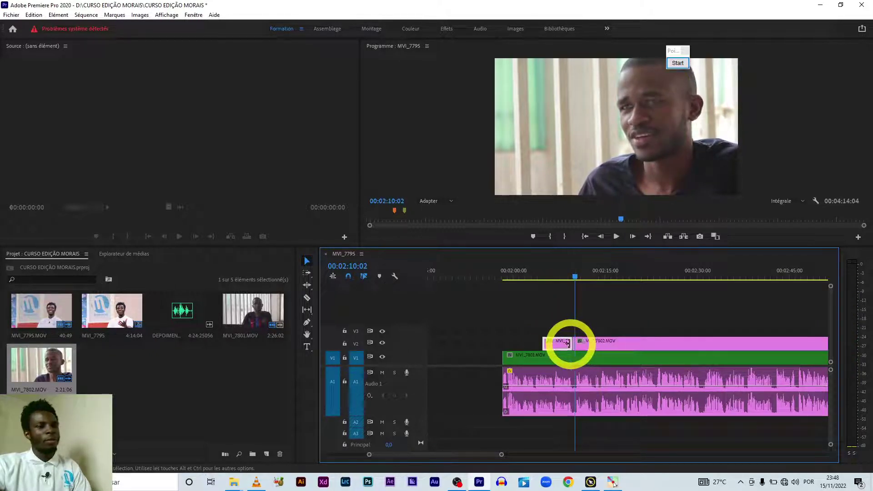
With the playhead at 00:02:09:32, trim the second V2 MVI_7802 piece to start around 00:02:20.
click(575, 276)
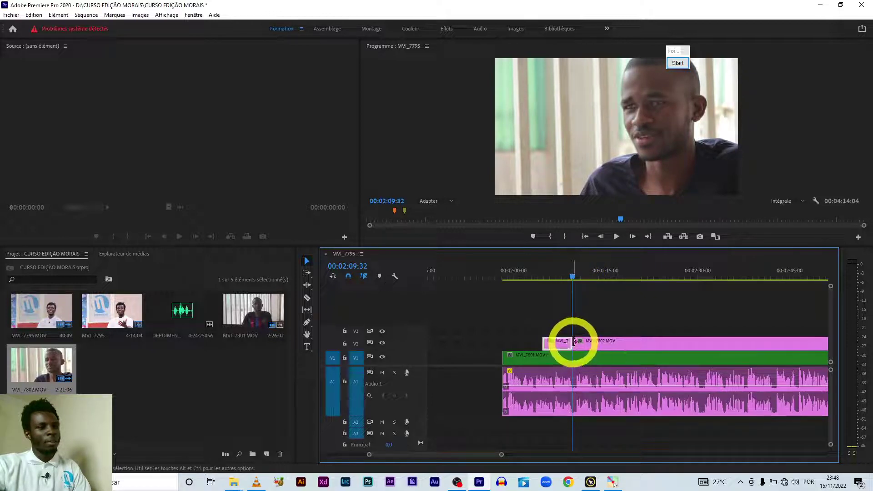
mouse_move(574, 342)
mouse_down()
mouse_move(665, 327)
mouse_move(623, 341)
mouse_up()
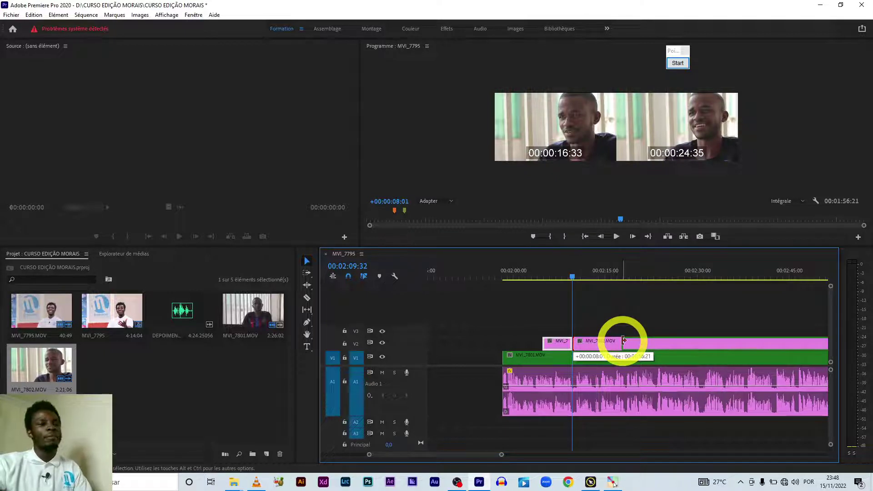
drag(624, 340, 621, 341)
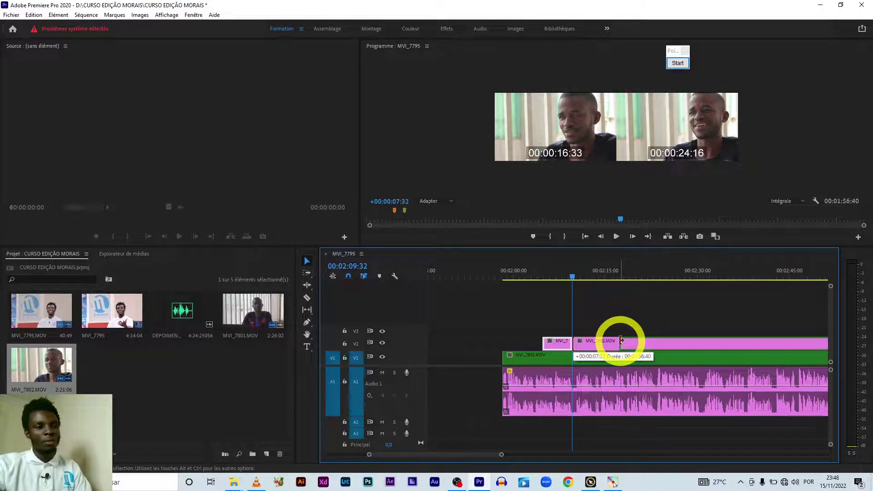
drag(621, 341, 622, 340)
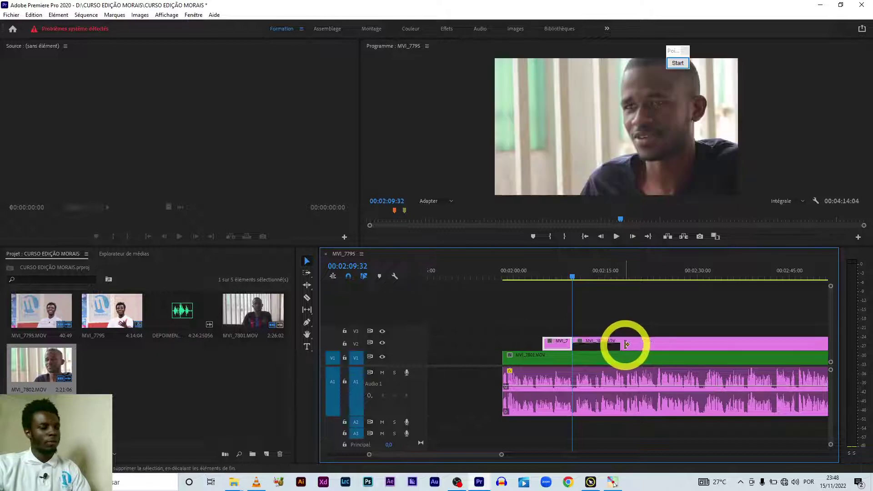
drag(615, 342, 580, 346)
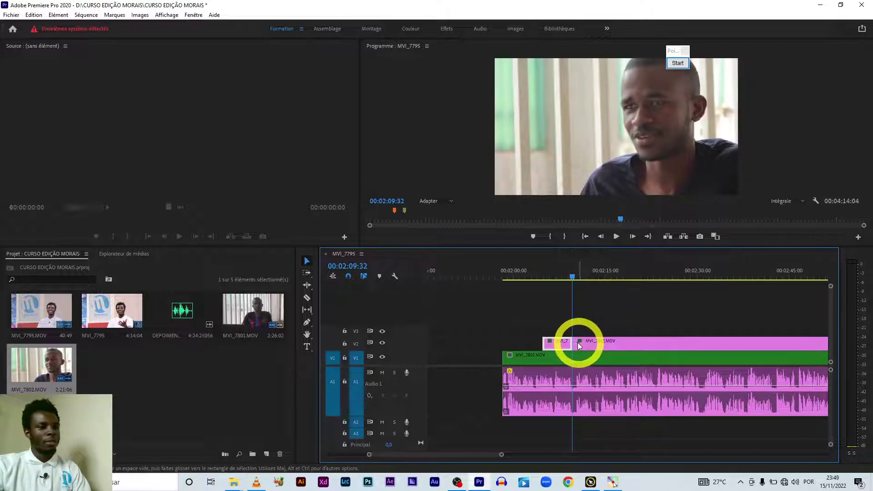
click(585, 346)
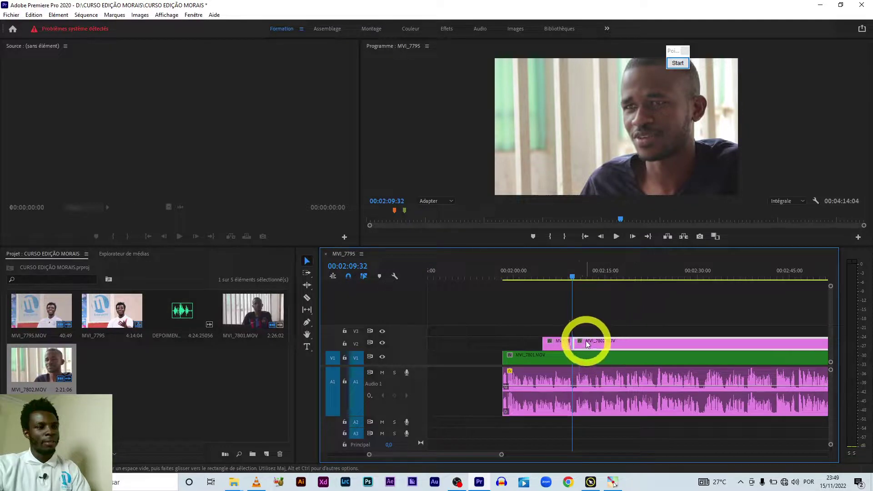
drag(579, 342, 639, 337)
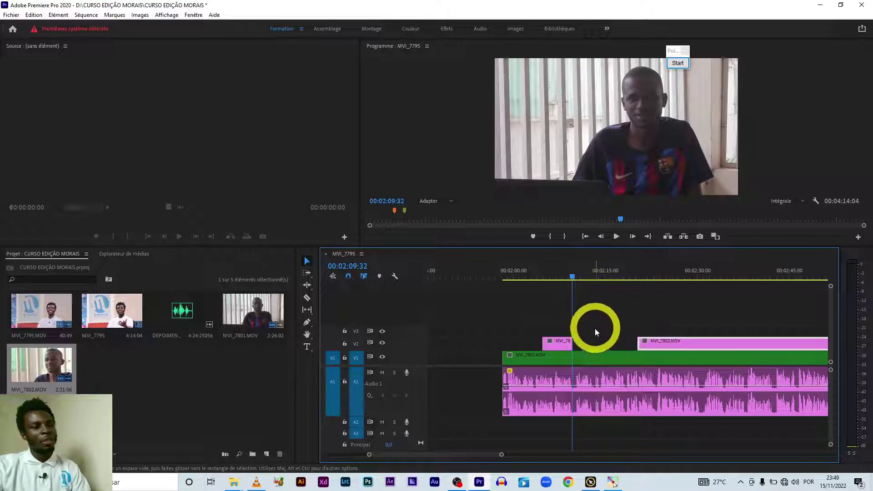
click(678, 64)
click(673, 86)
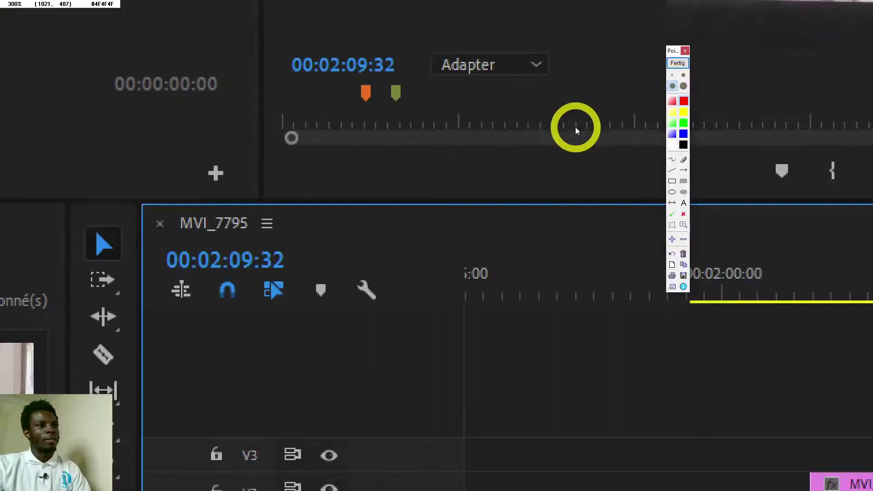
click(676, 127)
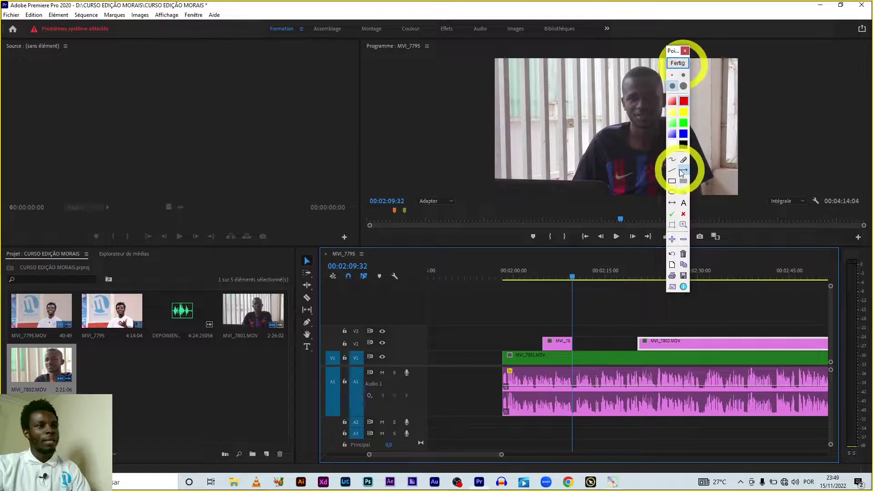
drag(586, 292, 582, 340)
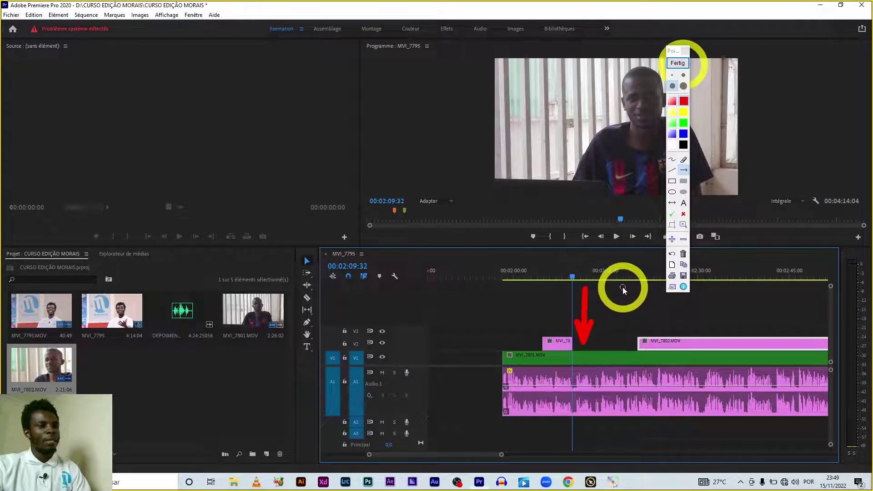
drag(623, 288, 621, 343)
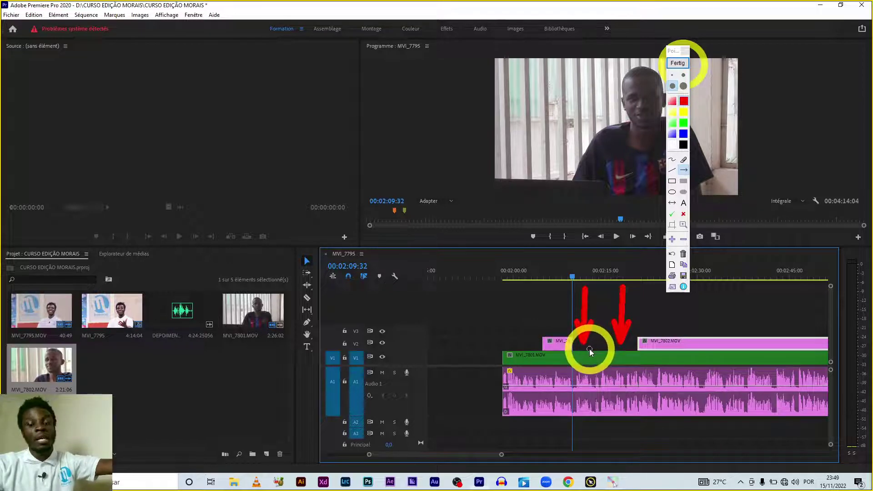
click(675, 65)
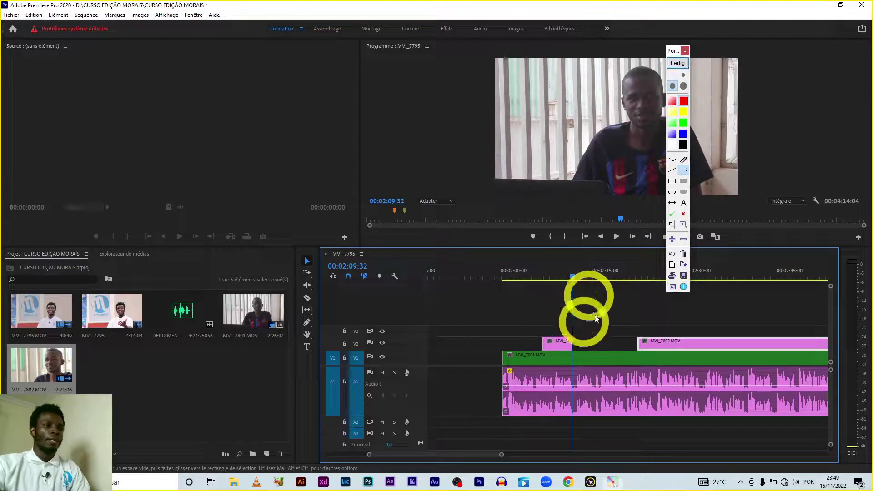
click(678, 64)
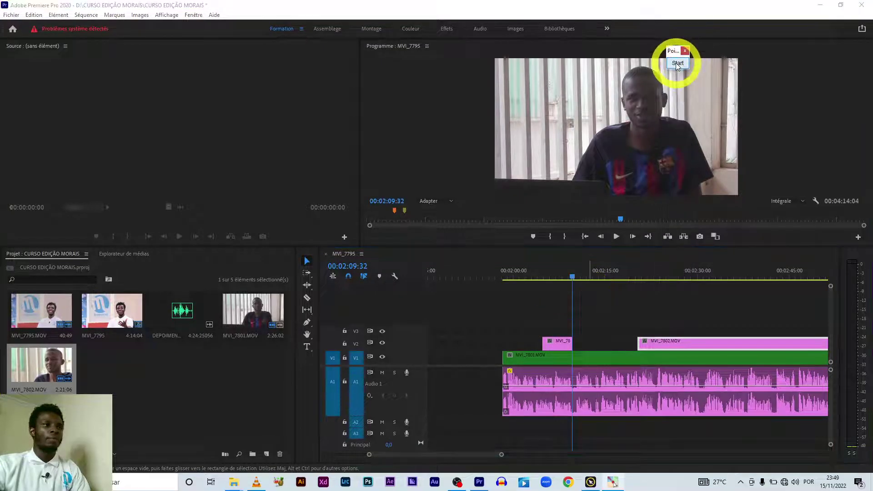
scroll(505, 315, down, 3)
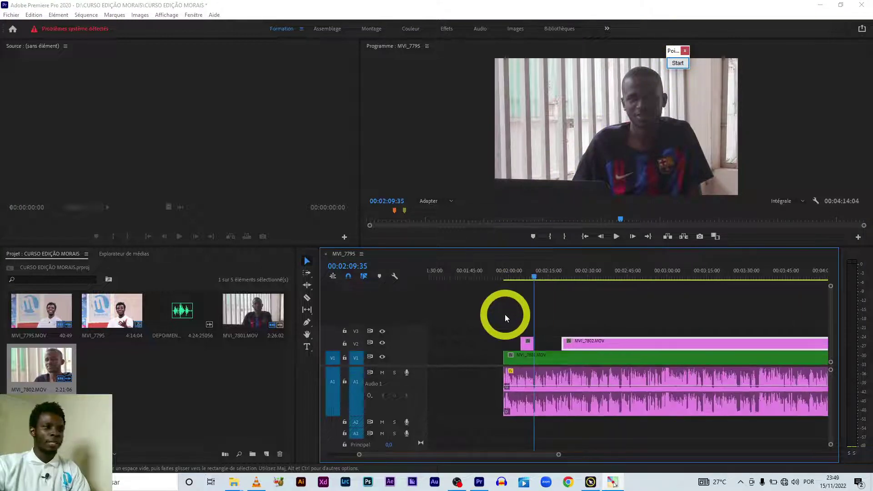
scroll(504, 315, down, 3)
scroll(504, 316, up, 1)
key(alt+space)
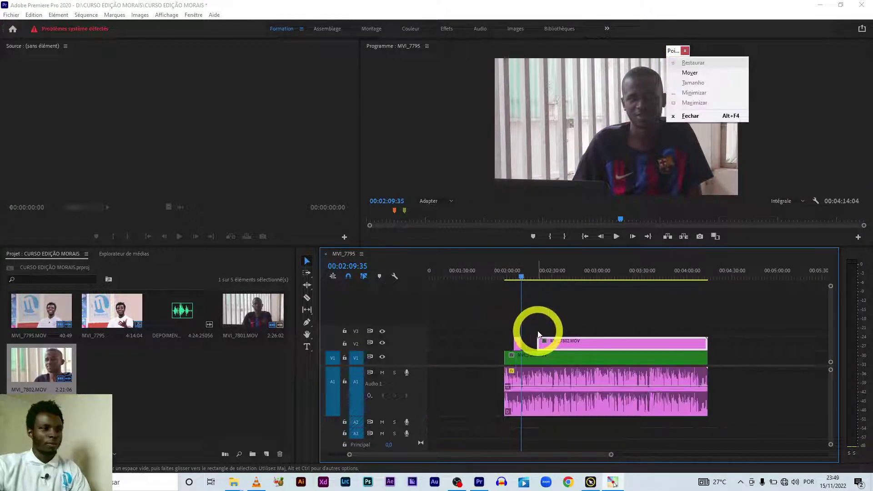
key(Escape)
key(space)
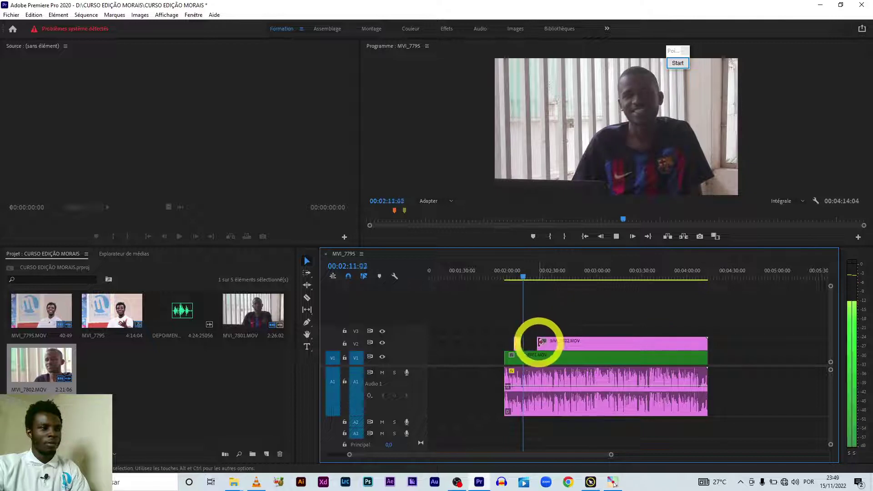
scroll(540, 343, up, 3)
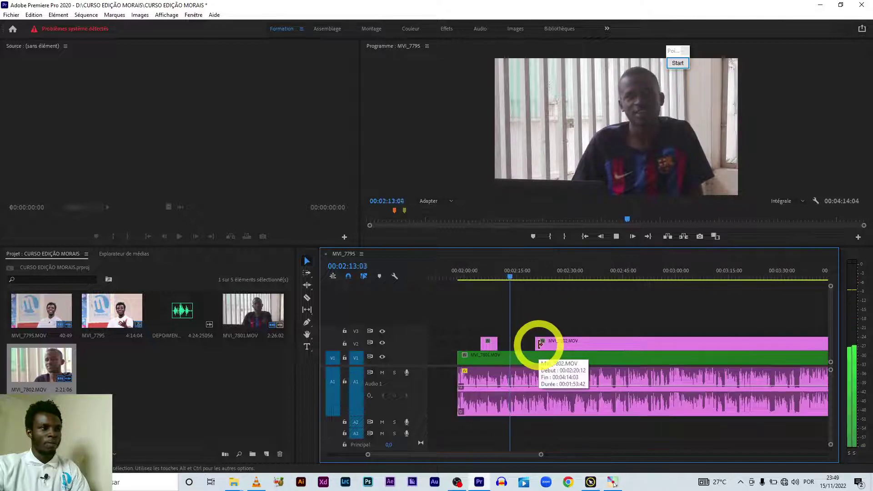
Extend MVI_7802's start back to 00:02:14:46 and split it at the playhead.
key(space)
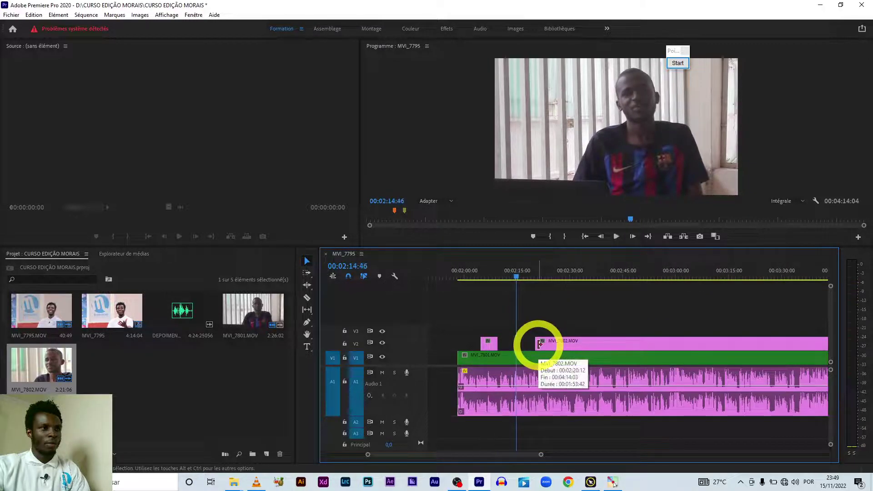
drag(540, 343, 518, 344)
key(space)
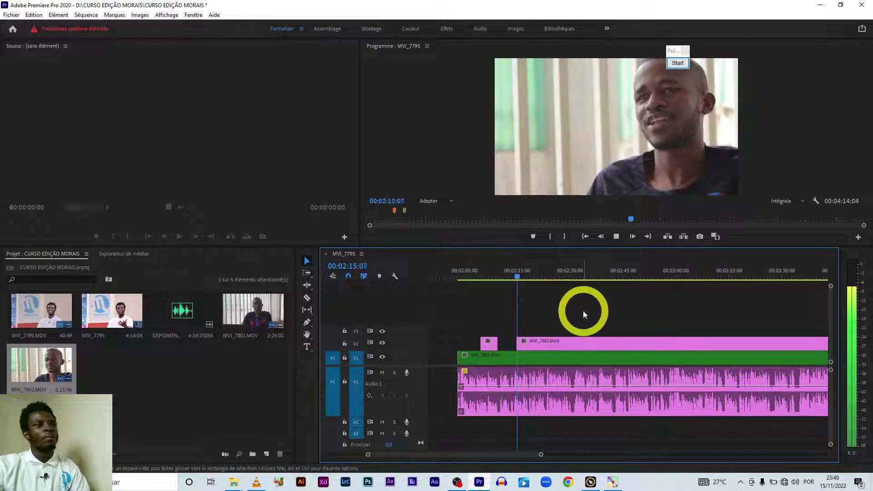
click(546, 344)
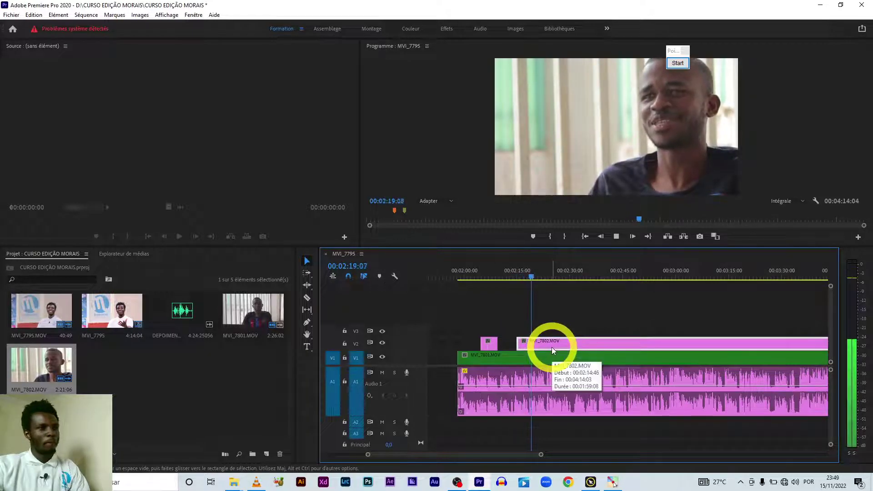
key(ctrl+k)
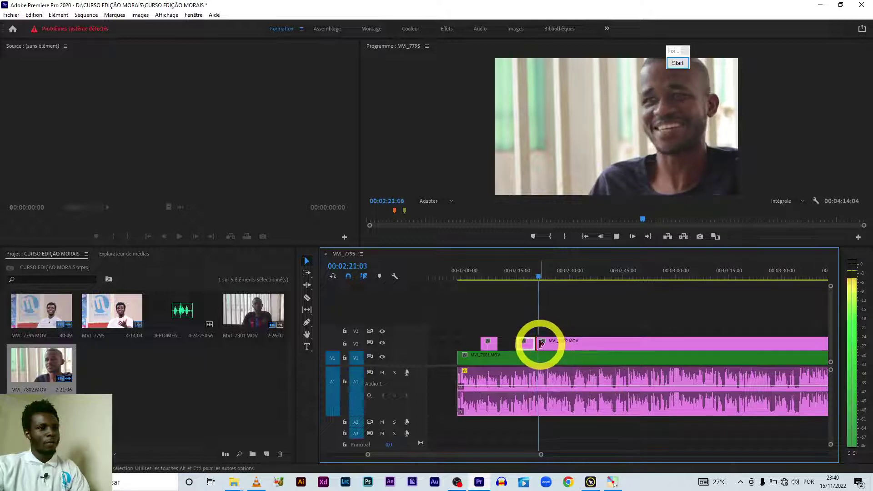
Retrim the MVI_7802 piece to start about 5 seconds later, then zoom out the timeline.
drag(542, 345, 586, 346)
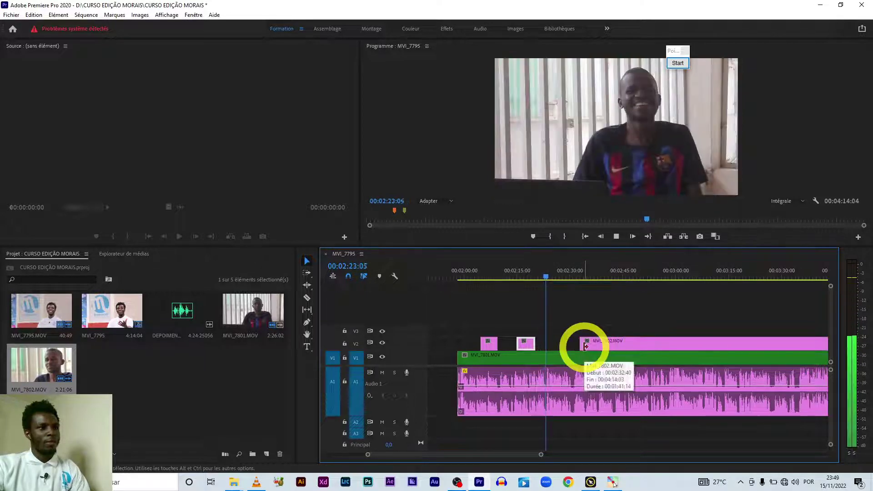
drag(586, 346, 556, 347)
click(582, 343)
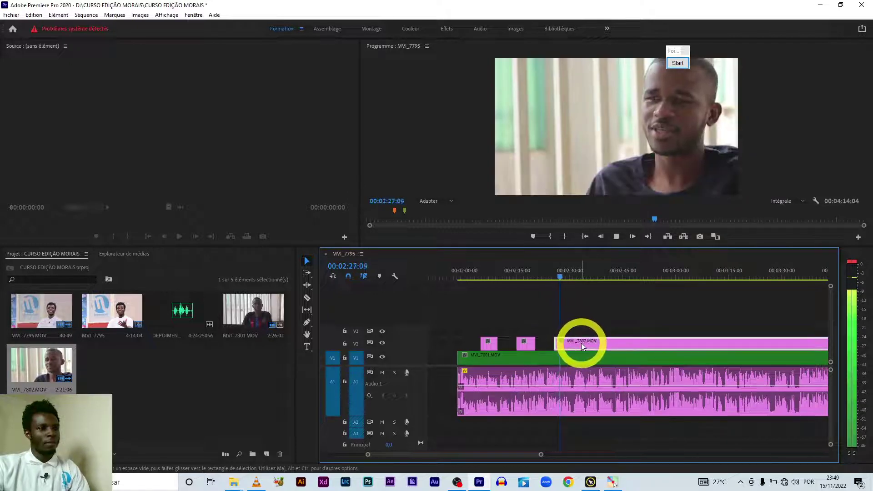
drag(582, 345, 605, 336)
key(minus)
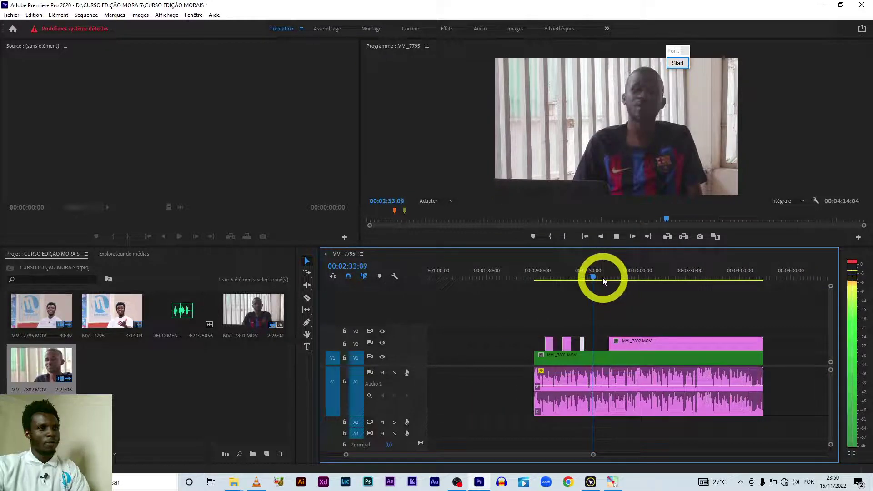
Cut all tracks at 00:02:34:17, delete everything after it, and save the project.
key(space)
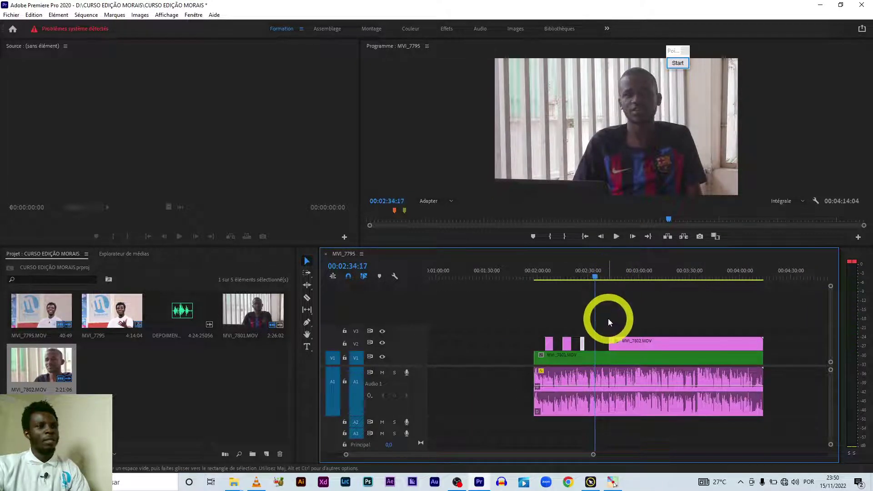
drag(609, 322, 665, 427)
key(ctrl+k)
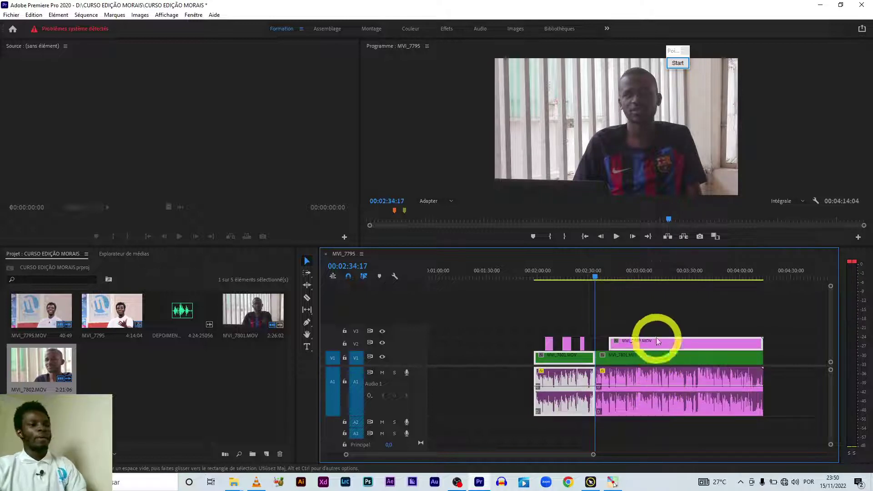
drag(649, 316, 683, 386)
key(Delete)
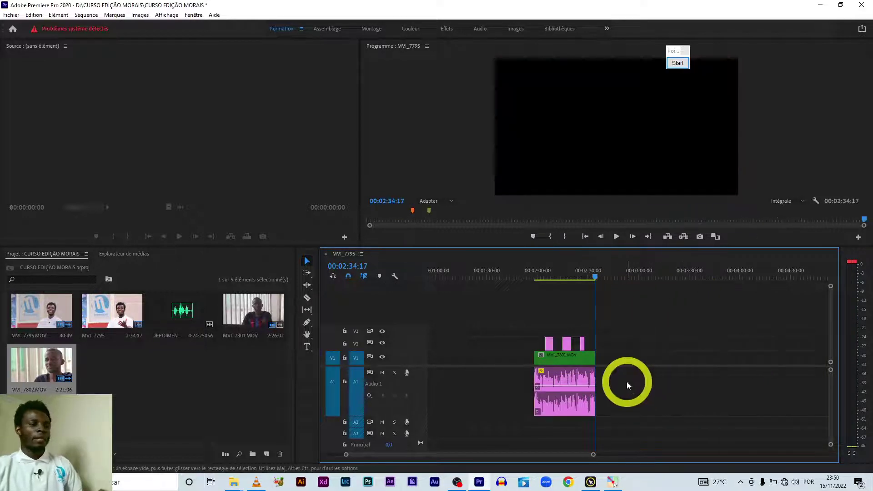
key(ctrl+s)
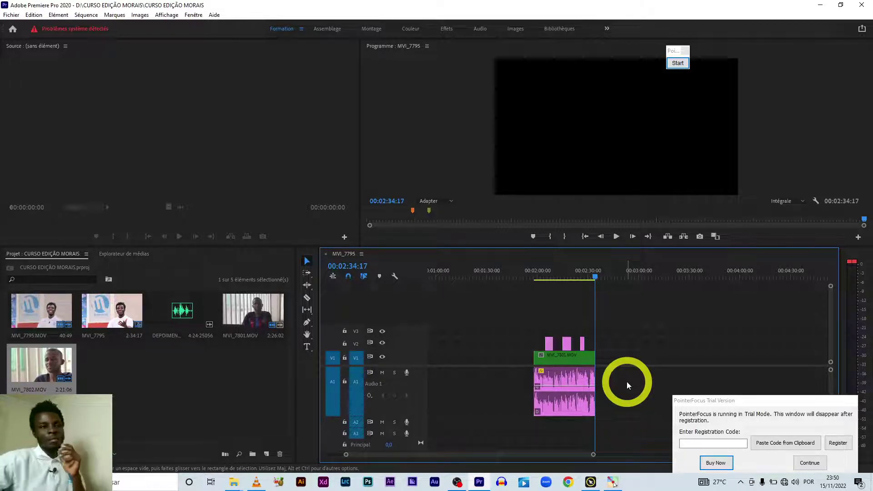
click(720, 405)
key(Escape)
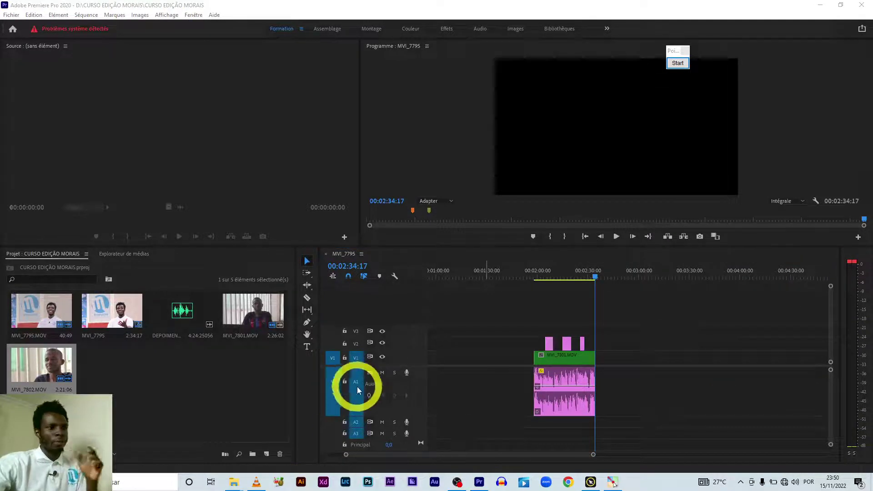
Rewind the playhead to 00:00:00:00 and mark the last clip's start with a red arrow.
scroll(478, 351, up, 3)
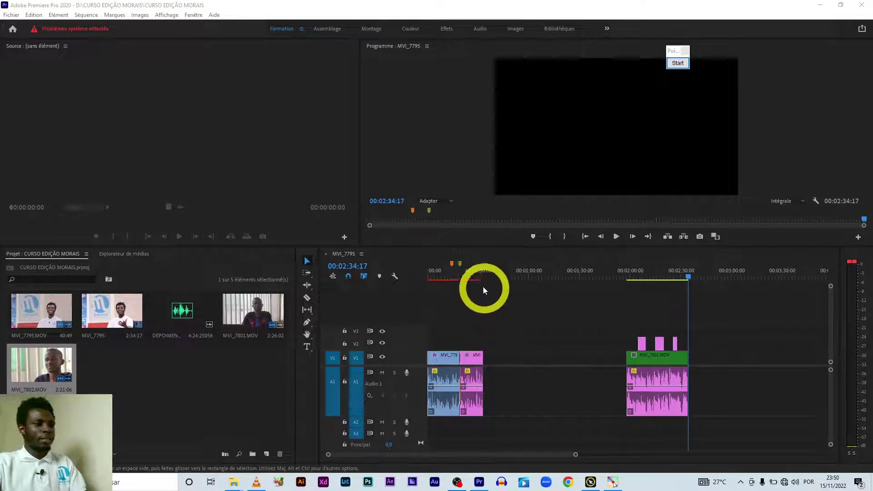
drag(464, 272, 409, 285)
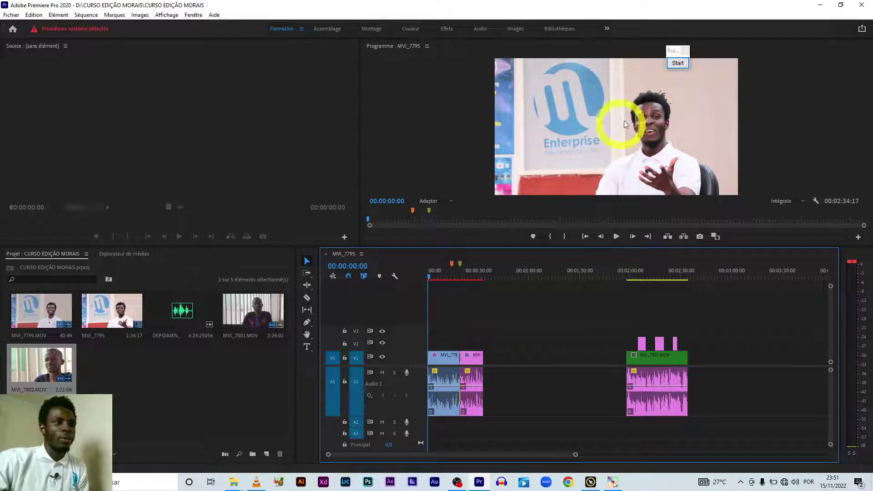
click(674, 65)
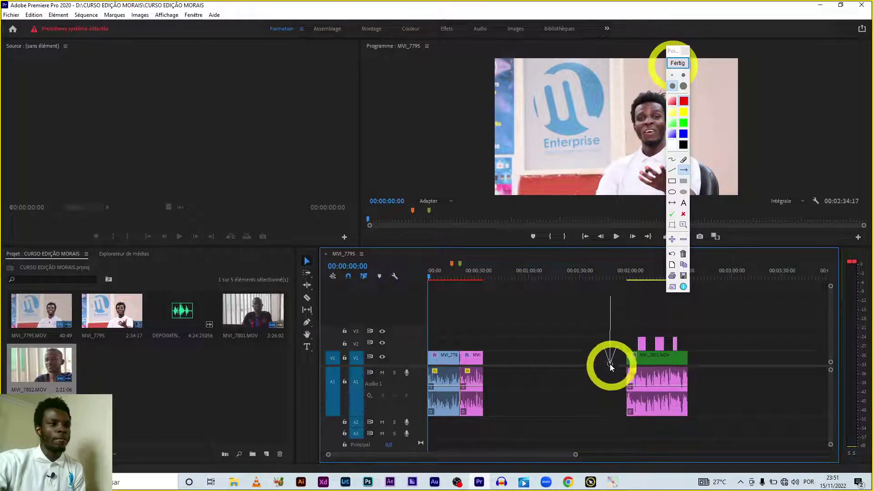
drag(610, 297, 610, 364)
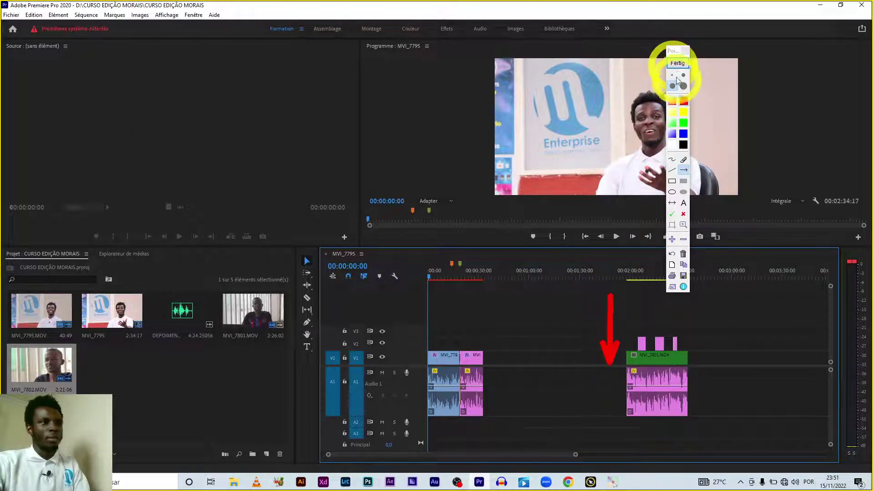
click(678, 63)
Annotate the end clips and opening V1 clips with red arrows, then clear them.
click(678, 63)
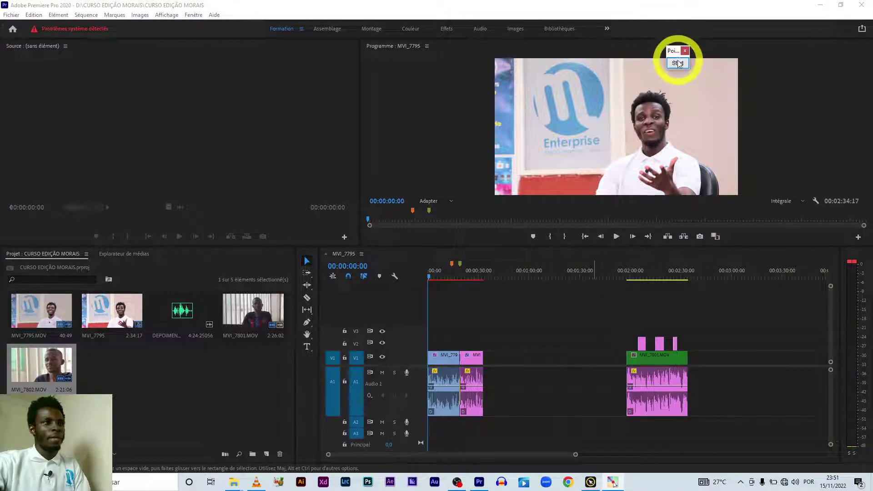
drag(566, 306, 619, 343)
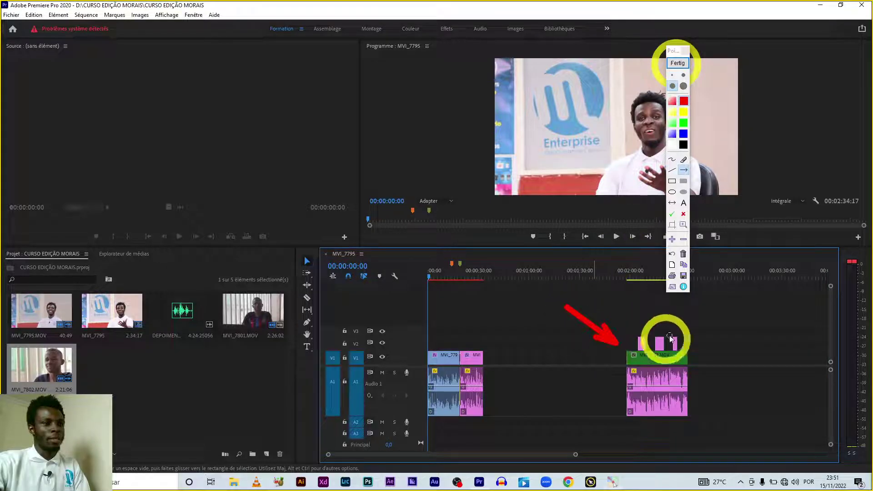
drag(737, 297, 705, 339)
drag(535, 302, 498, 345)
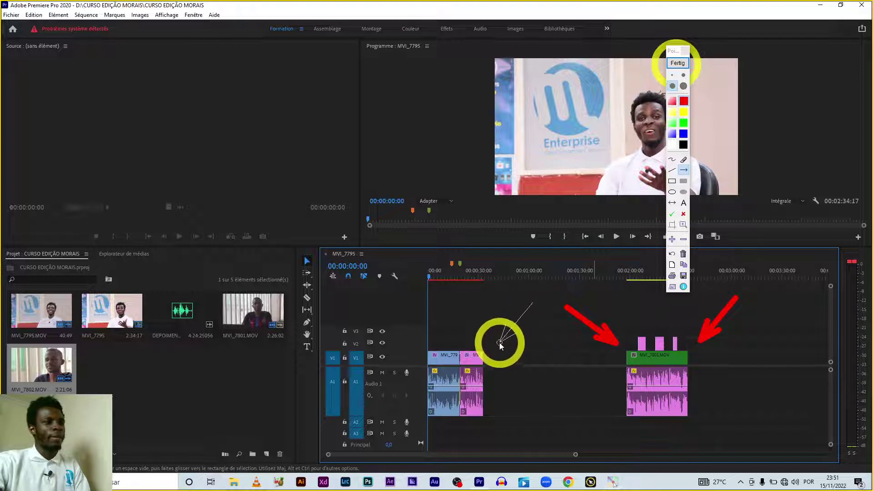
drag(435, 297, 444, 339)
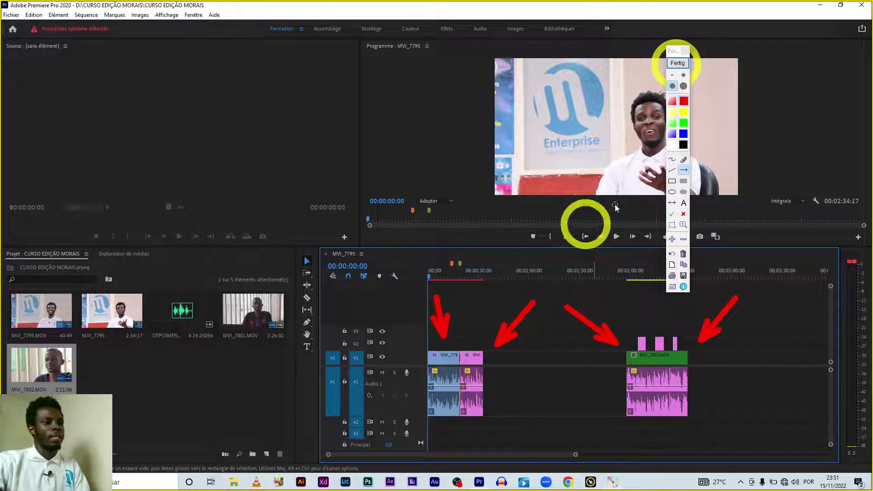
click(685, 66)
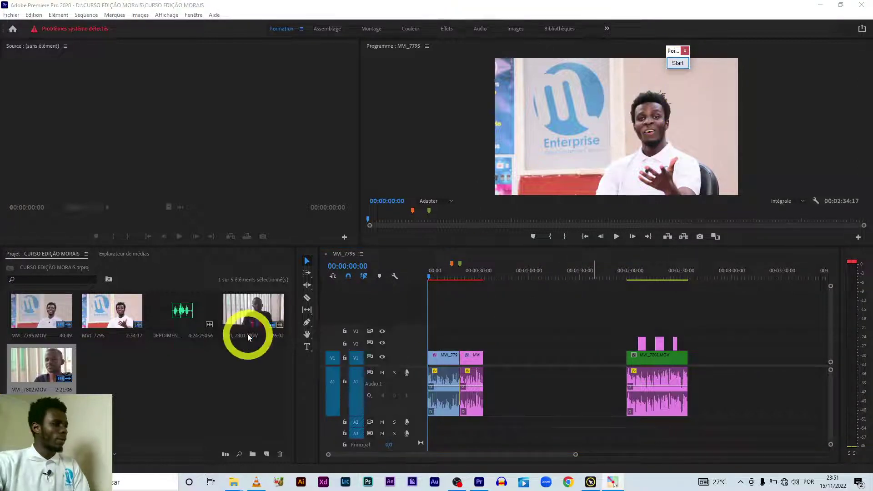
Enlarge the preview and set the Out point at 00:00:33:14 in the Program monitor.
click(433, 282)
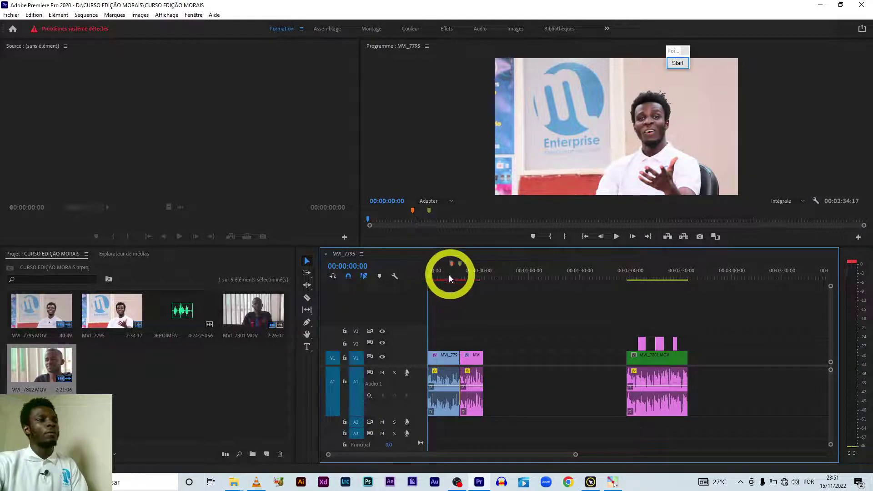
click(475, 272)
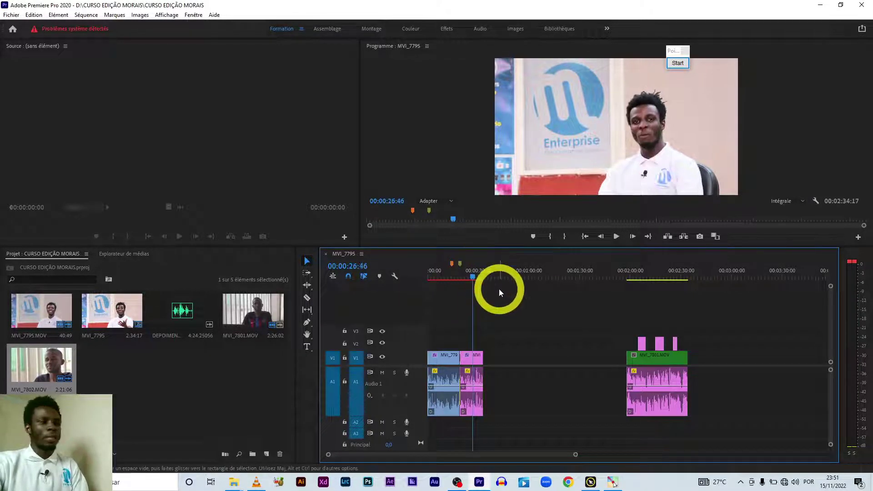
drag(477, 275, 485, 277)
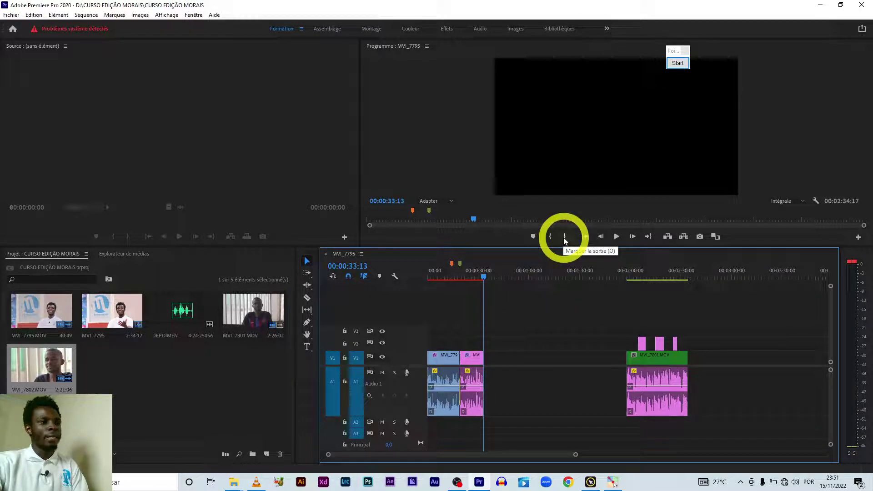
drag(563, 238, 564, 250)
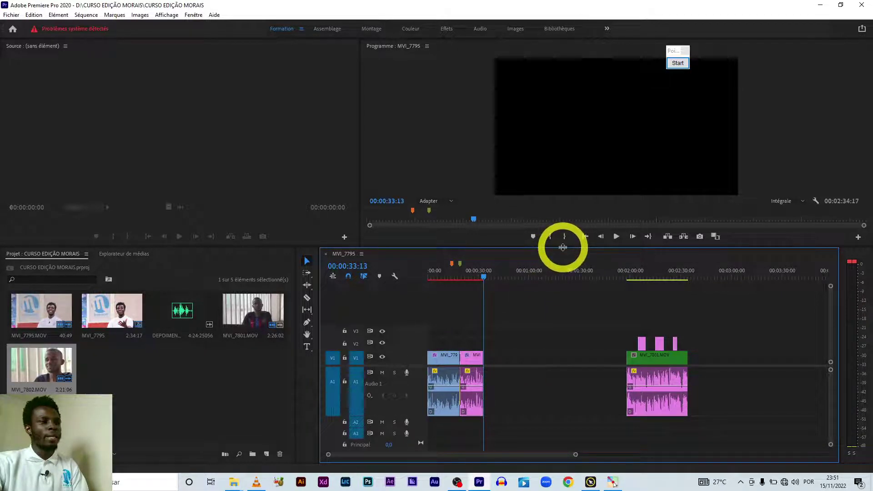
mouse_move(564, 247)
mouse_down()
mouse_move(565, 322)
mouse_move(566, 274)
mouse_up()
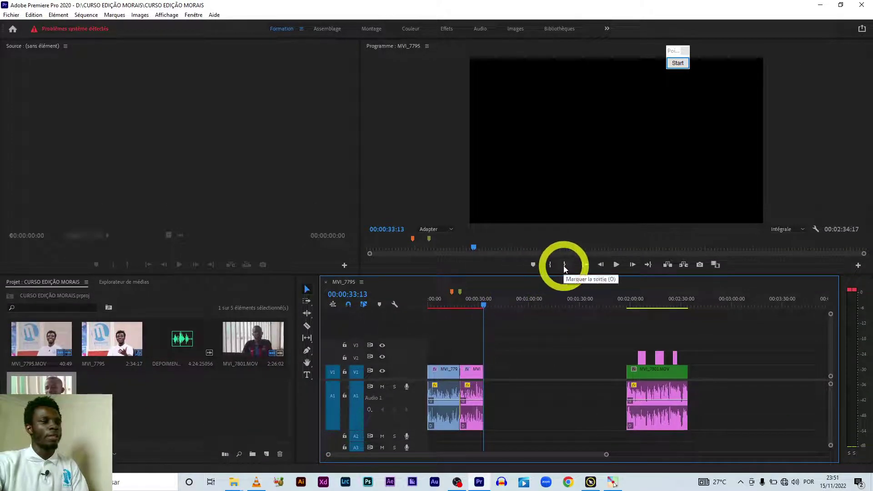
click(565, 266)
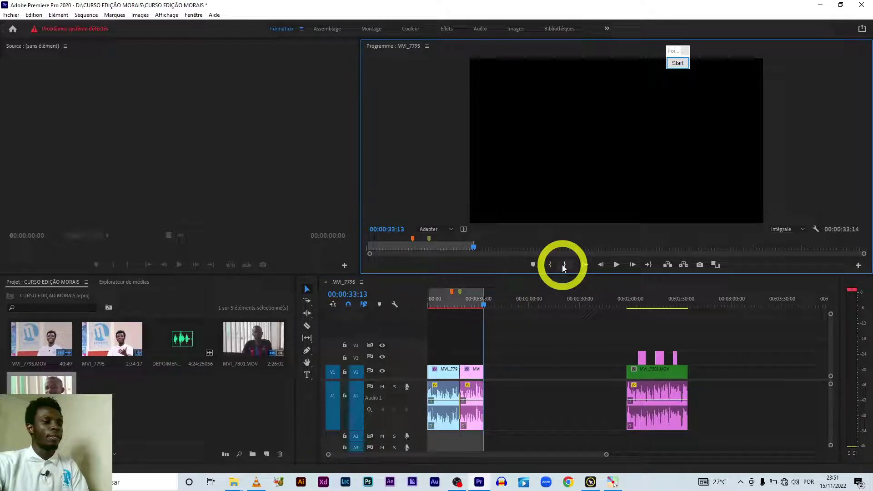
Scrub through the opening MVI_7795 clips to the end of the marked range and back to the start.
drag(468, 298, 414, 301)
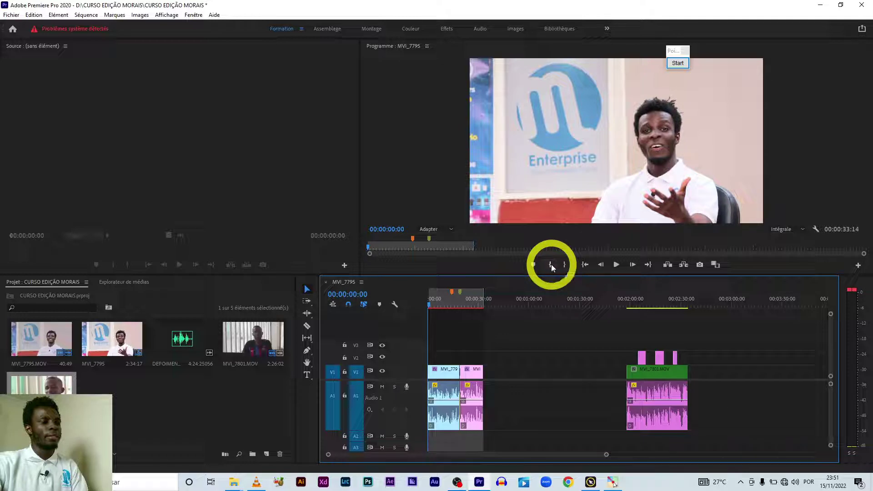
click(456, 302)
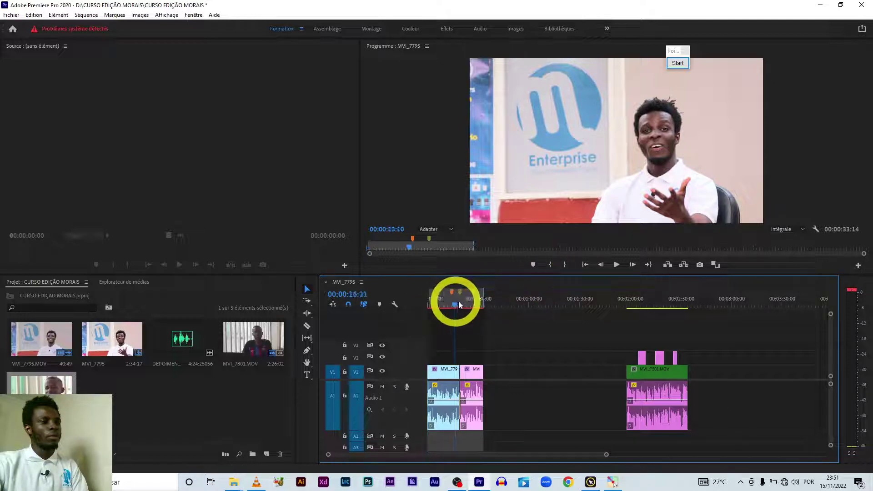
drag(459, 302, 465, 303)
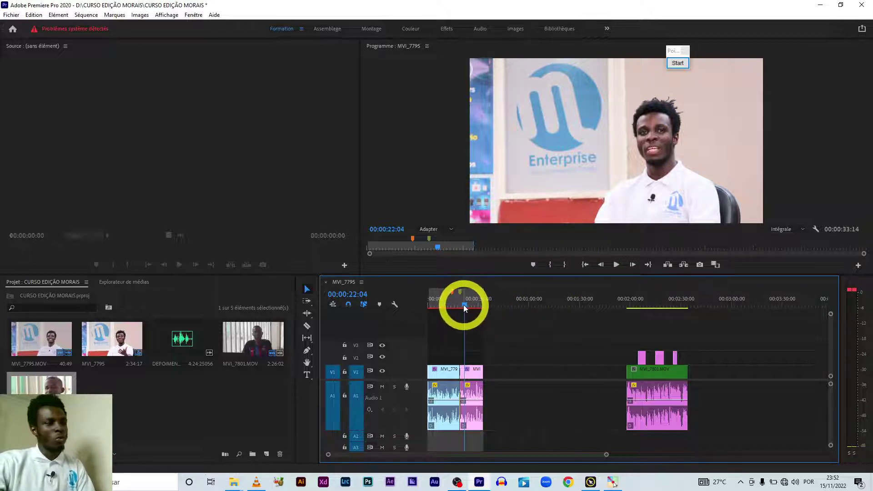
drag(464, 307, 492, 321)
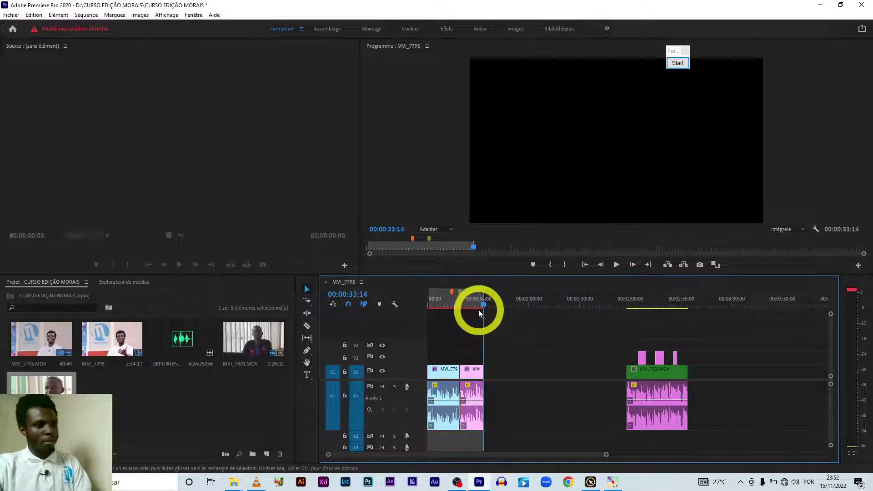
click(427, 299)
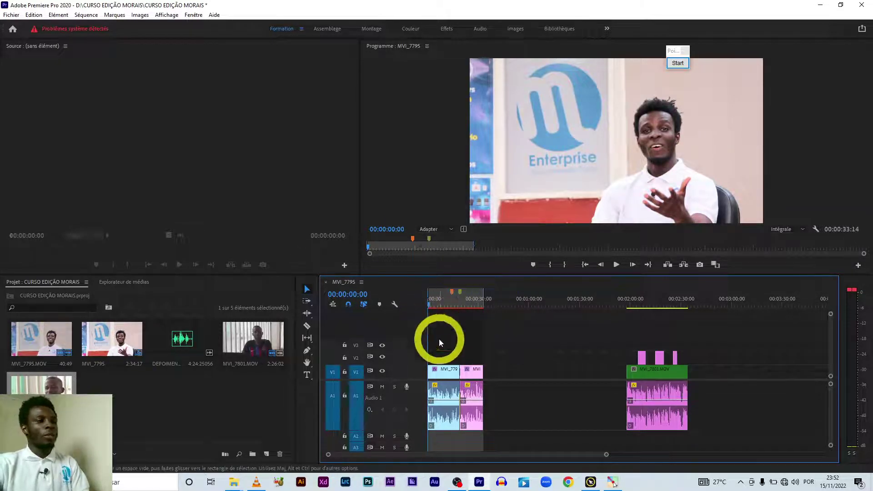
click(676, 64)
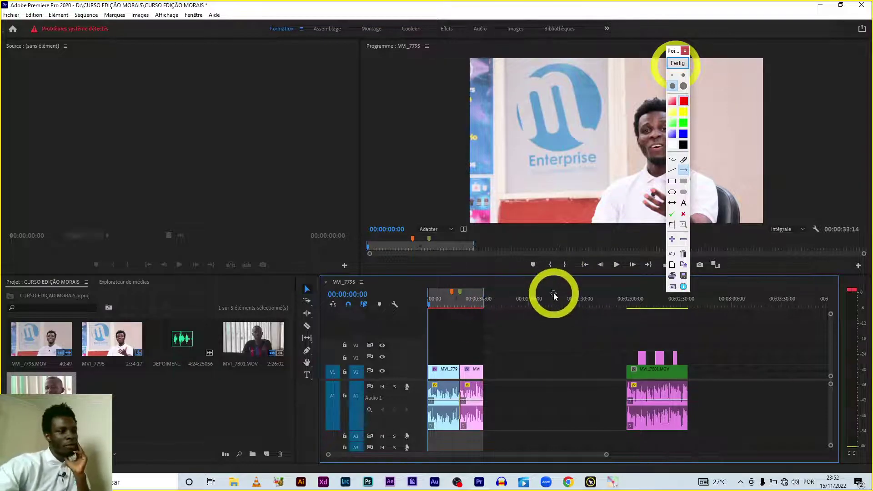
drag(554, 293, 489, 300)
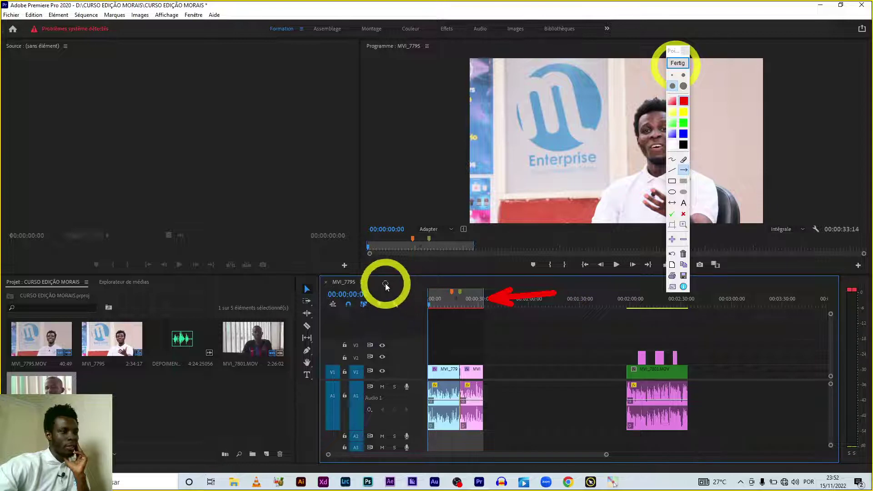
drag(386, 285, 425, 300)
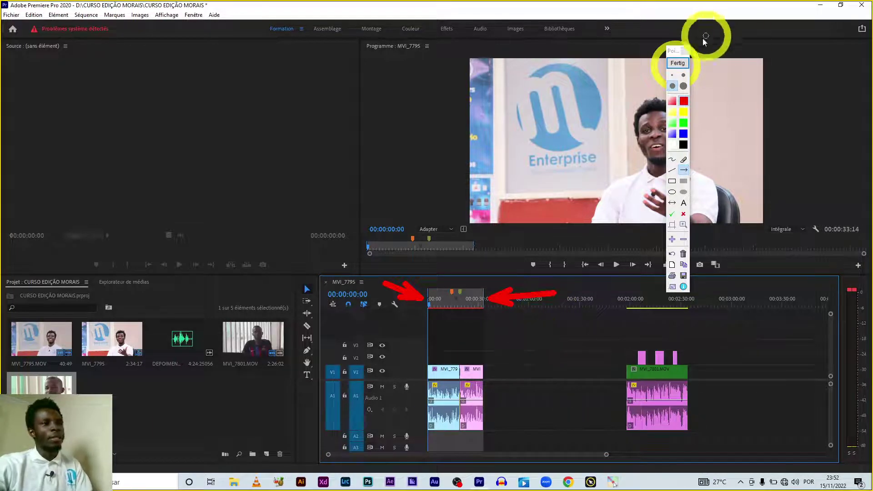
click(677, 63)
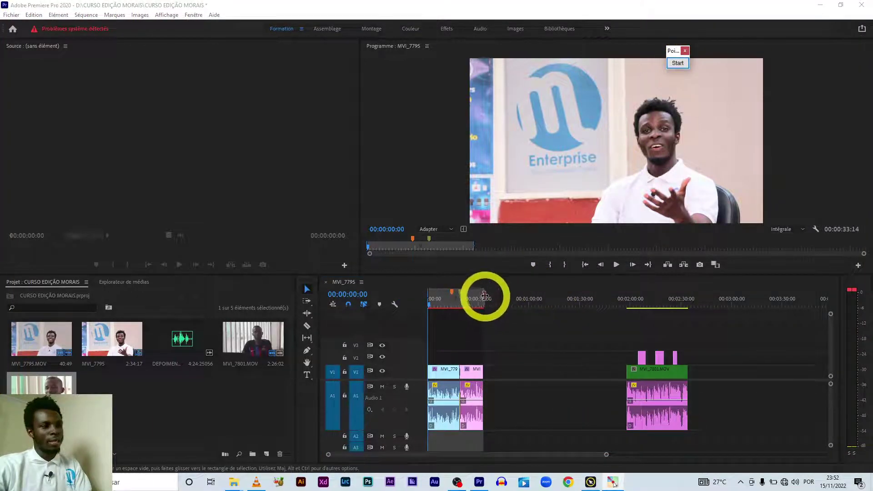
Ripple-delete the empty V1 gap before MVI_7801, shortening the sequence to 00:01:09:20.
mouse_move(485, 297)
mouse_down()
mouse_move(609, 294)
mouse_move(693, 310)
mouse_up()
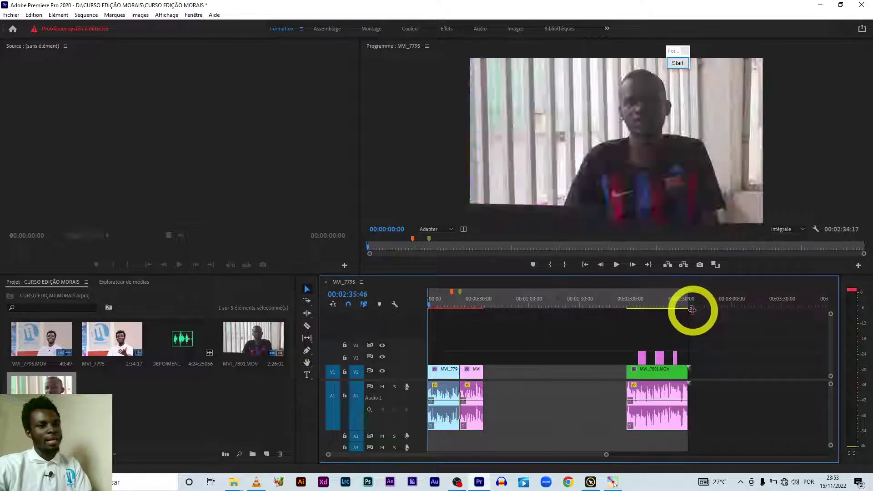
key(Home)
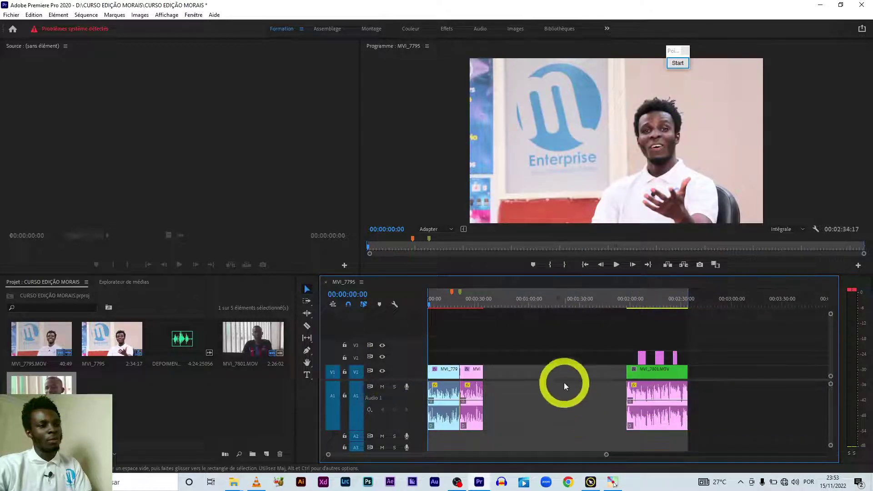
click(587, 372)
click(603, 373)
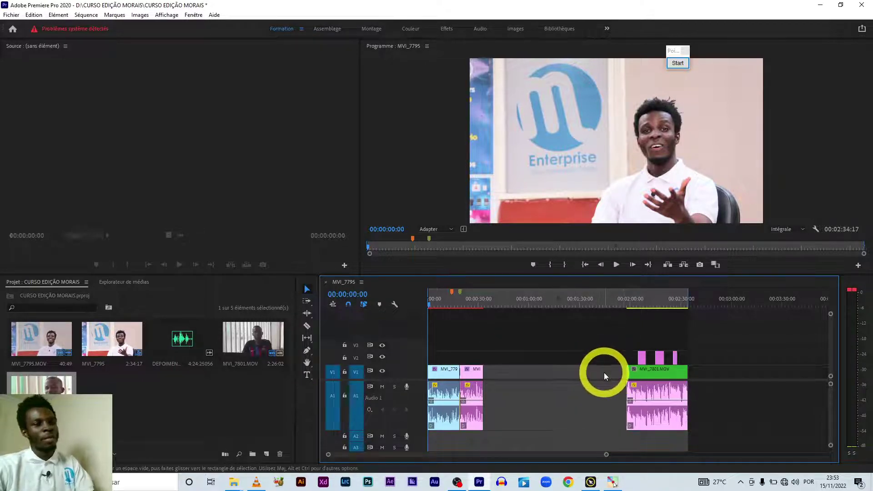
click(604, 373)
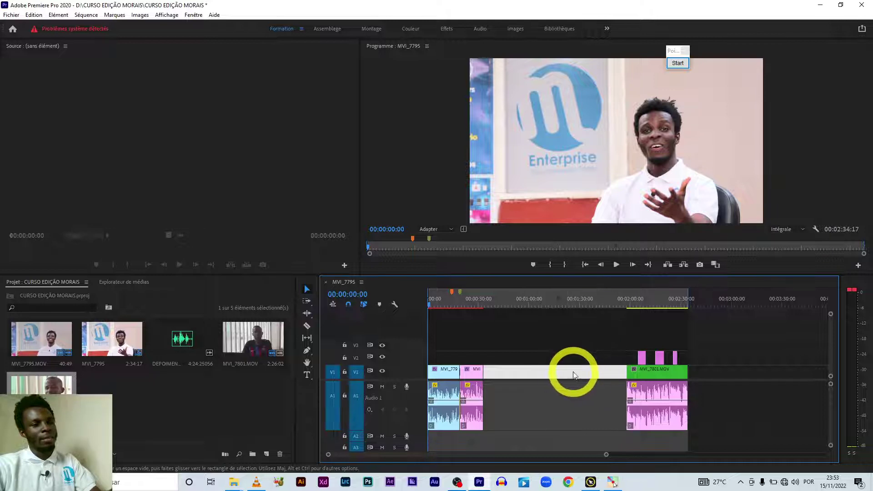
key(Delete)
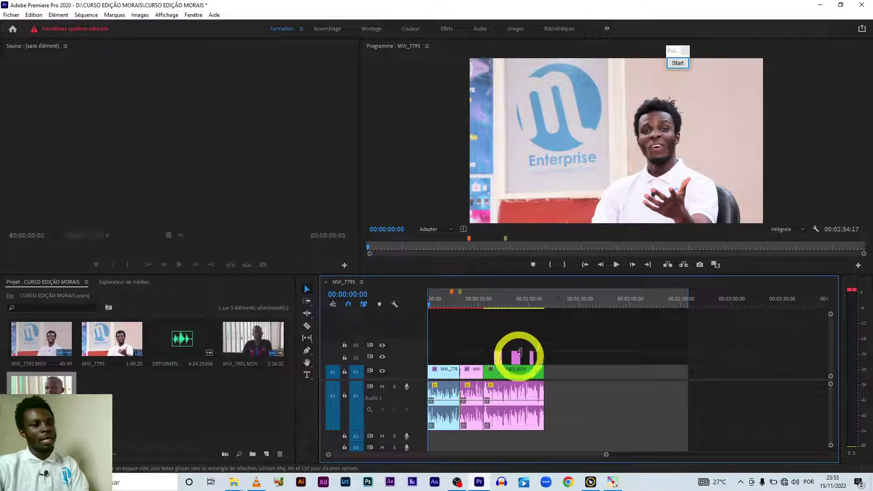
drag(689, 297, 547, 321)
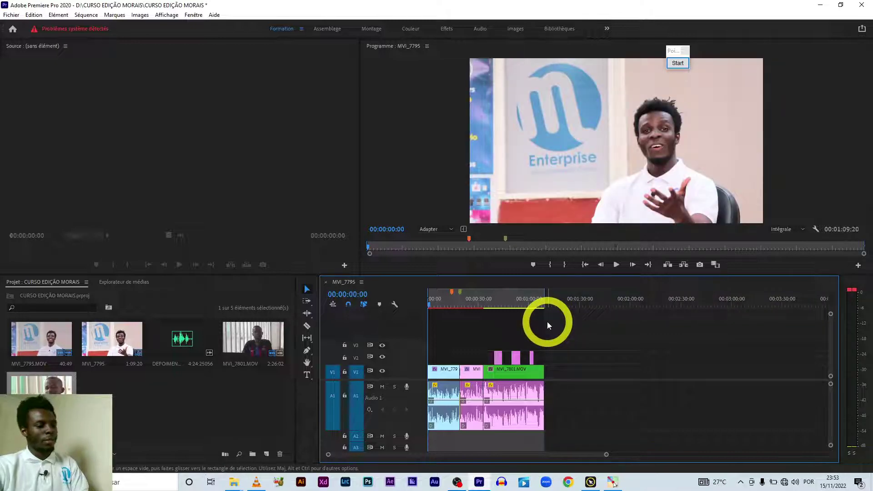
Restore the V1 gap with Ctrl+Z and open Fichier > Exportation > Média, showing H.264 to MVI_7795.mp4.
key(ctrl+z)
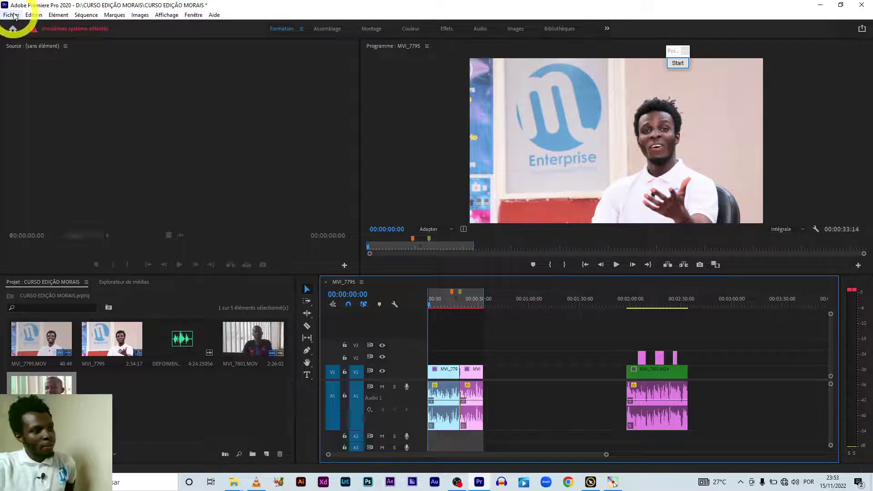
click(12, 15)
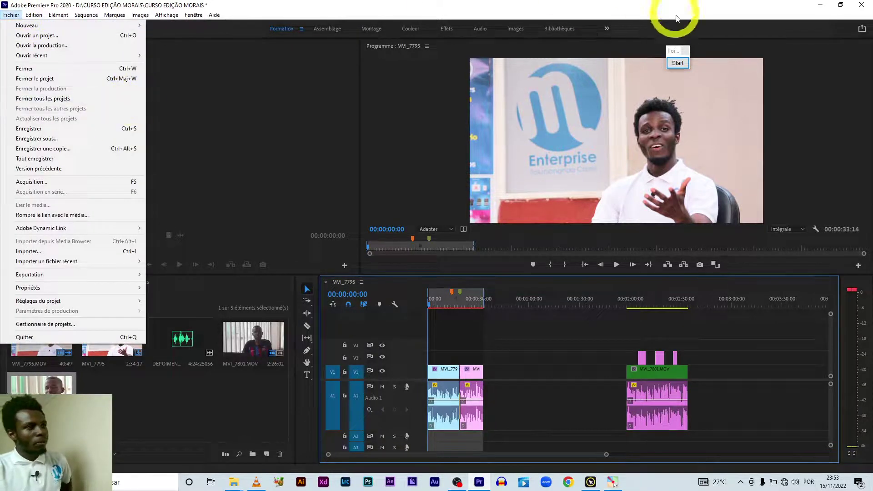
click(678, 63)
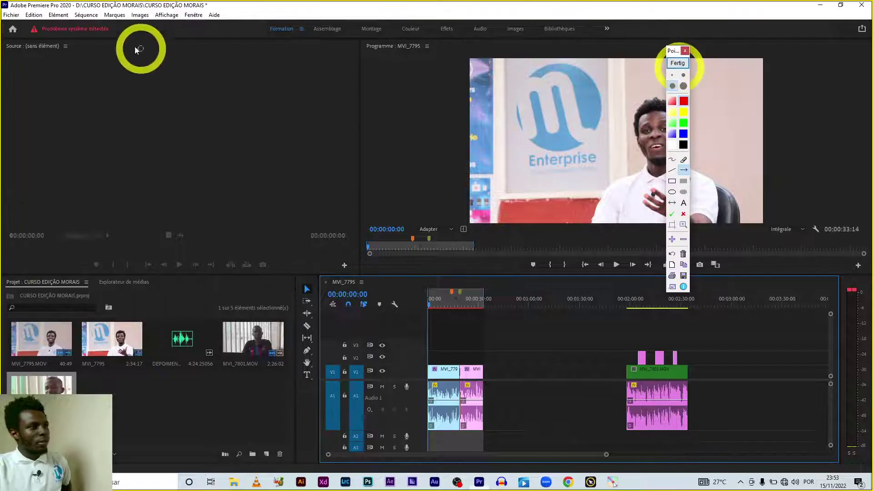
click(678, 63)
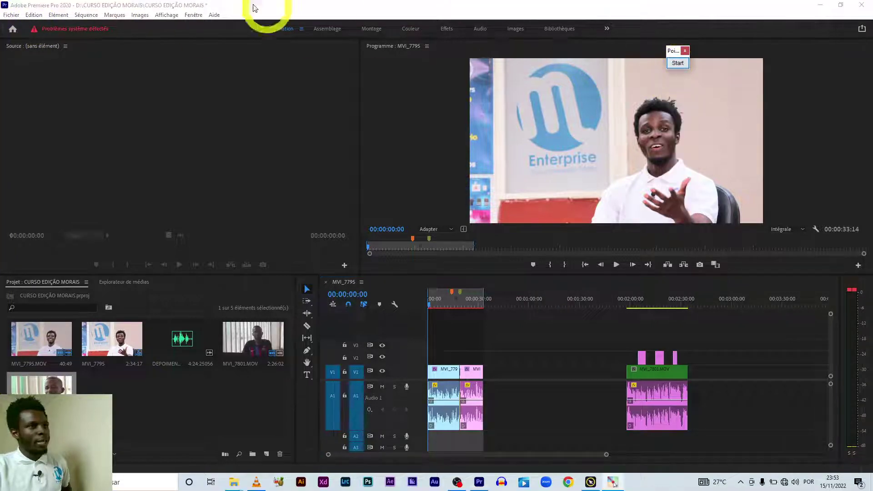
click(12, 15)
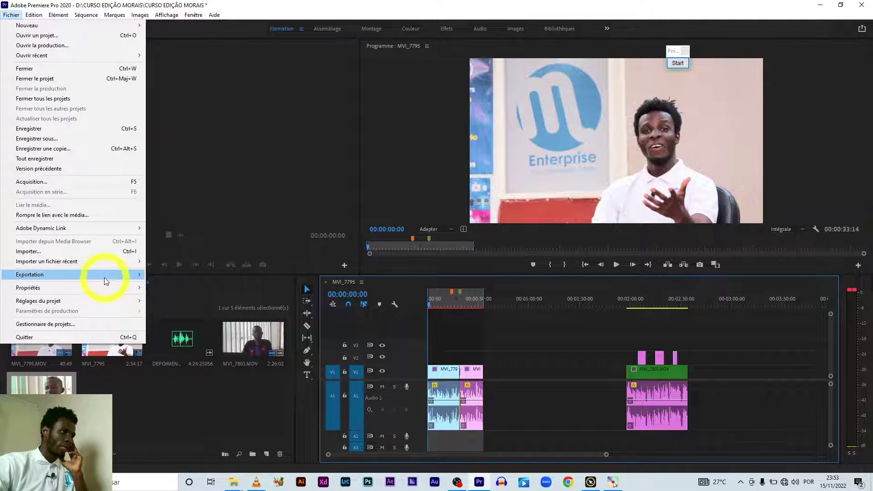
mouse_move(105, 278)
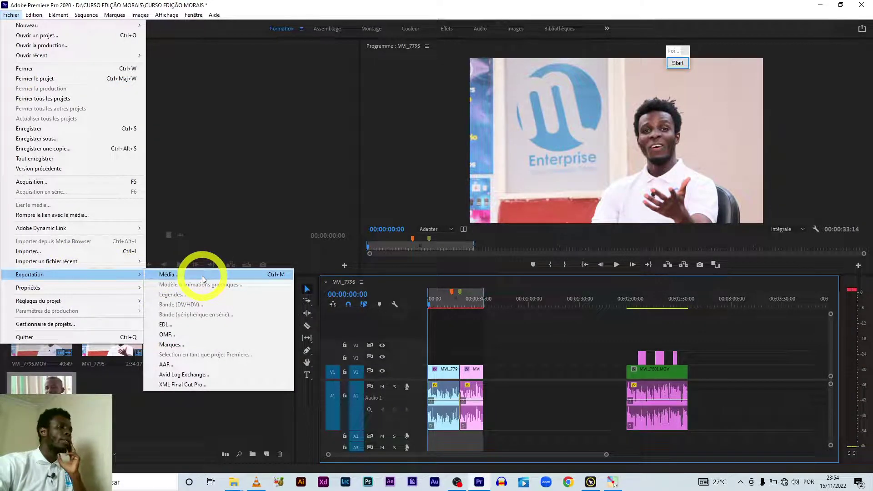
click(202, 276)
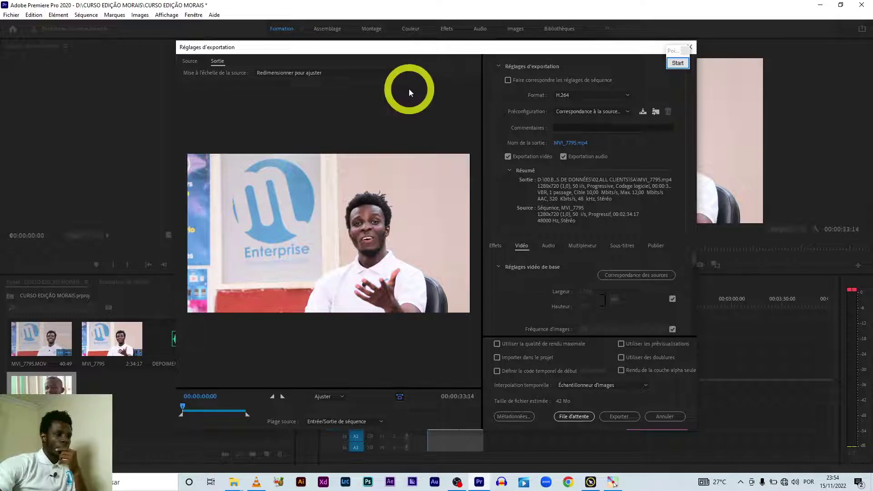
drag(524, 46, 516, 31)
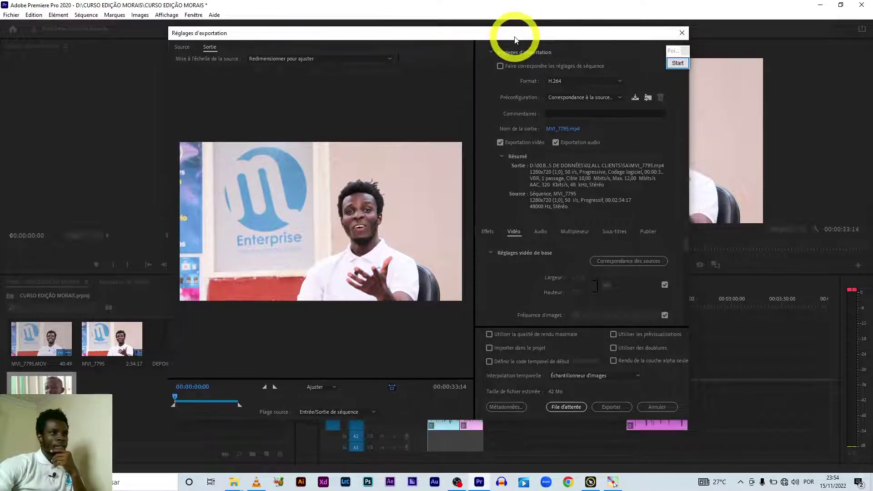
click(677, 63)
drag(673, 48, 752, 47)
drag(347, 126, 545, 84)
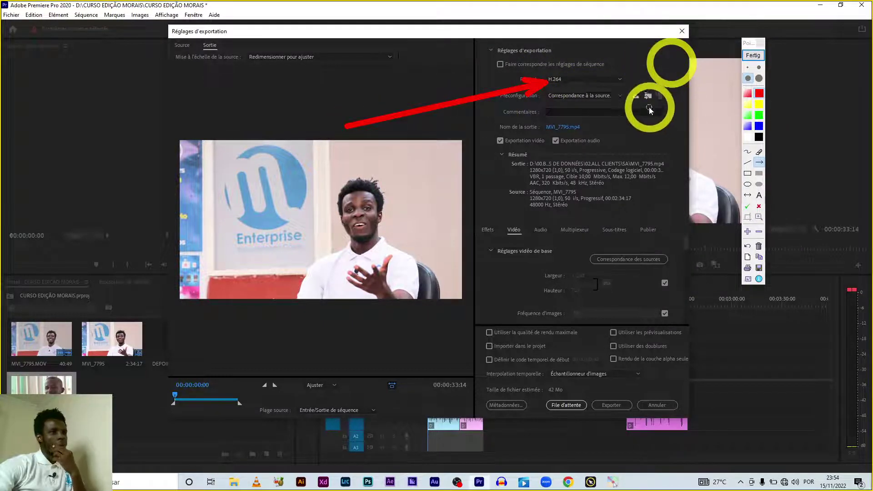
click(751, 55)
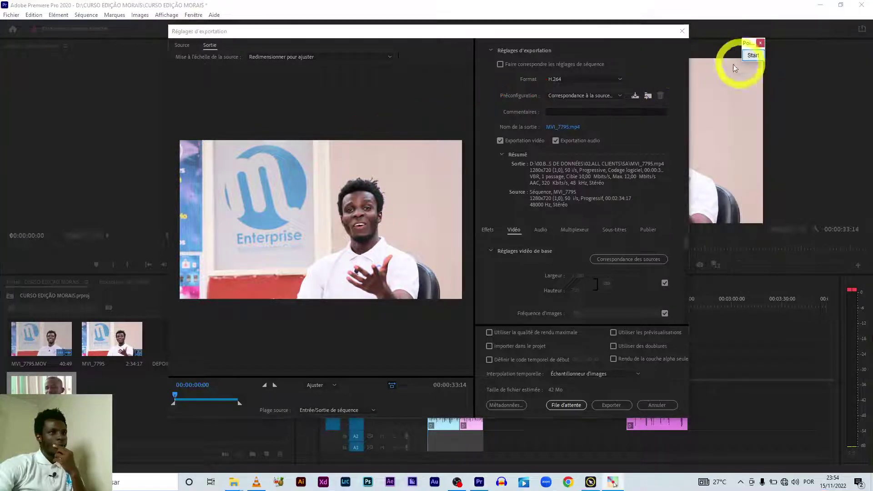
click(617, 80)
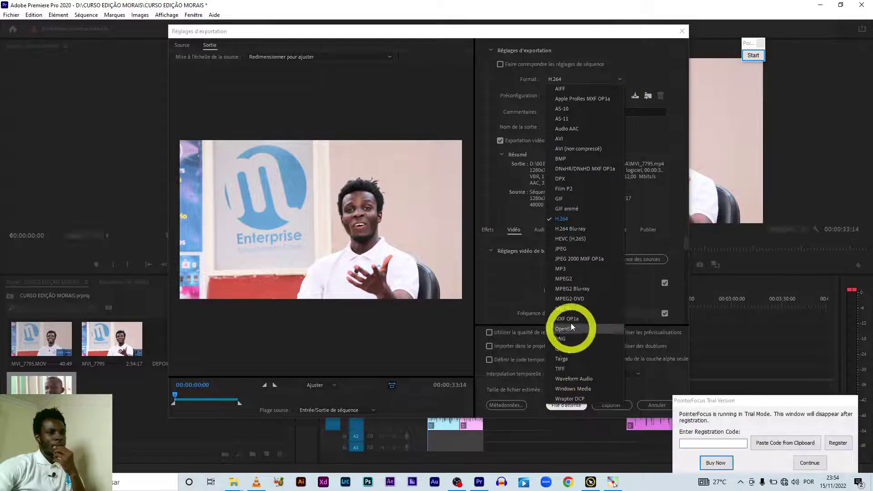
click(715, 405)
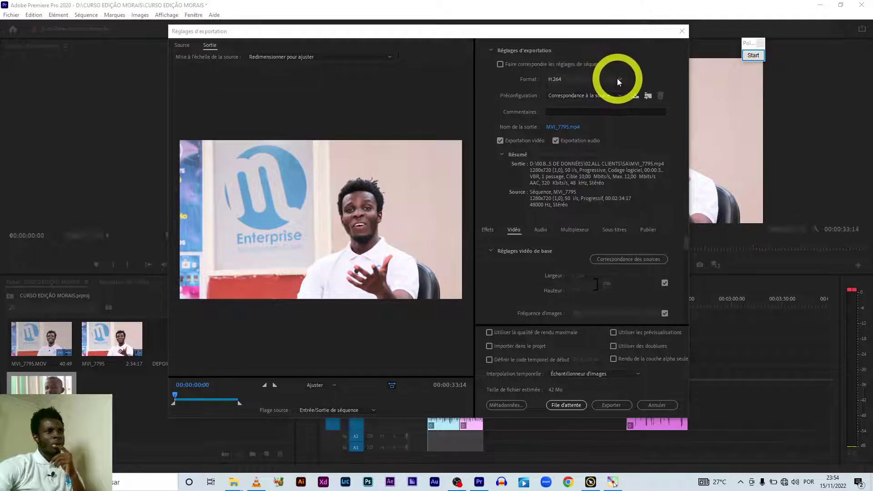
click(620, 80)
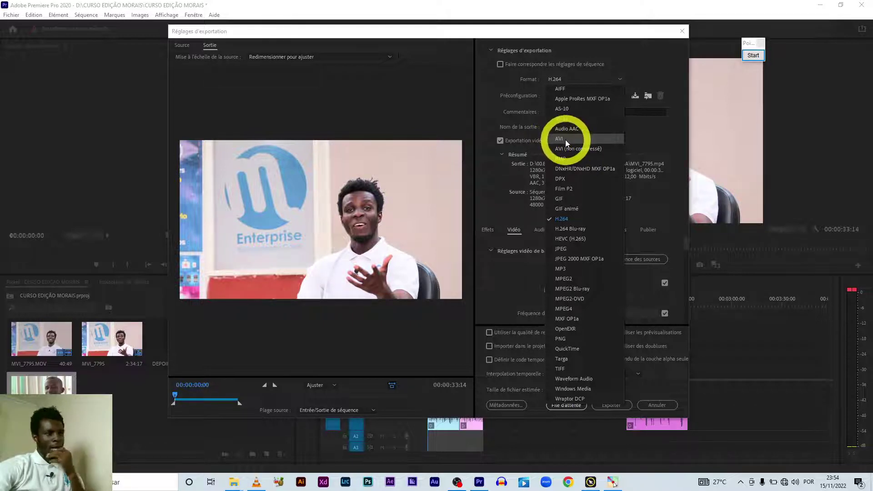
click(645, 67)
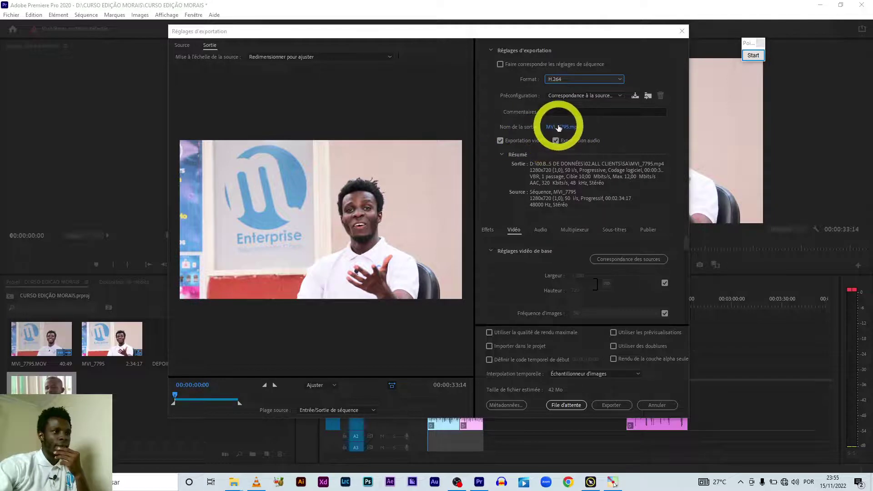
Point out the Nom de la sortie output name with two on-screen arrows, then clear them.
click(757, 58)
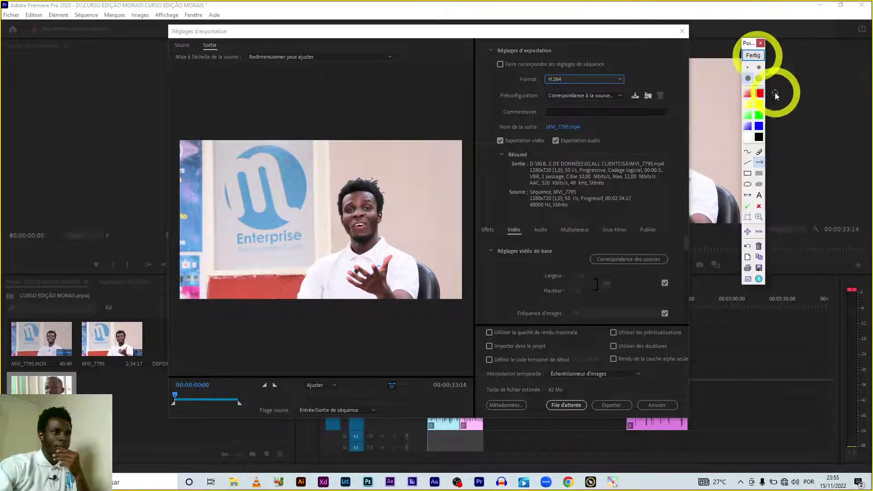
drag(675, 136, 587, 129)
drag(419, 128, 495, 129)
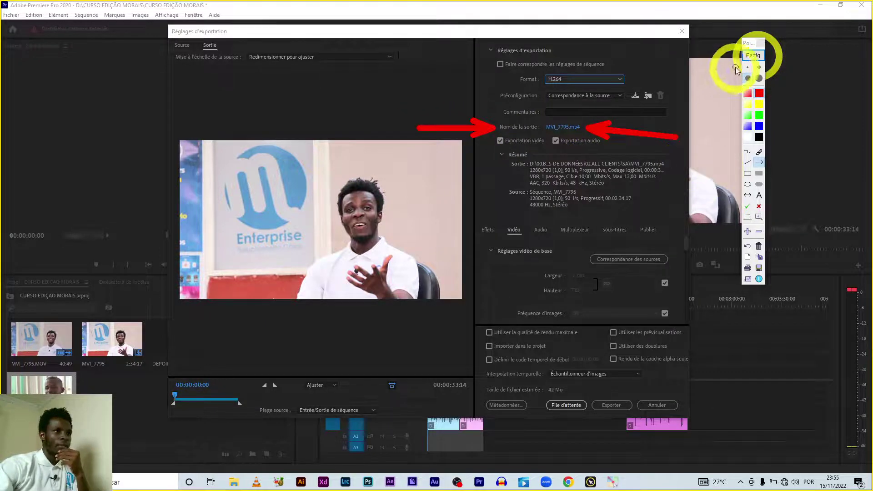
click(753, 55)
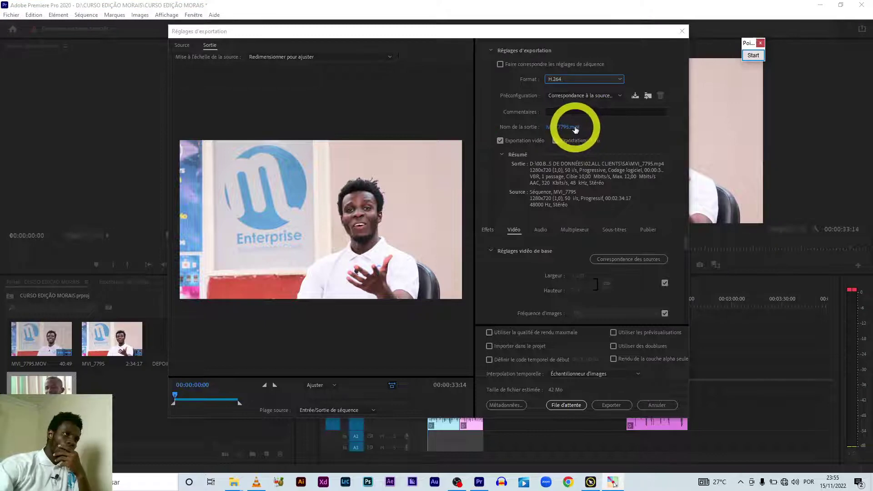
Set the export save location to the CURSO EDIÇÃO MORAIS folder on MON PC (D:).
click(570, 129)
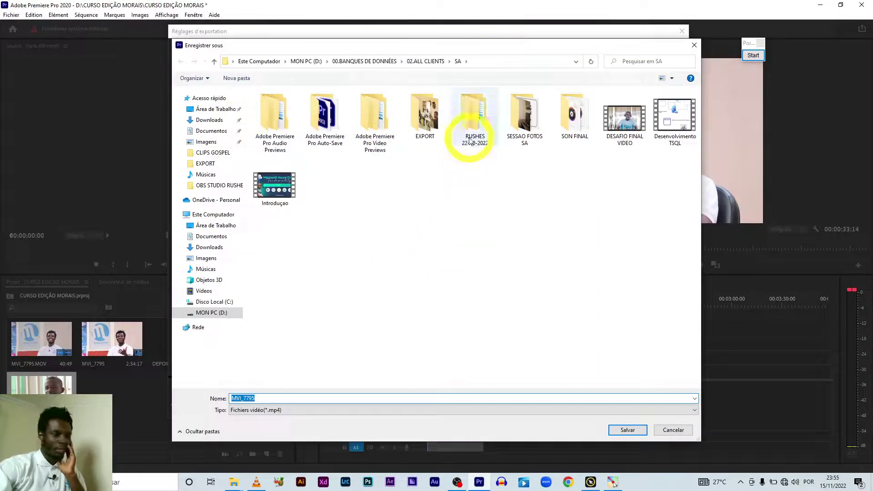
click(237, 317)
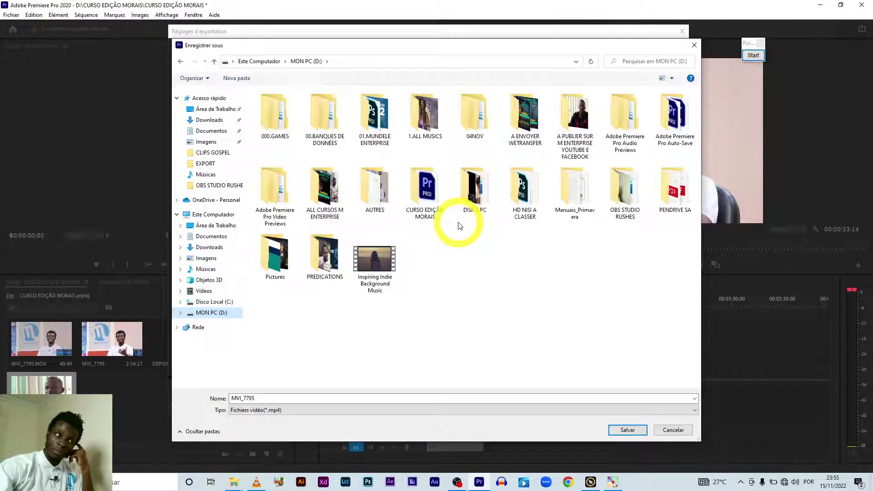
click(428, 201)
double_click(425, 194)
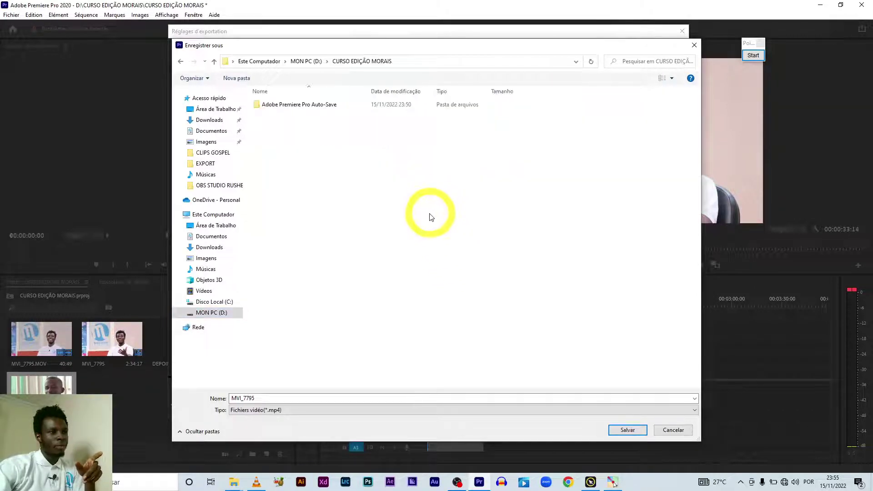
Create a new folder named EXPORT inside CURSO EDIÇÃO MORAIS via Novo > Pasta.
right_click(338, 163)
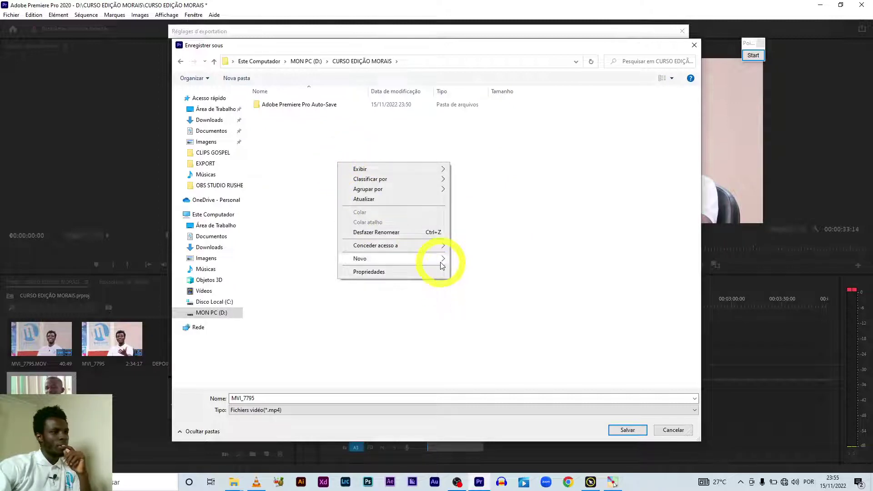
mouse_move(442, 266)
click(464, 257)
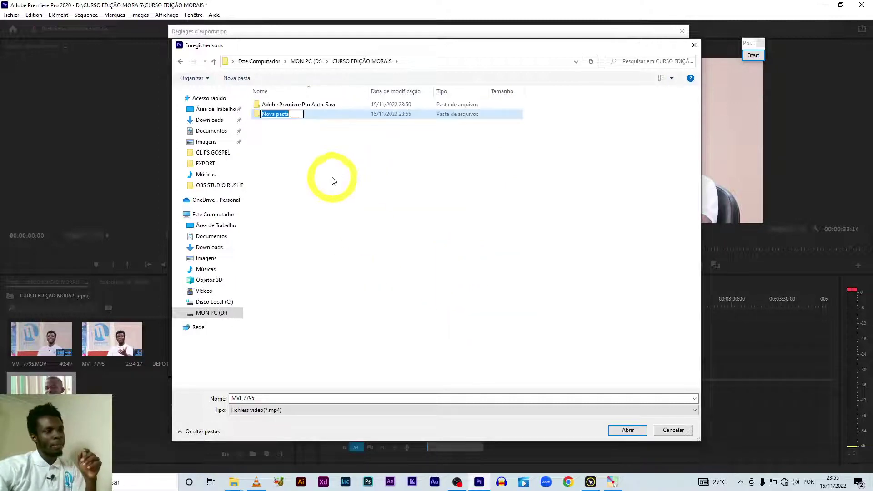
text(EXPORT)
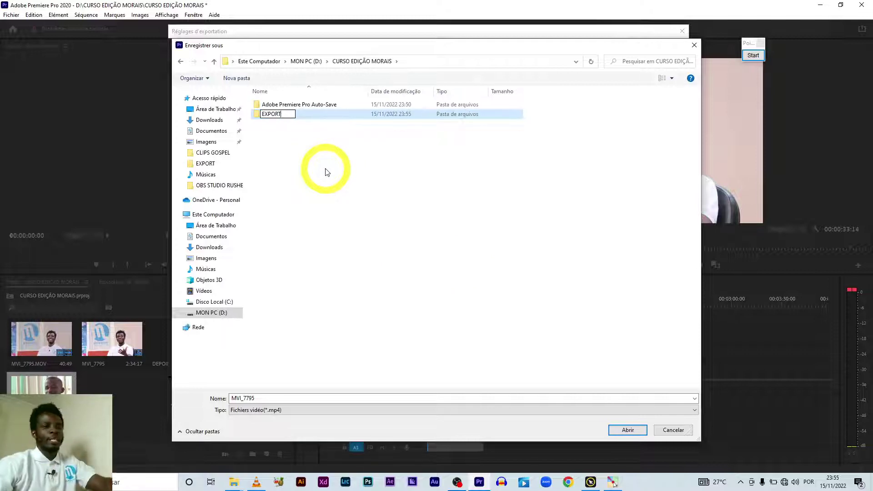
key(Return)
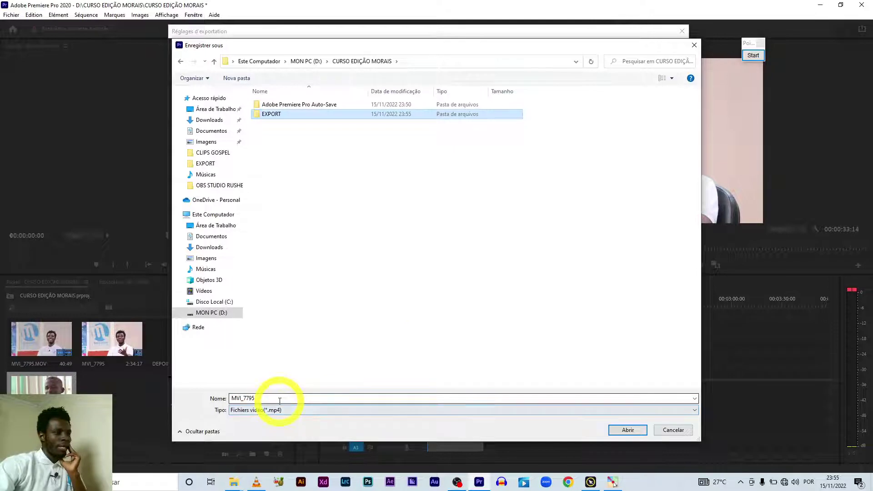
Select the export file name, marking the Nome and Tipo fields with arrows.
double_click(280, 401)
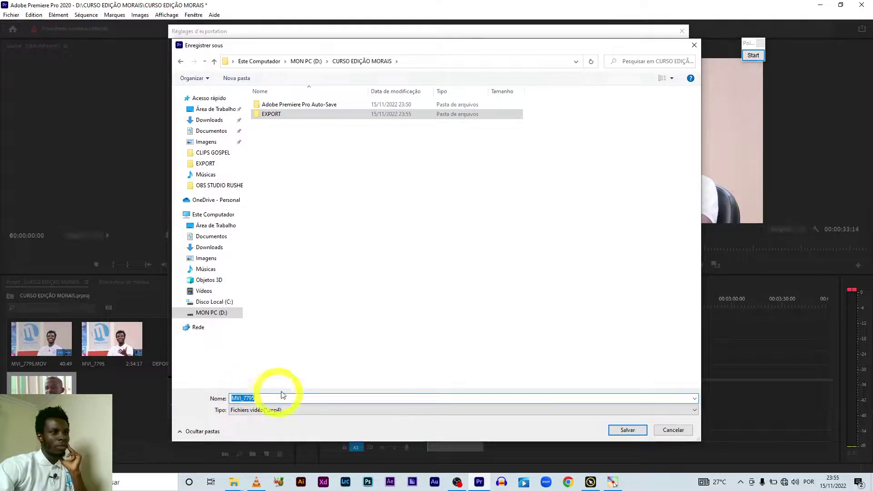
click(754, 55)
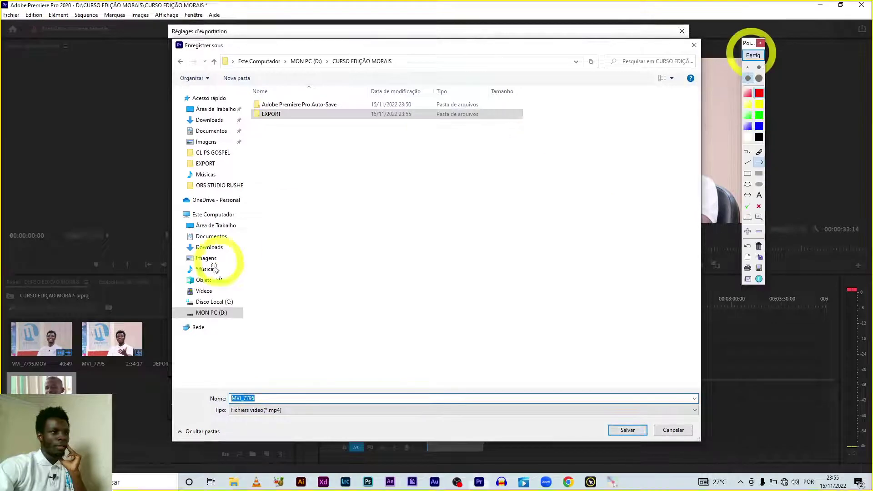
drag(187, 348, 233, 389)
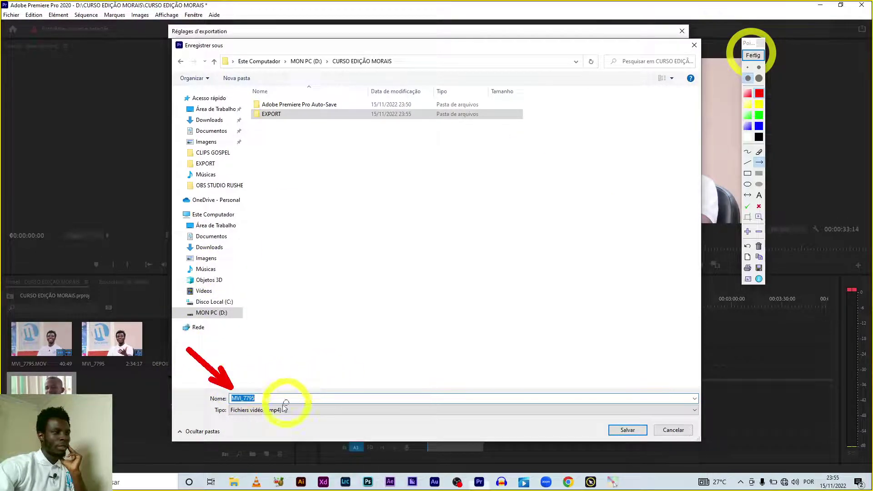
drag(184, 411, 228, 406)
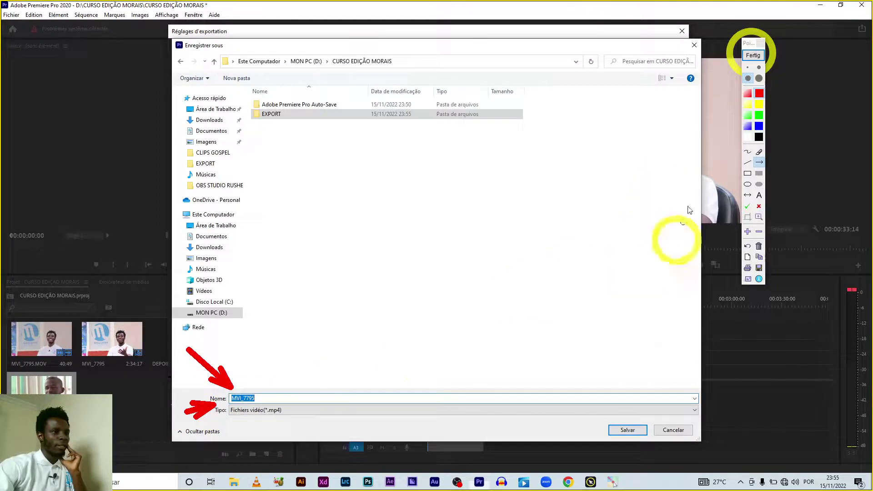
click(753, 55)
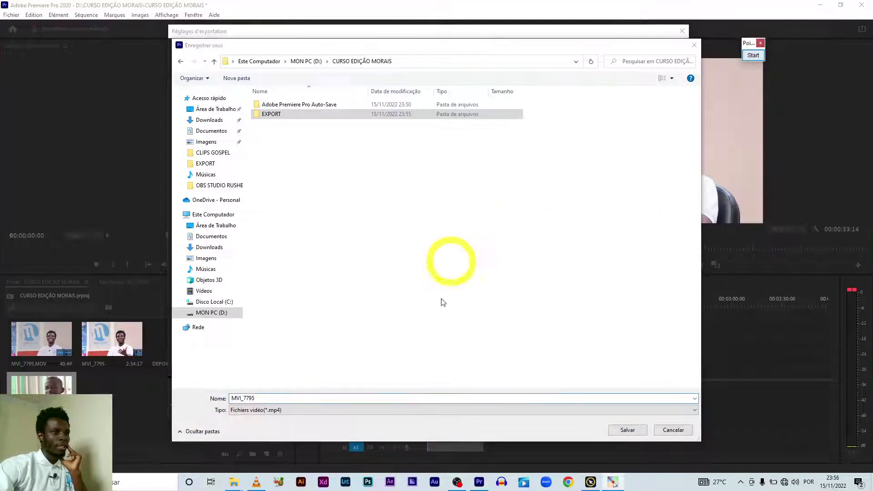
click(264, 399)
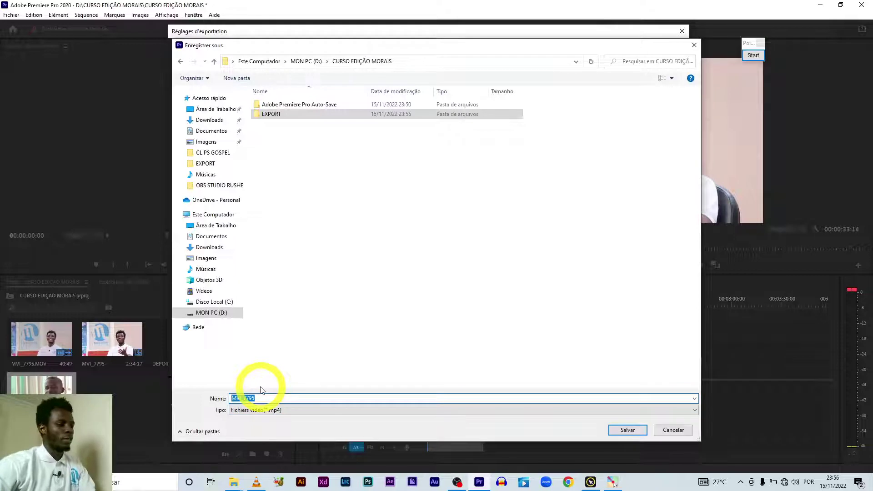
Name the output EXPORT CURSO MORAIS, keep the MP4 type, and save it.
text(EXPORT CURSO MORAIS)
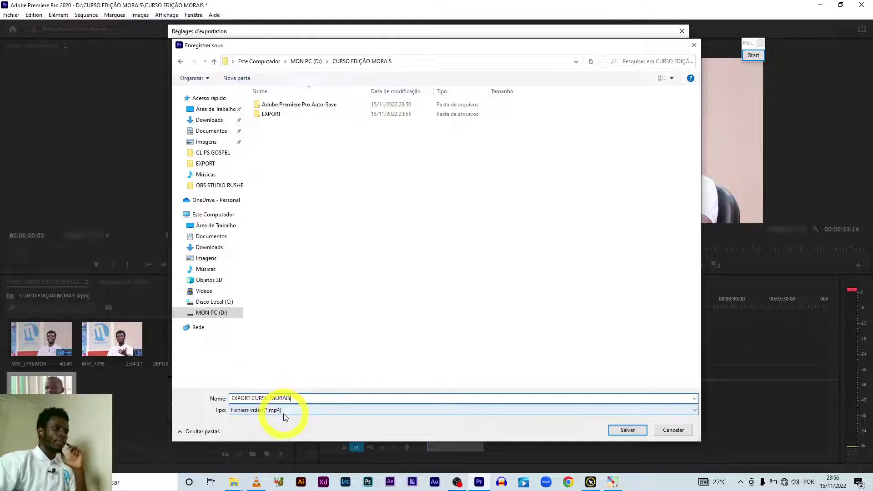
click(232, 410)
click(380, 412)
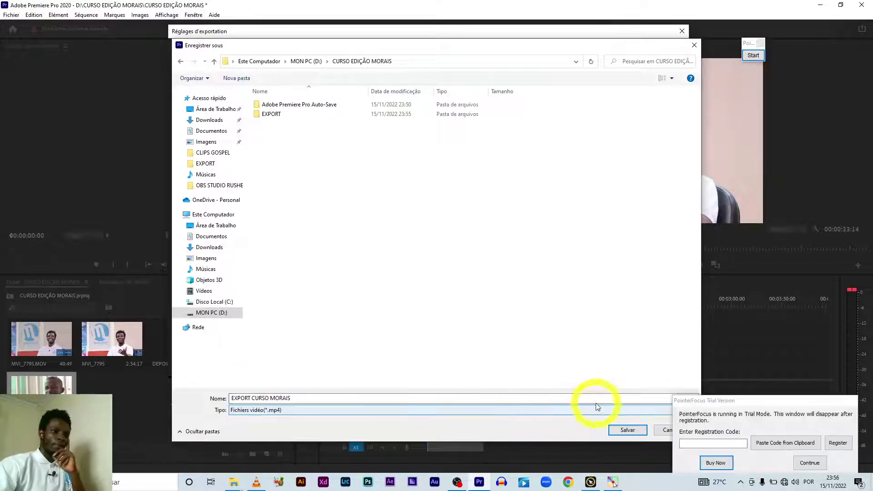
click(628, 430)
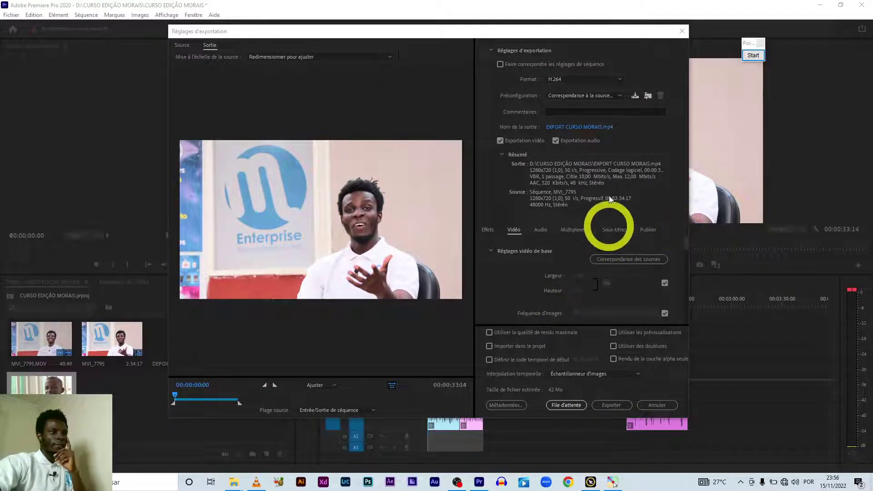
click(619, 96)
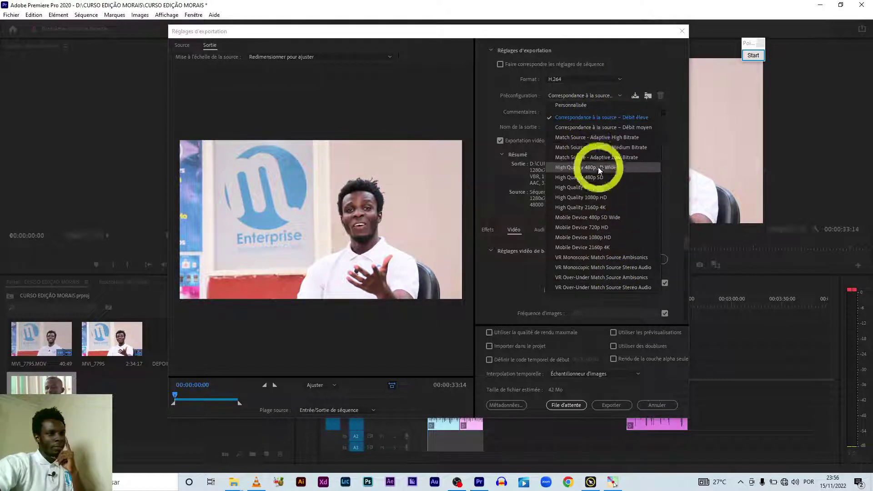
click(583, 116)
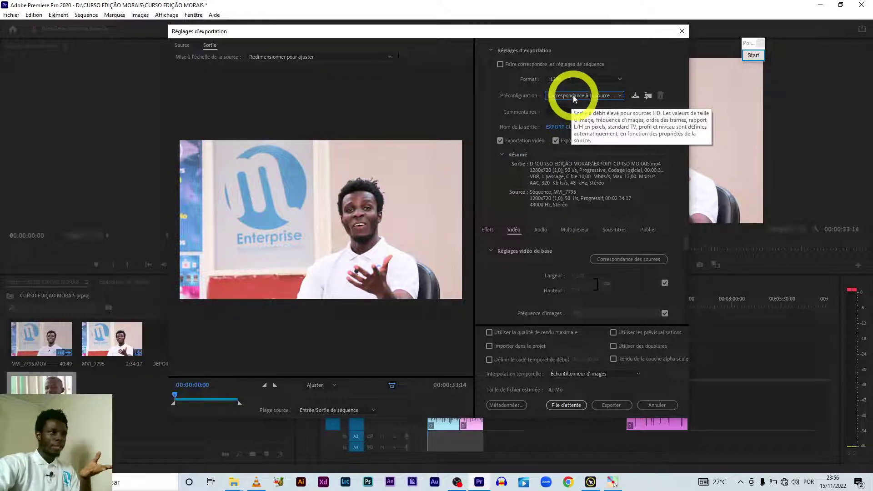
click(573, 95)
click(573, 94)
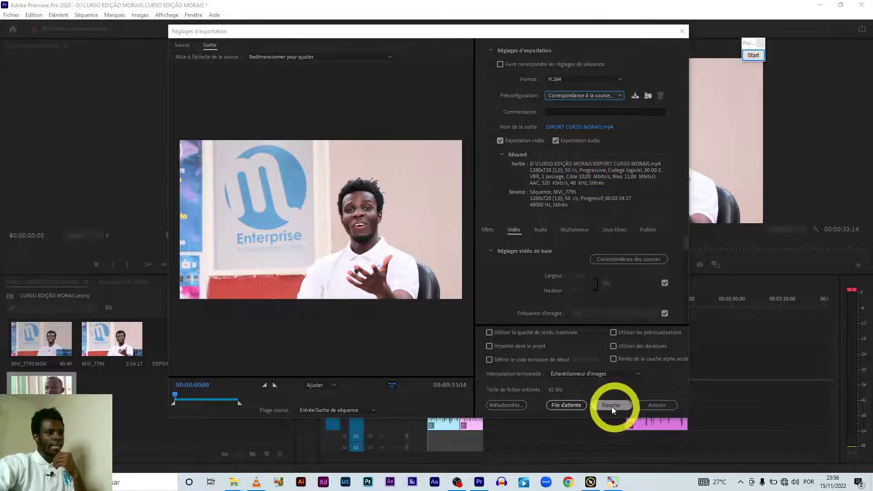
Draw on-screen arrows marking the Export button, clear them, and bring OBS Studio to the front.
click(753, 57)
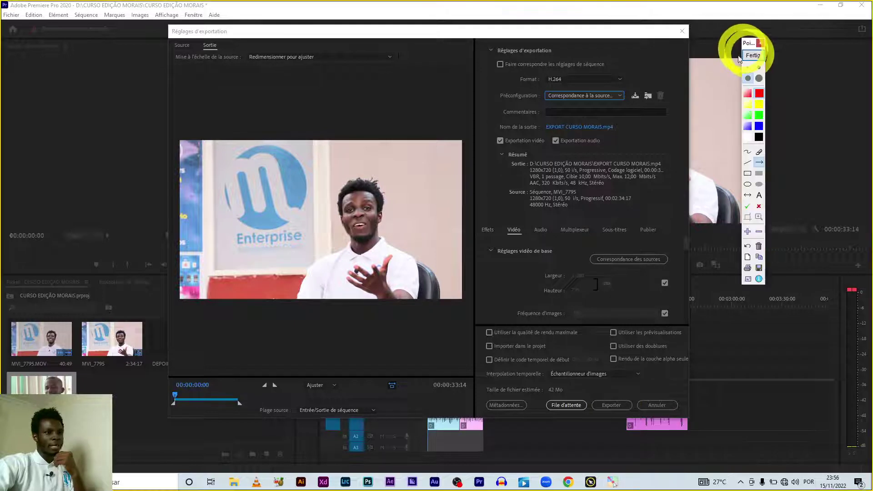
drag(554, 466, 604, 419)
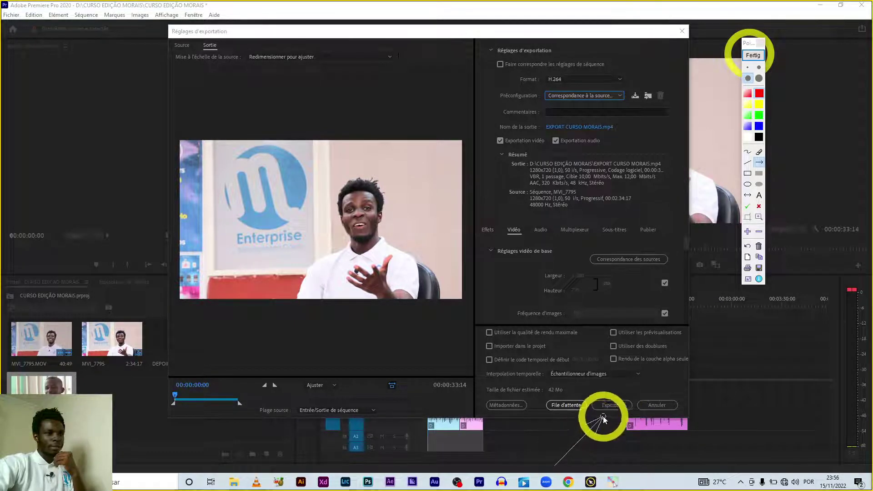
drag(576, 344, 607, 394)
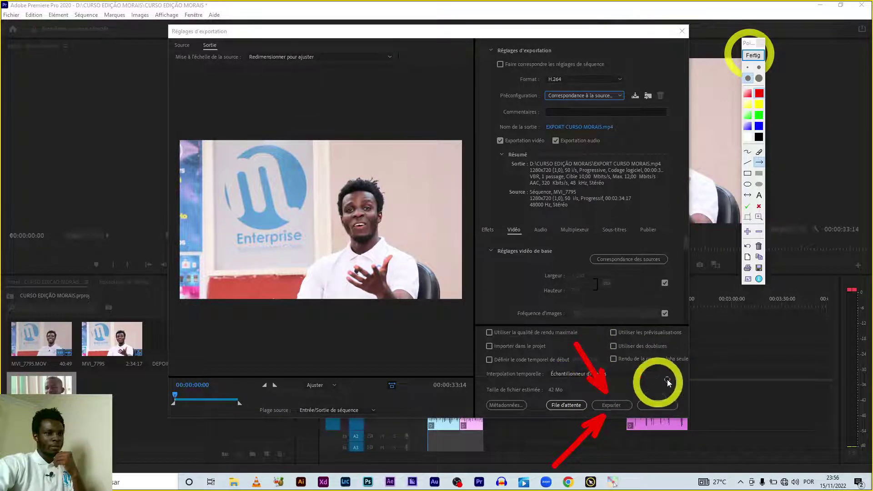
drag(682, 371, 631, 393)
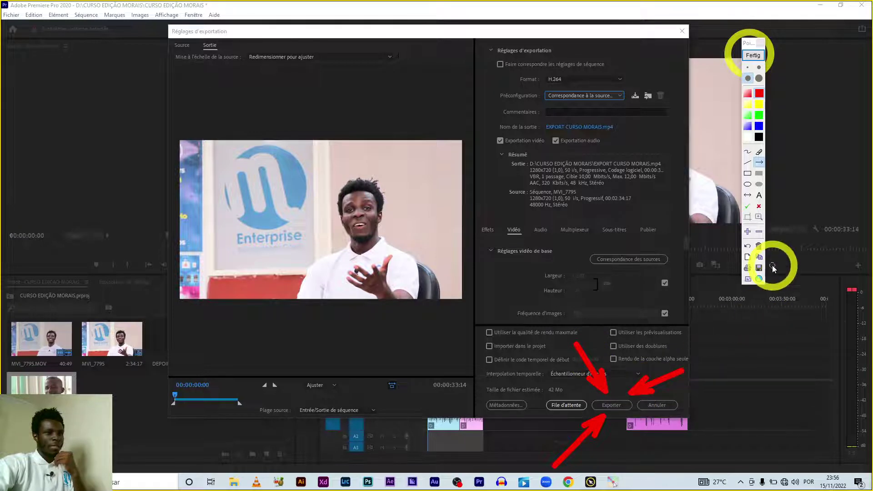
click(758, 56)
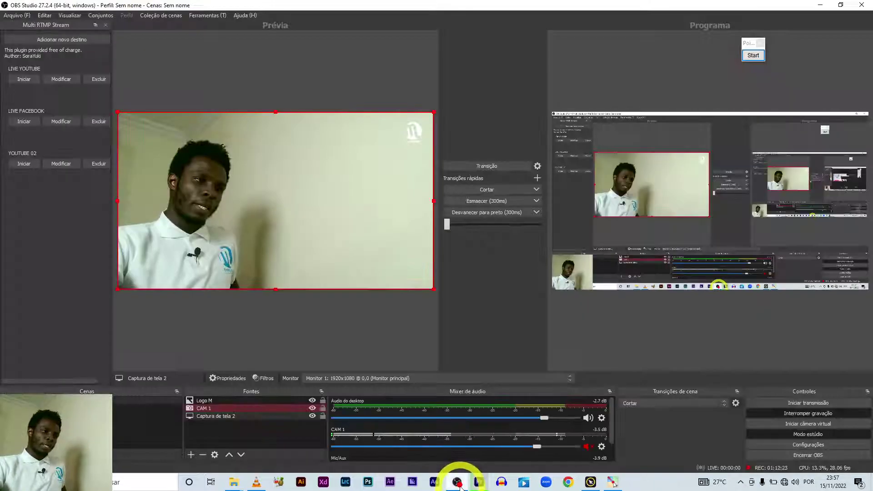
click(457, 481)
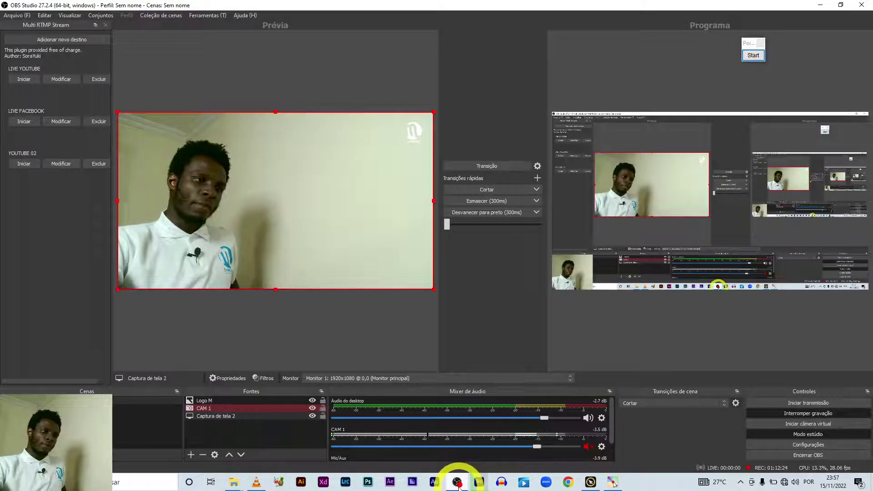
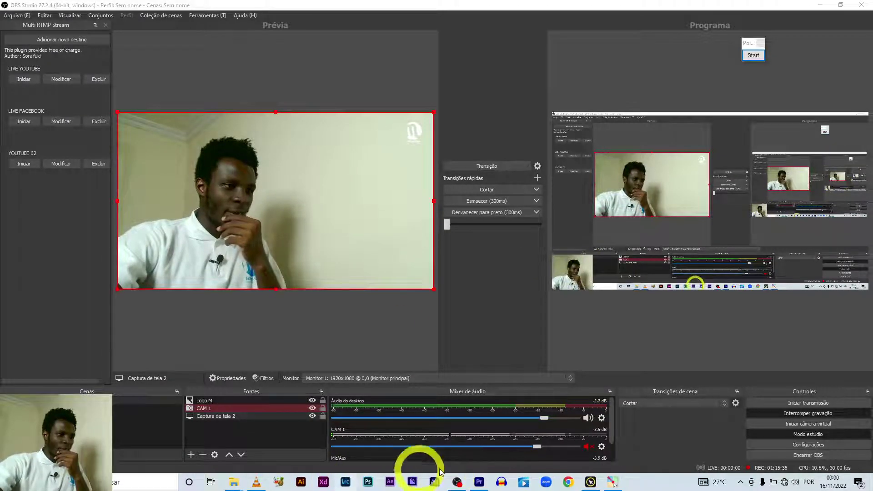
Mark the last clip of MVI_7795 with In/Out points and open its H.264 export settings.
click(479, 481)
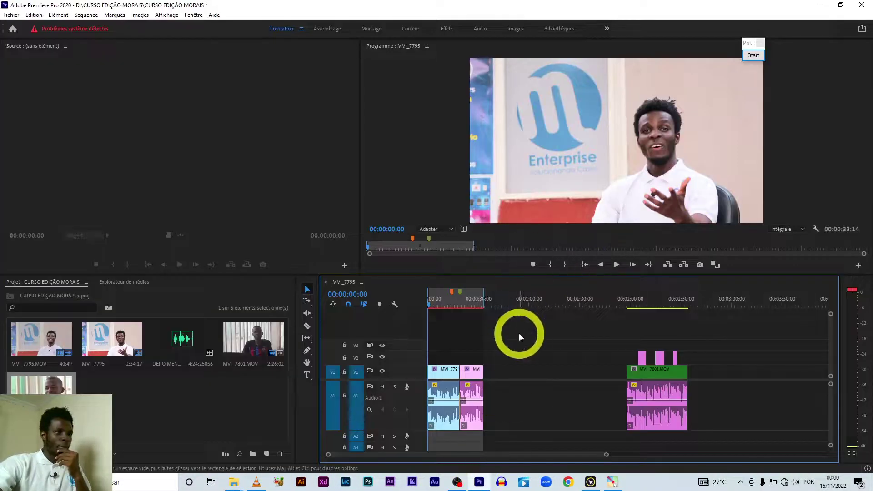
mouse_move(515, 311)
mouse_down()
mouse_move(629, 290)
mouse_move(630, 305)
mouse_up()
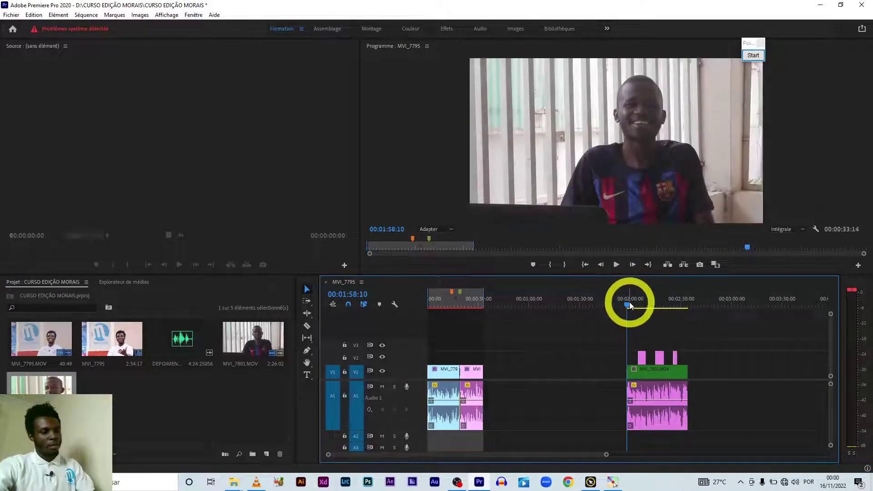
key(i)
drag(685, 297, 689, 303)
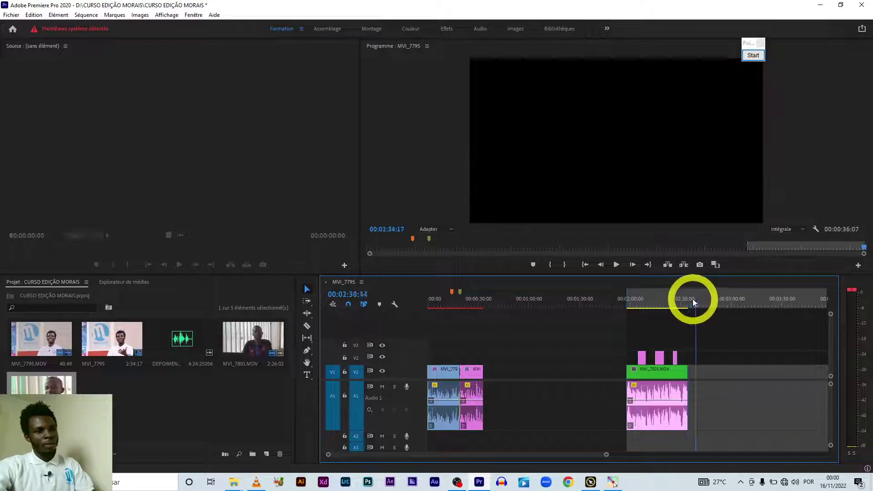
key(o)
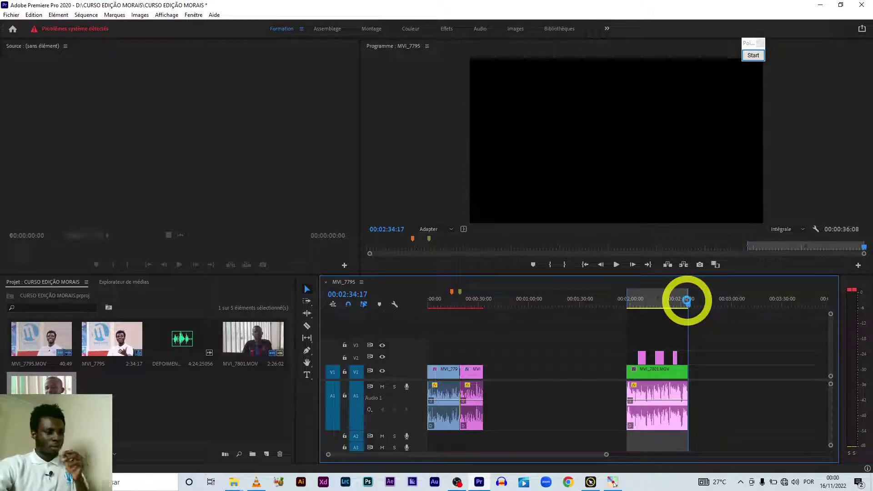
key(ctrl+m)
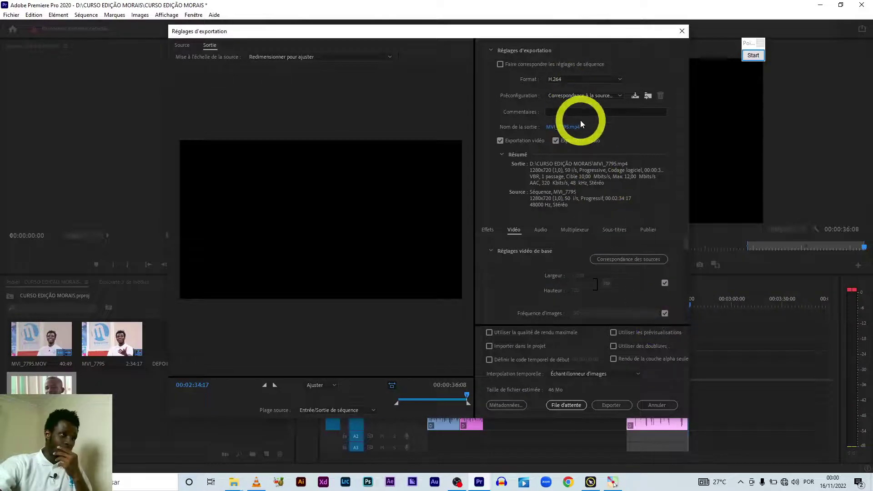
Export the marked range as 'EXPORT CURSO MORAIS 2.mp4' into the CURSO EDIÇÃO MORAIS folder.
click(576, 127)
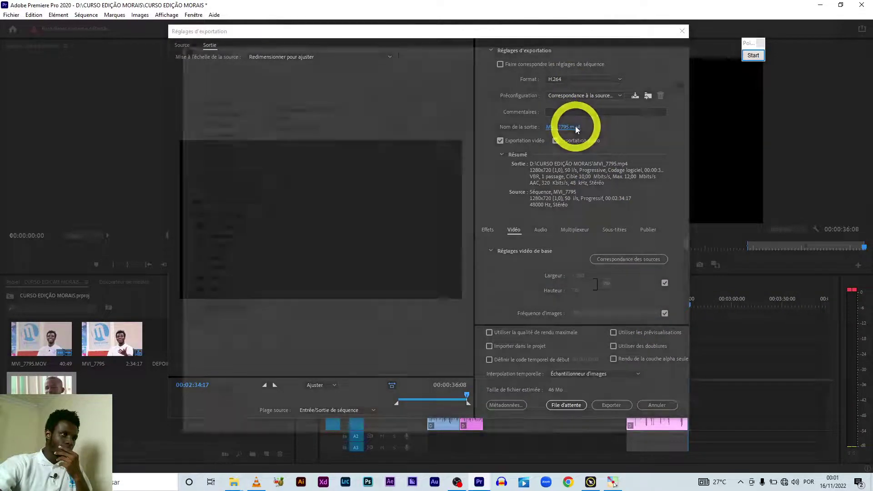
click(266, 125)
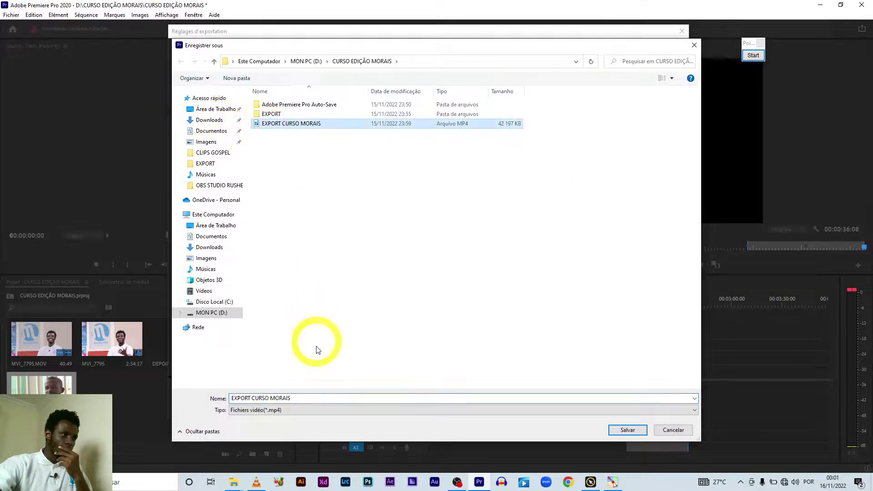
click(331, 400)
key(BackSpace)
key(BackSpace)
key(BackSpace)
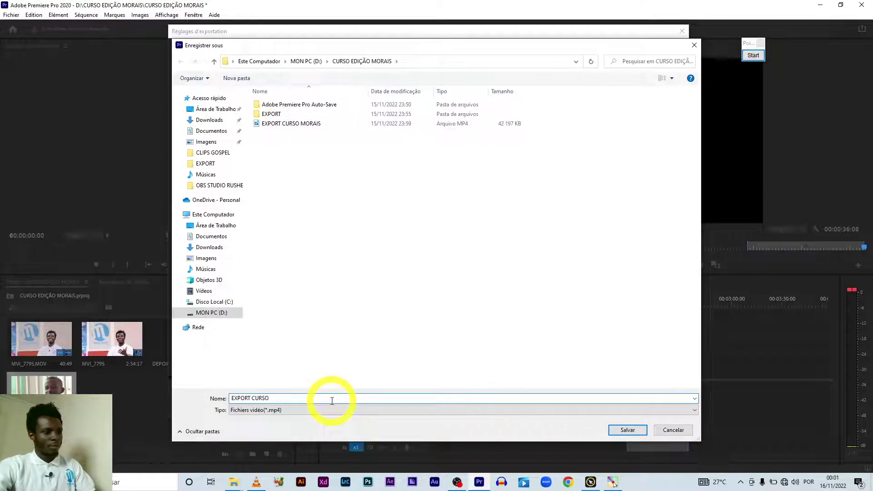
text(MORAIS 2)
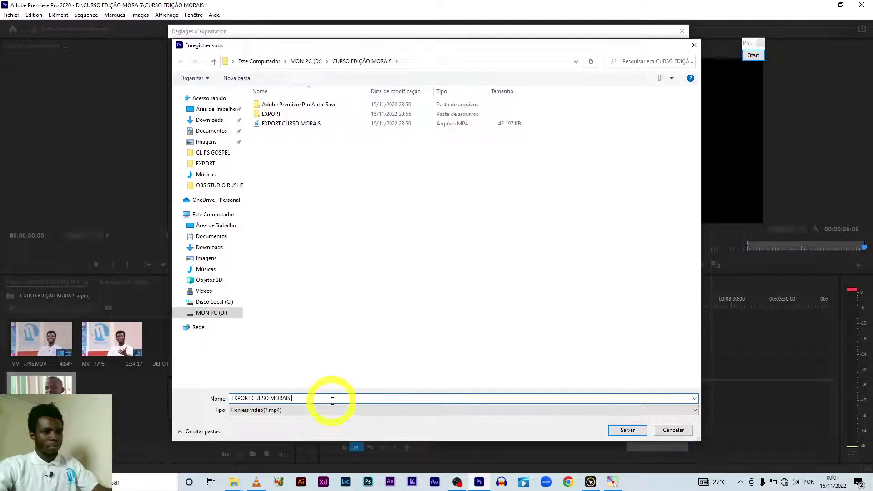
click(623, 430)
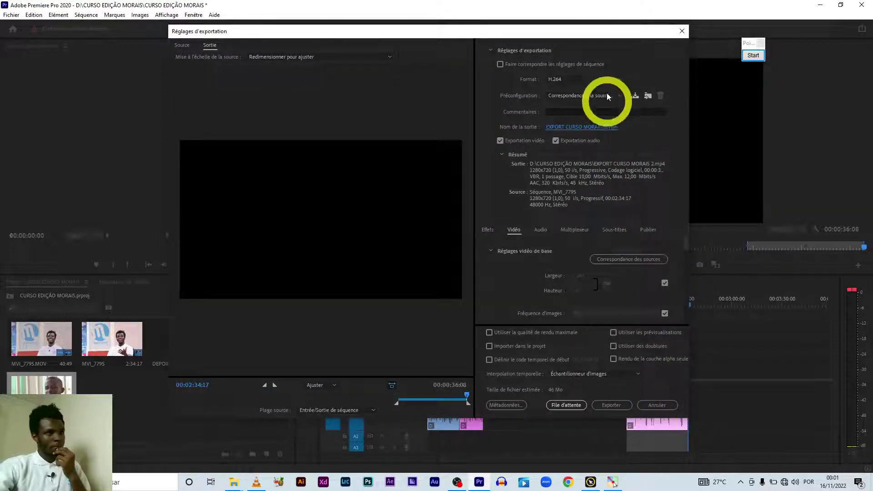
click(621, 407)
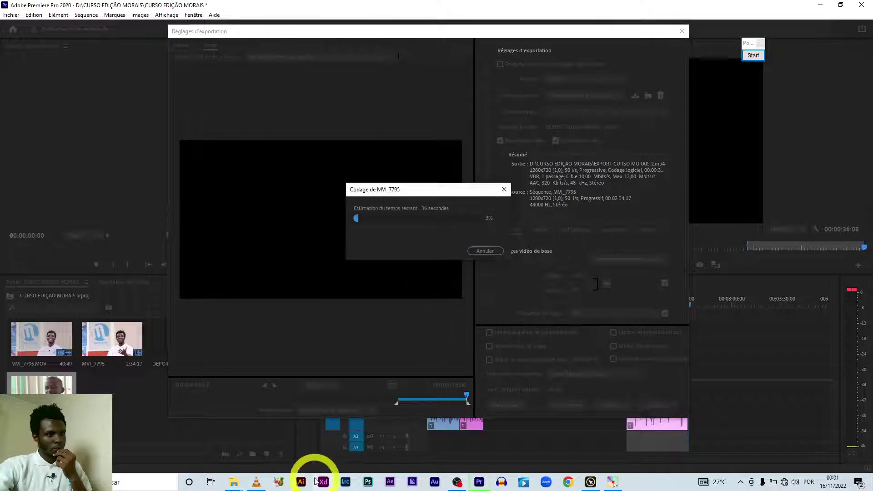
In File Explorer, open the CURSO EDIÇÃO MORAIS folder on the MON PC (D:) drive.
mouse_move(234, 482)
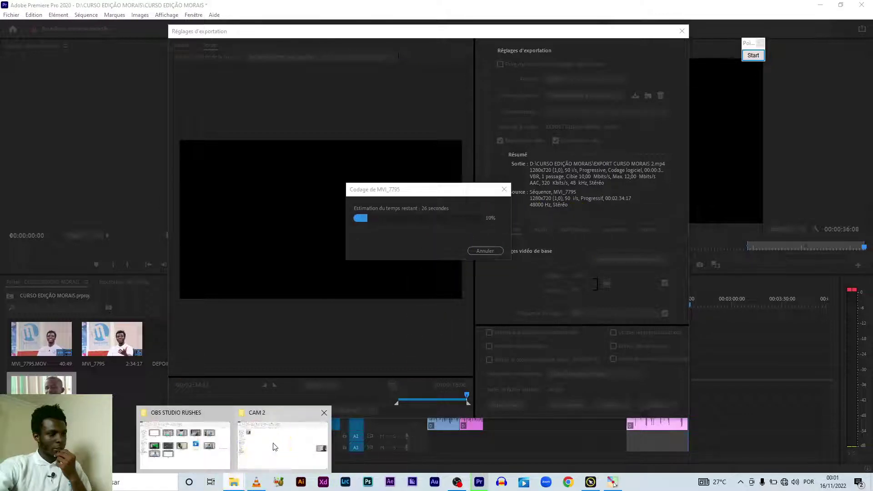
click(265, 435)
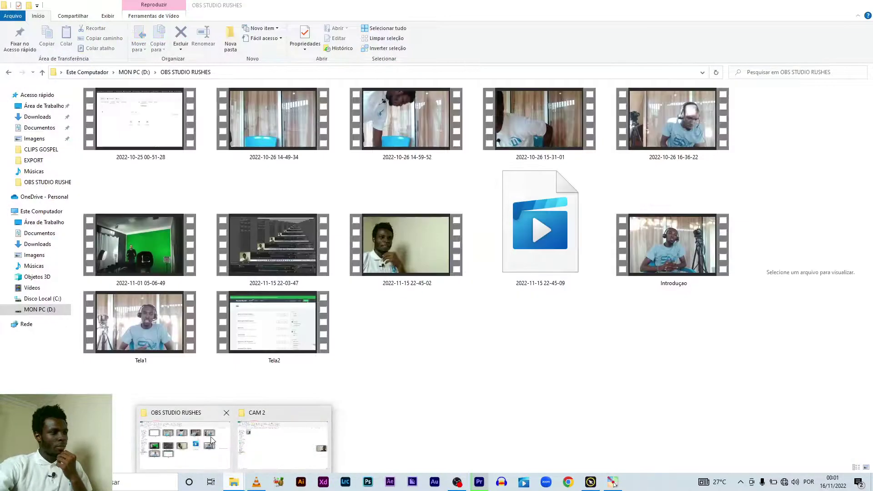
click(211, 440)
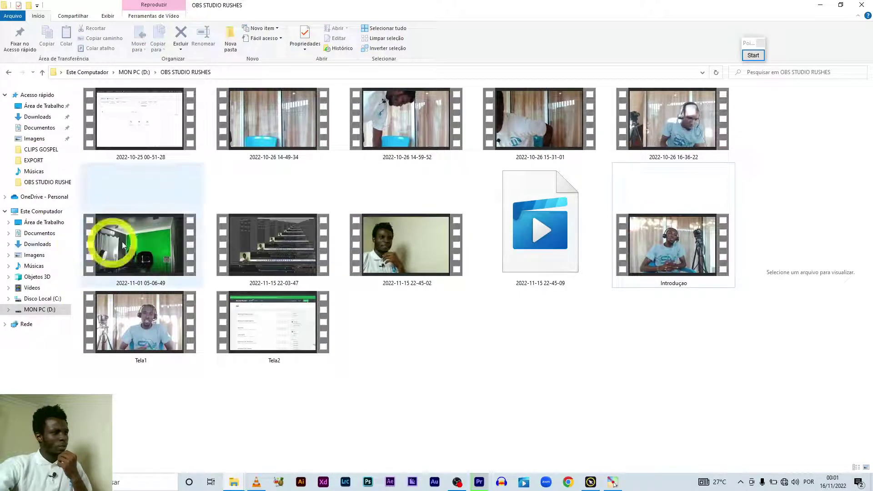
click(49, 313)
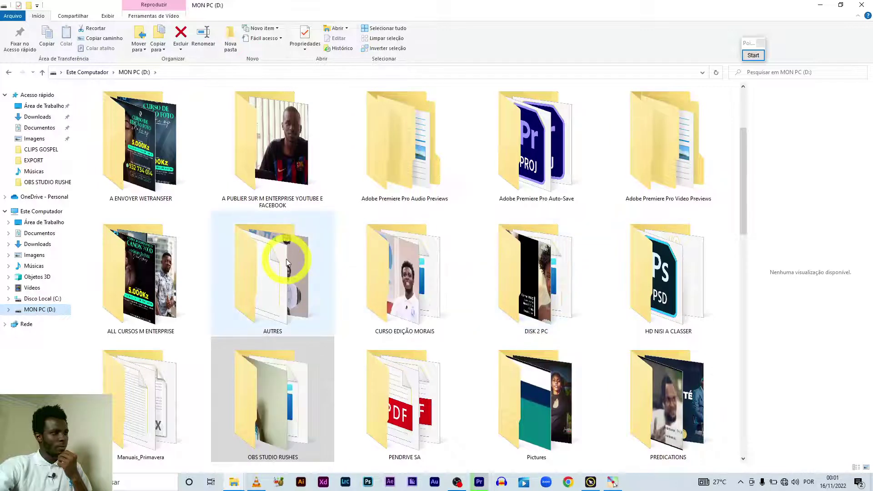
double_click(391, 309)
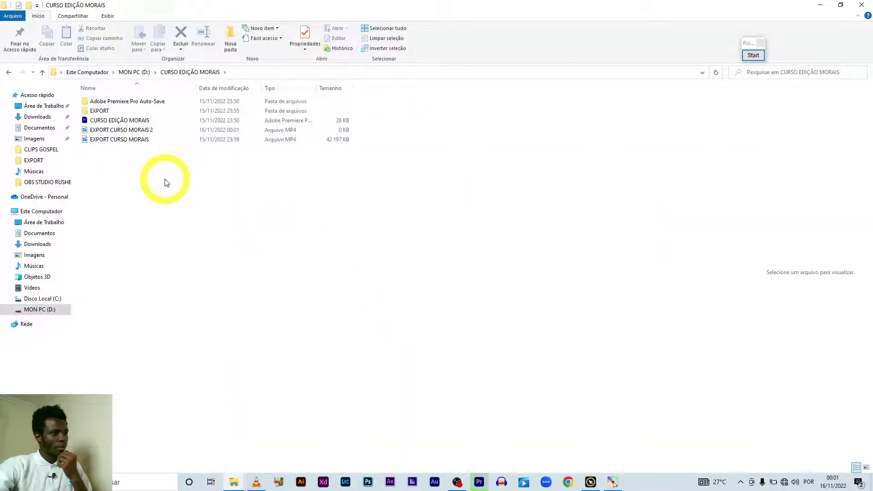
Switch the folder view to large icons.
right_click(166, 182)
mouse_move(211, 189)
click(303, 195)
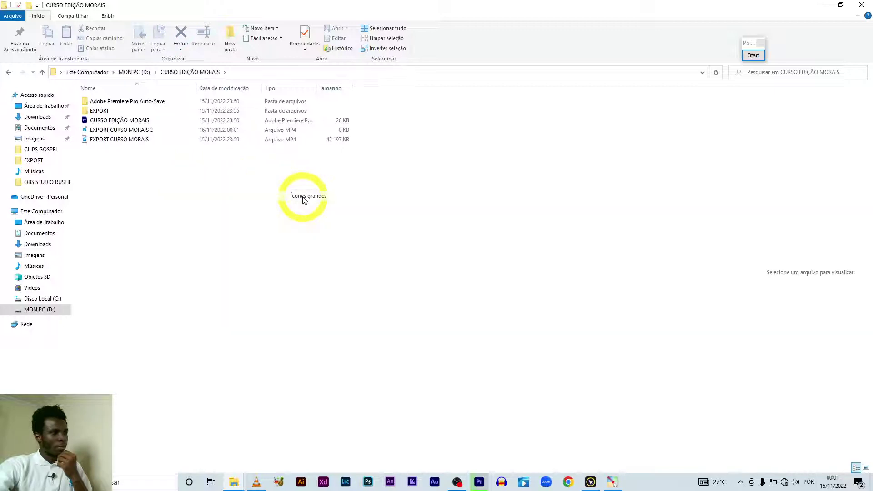
Open the EXPORT CURSO MORAIS video in VLC and shrink the player so Explorer shows.
double_click(309, 128)
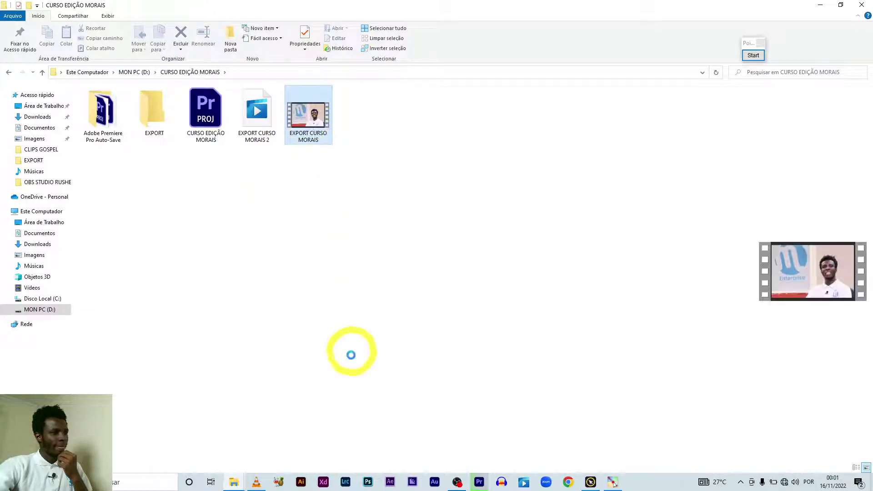
mouse_move(257, 483)
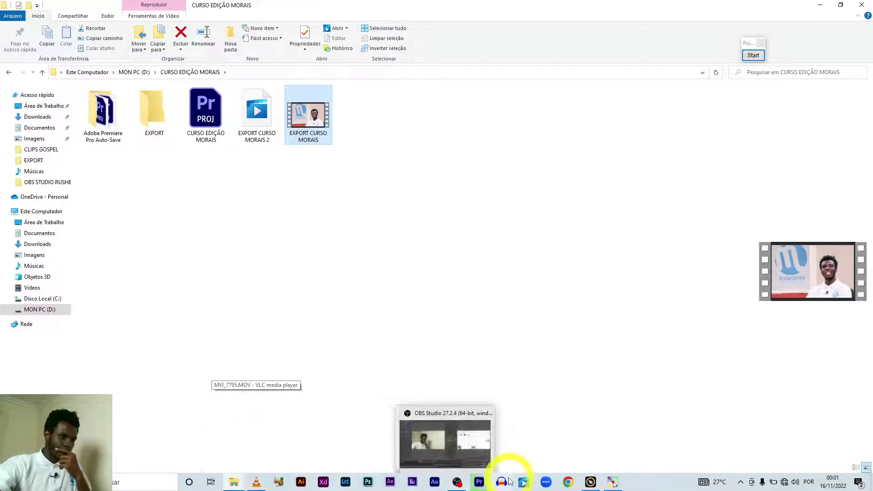
click(257, 481)
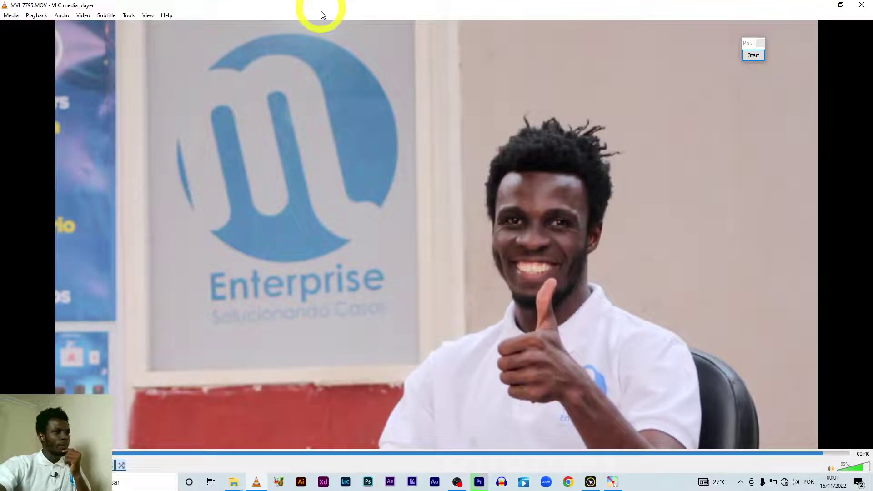
drag(321, 14, 341, 218)
mouse_move(307, 109)
mouse_down()
mouse_move(543, 143)
mouse_move(413, 143)
mouse_up()
Show files as extra-large icons and draw an arrow highlighting the exported video.
right_click(400, 133)
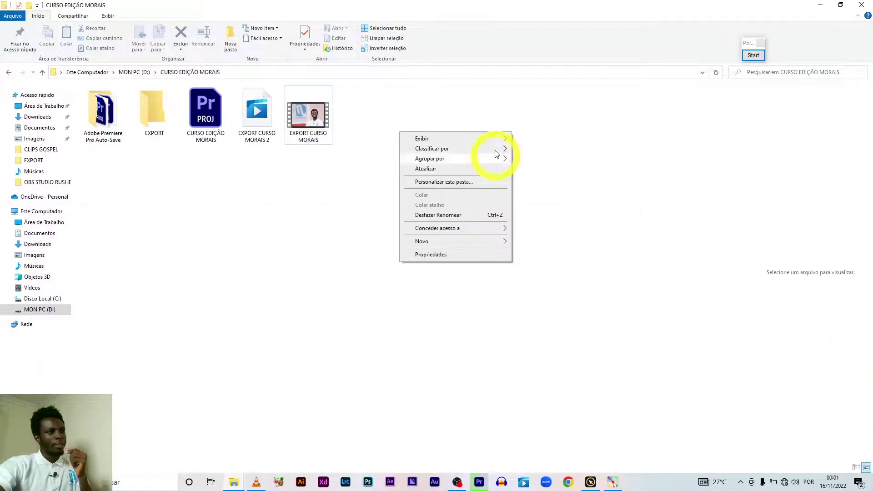
click(521, 137)
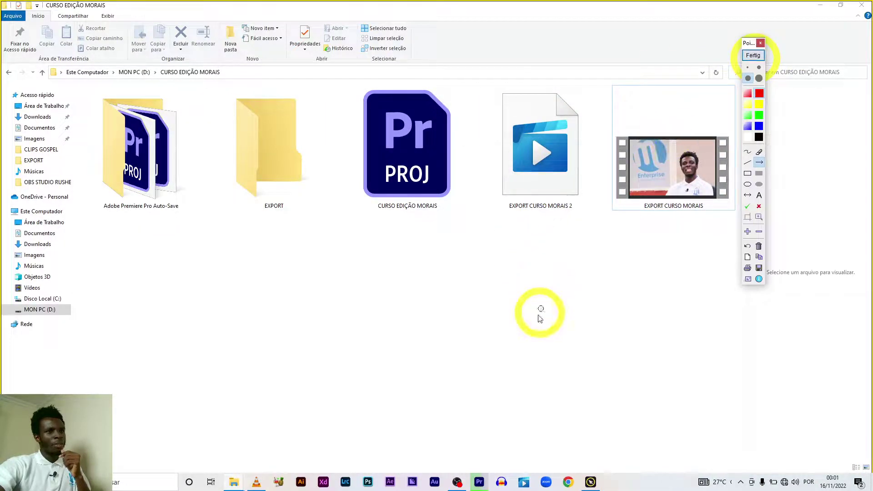
drag(485, 369, 585, 294)
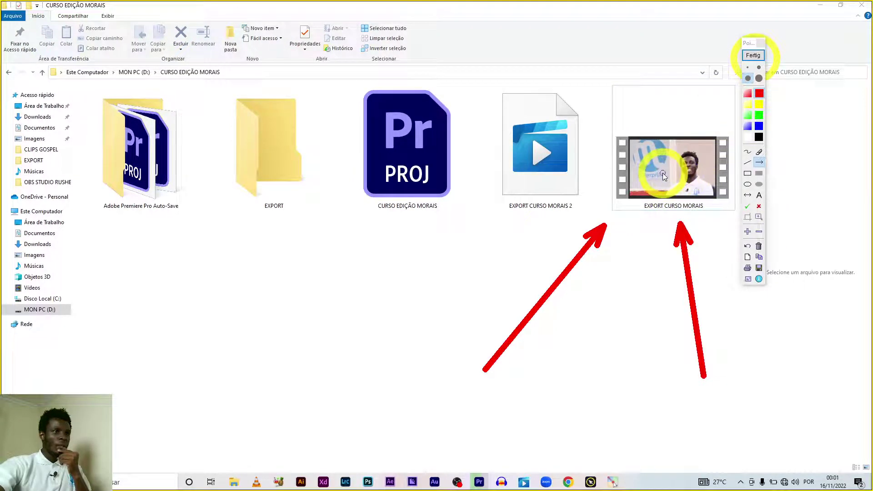
click(753, 55)
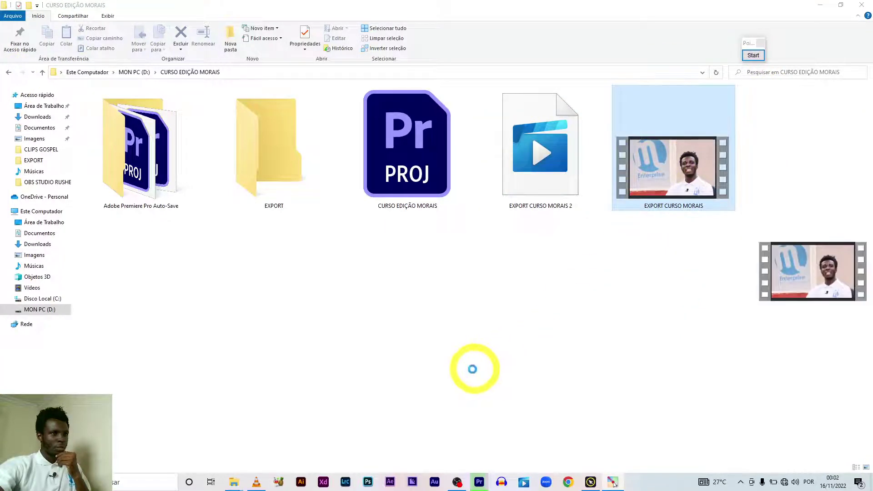
drag(368, 438, 344, 439)
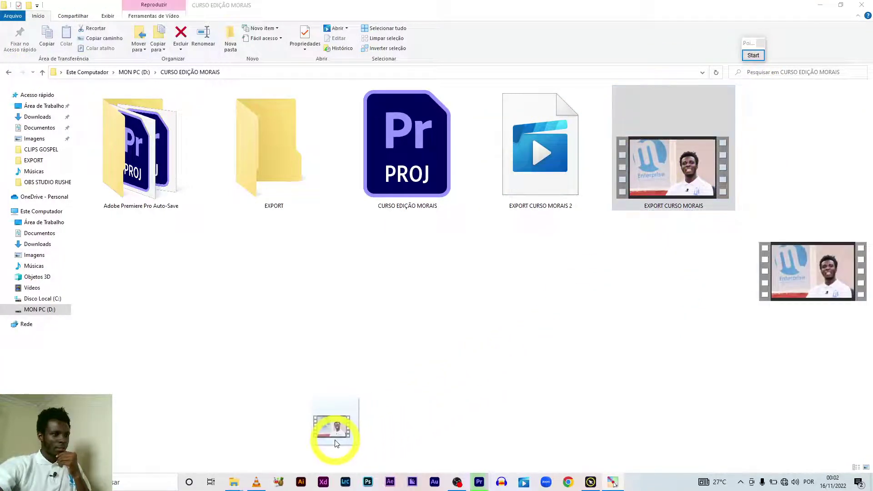
Load the exported MP4 into VLC, maximize the player, adjust volume, and pause playback.
drag(258, 487, 256, 482)
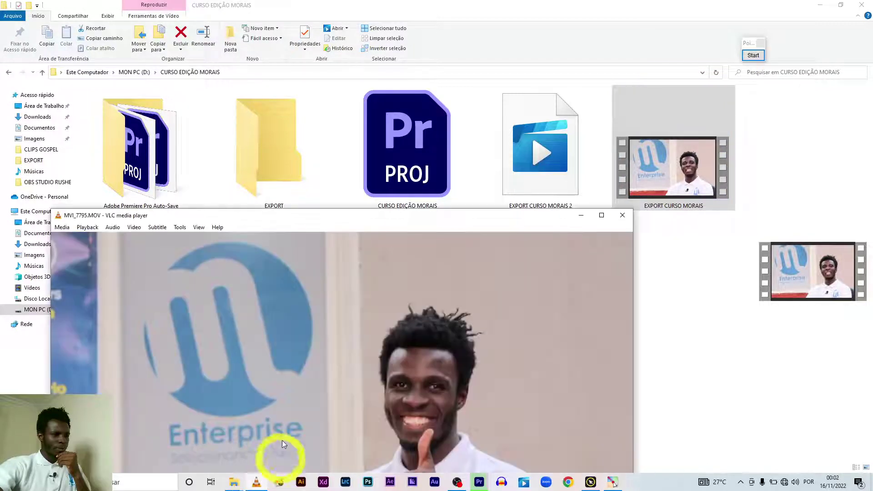
drag(300, 371, 300, 371)
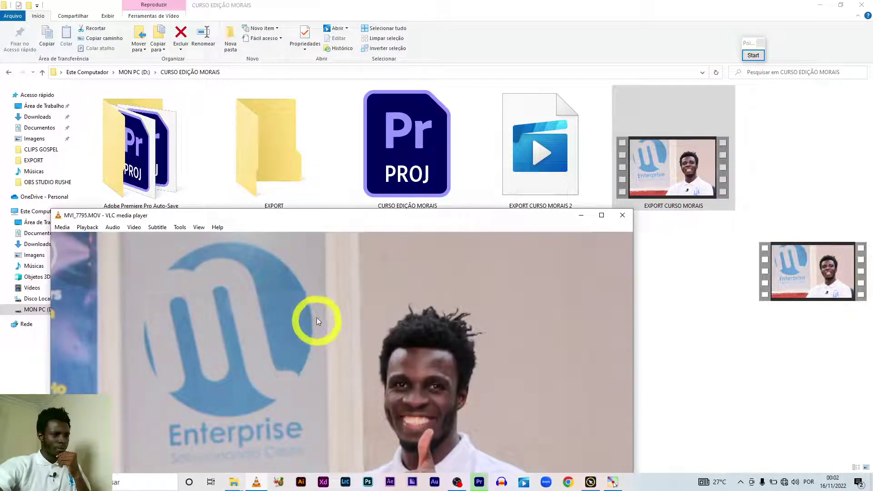
double_click(365, 222)
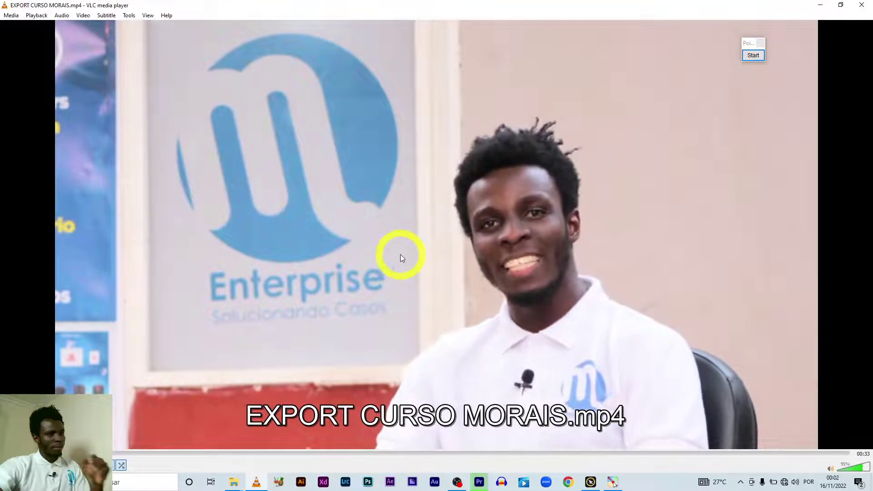
scroll(400, 255, down, 4)
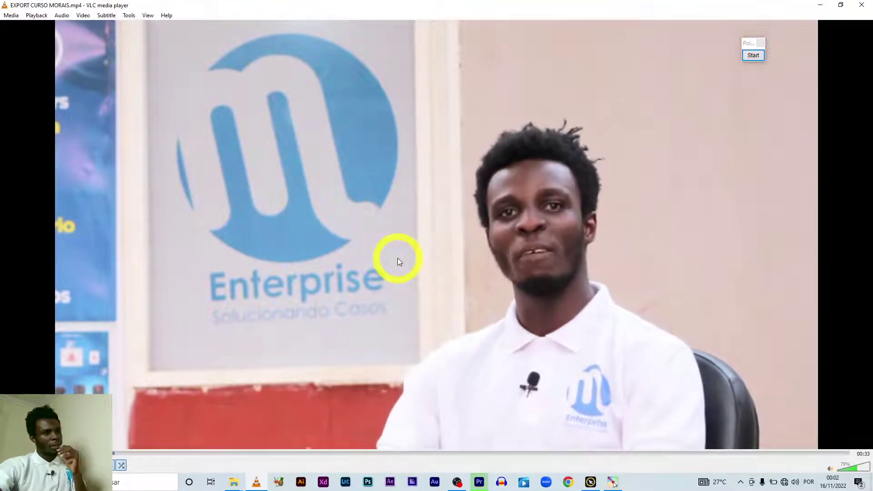
scroll(398, 258, up, 1)
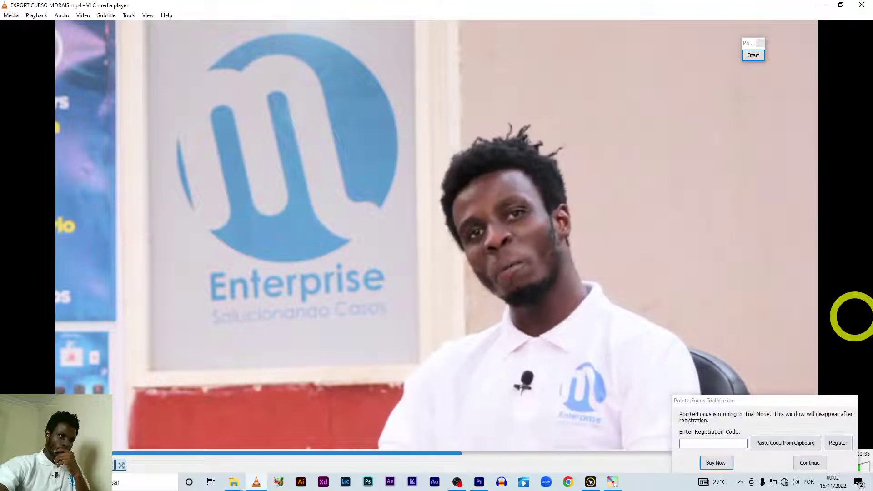
drag(766, 404, 871, 367)
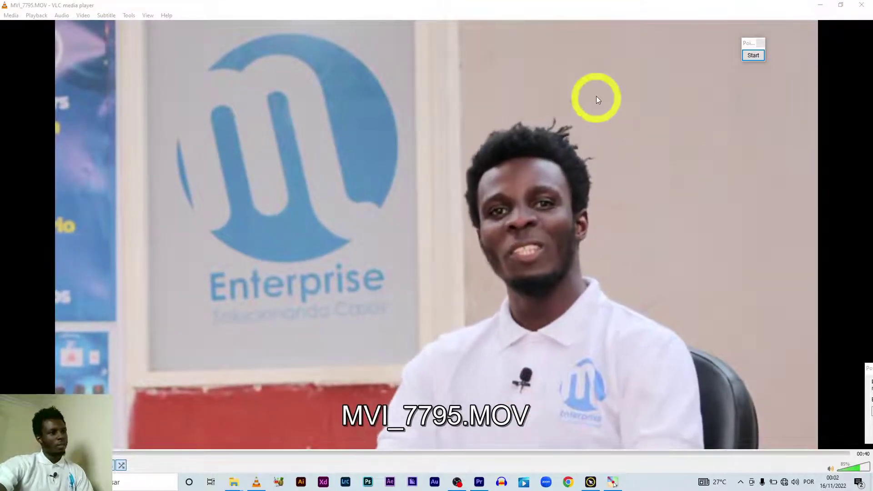
key(space)
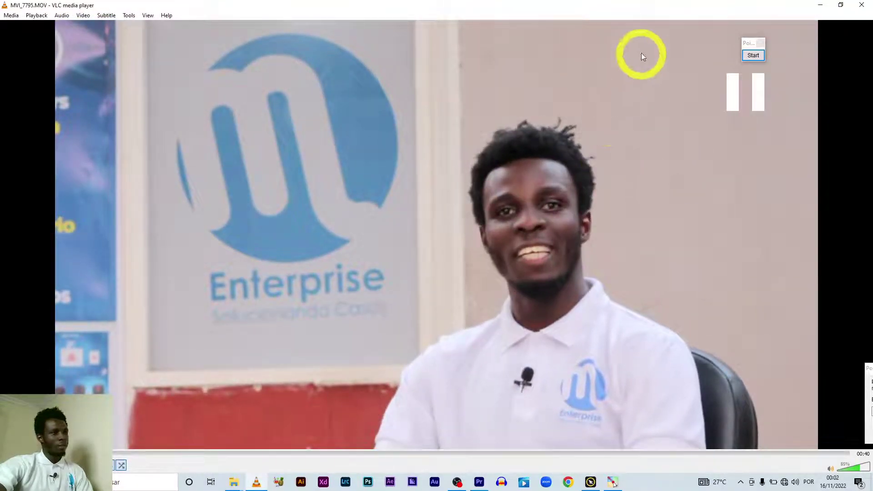
Drag EXPORT CURSO MORAIS 2 from Explorer into VLC and play it fullscreen.
double_click(721, 48)
double_click(718, 47)
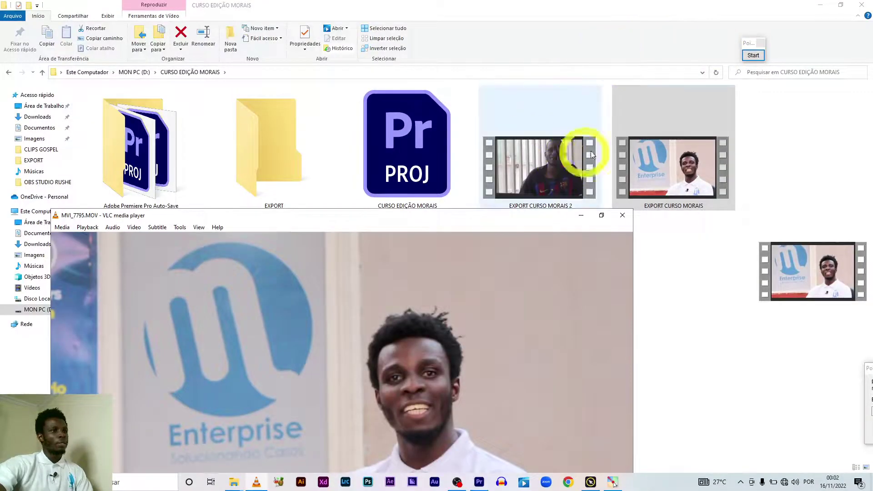
drag(682, 152, 292, 323)
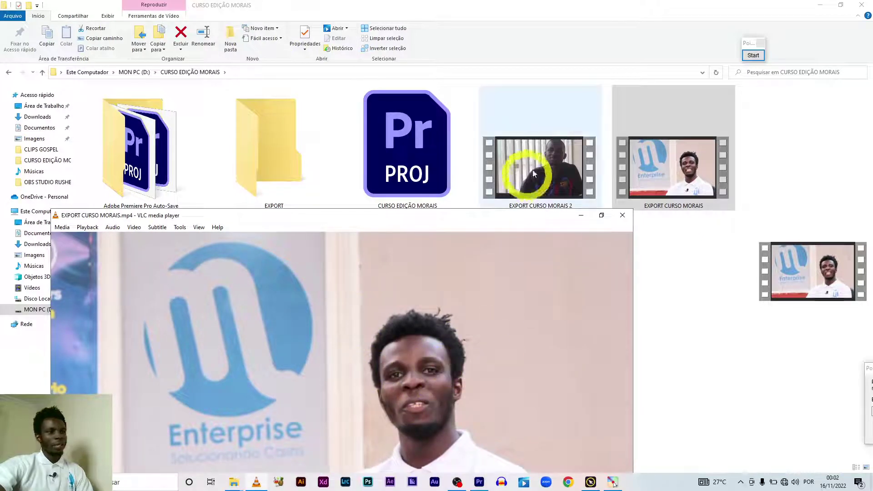
click(546, 157)
mouse_move(546, 156)
mouse_down()
mouse_move(495, 165)
mouse_move(325, 321)
mouse_up()
double_click(349, 258)
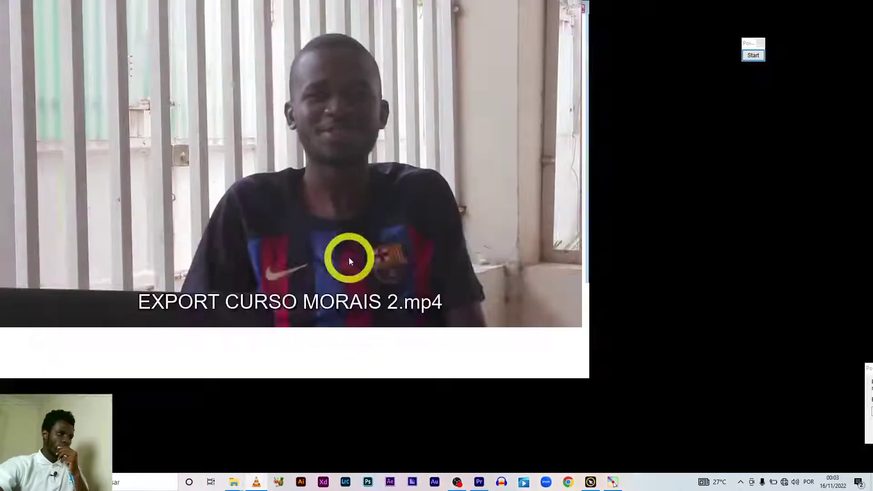
Pause playback at 00:31, close VLC, and bring OBS Studio to the front.
scroll(439, 241, down, 5)
scroll(440, 241, up, 1)
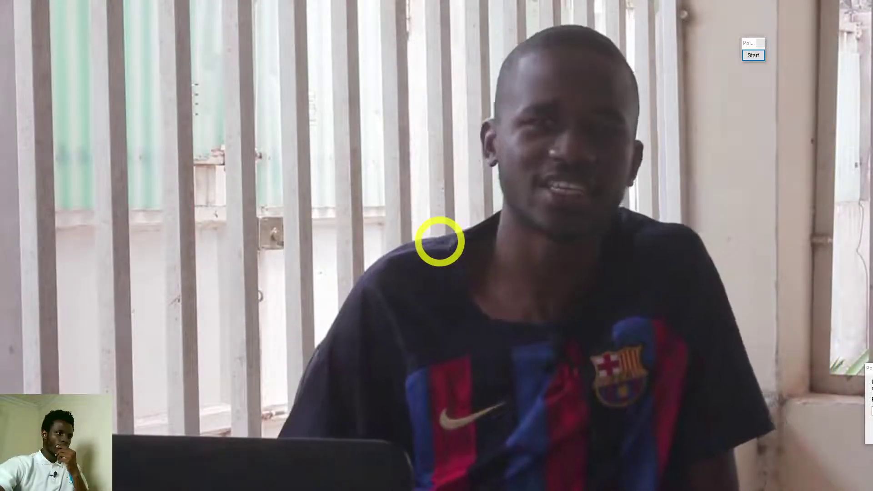
scroll(444, 323, up, 1)
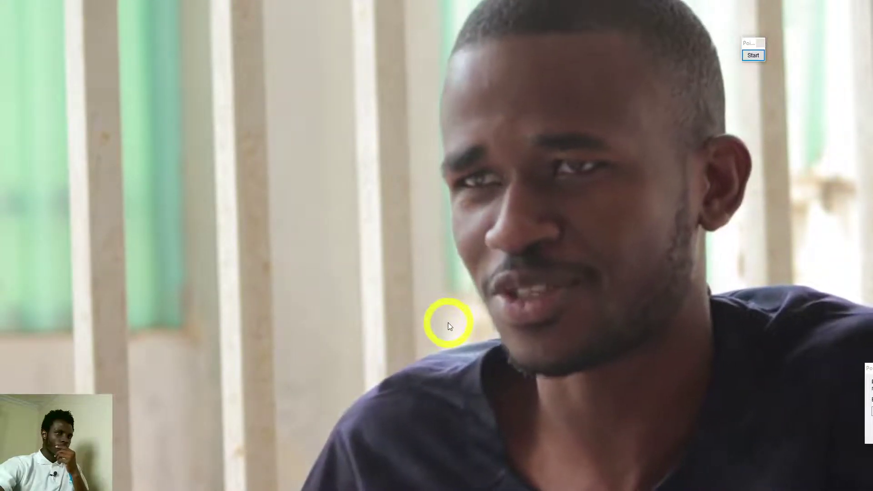
mouse_move(451, 335)
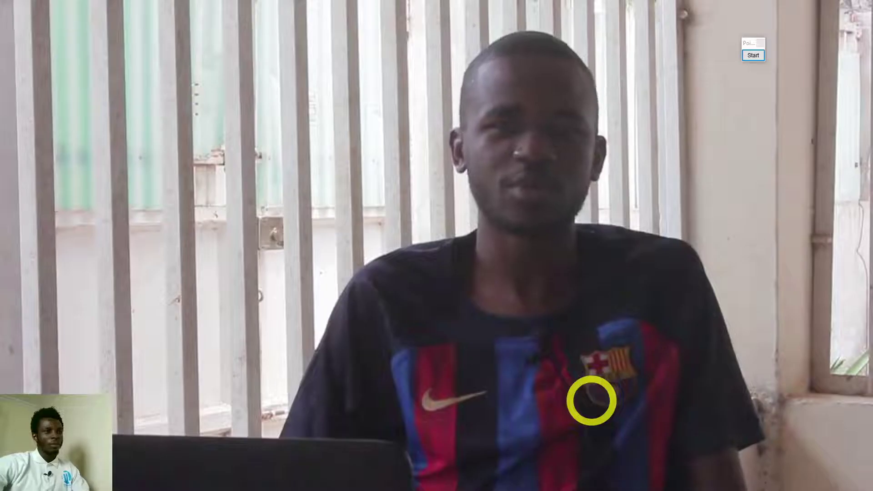
key(space)
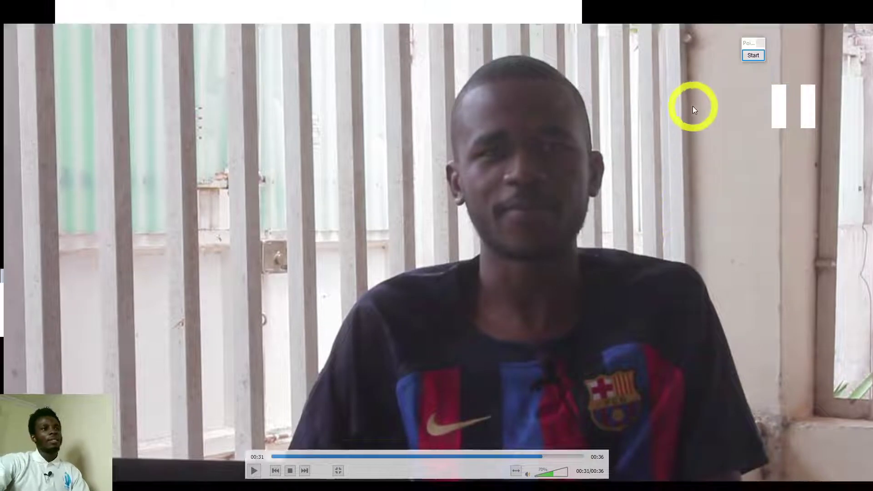
double_click(692, 105)
click(863, 6)
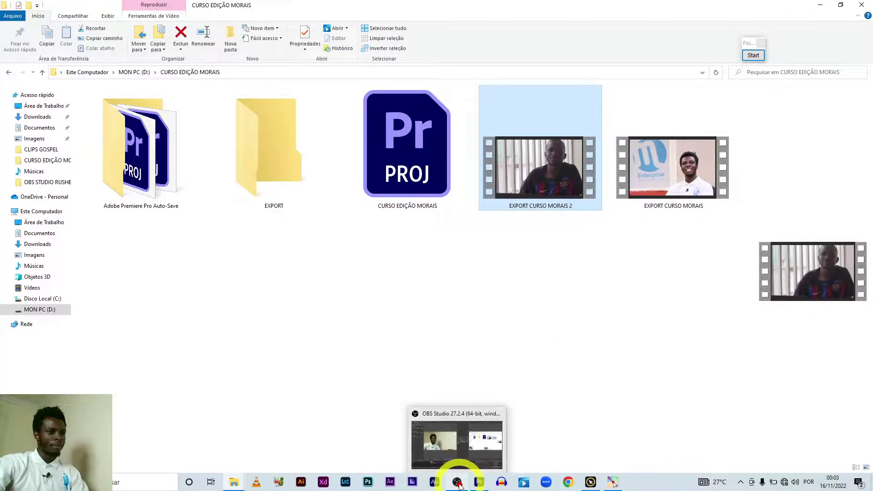
click(458, 484)
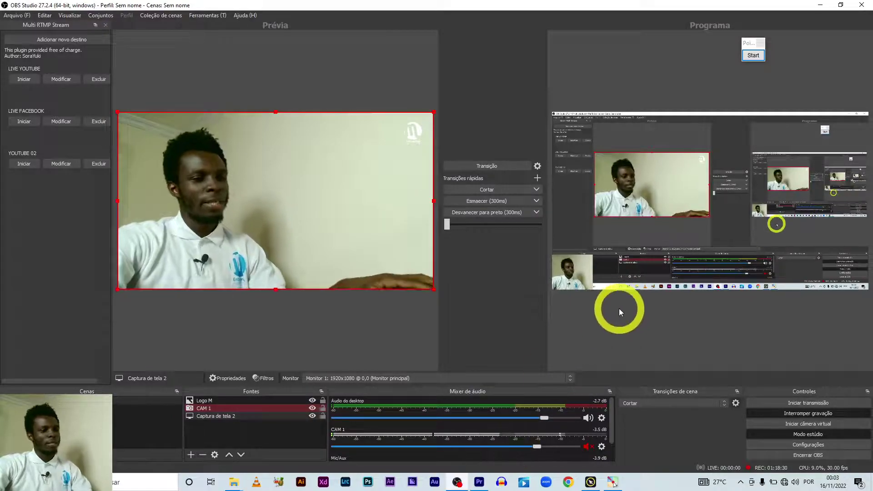